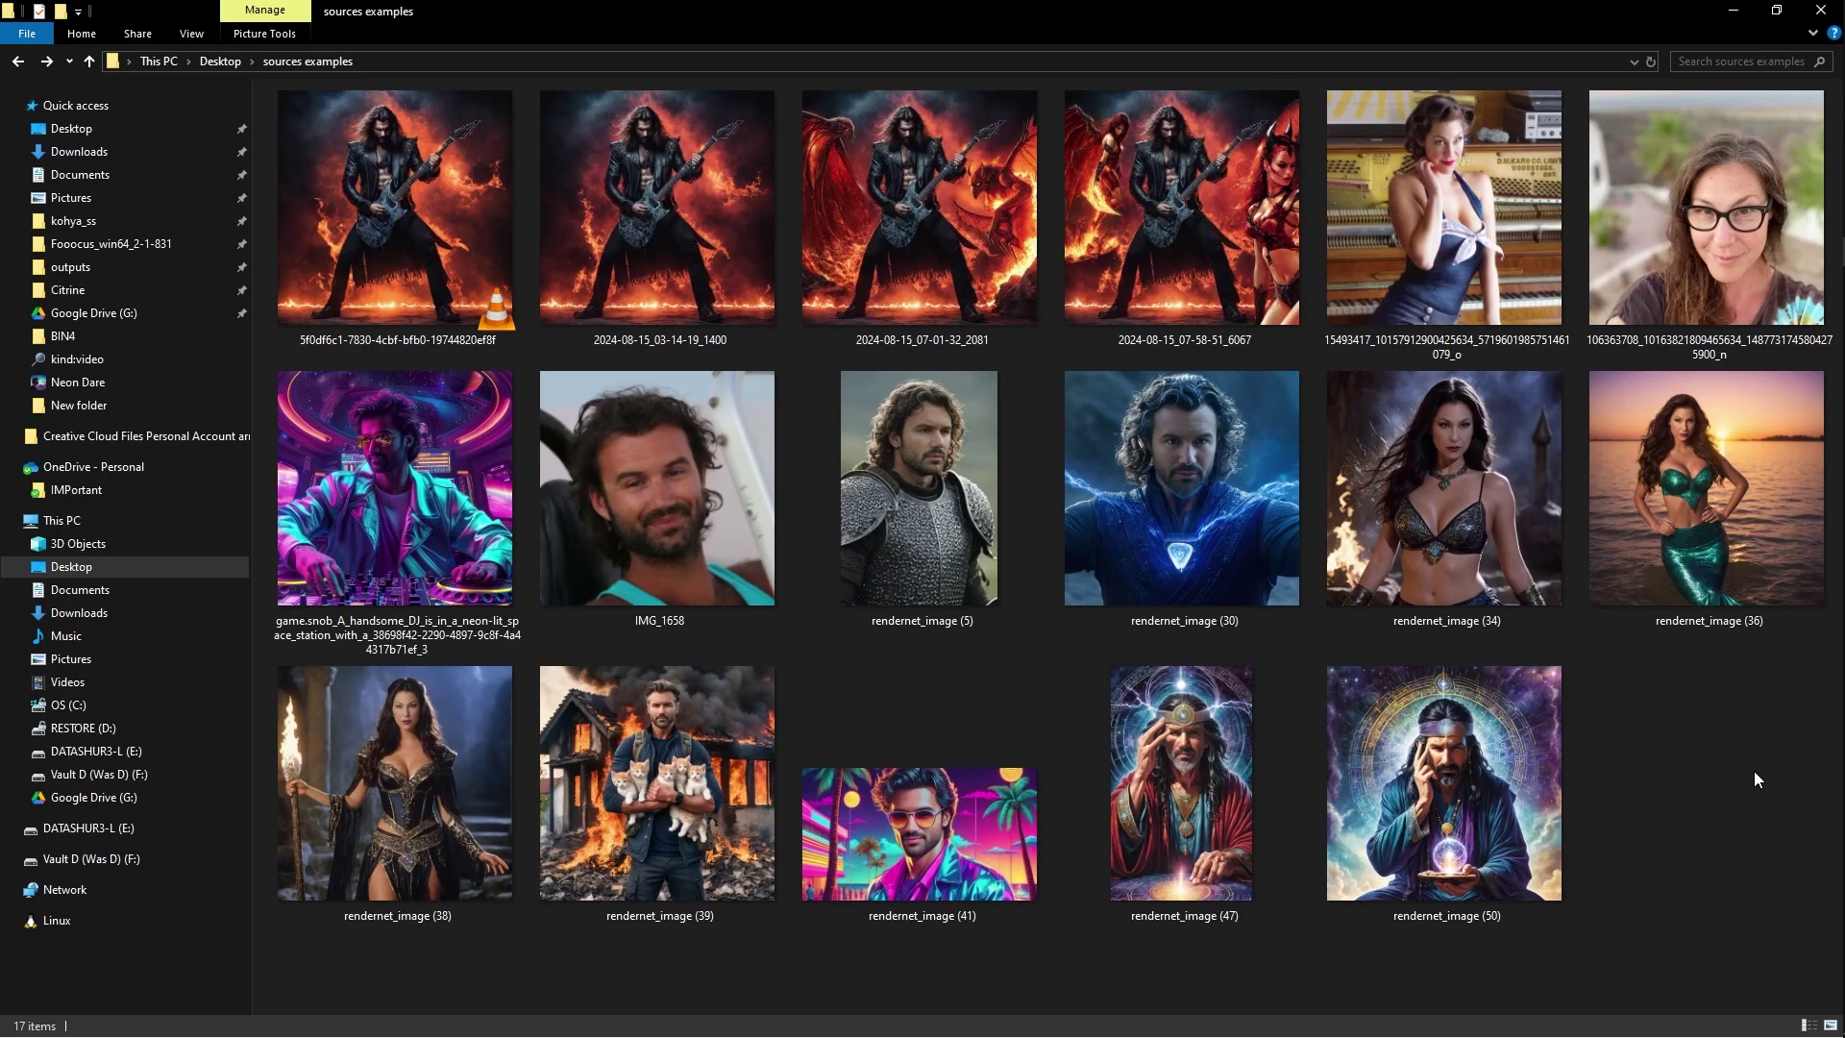
- Open IMG_1658 in an enlarged viewer and place the knight portrait rendernet_image (5) beside it
{"action": "left_click", "coordinate": [698, 516]}
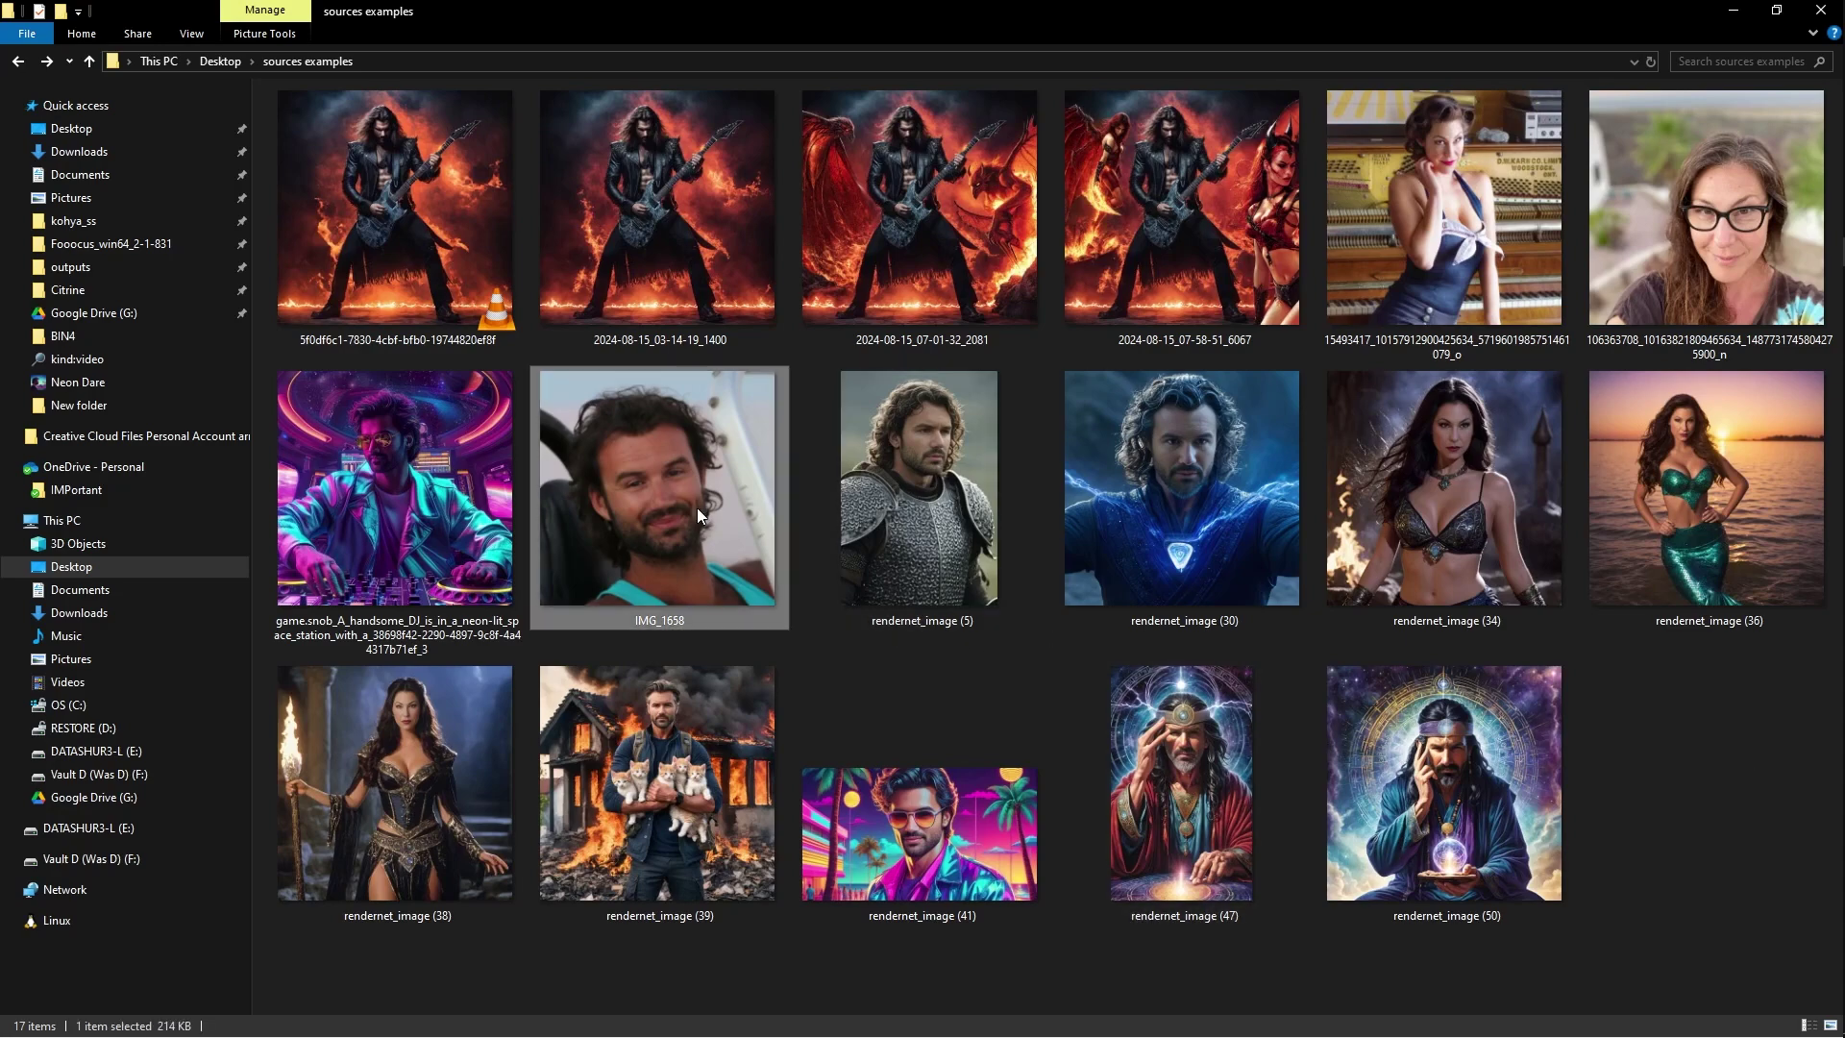
{"action": "double_click", "coordinate": [656, 494]}
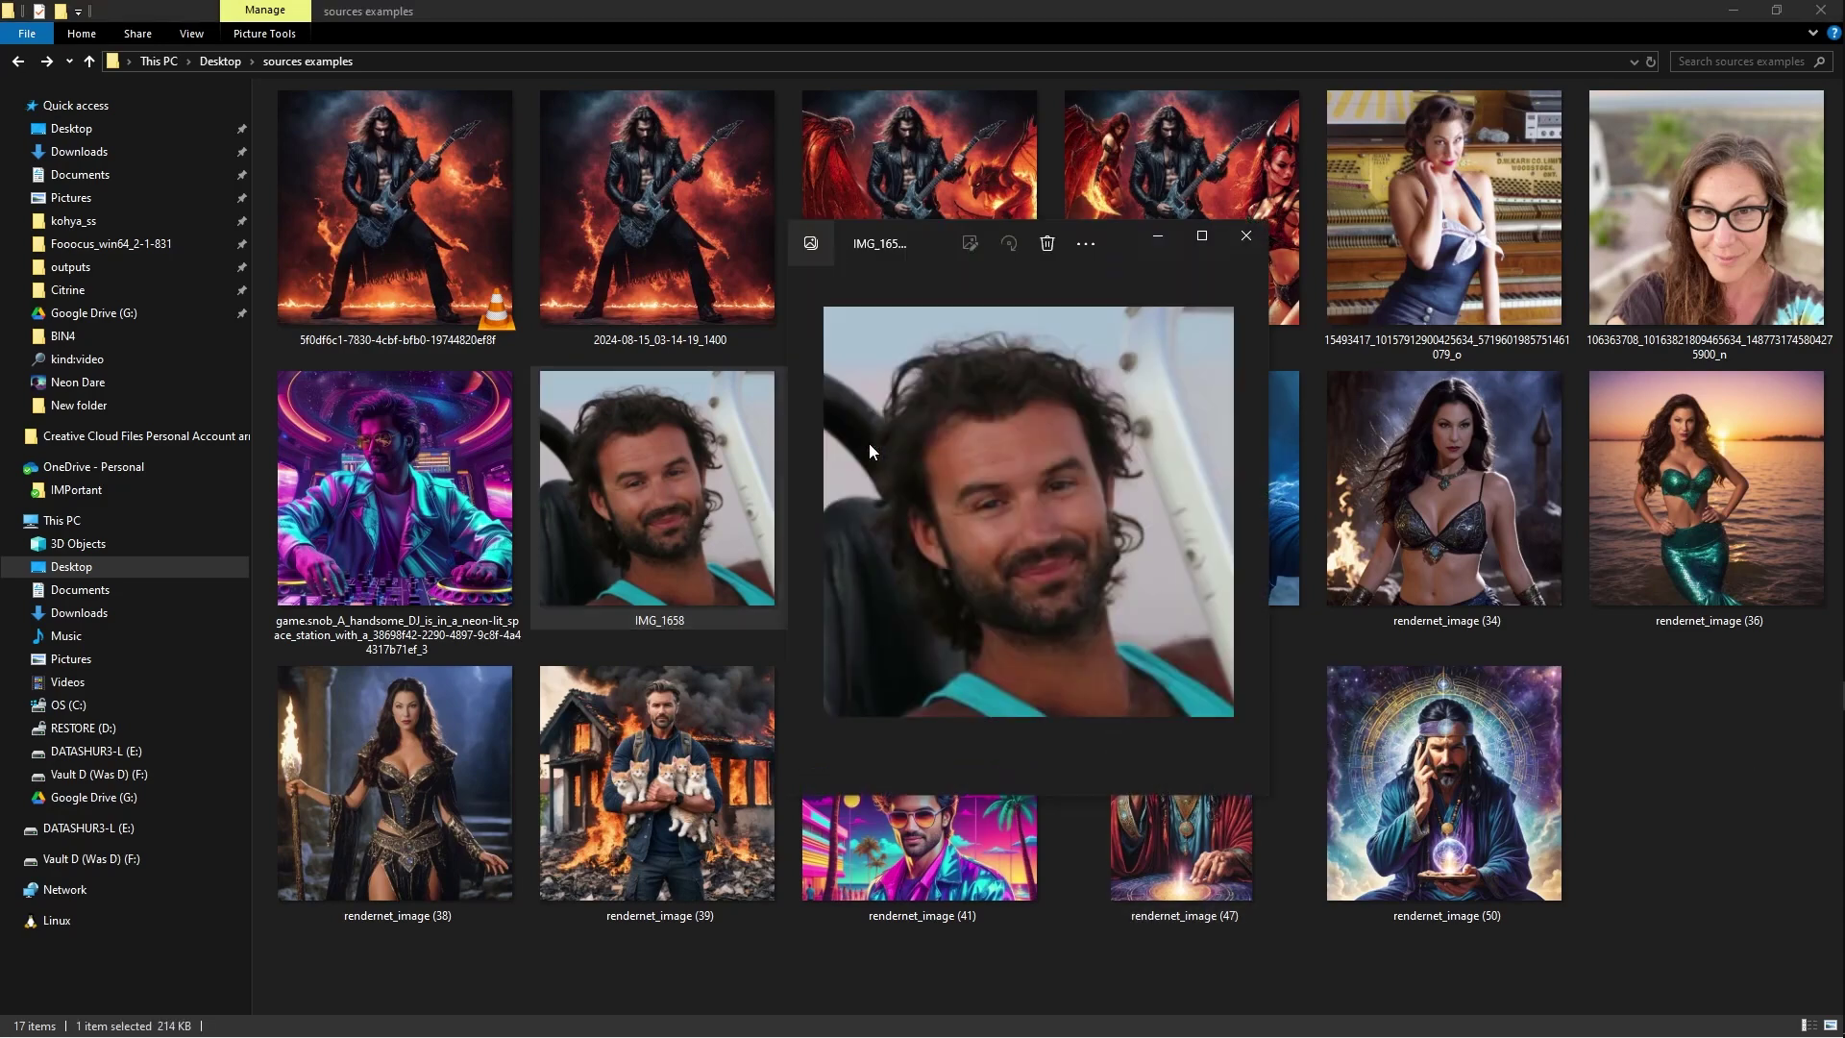
{"action": "left_click_drag", "start_coordinate": [1108, 234], "coordinate": [323, 143]}
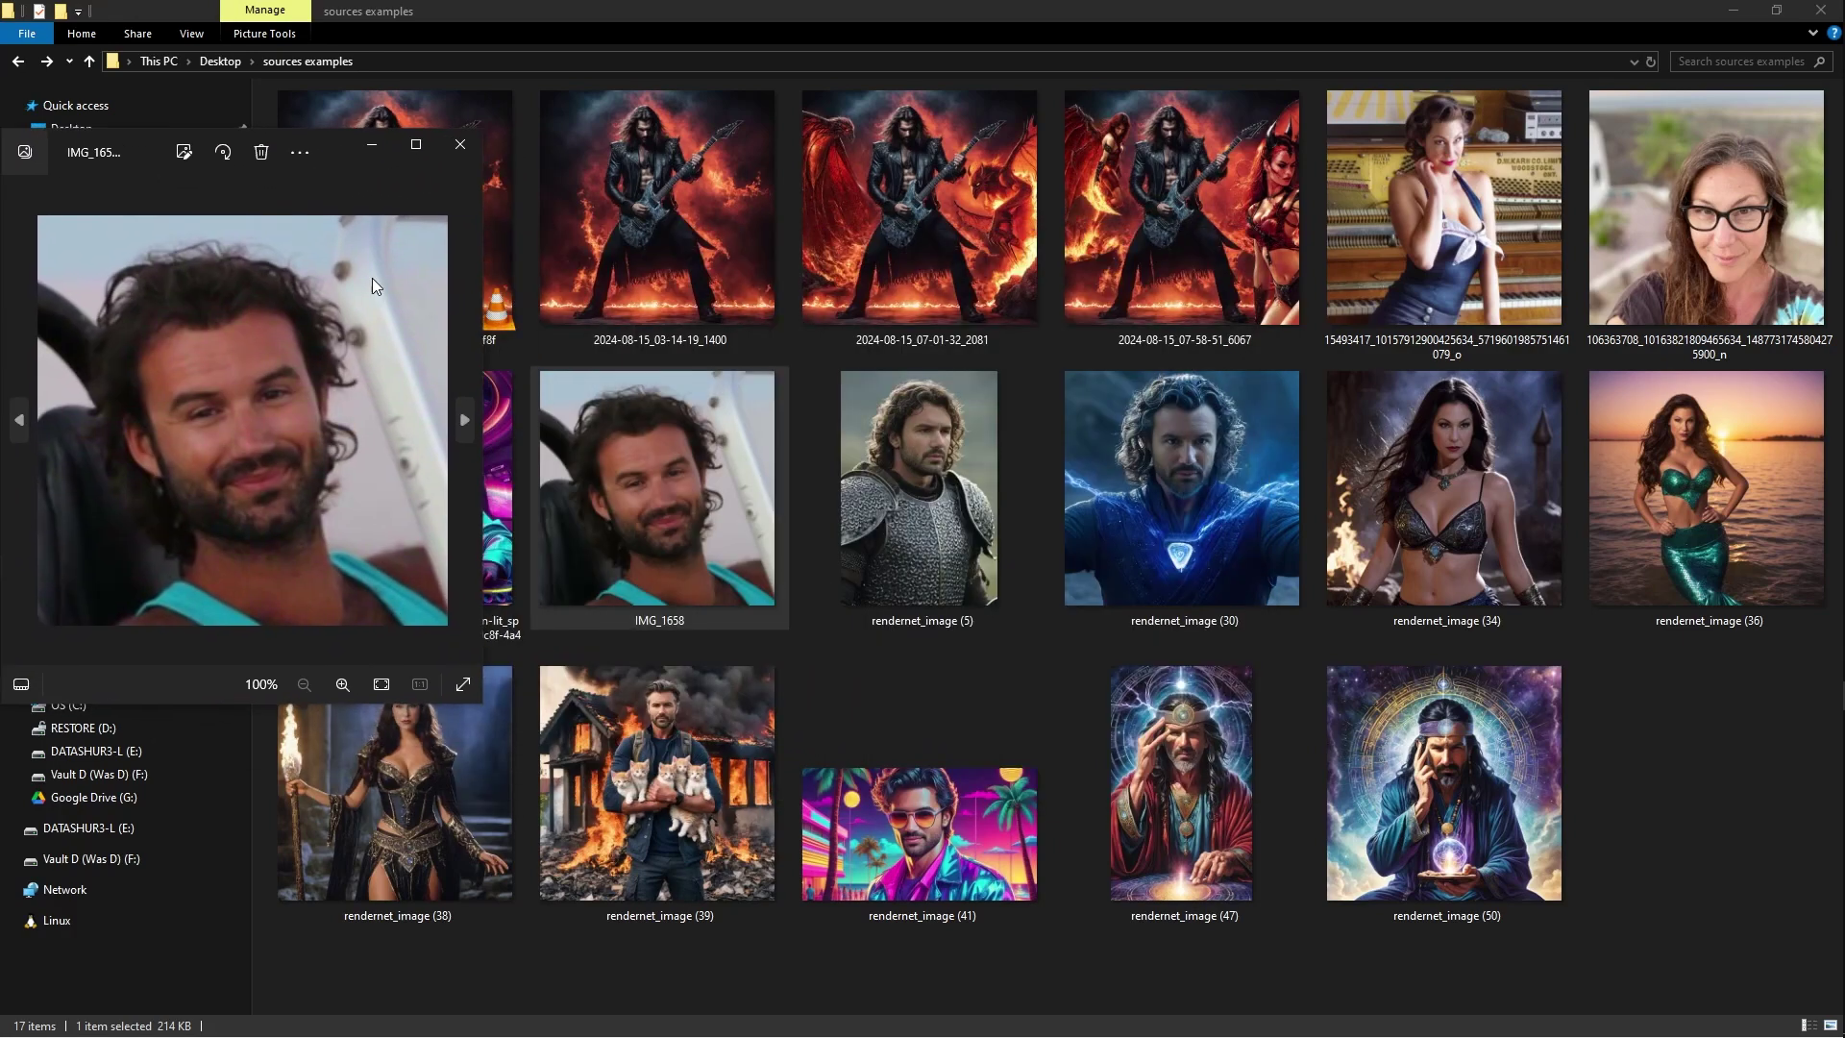
{"action": "left_click_drag", "start_coordinate": [477, 701], "coordinate": [625, 901]}
{"action": "left_click", "coordinate": [886, 441]}
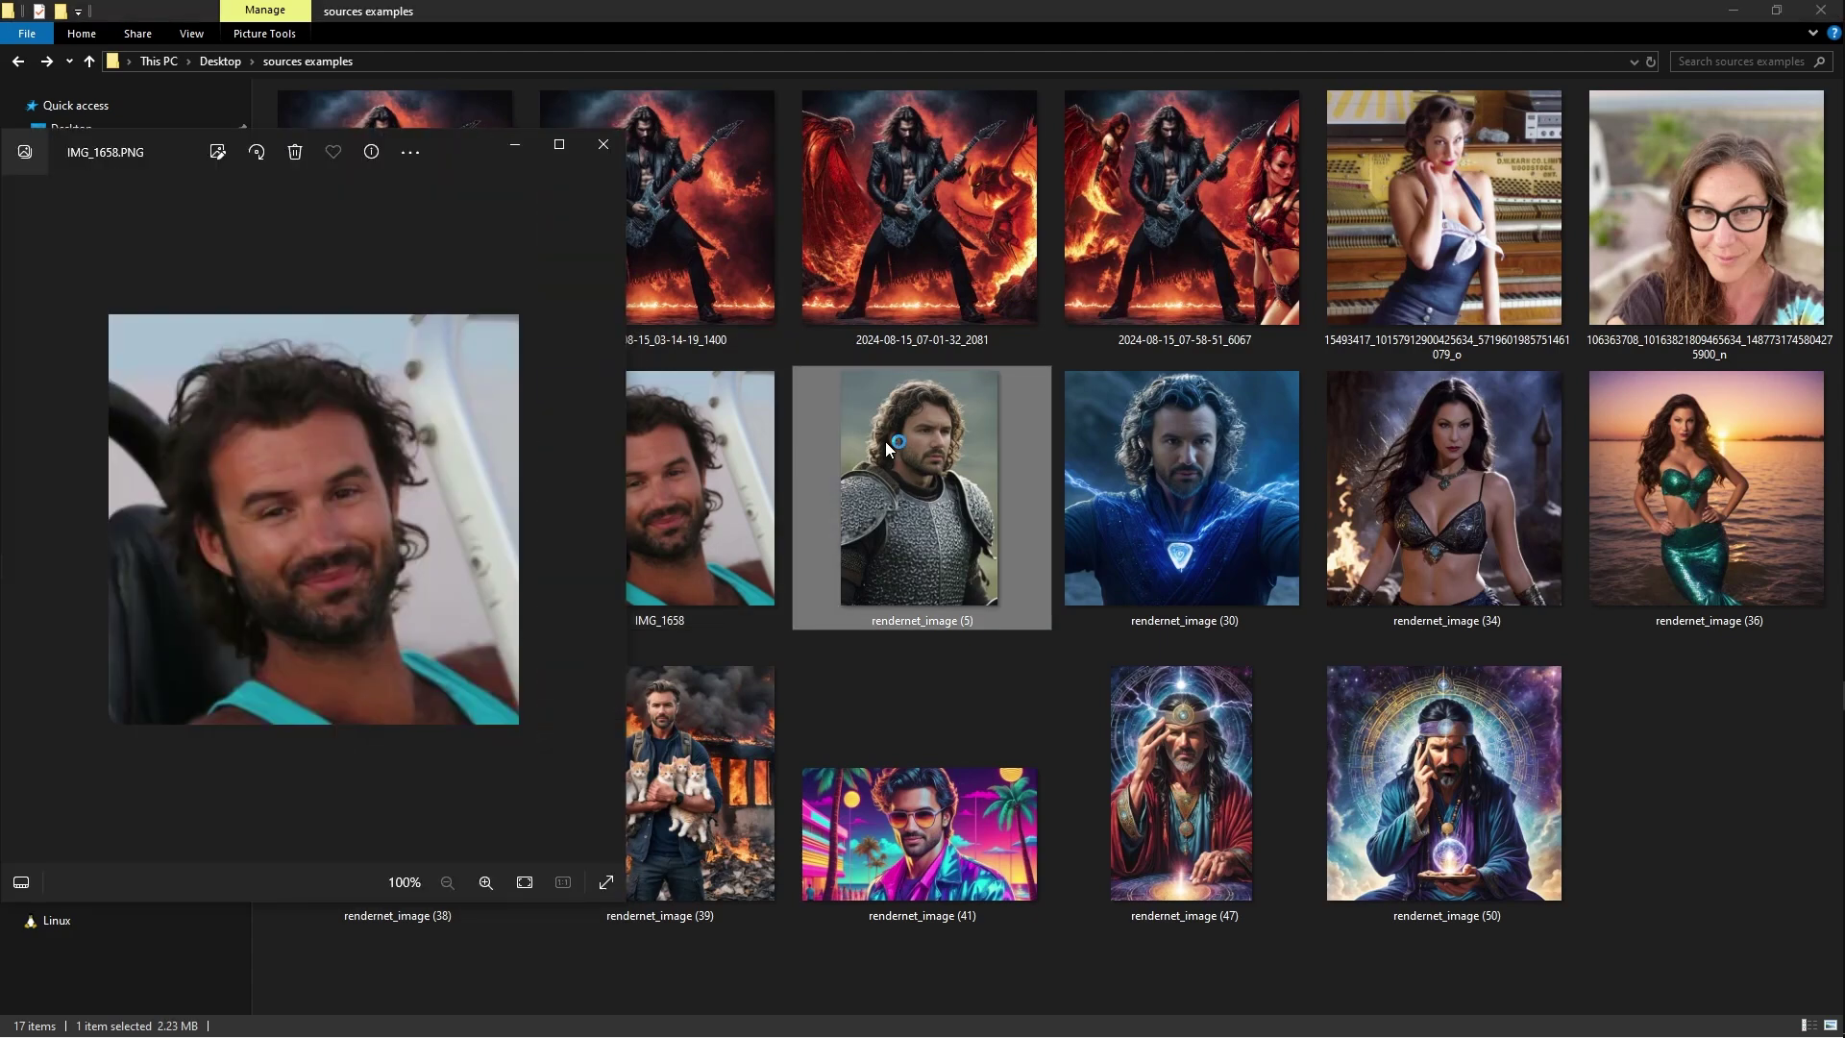
{"action": "key", "text": "Return"}
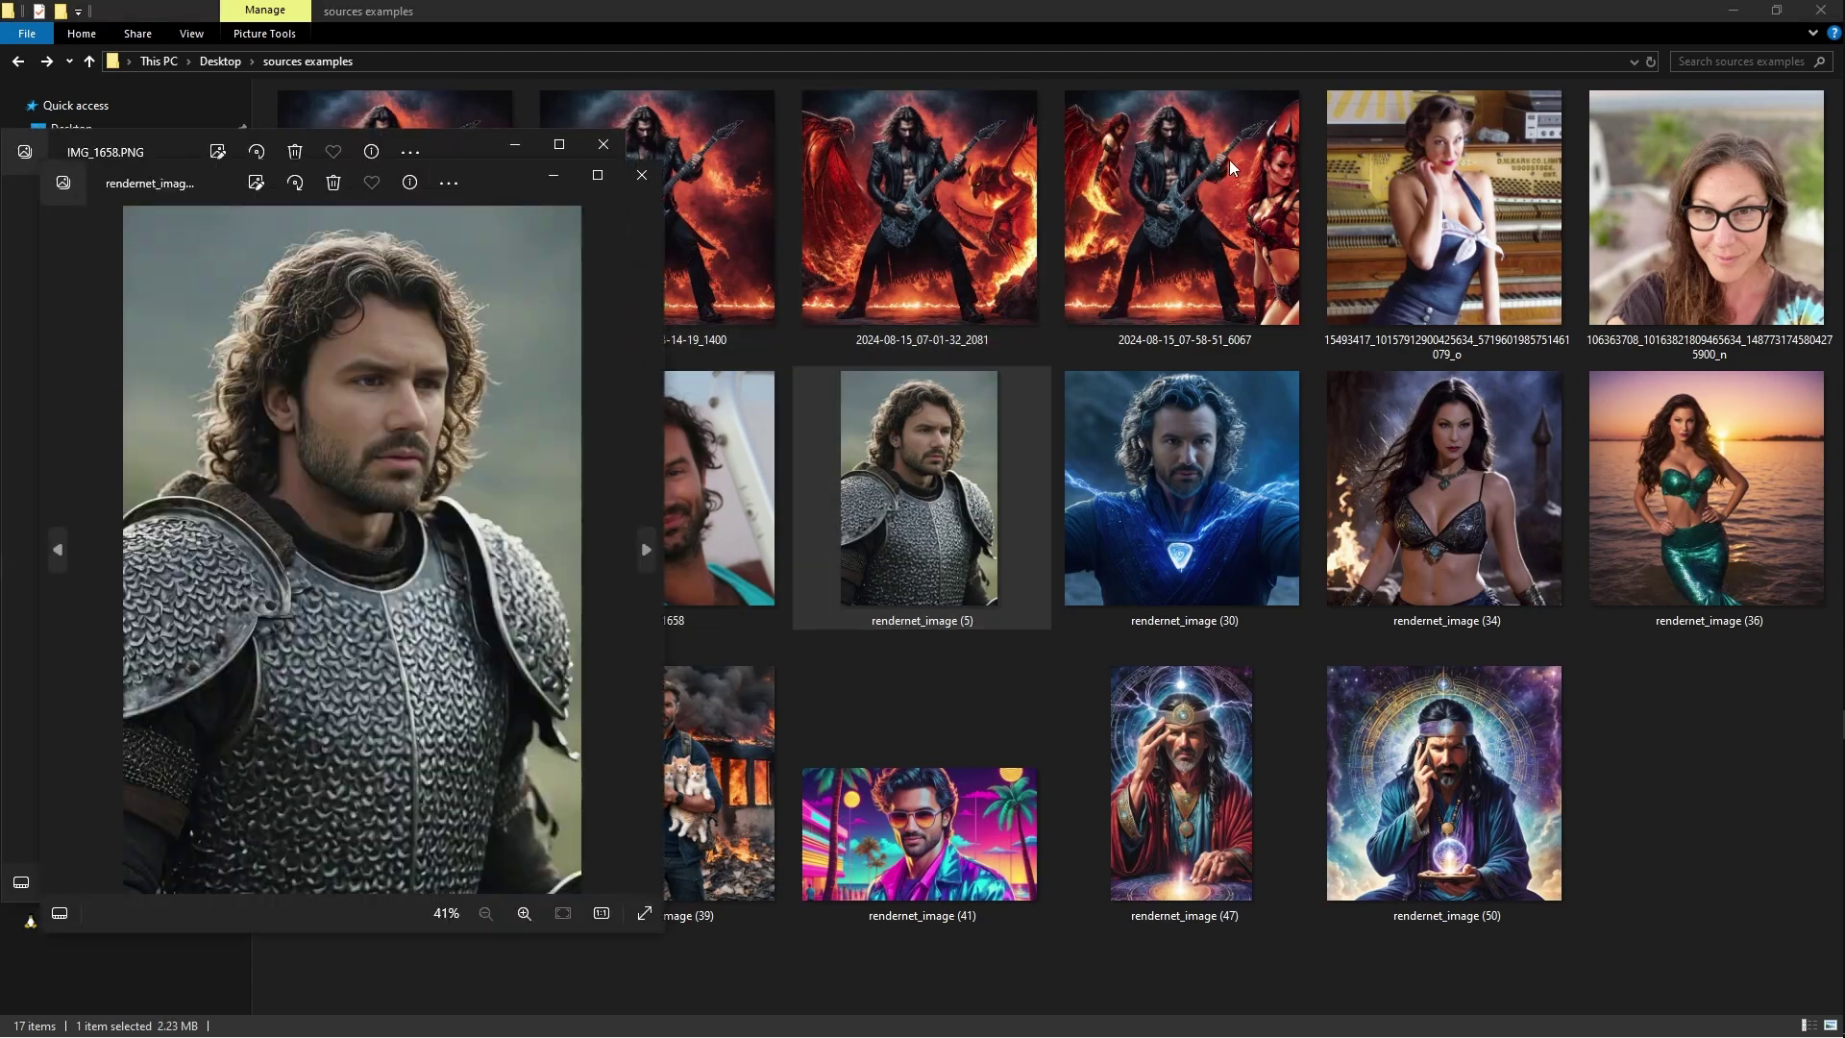
{"action": "left_click_drag", "start_coordinate": [511, 190], "coordinate": [1543, 182]}
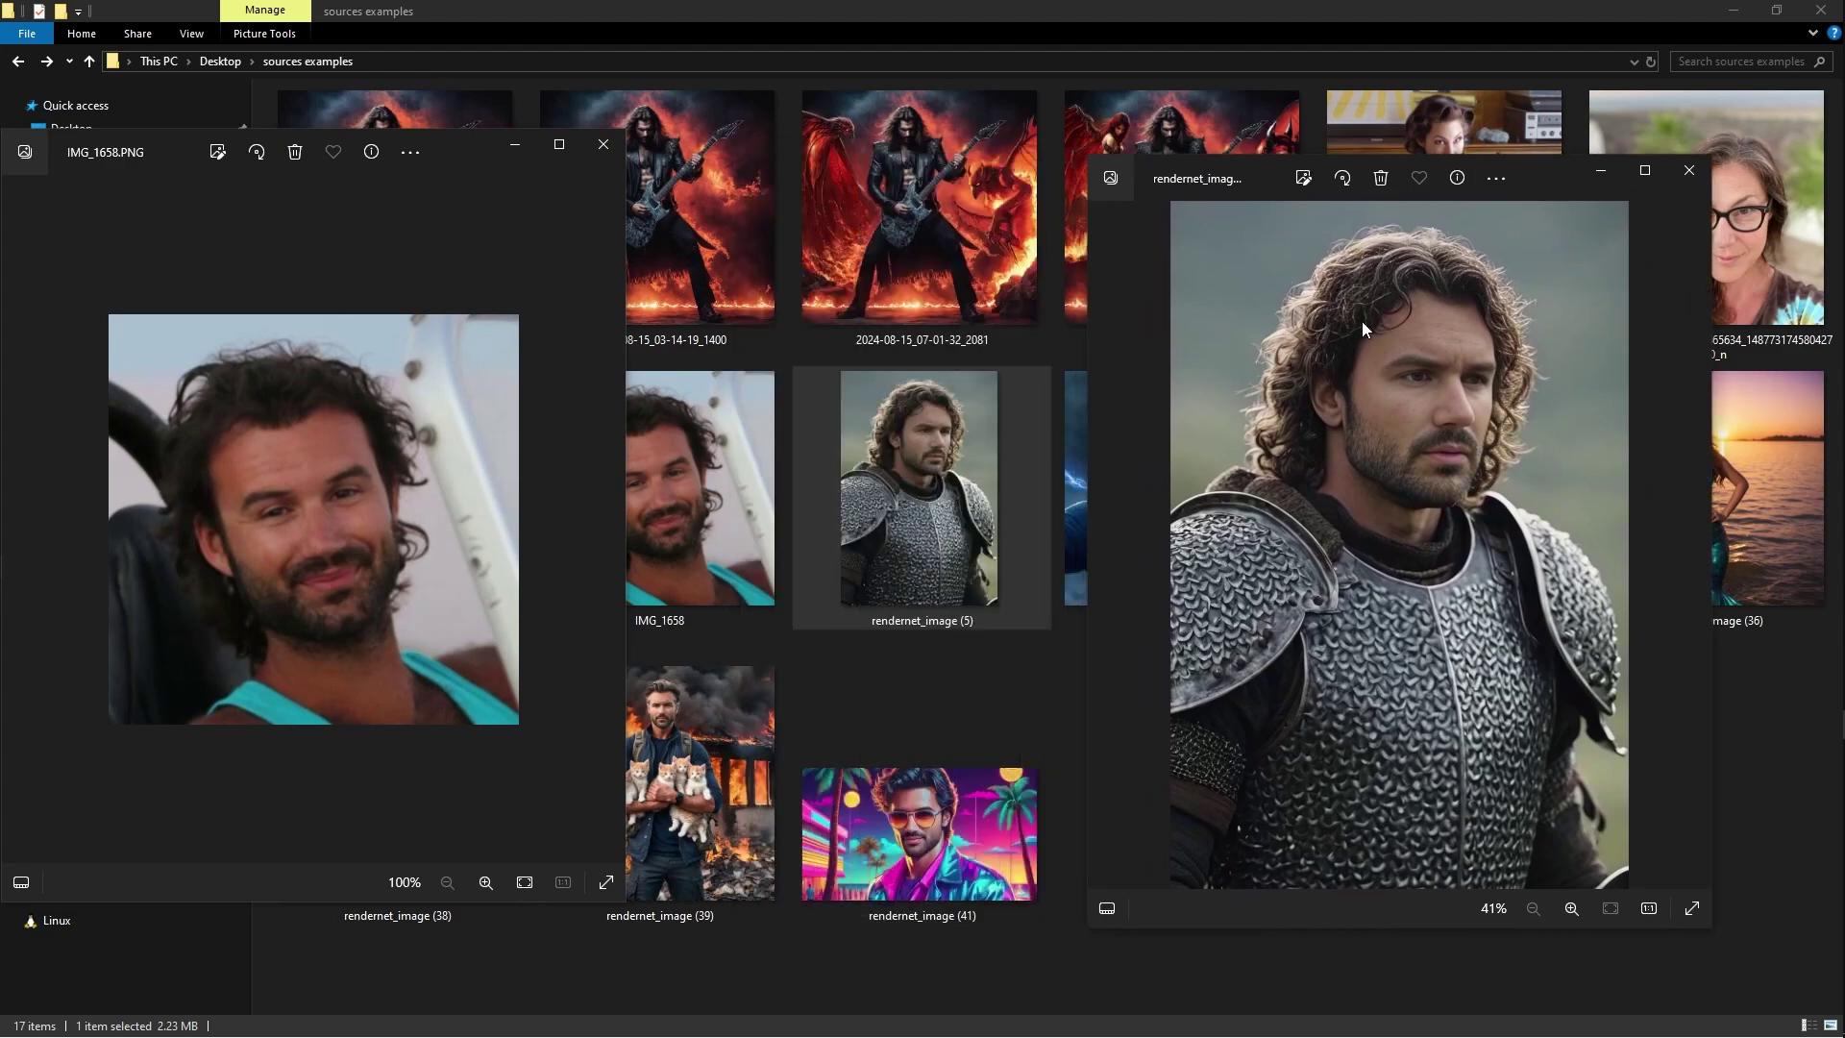
- Add the blue-lightning portrait rendernet_image (30) and the guitarist image to the side-by-side comparison
{"action": "left_click", "coordinate": [1067, 470]}
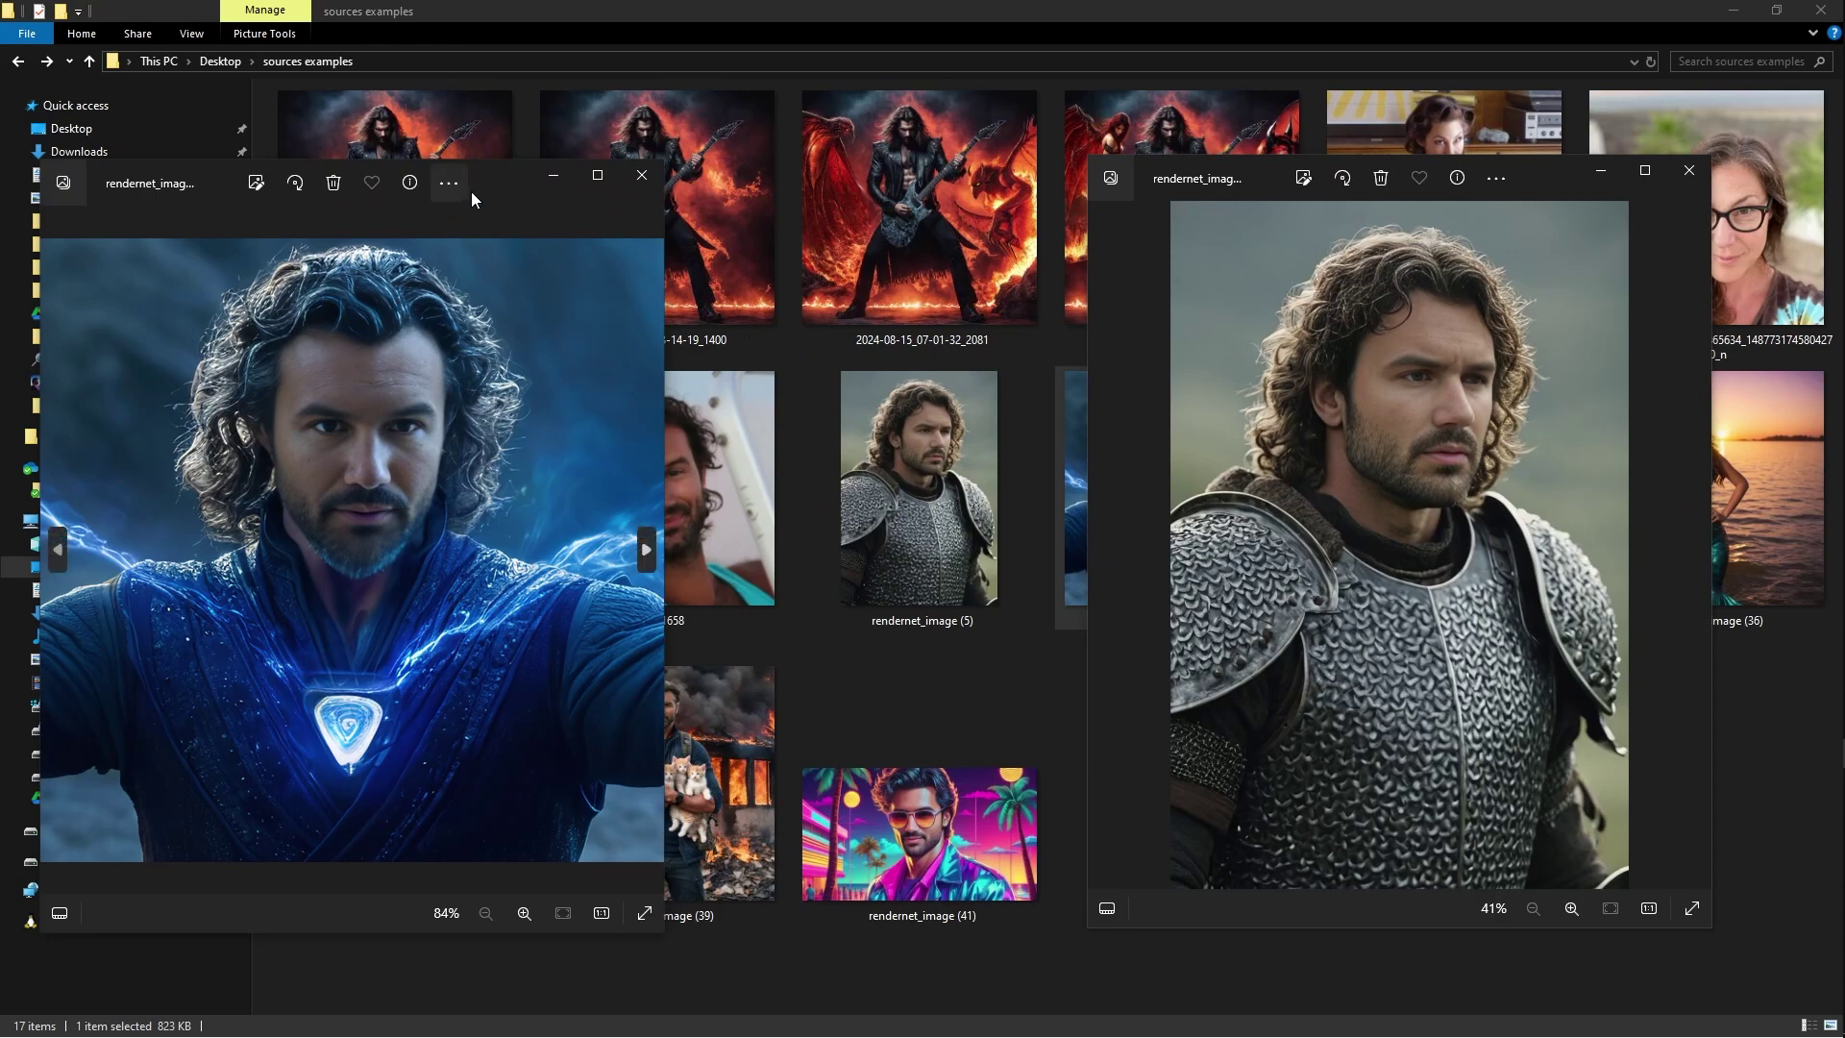
{"action": "left_click_drag", "start_coordinate": [471, 193], "coordinate": [1028, 259]}
{"action": "left_click", "coordinate": [1024, 134]}
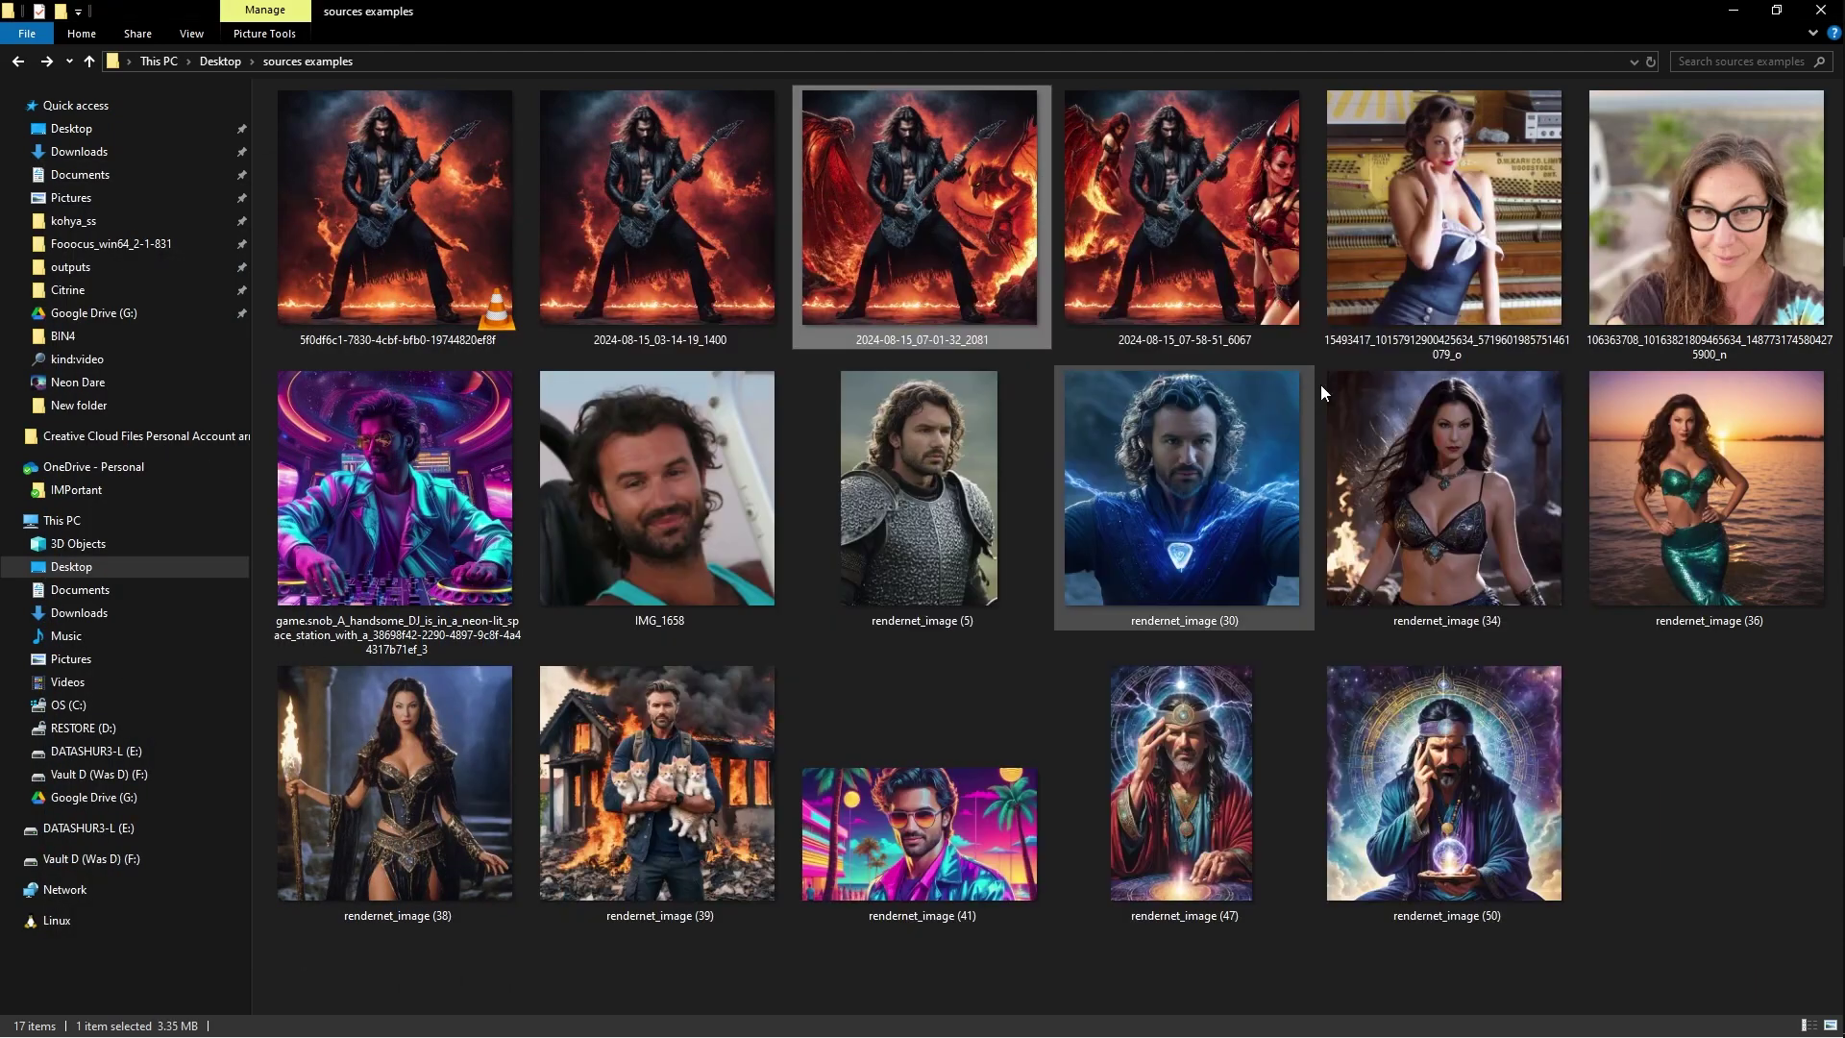
{"action": "double_click", "coordinate": [648, 215]}
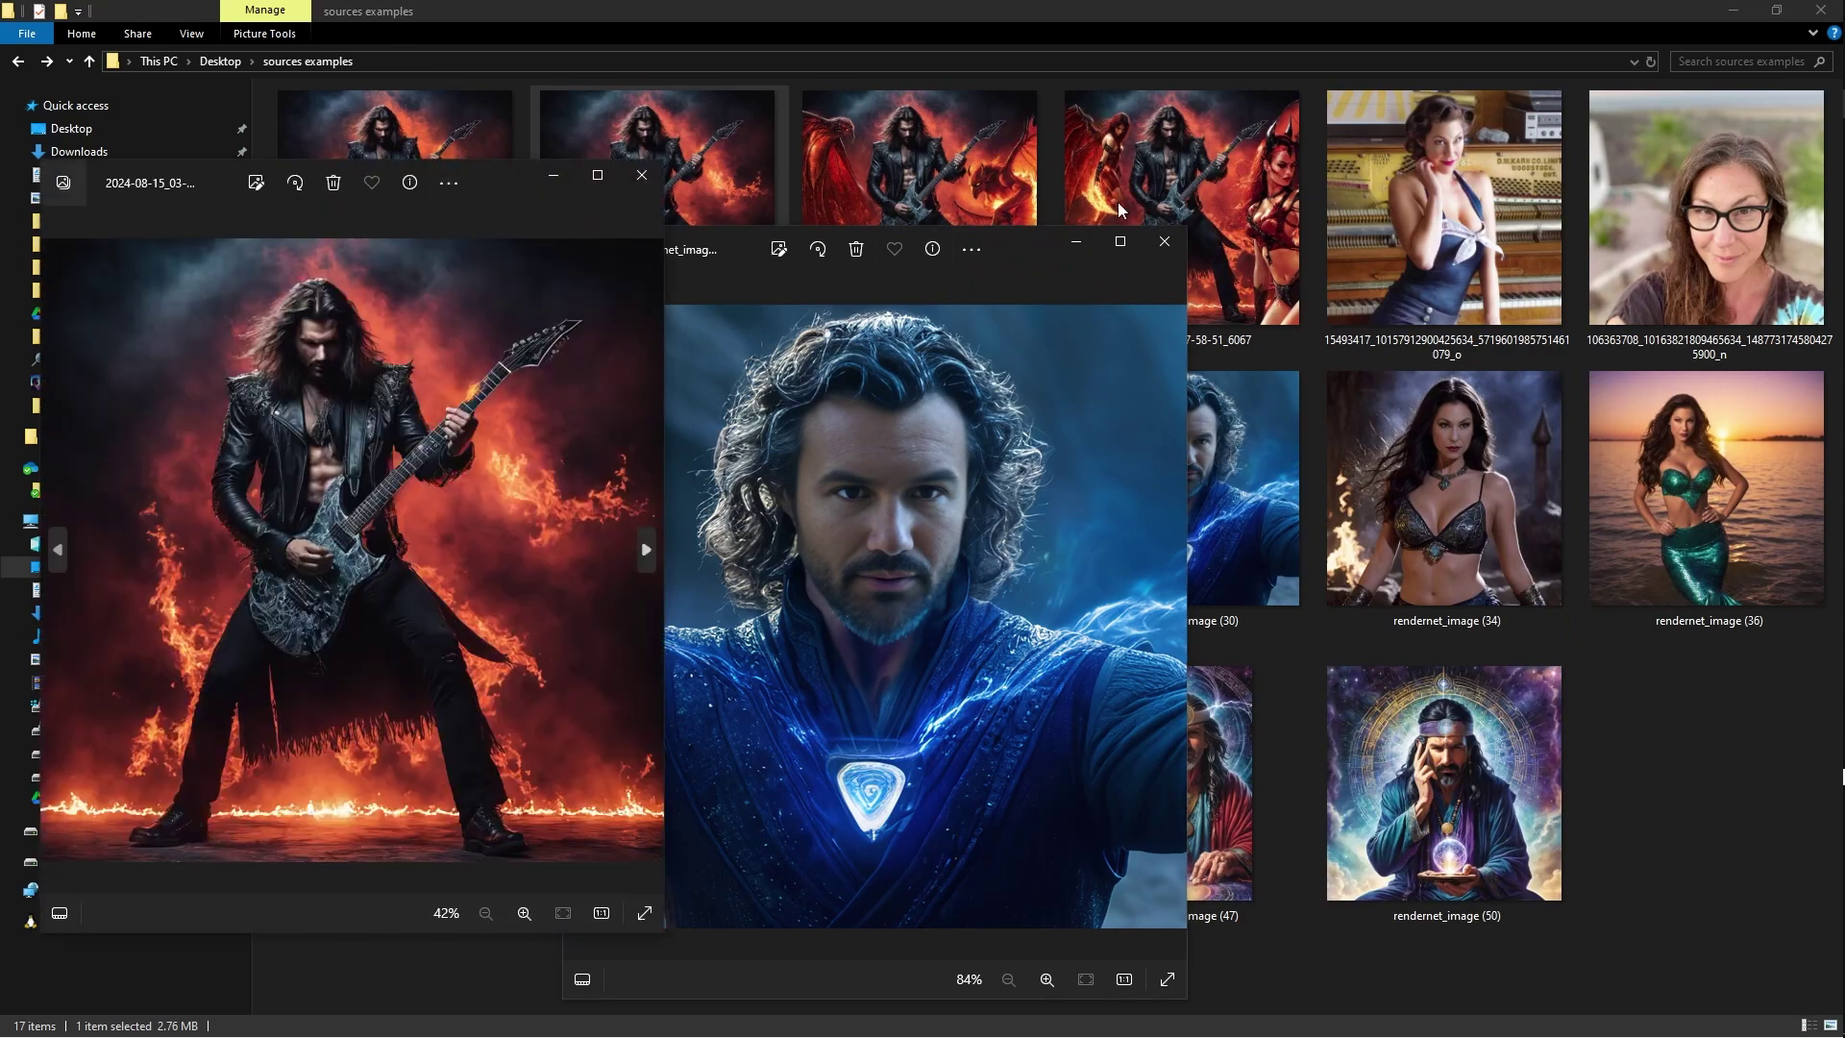
{"action": "left_click_drag", "start_coordinate": [457, 207], "coordinate": [1384, 231]}
- Open the synthwave portrait rendernet_image (41) and arrange it alongside the guitarist viewer
{"action": "left_click", "coordinate": [427, 425]}
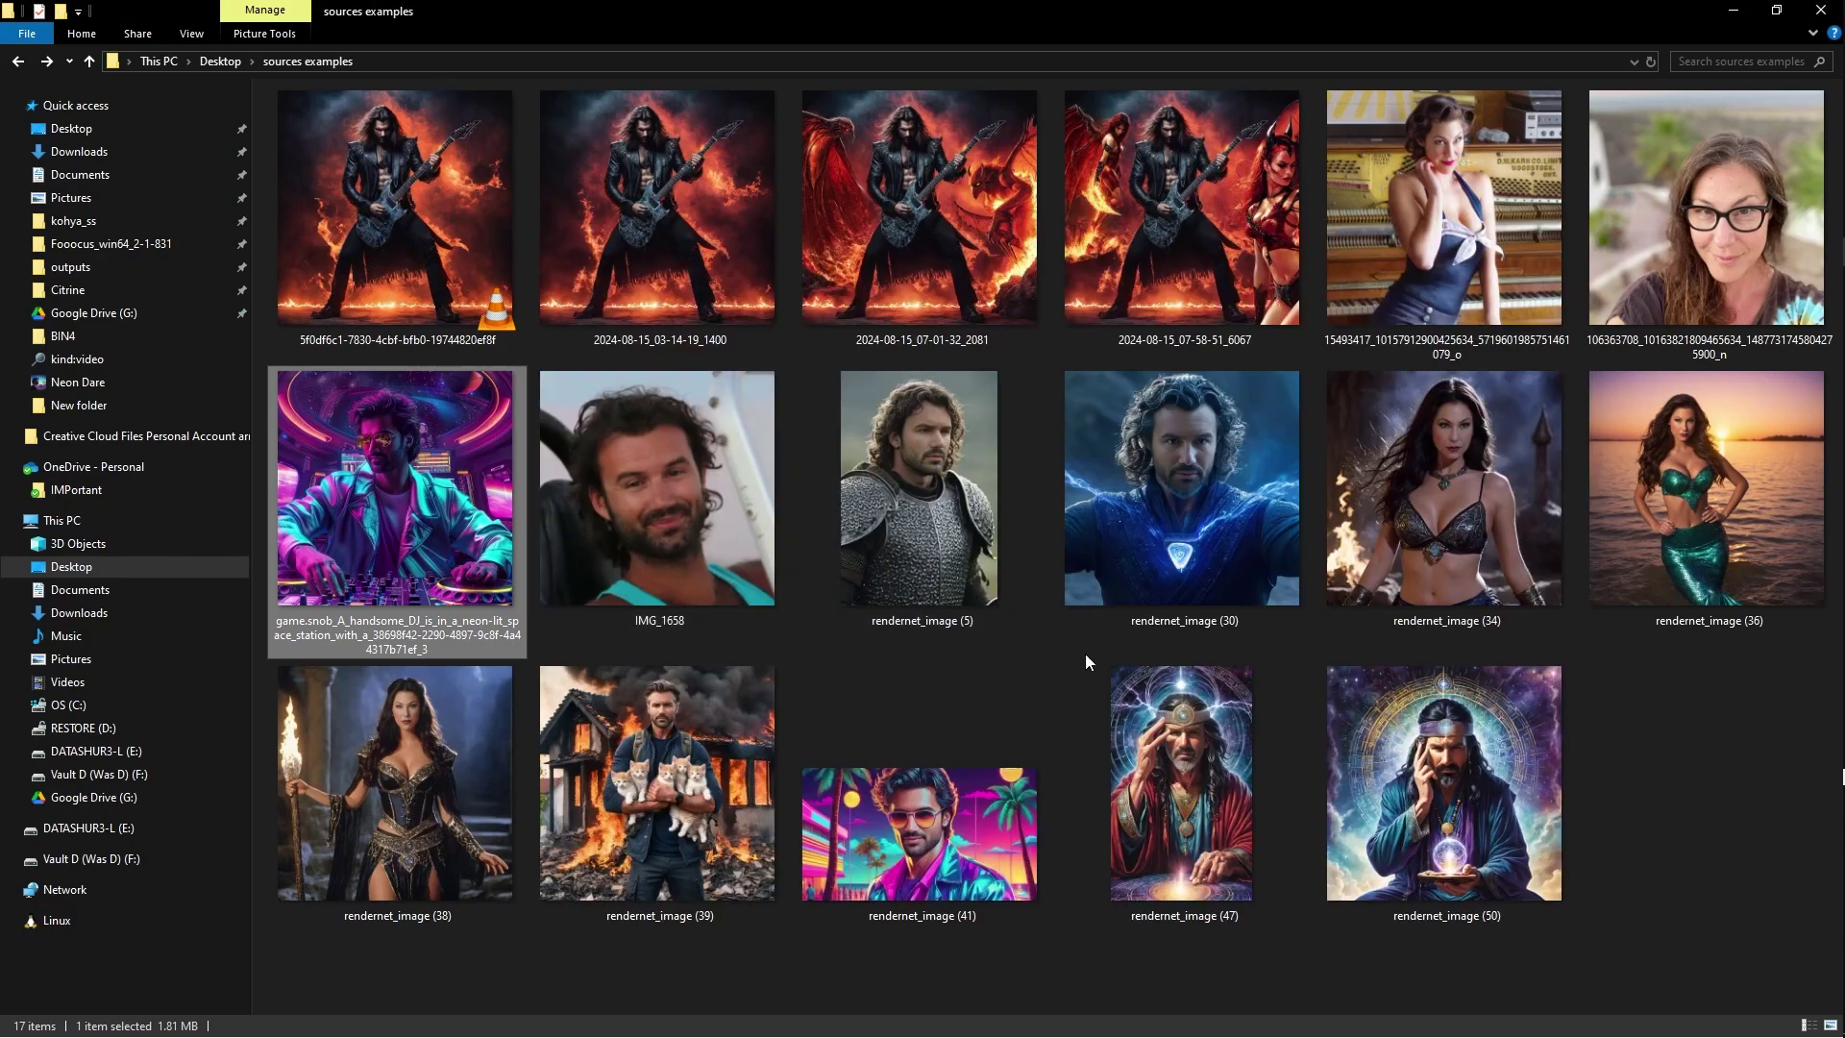
{"action": "double_click", "coordinate": [931, 828]}
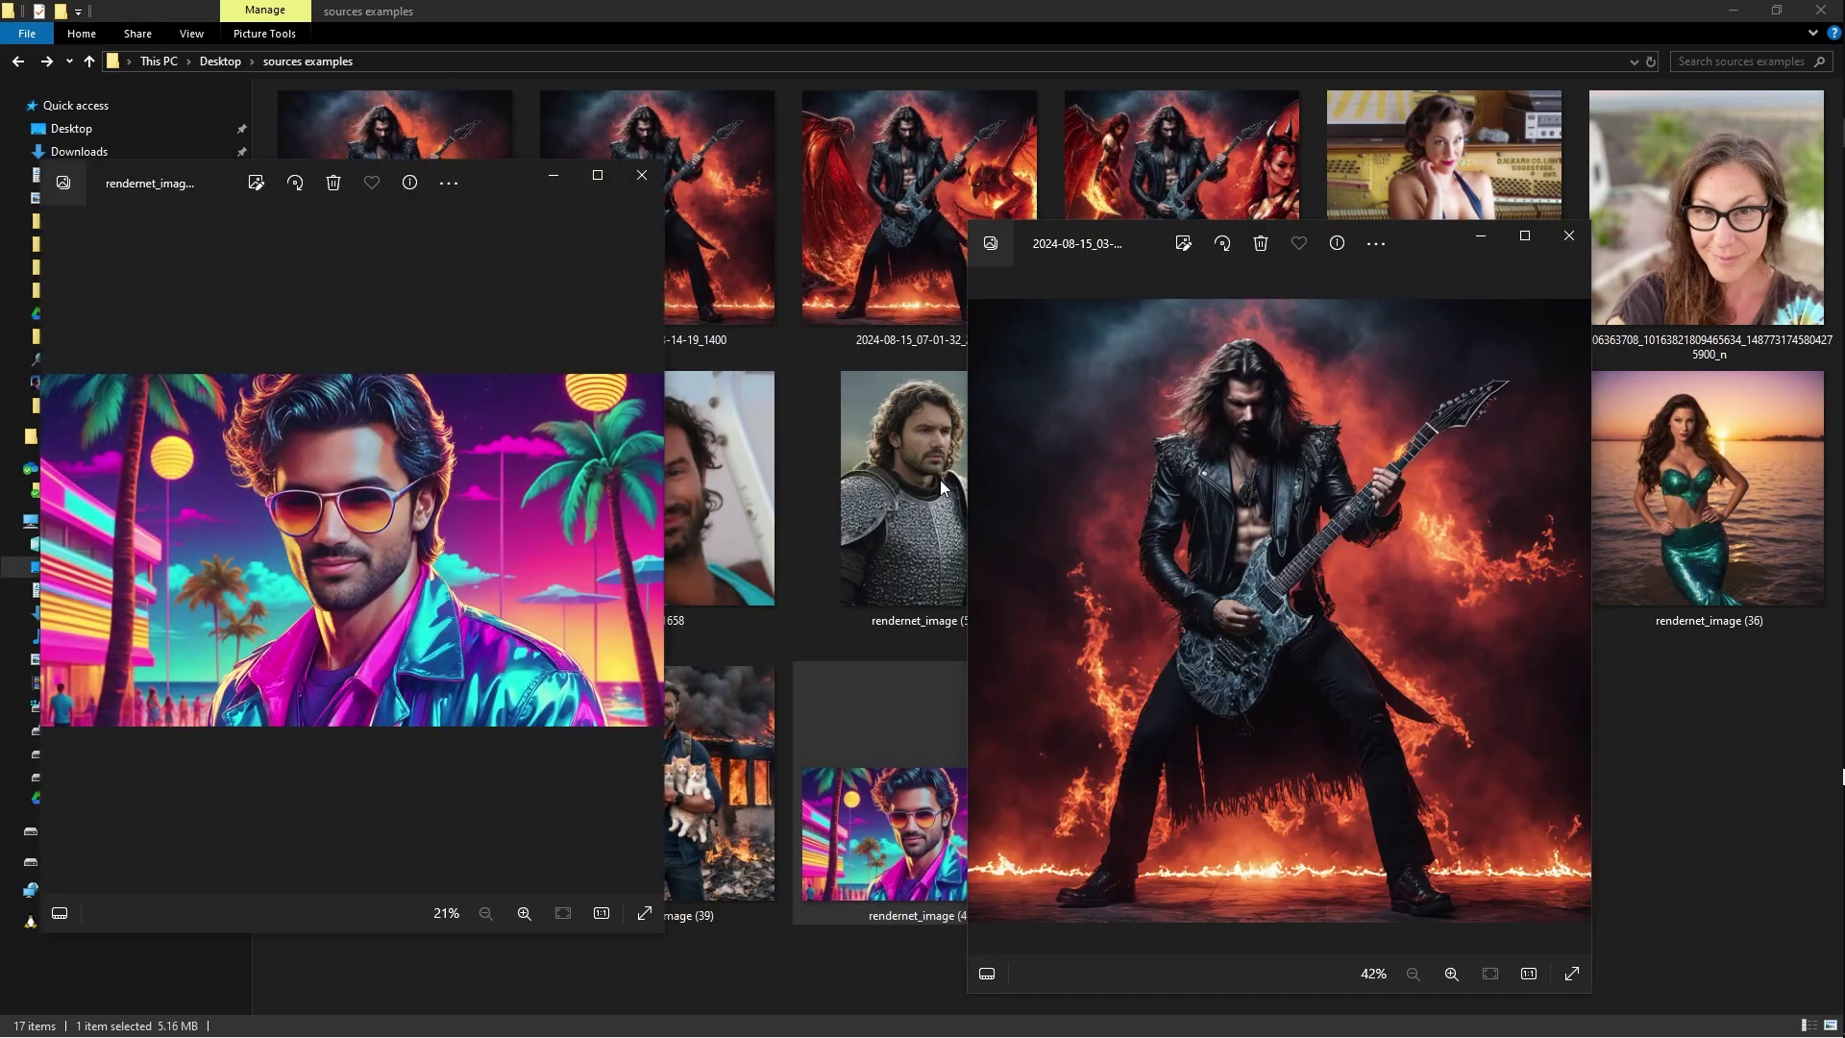
{"action": "left_click_drag", "start_coordinate": [490, 204], "coordinate": [1558, 169]}
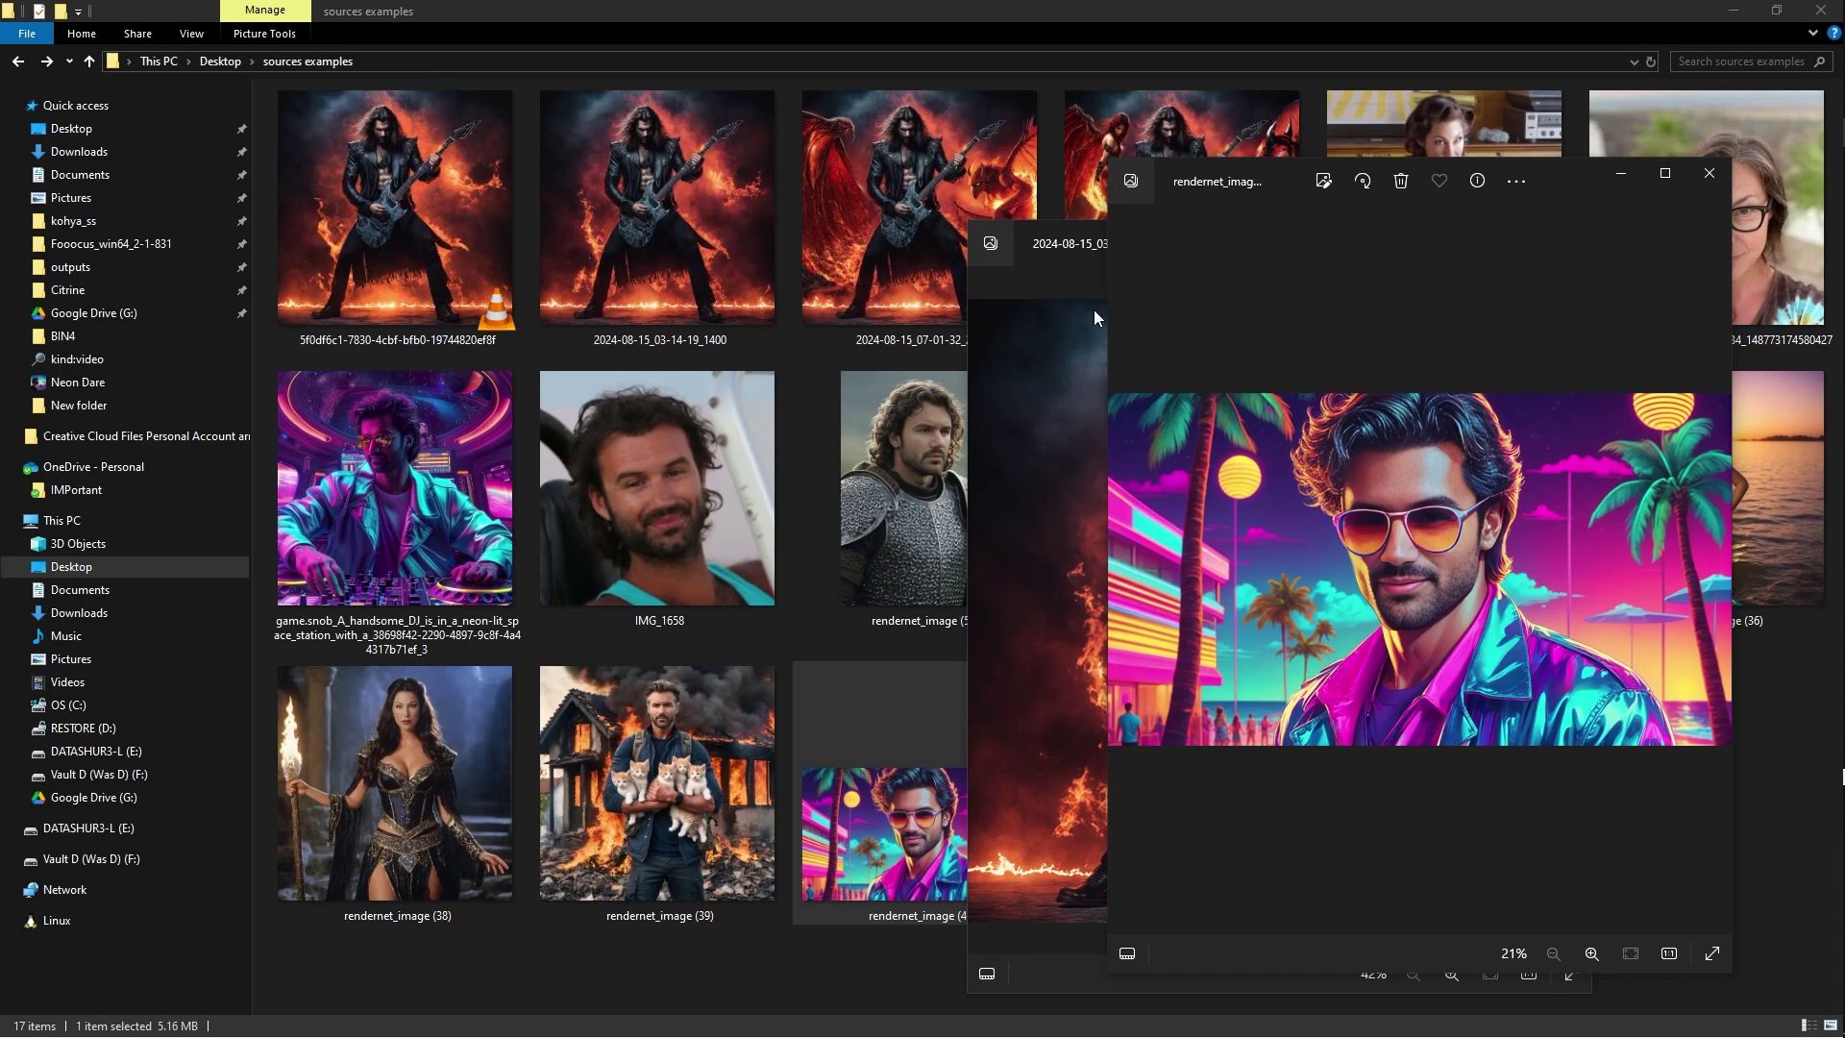
{"action": "left_click", "coordinate": [1061, 286]}
{"action": "left_click_drag", "start_coordinate": [1426, 241], "coordinate": [1196, 255]}
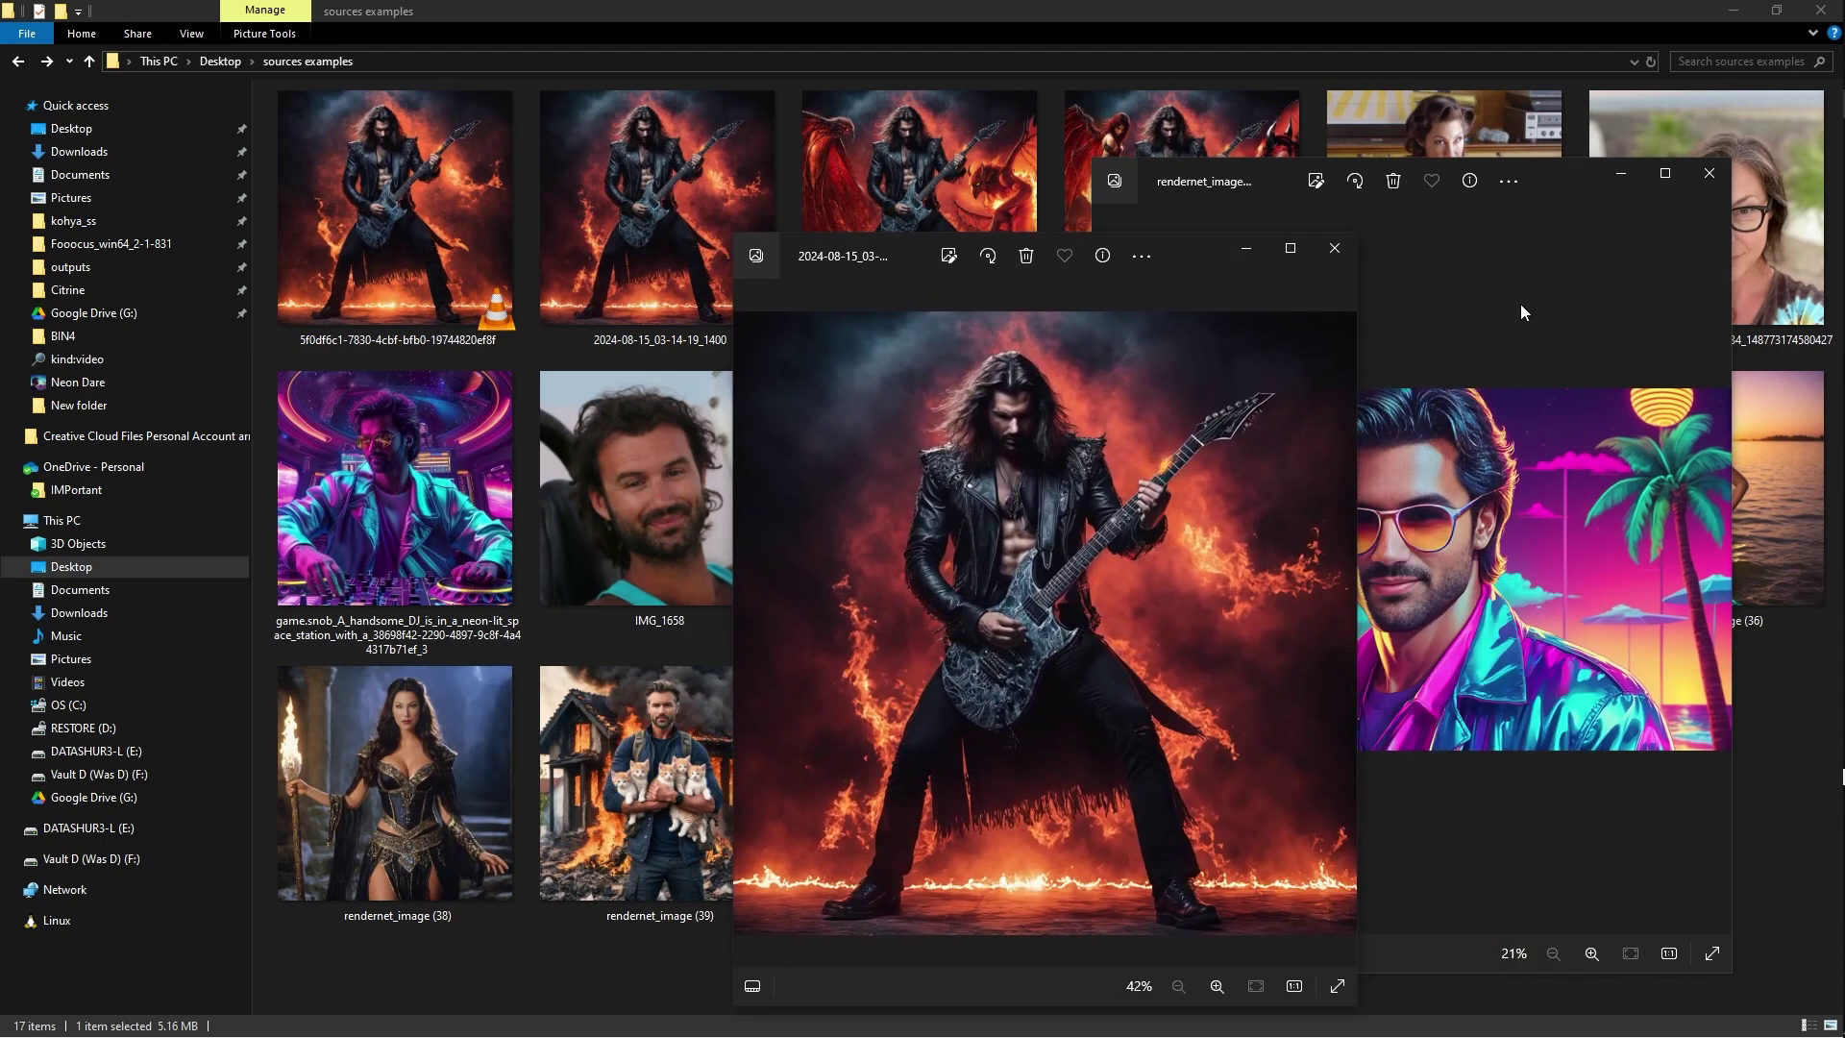
{"action": "left_click", "coordinate": [1520, 304]}
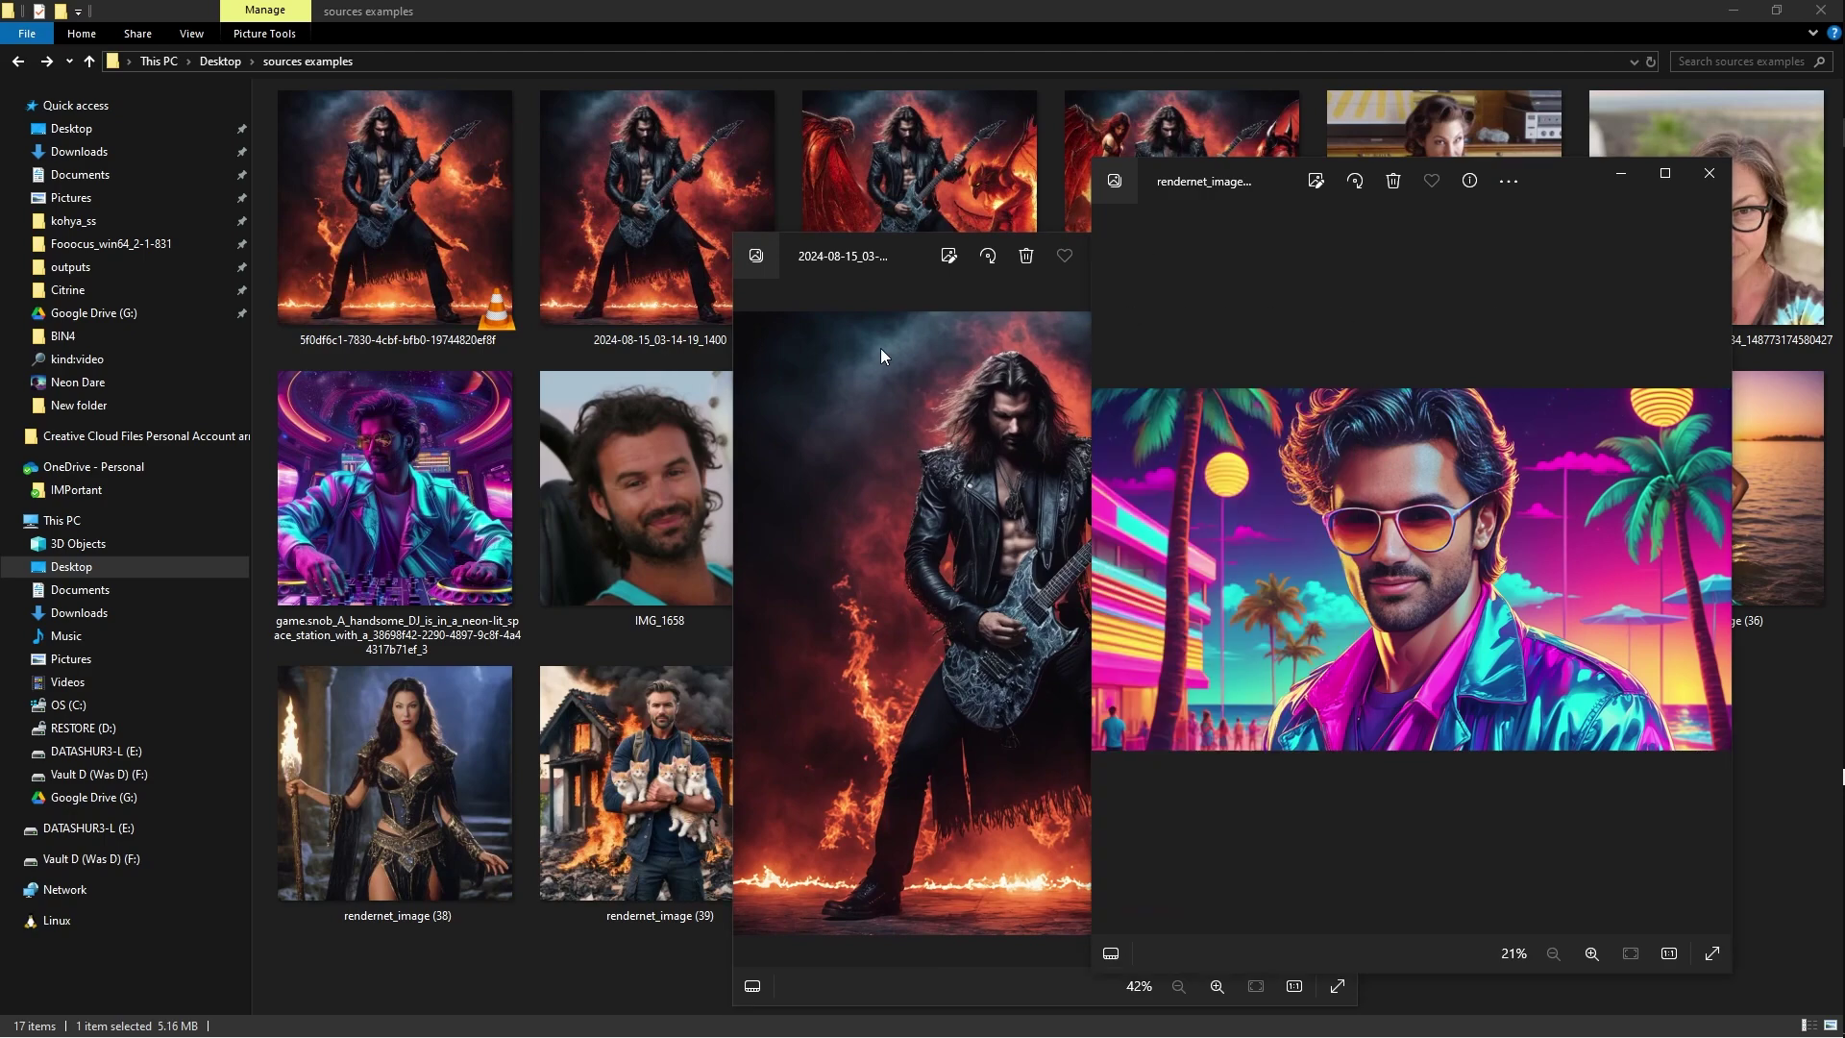
- Open sorcerer portraits rendernet_image (50) and (47) and place them side by side
{"action": "left_click", "coordinate": [676, 545]}
{"action": "double_click", "coordinate": [1426, 747]}
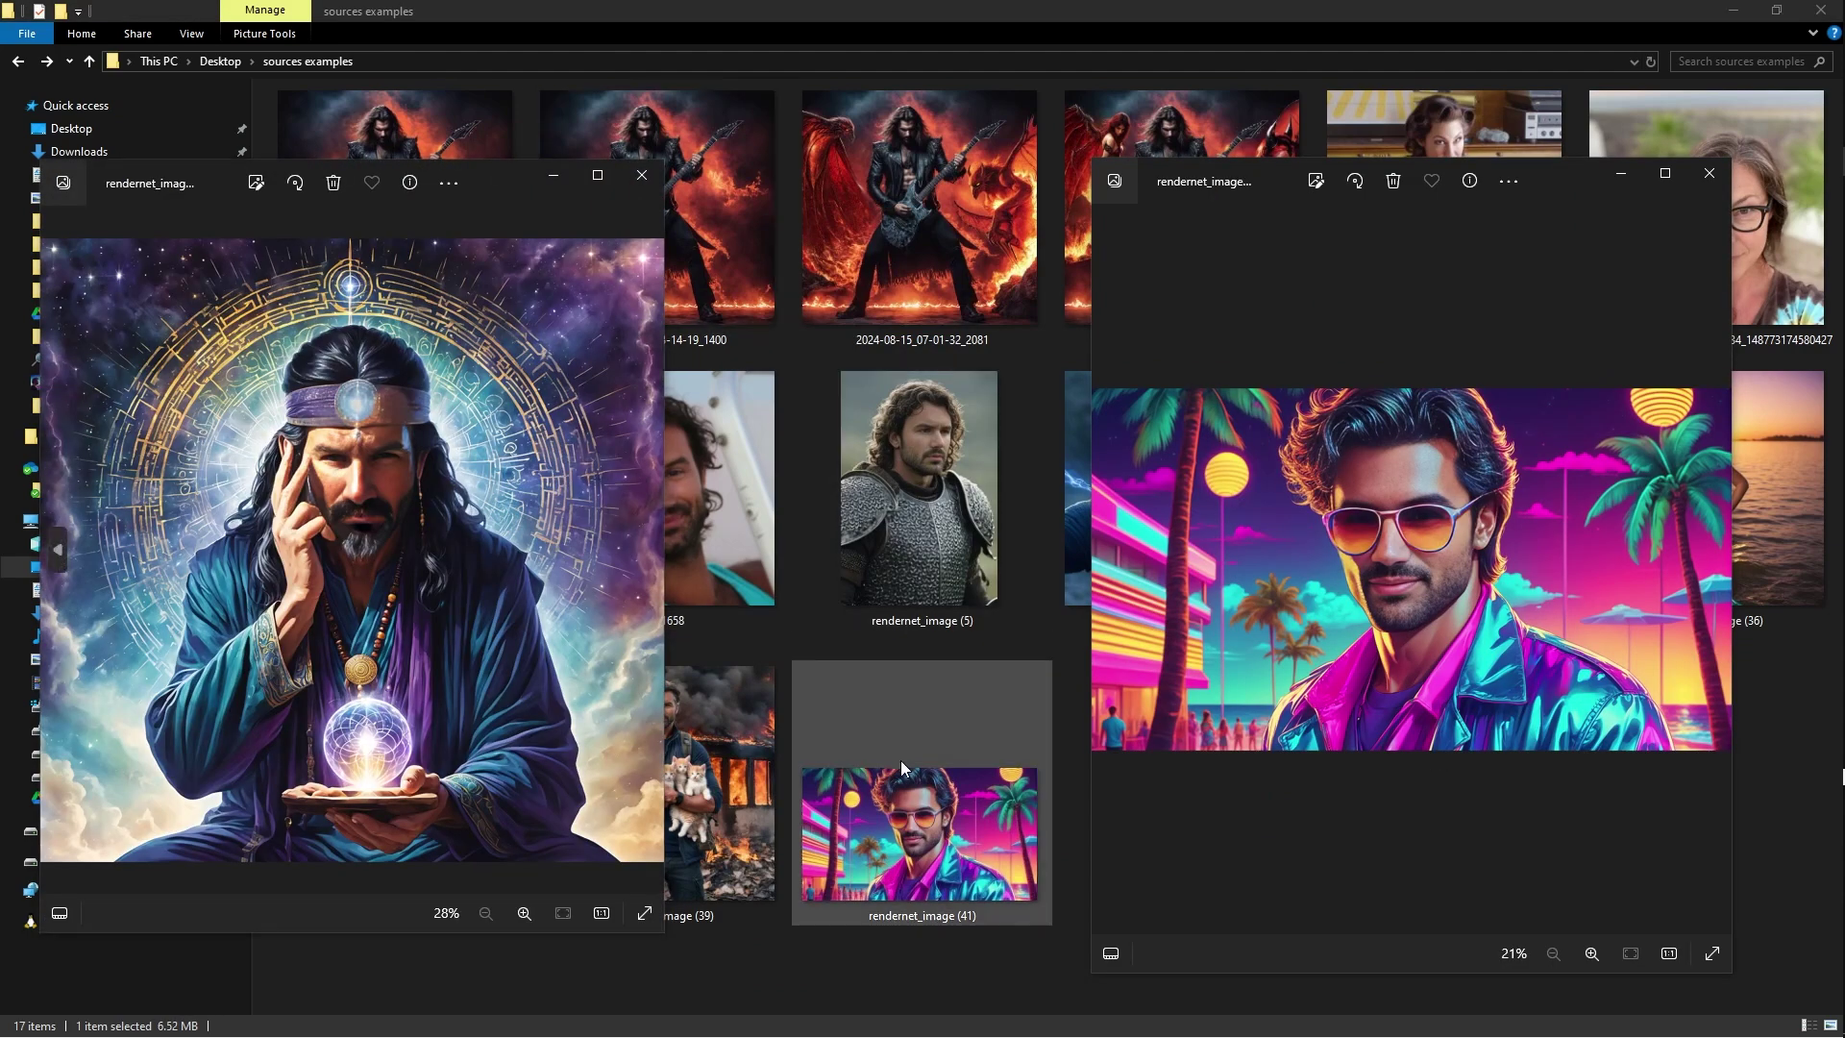
{"action": "double_click", "coordinate": [1208, 812]}
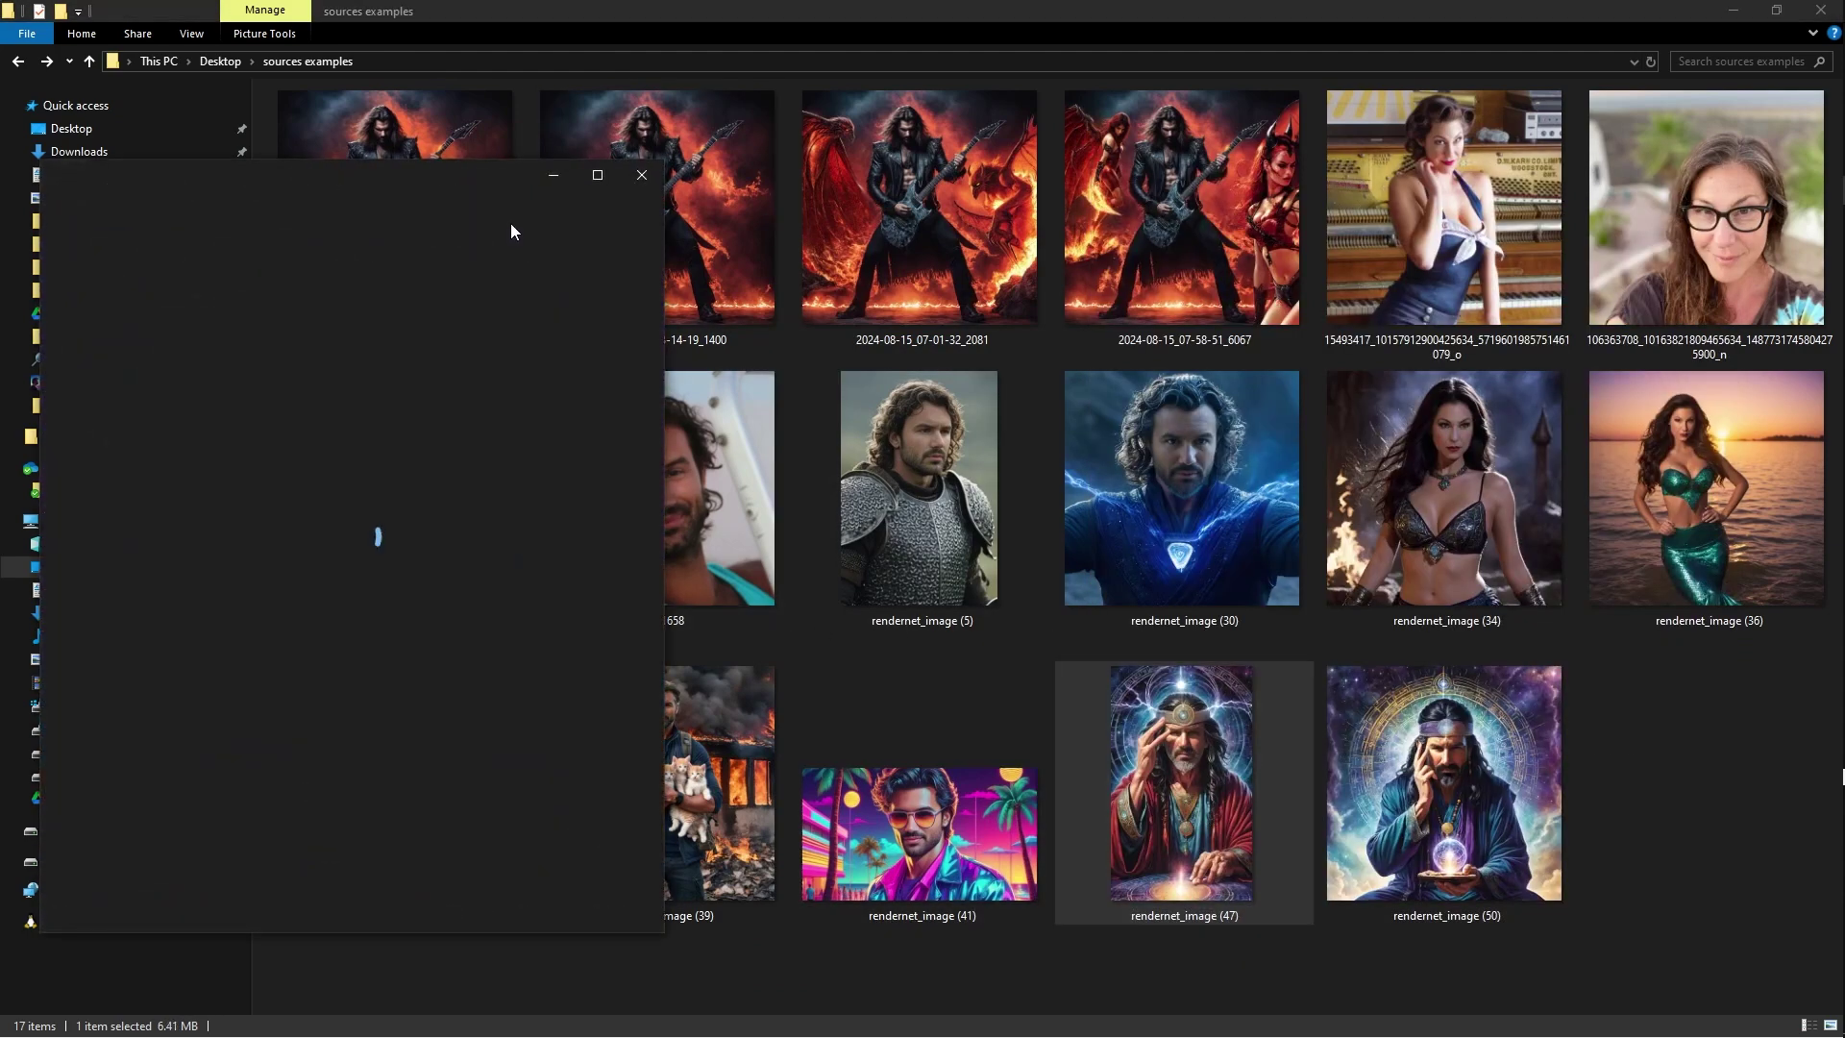
{"action": "left_click_drag", "start_coordinate": [471, 166], "coordinate": [1206, 148]}
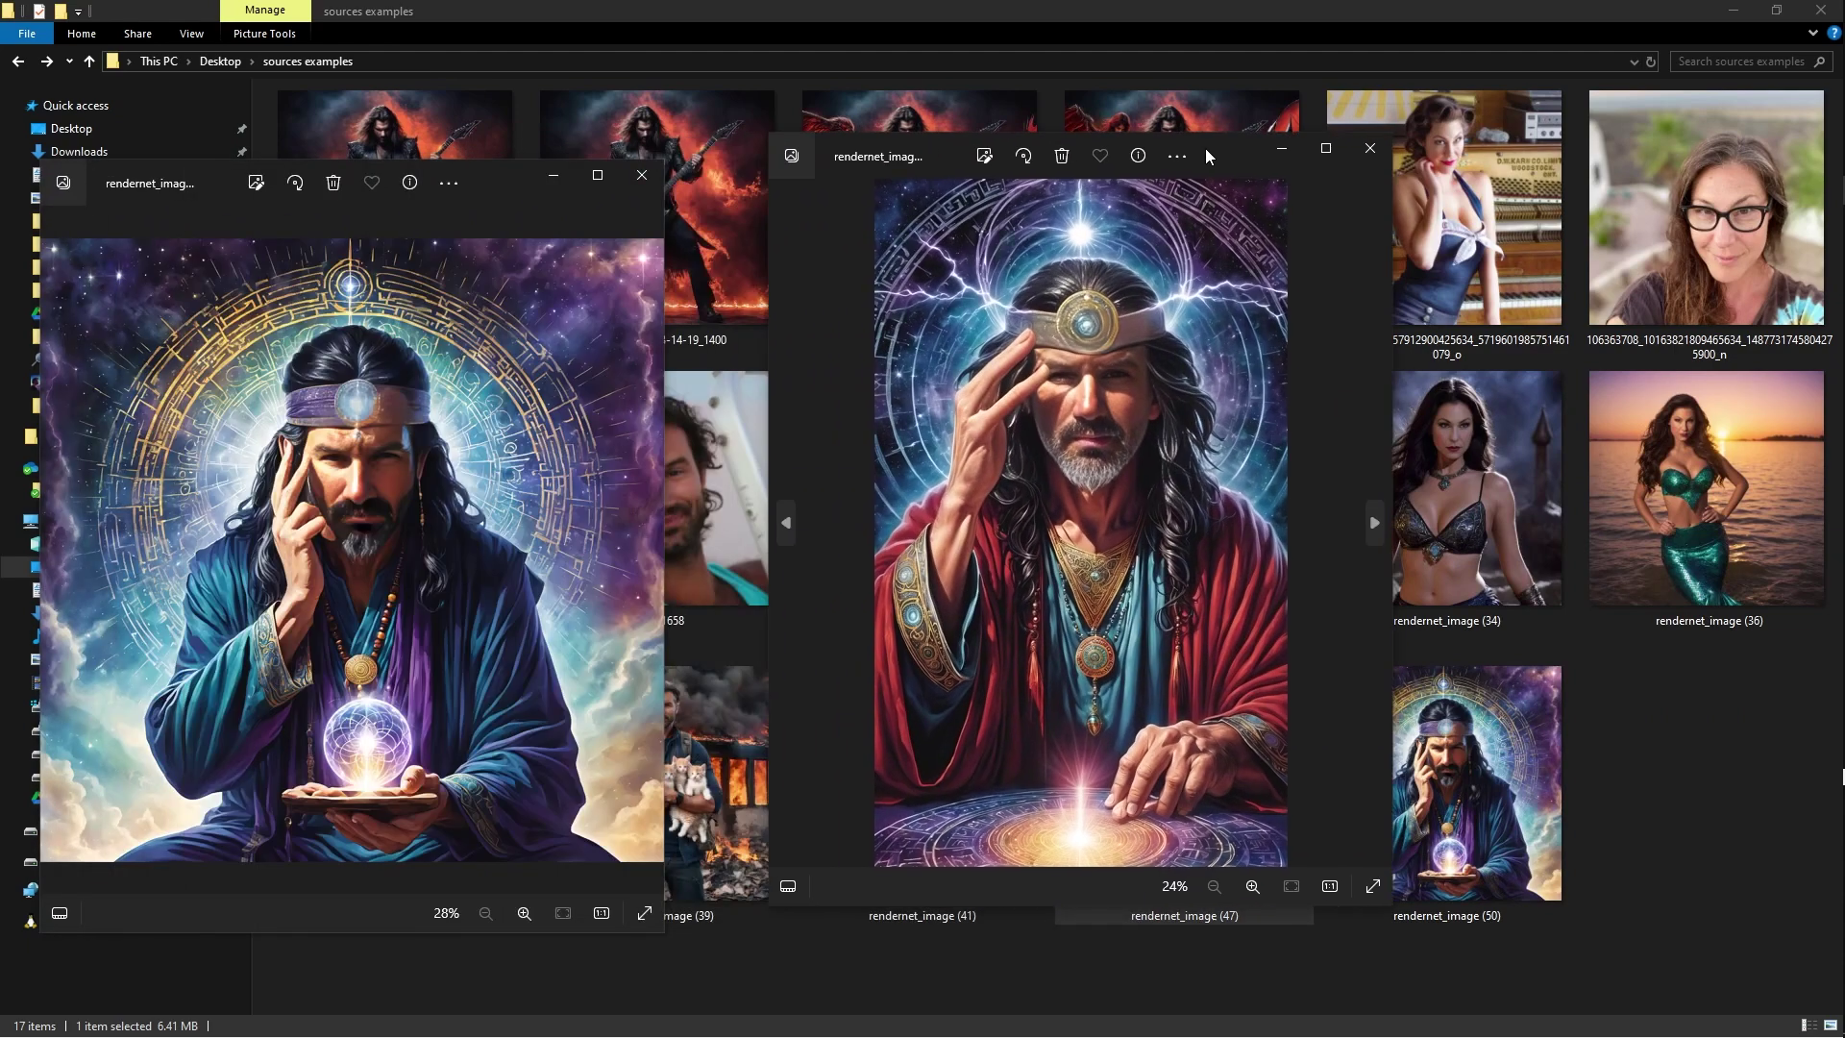
{"action": "key", "text": "alt+Tab"}
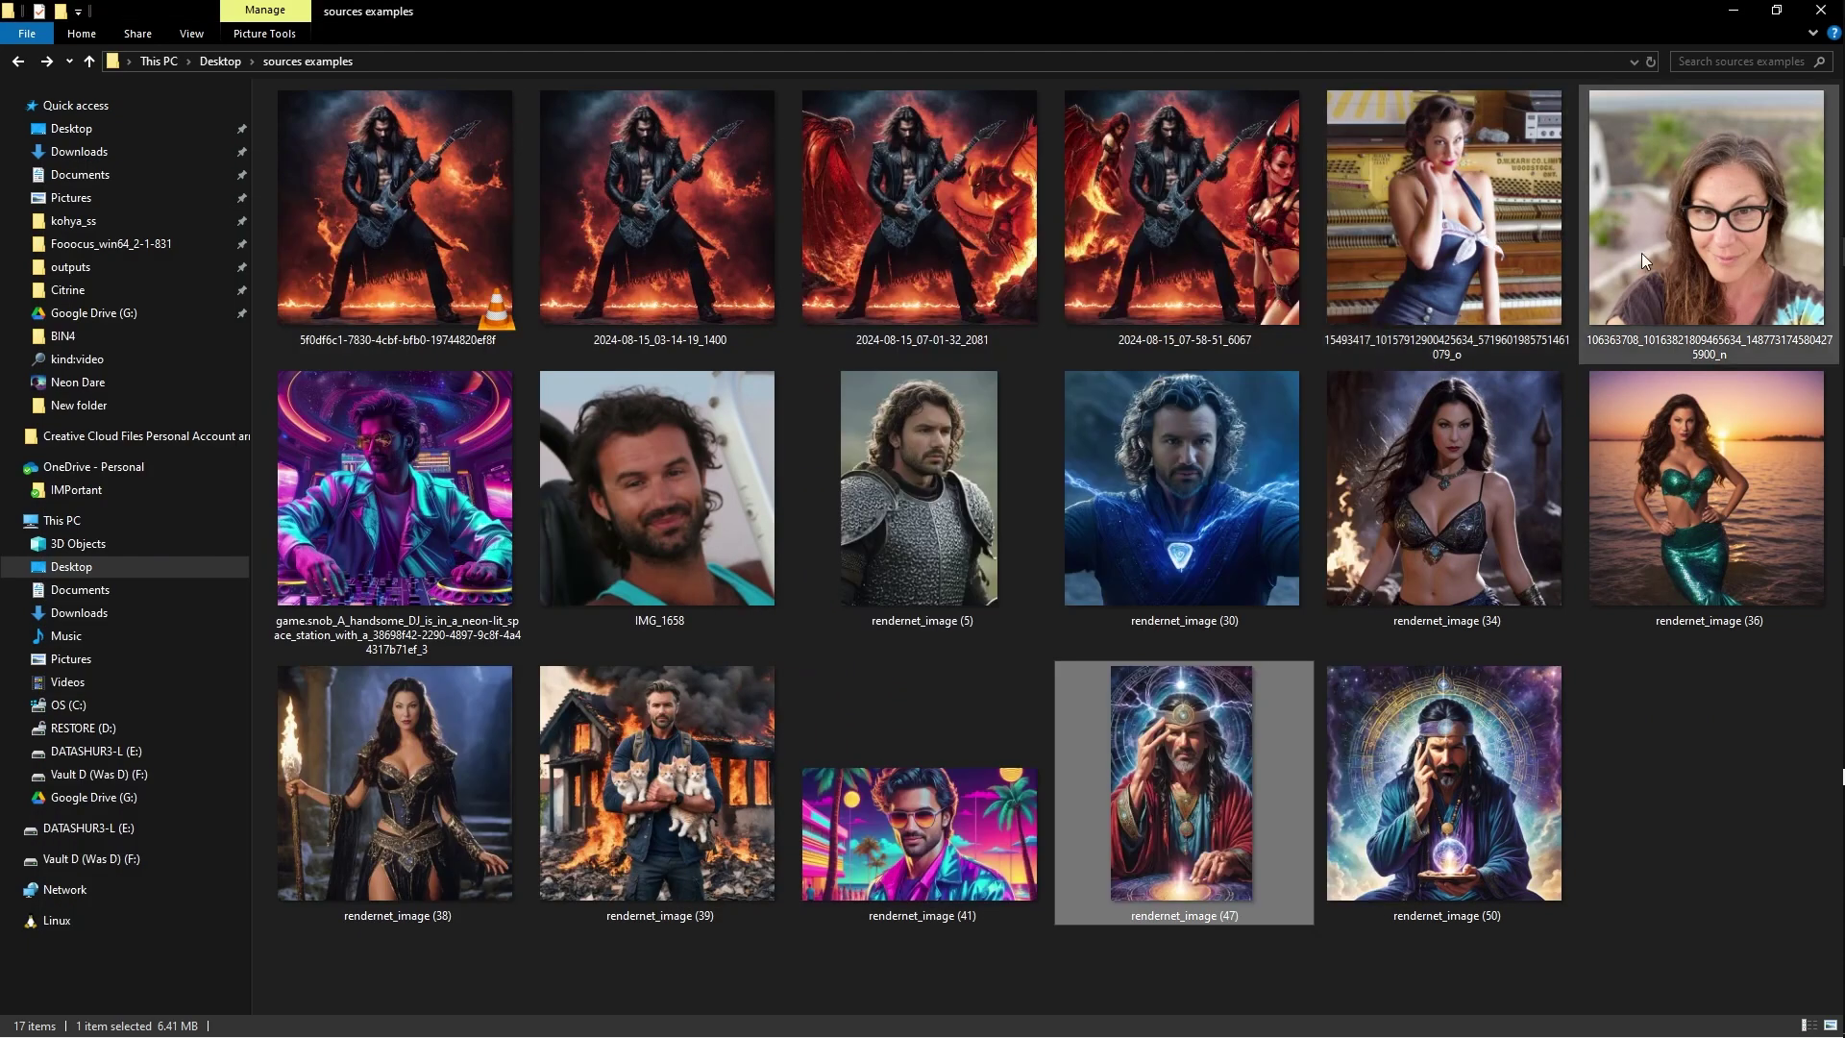
- Snap the piano pinup to the left half and open rendernet_image (34) on the right
{"action": "double_click", "coordinate": [1502, 250]}
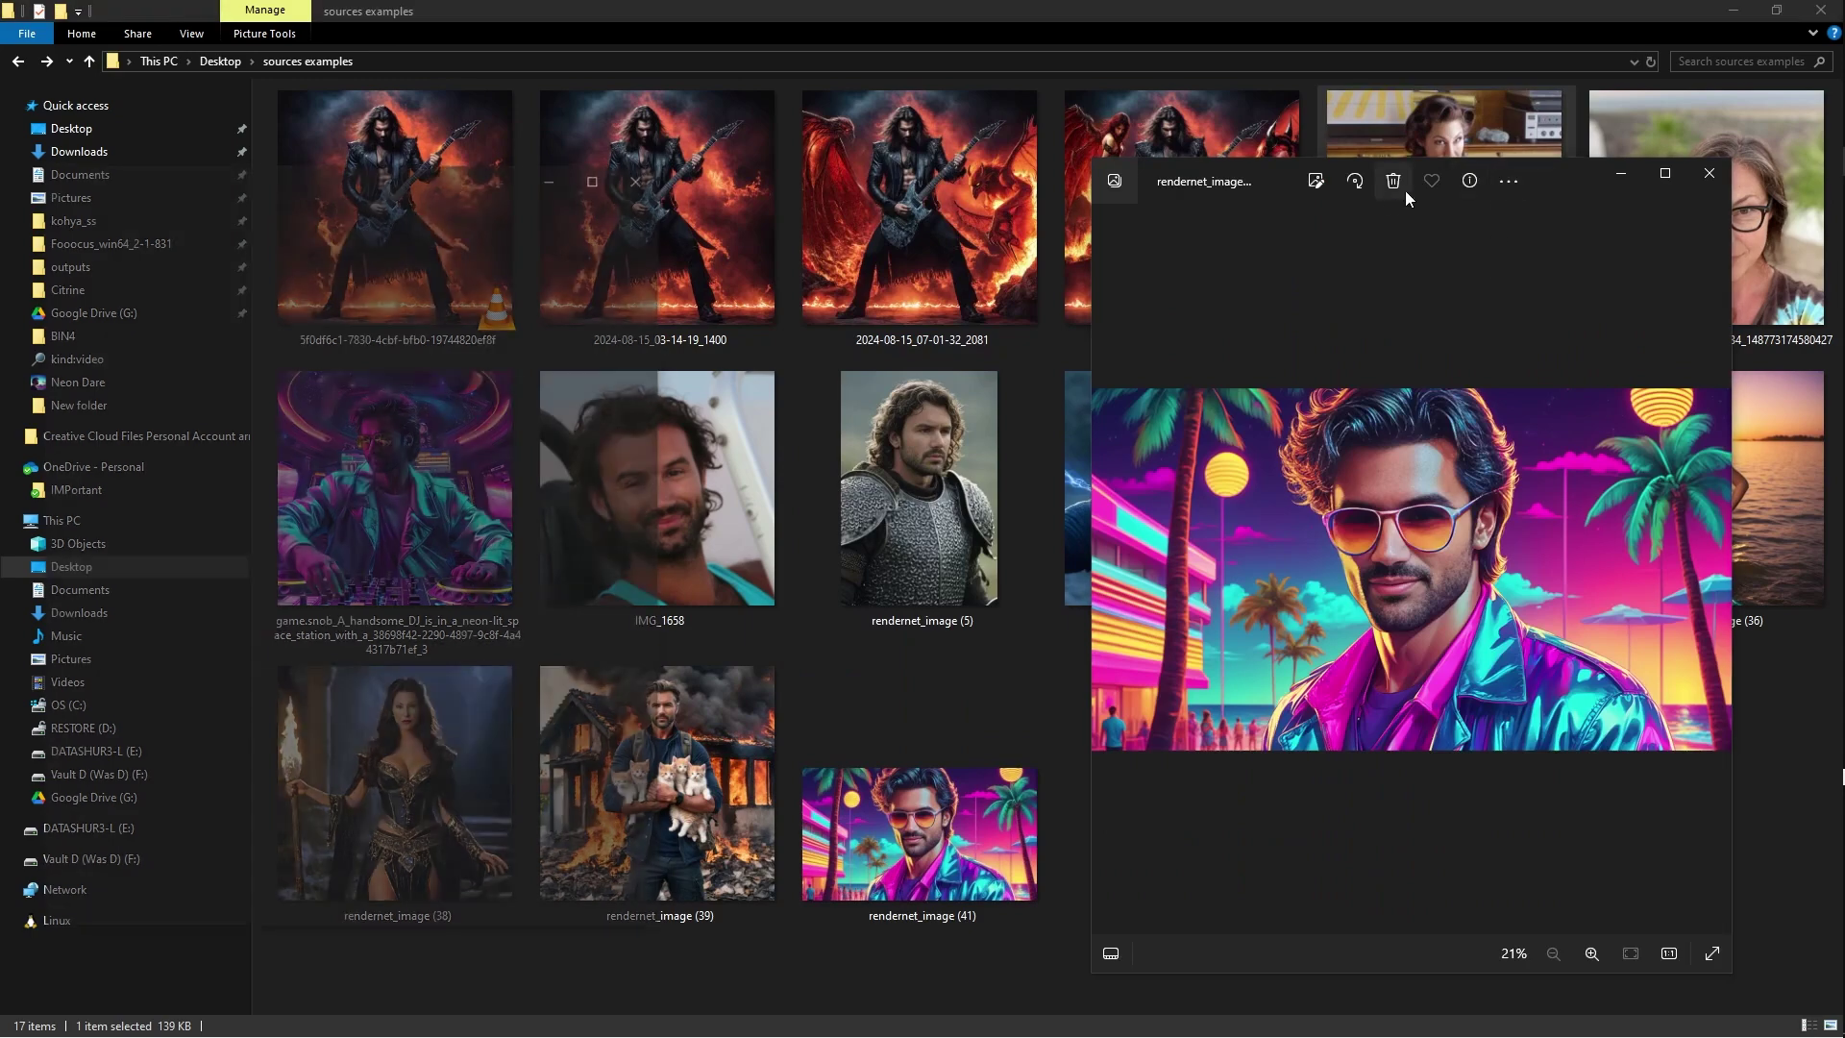
{"action": "left_click", "coordinate": [932, 494]}
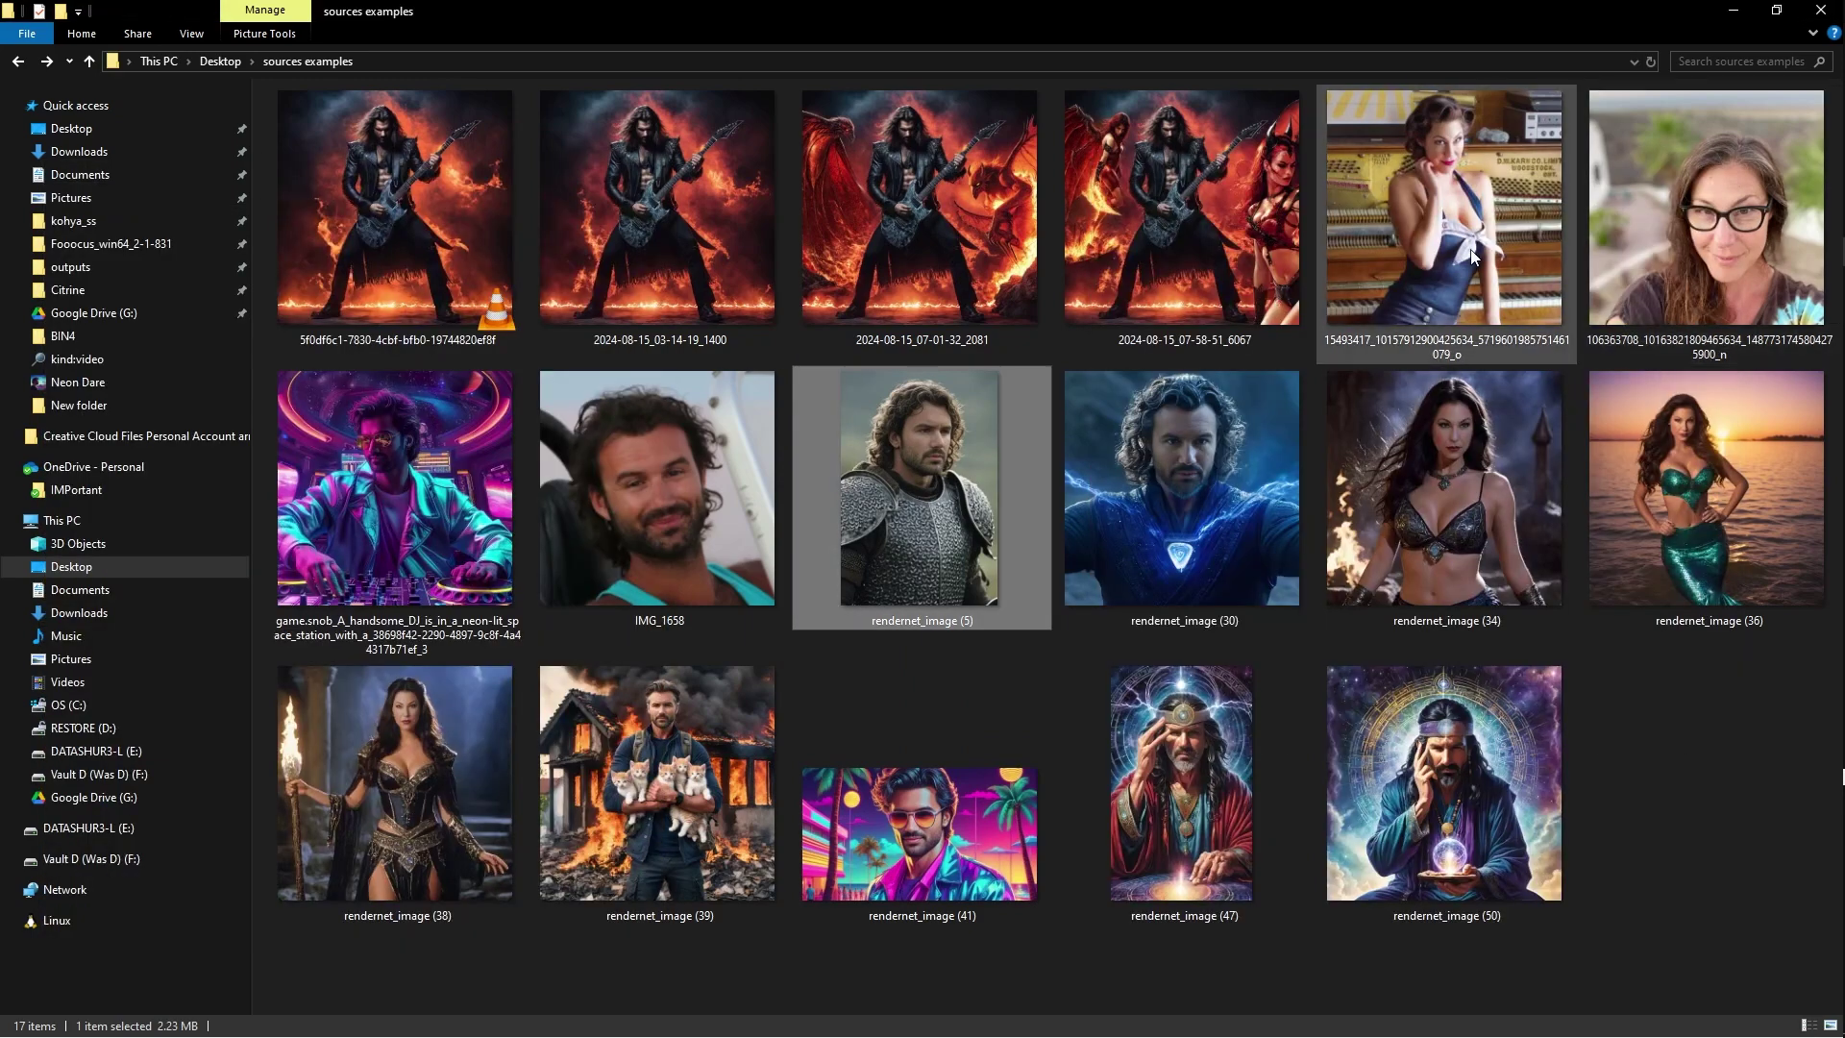
{"action": "double_click", "coordinate": [1464, 252]}
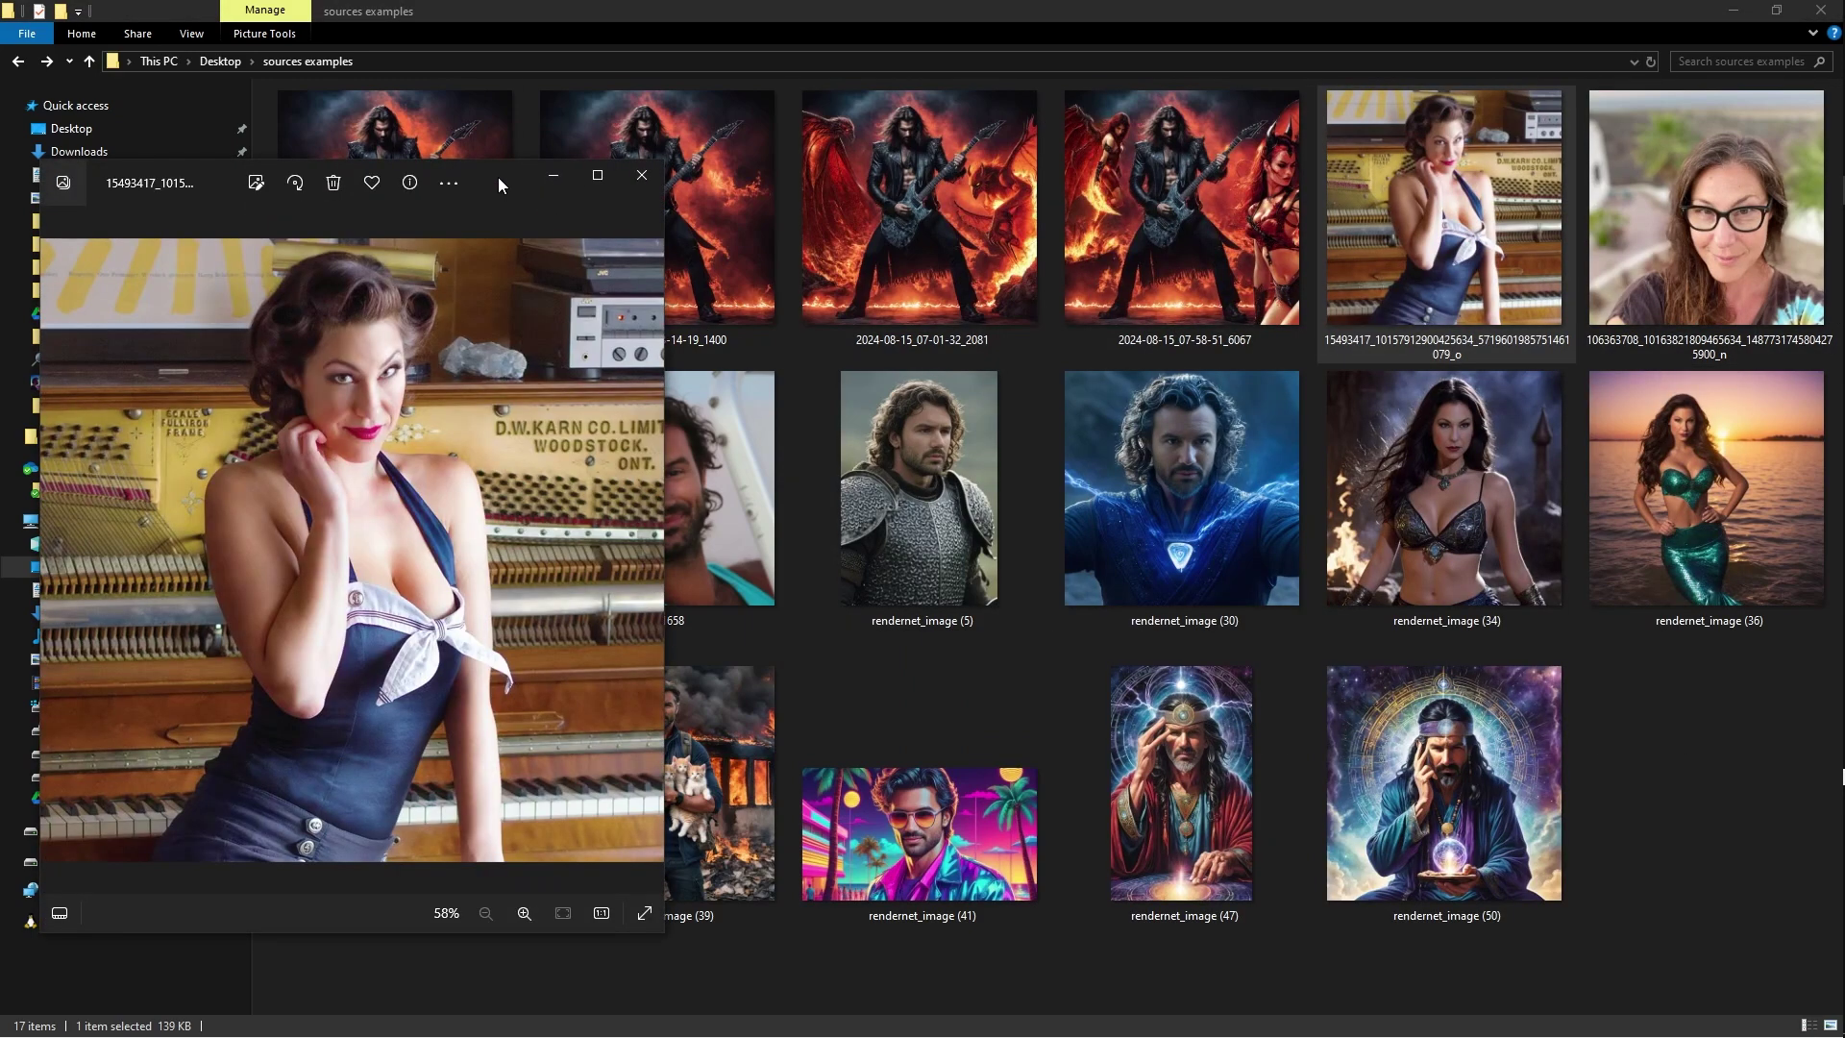
{"action": "left_click_drag", "start_coordinate": [819, 164], "coordinate": [726, 93]}
{"action": "key", "text": "super+Left"}
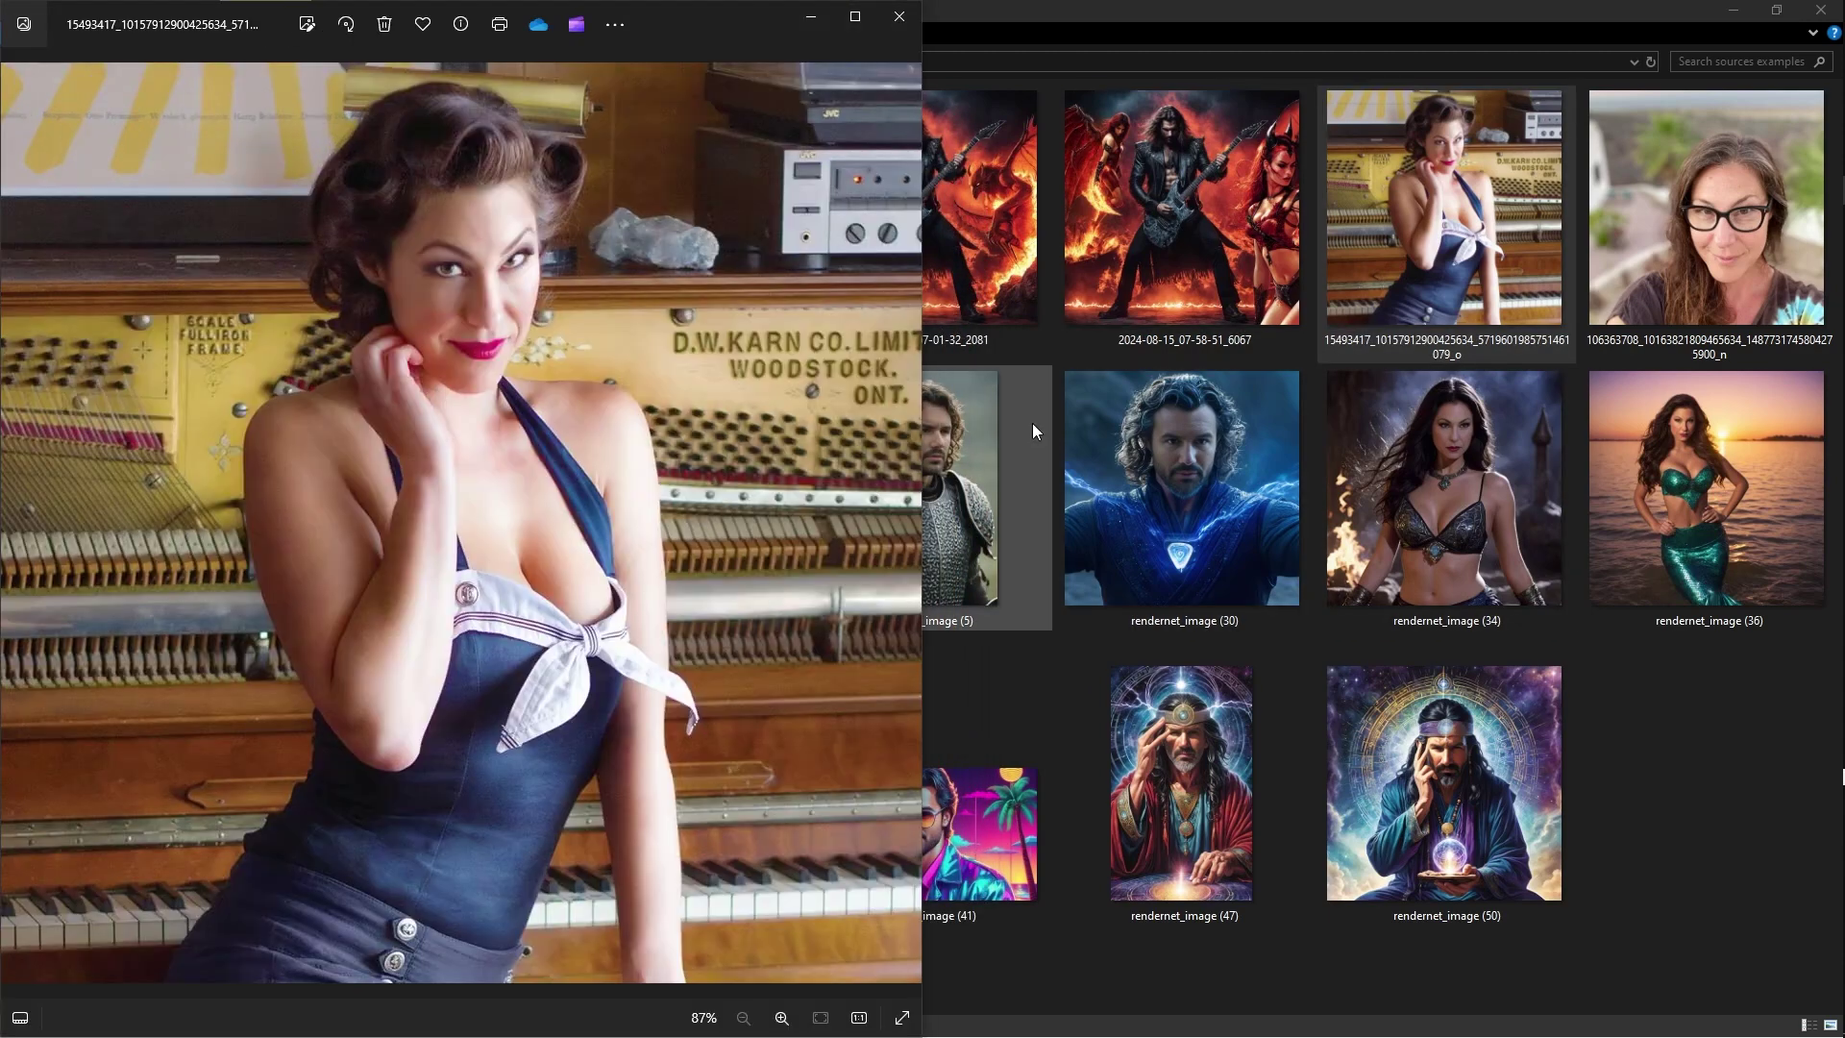
{"action": "left_click", "coordinate": [1403, 513]}
{"action": "double_click", "coordinate": [1403, 513]}
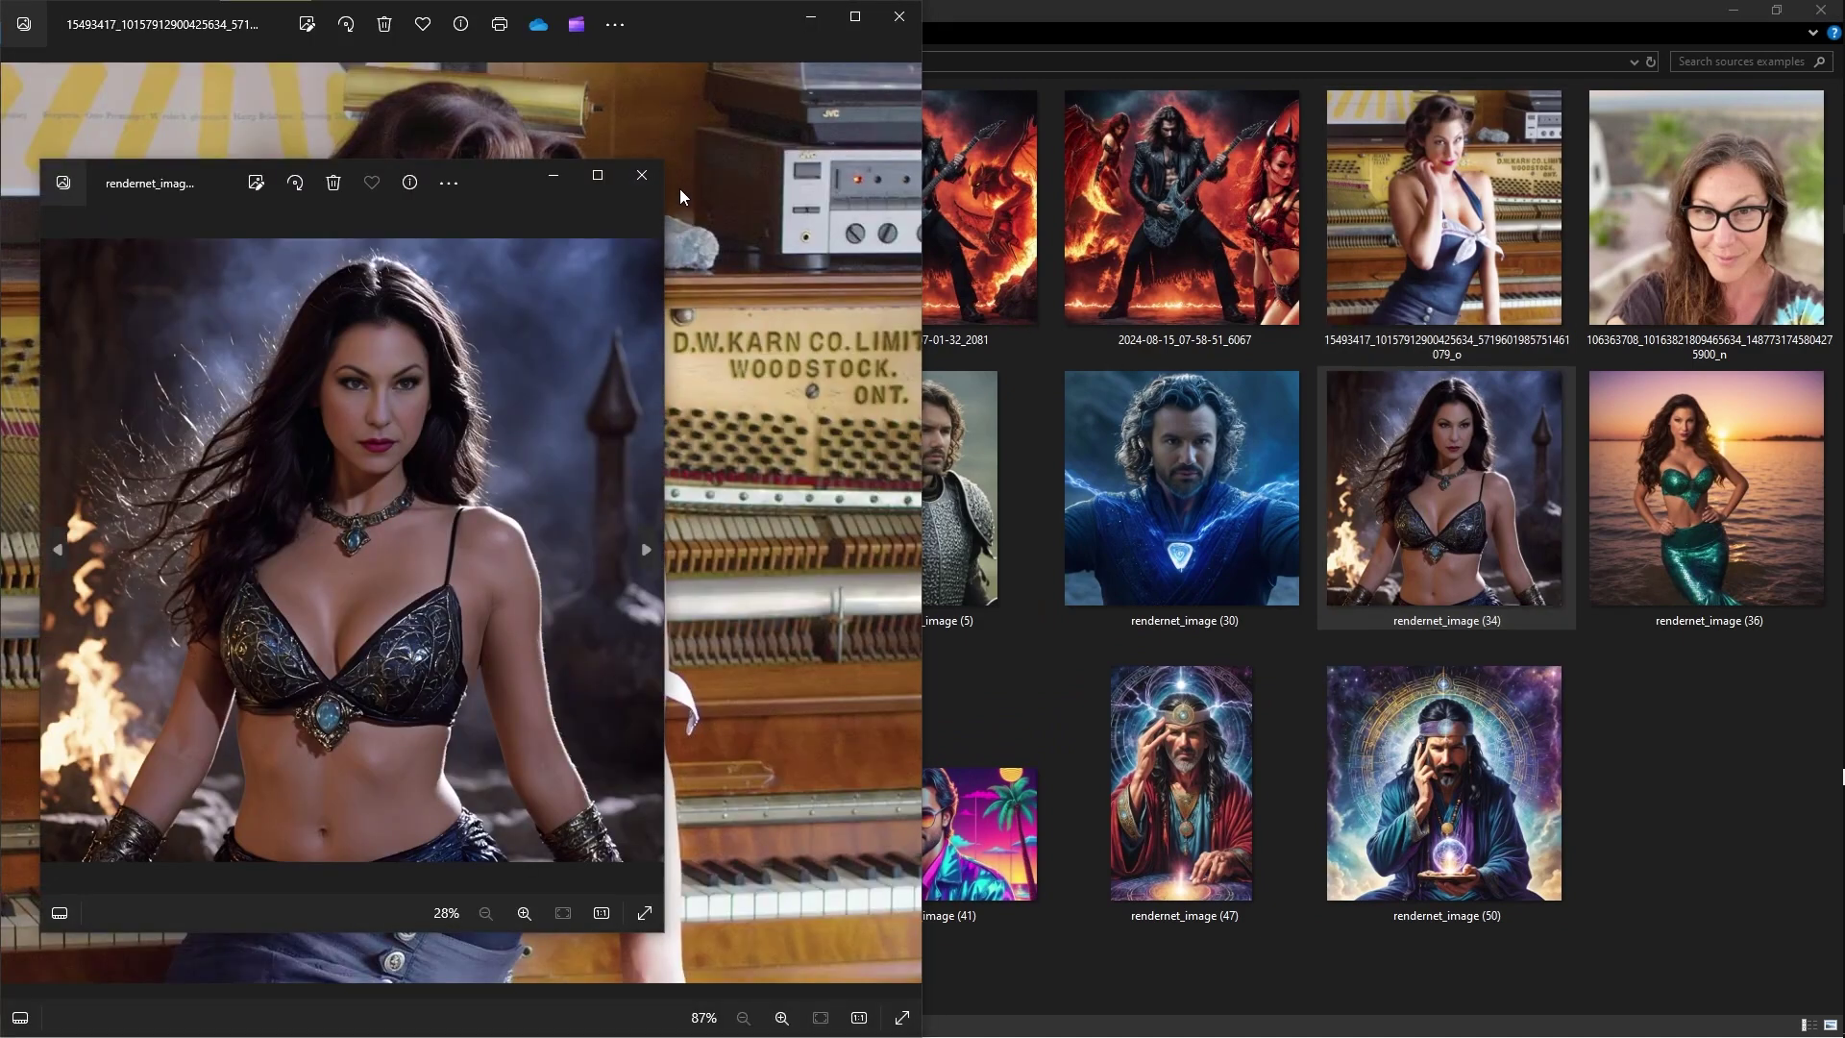
{"action": "left_click_drag", "start_coordinate": [496, 179], "coordinate": [1474, 117]}
- Step through the right viewer's images until the man holding kittens appears
{"action": "key", "text": "Right"}
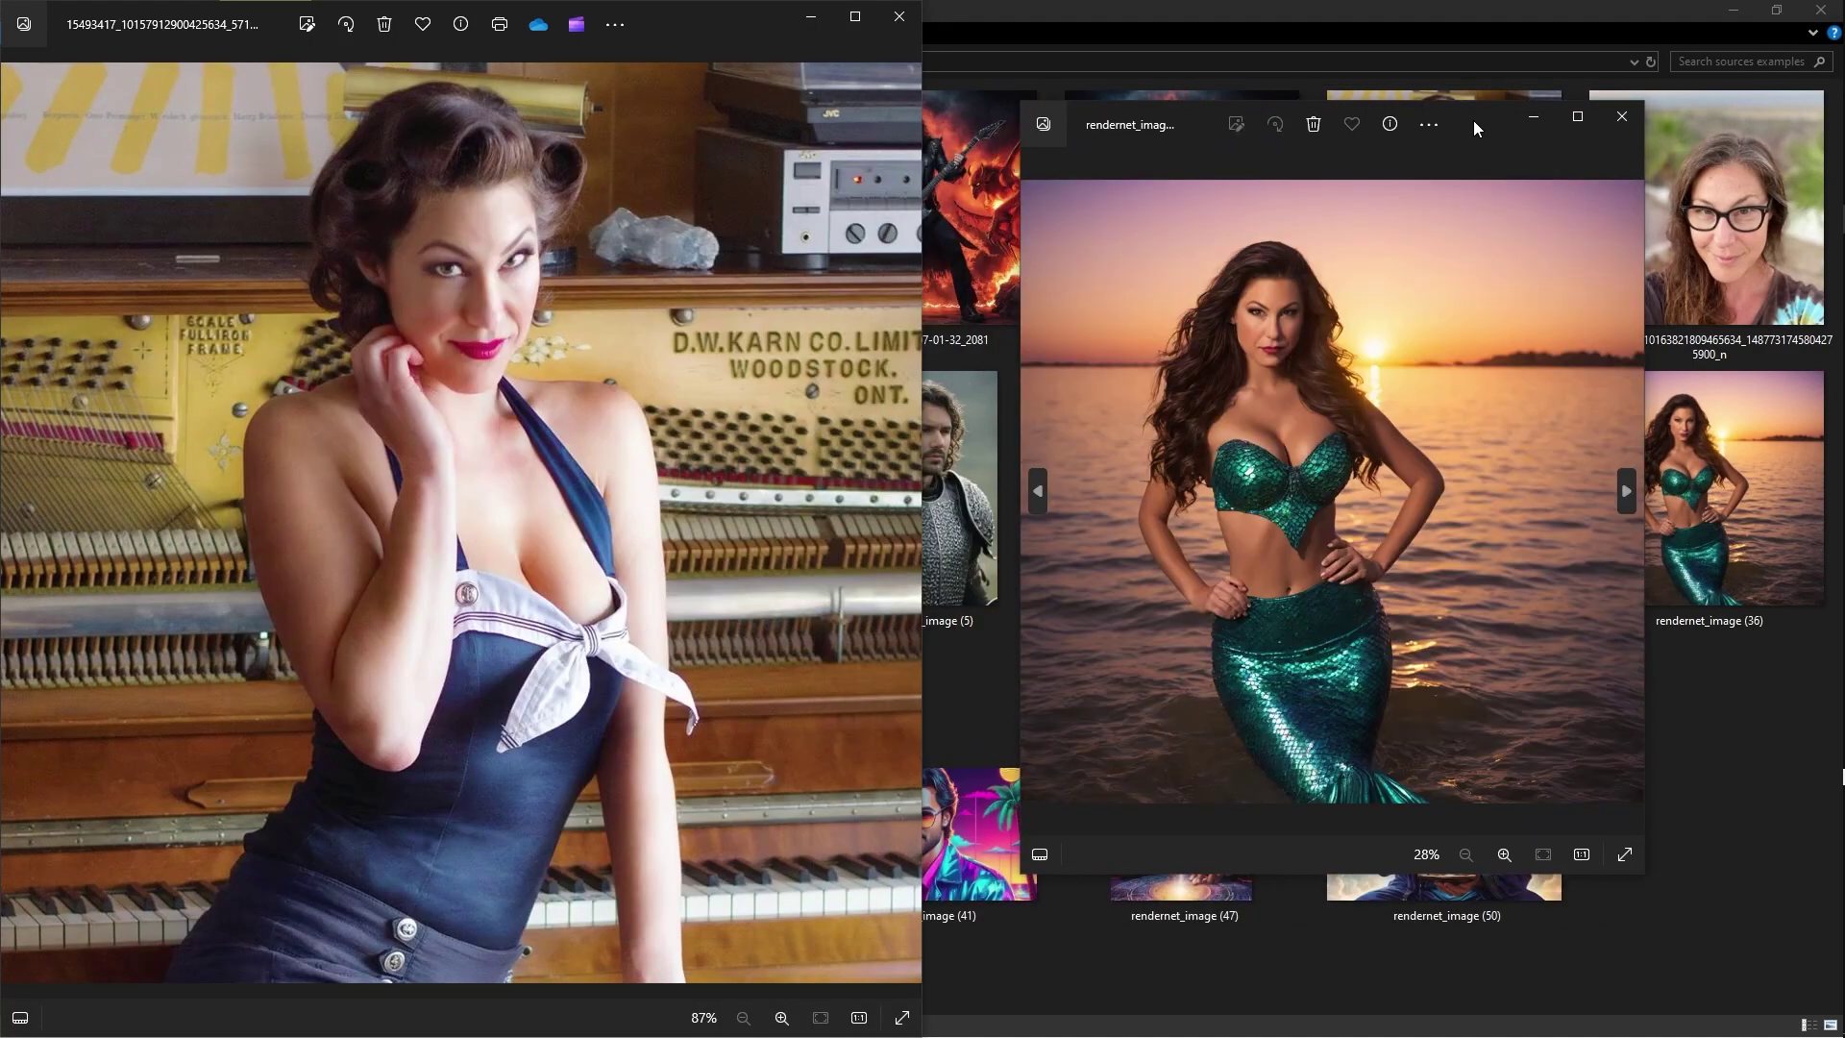
{"action": "key", "text": "Left"}
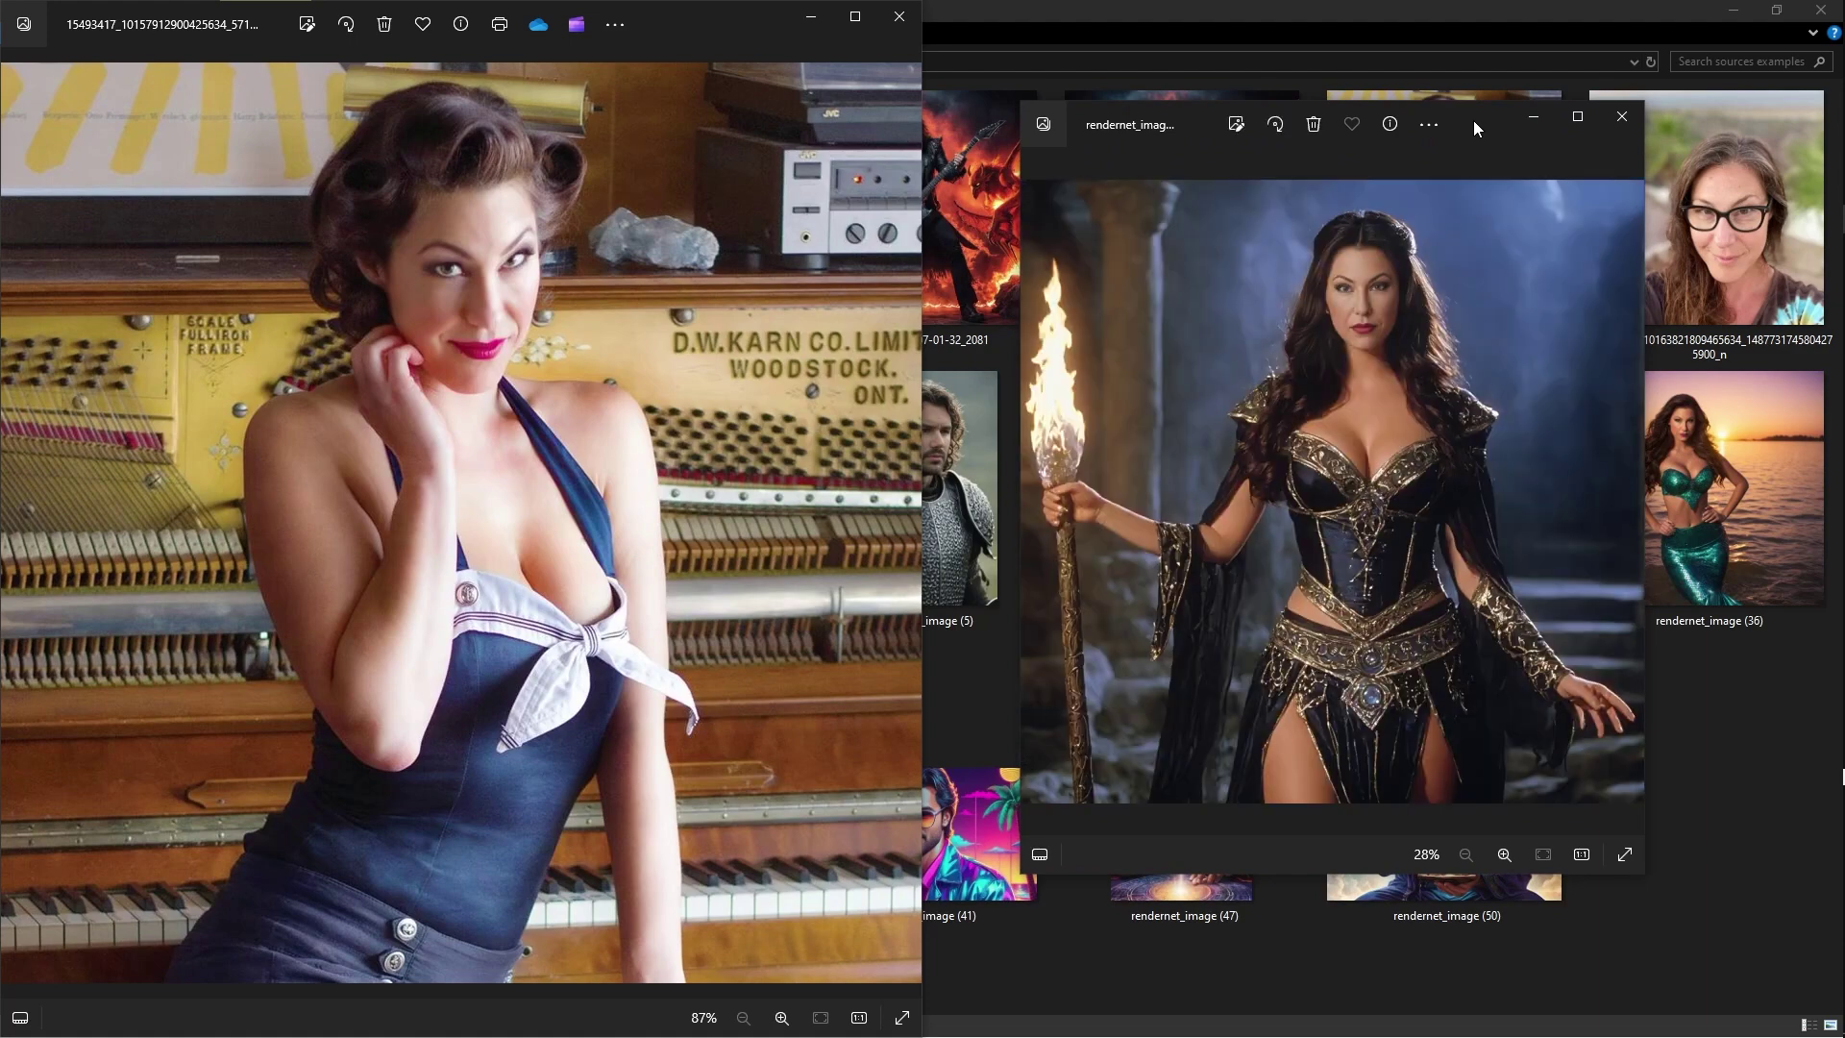
{"action": "key", "text": "Left"}
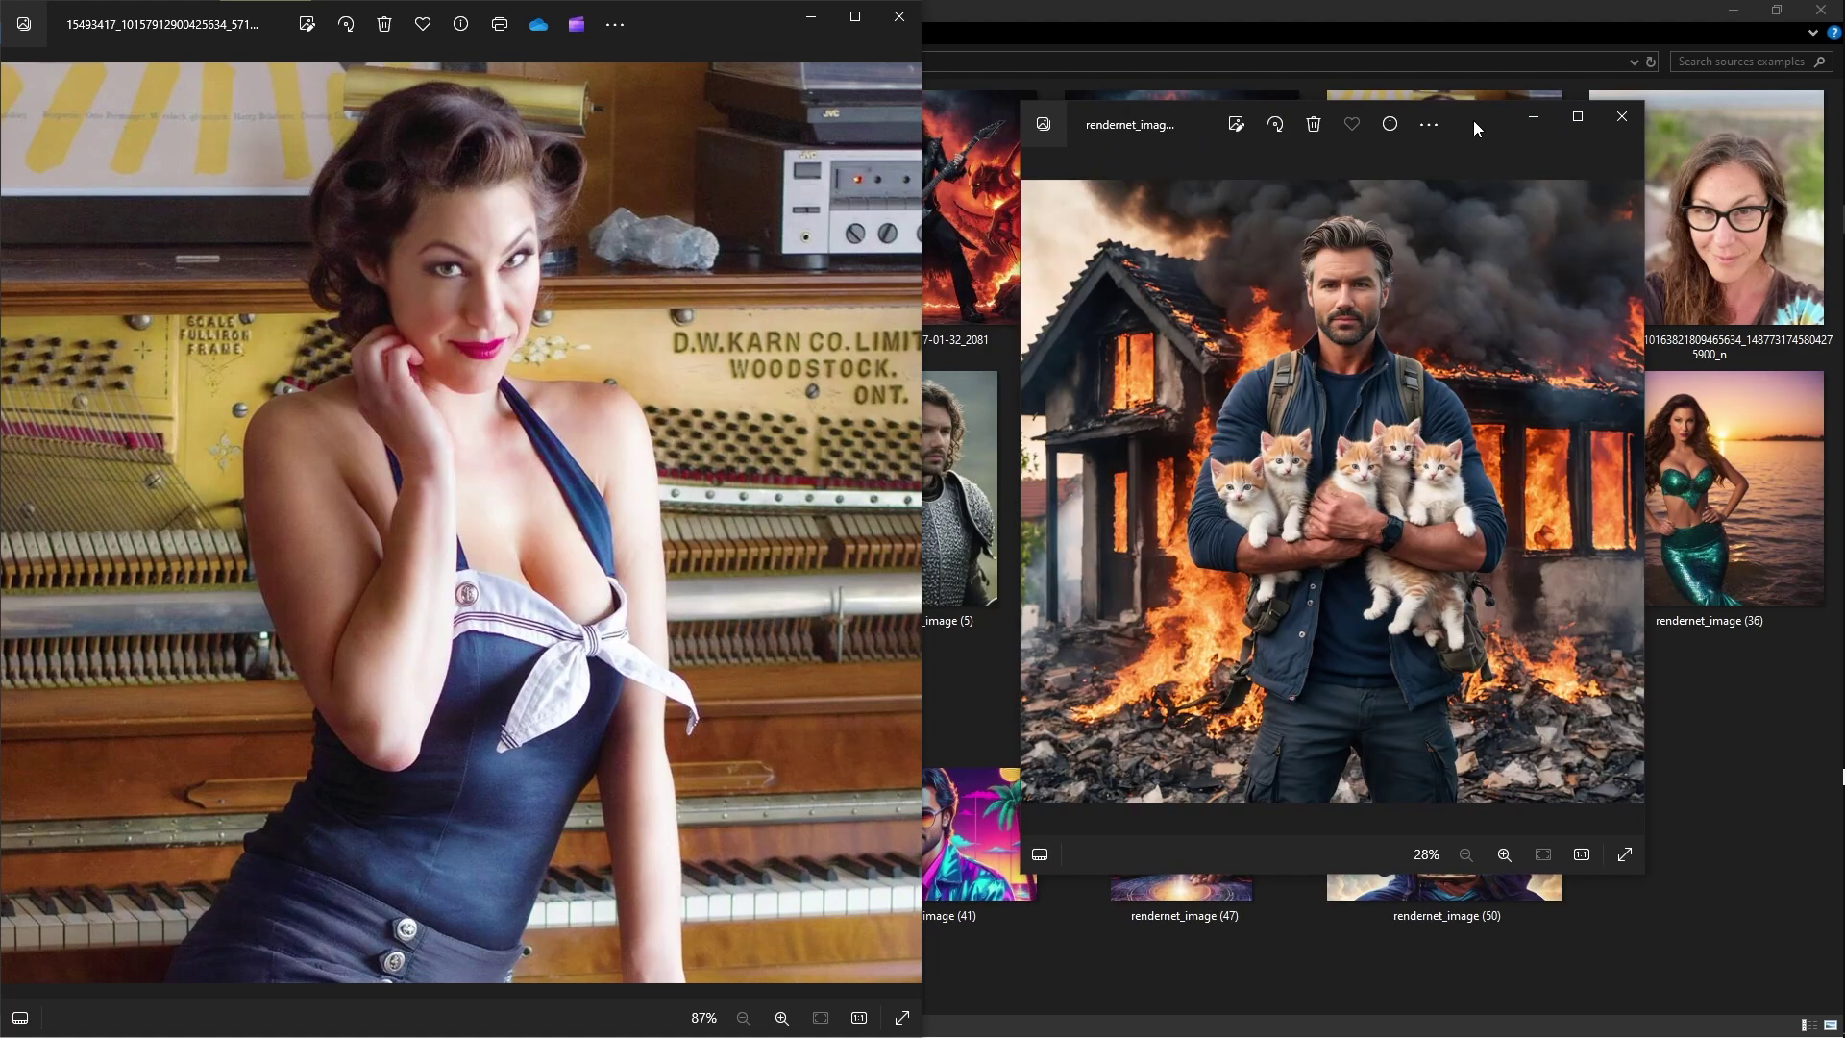
{"action": "key", "text": "Left"}
{"action": "key", "text": "Left"}
{"action": "key", "text": "Left"}
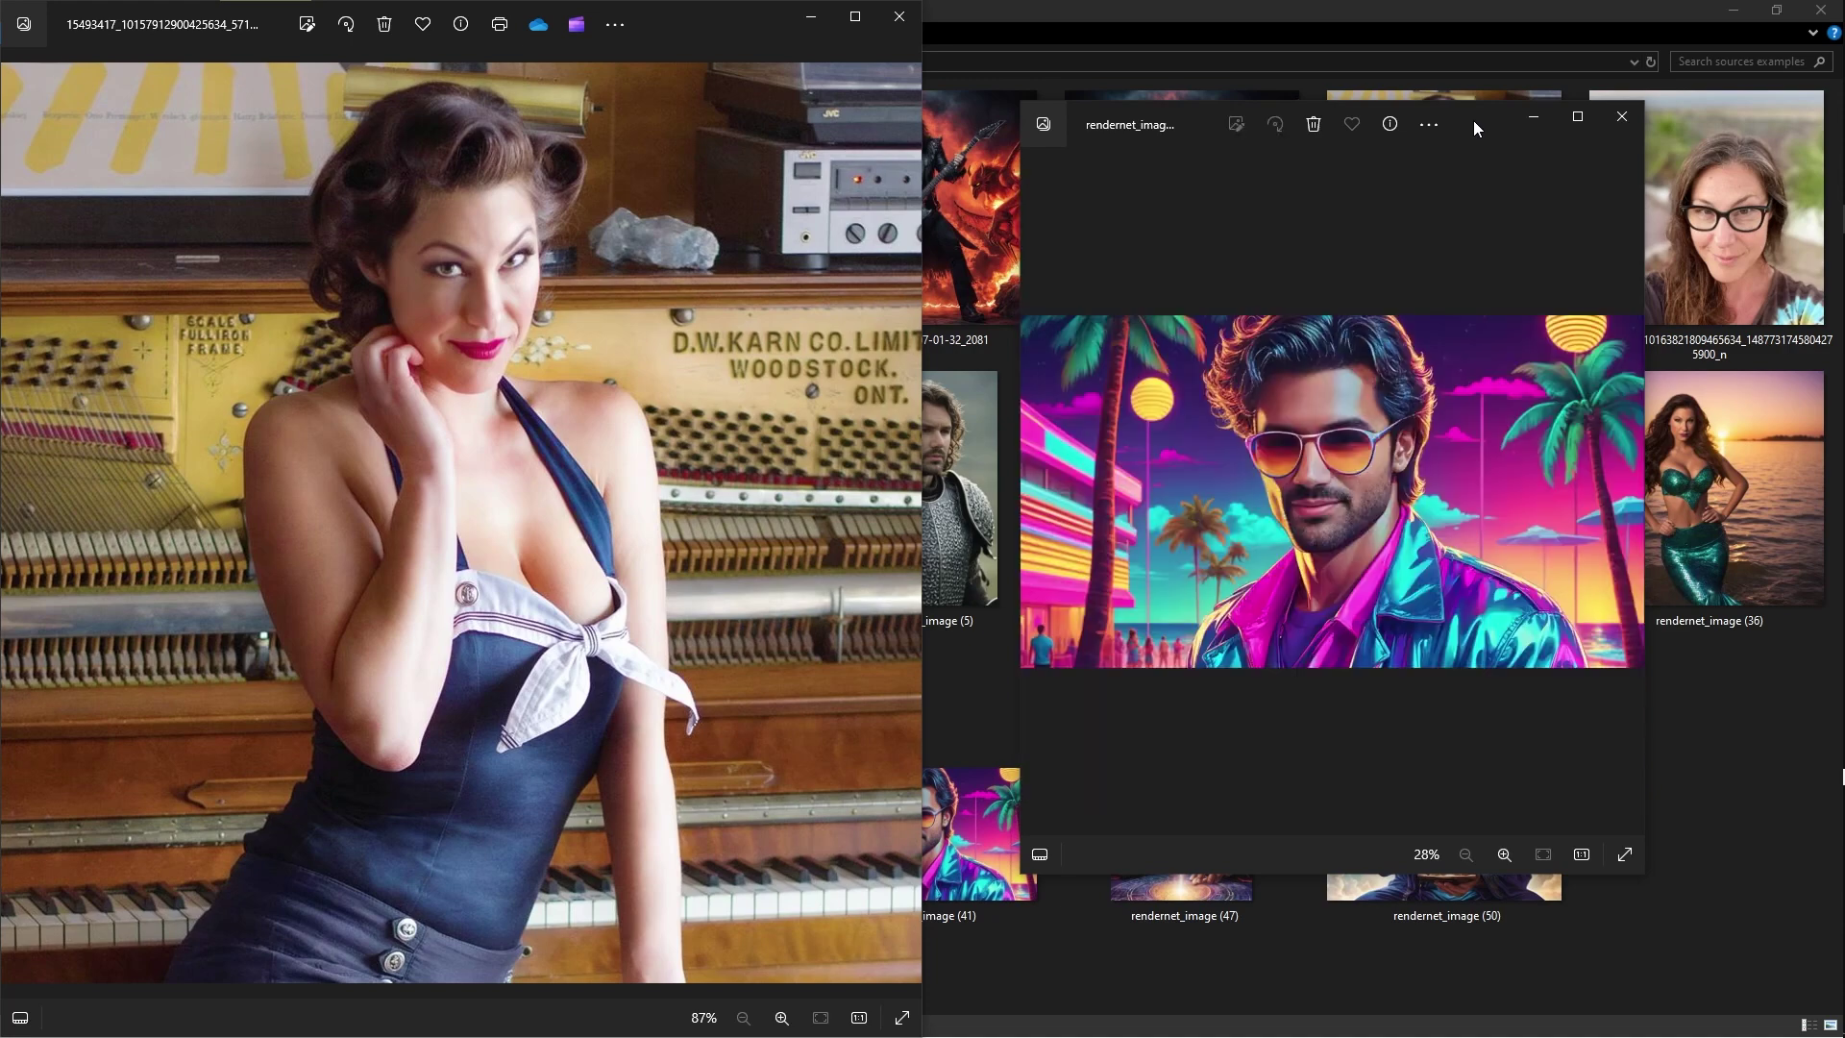
{"action": "key", "text": "Right"}
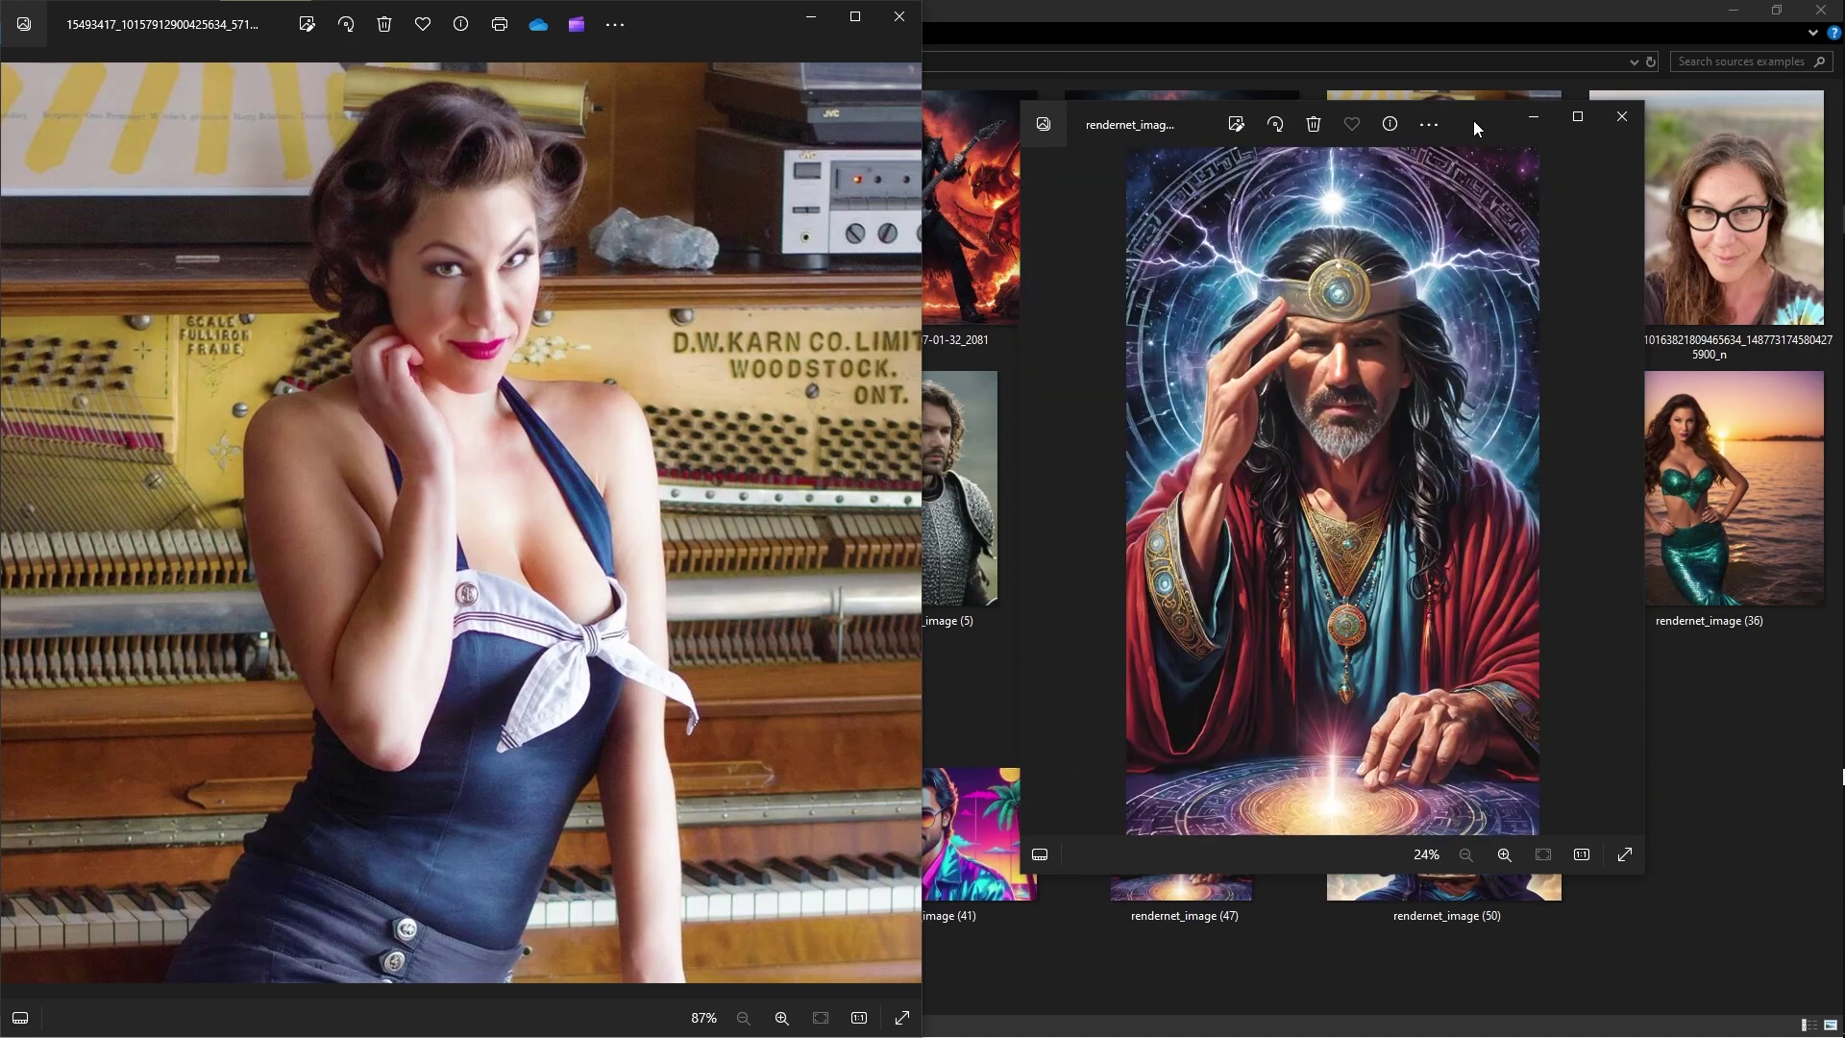
{"action": "key", "text": "Right"}
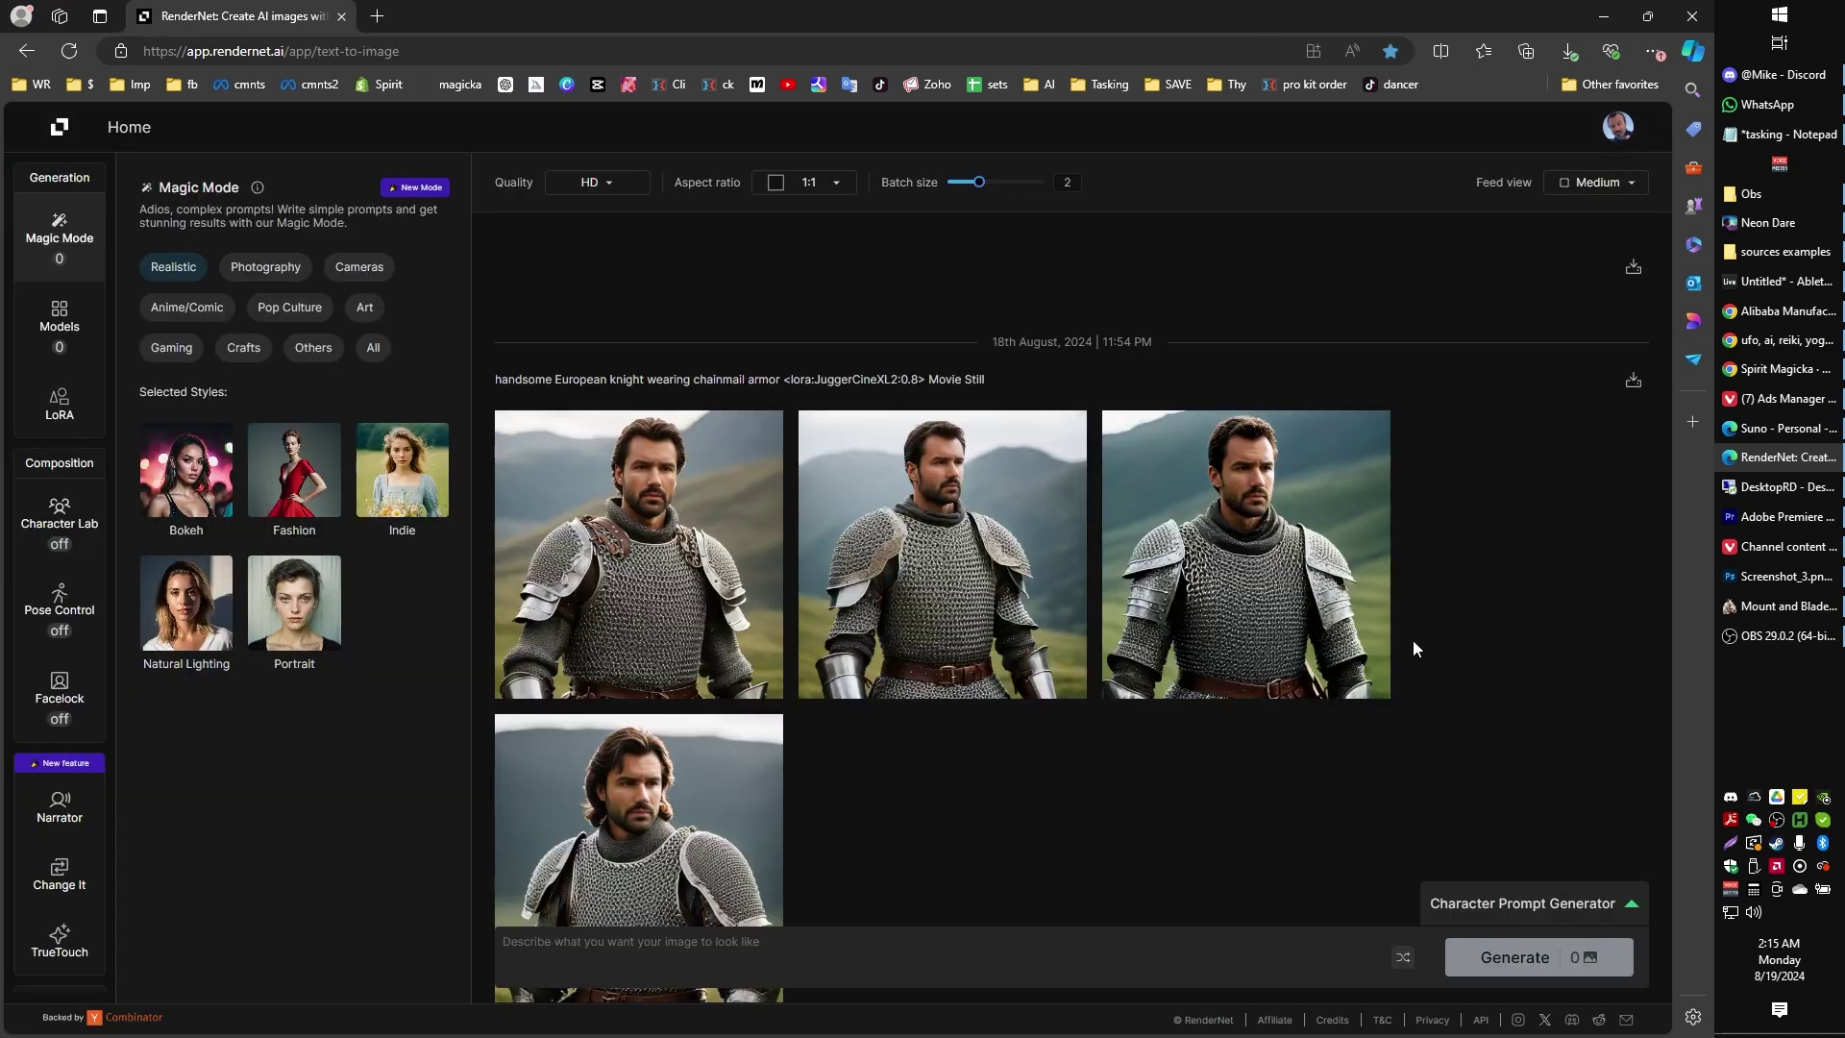
- Show RenderNet's Facelock panel with the blonde woman's face loaded and Facelock still off
{"action": "mouse_move", "coordinate": [872, 692]}
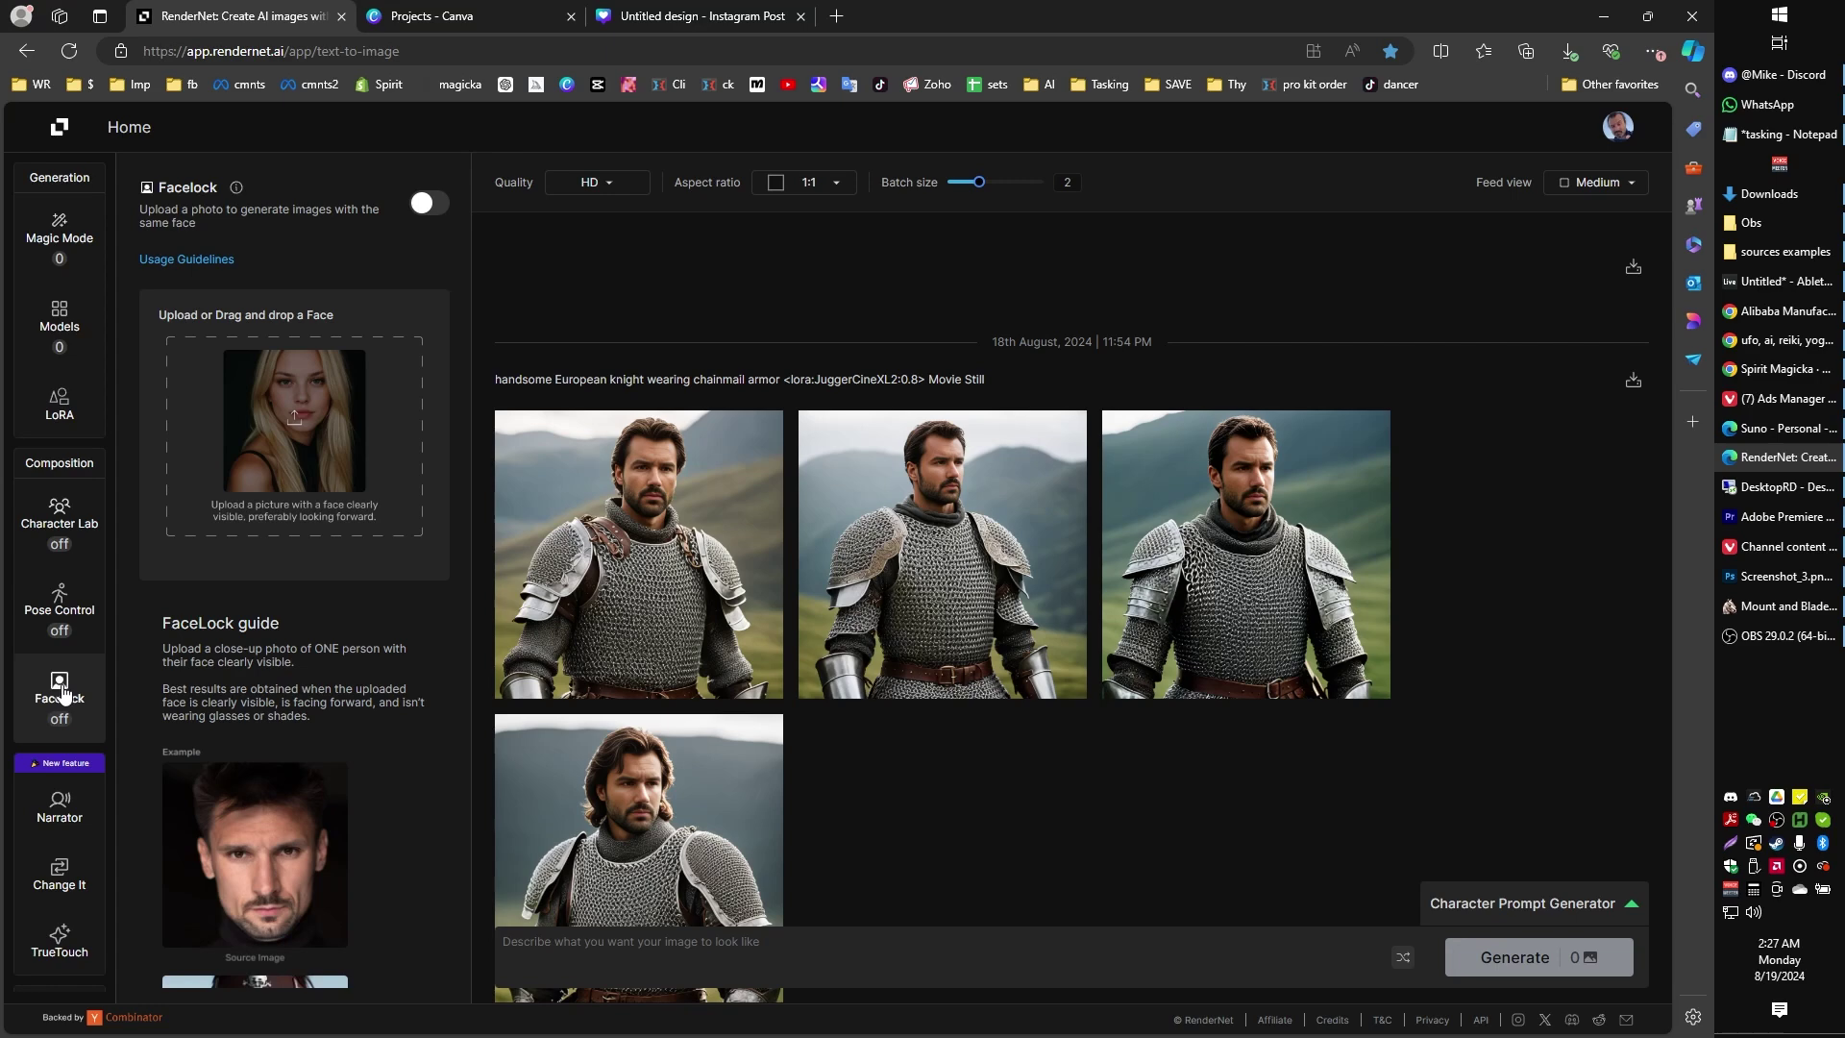
- Open the image asset library of uploaded faces and pick the blonde woman's face
{"action": "left_click", "coordinate": [266, 437]}
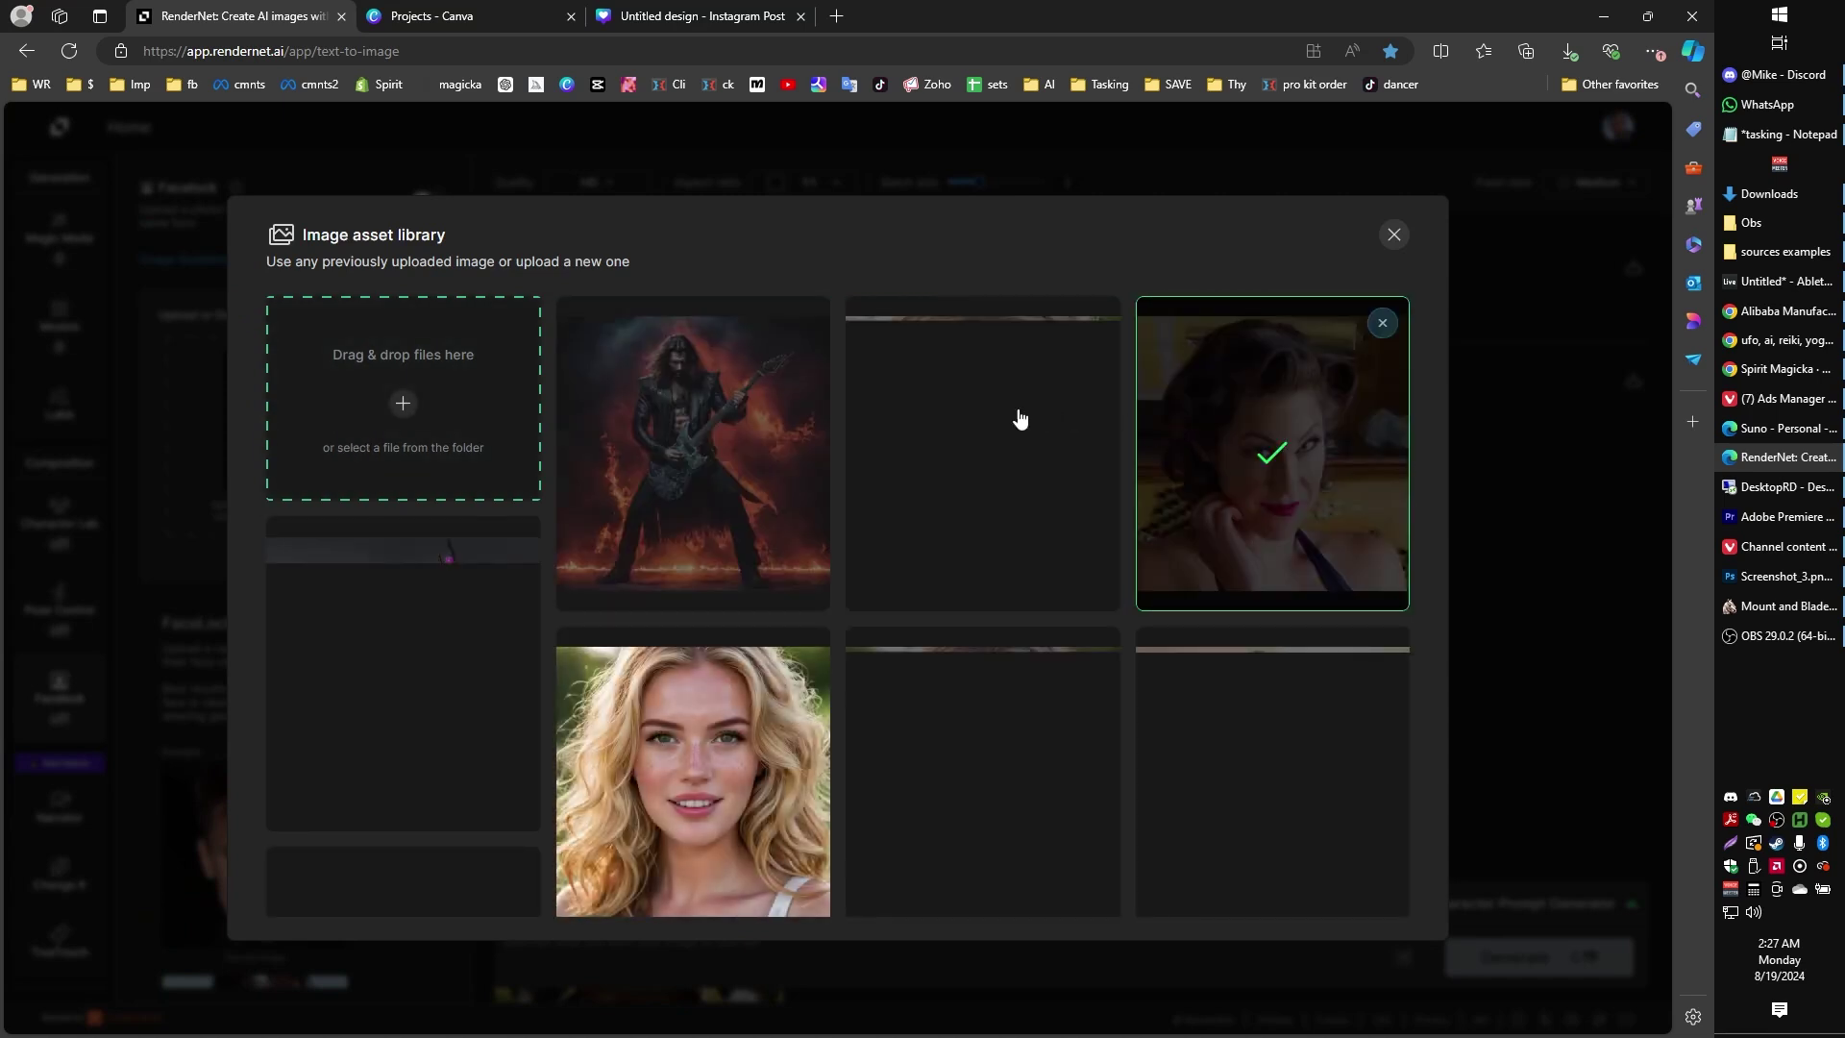
{"action": "left_click", "coordinate": [634, 730]}
{"action": "scroll", "coordinate": [711, 688], "scroll_direction": "down", "scroll_amount": 2}
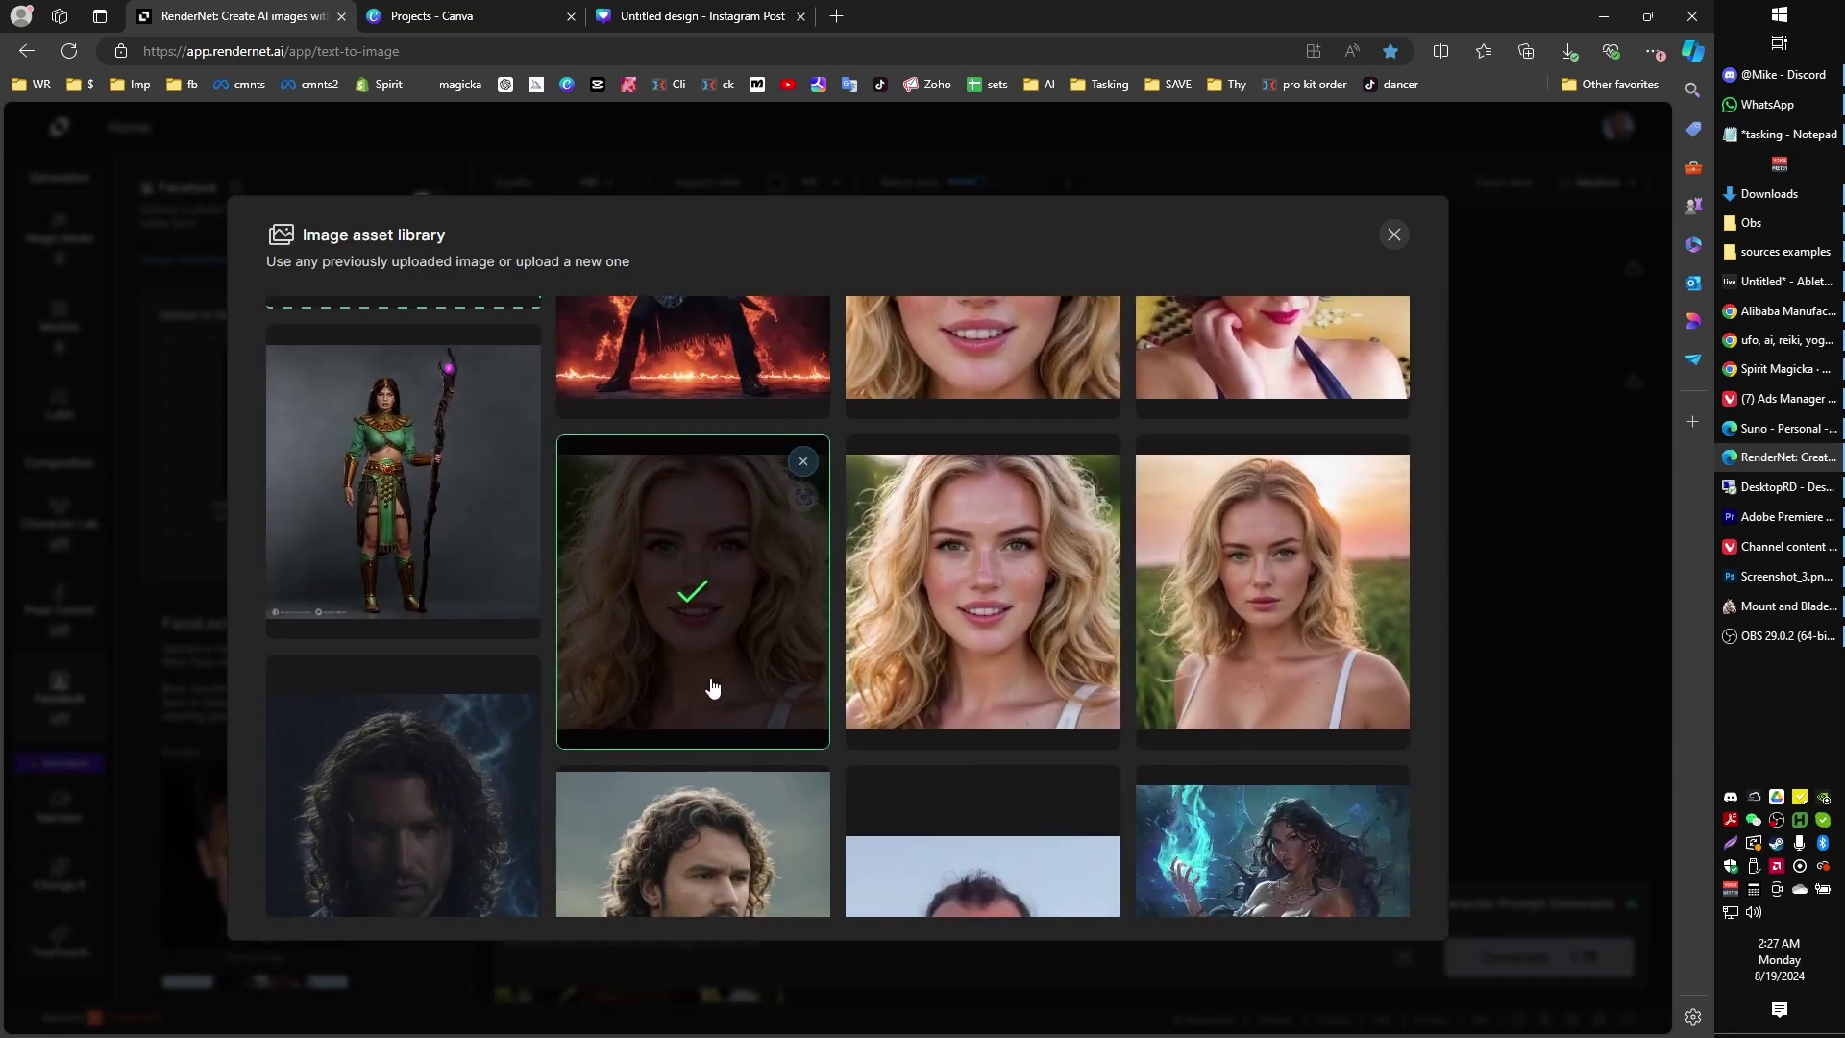
{"action": "scroll", "coordinate": [712, 687], "scroll_direction": "down", "scroll_amount": 4}
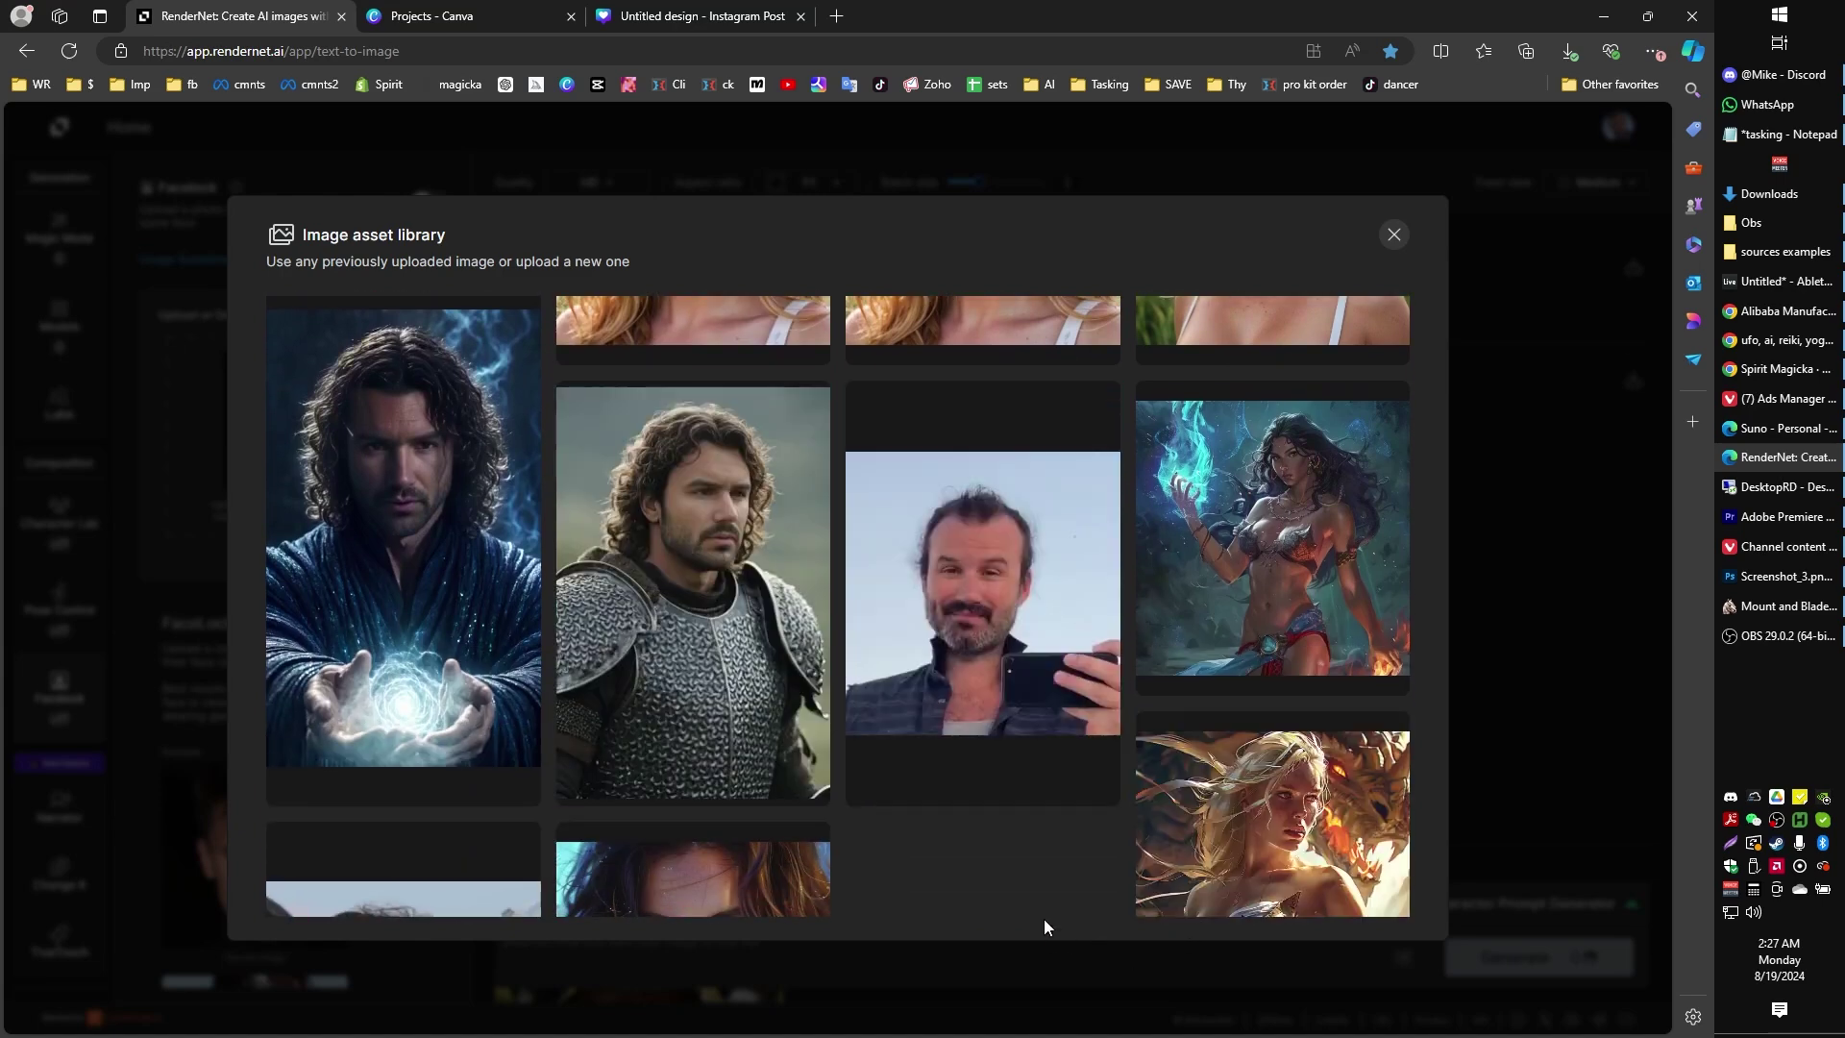
{"action": "scroll", "coordinate": [1038, 904], "scroll_direction": "down", "scroll_amount": 2}
{"action": "scroll", "coordinate": [1030, 851], "scroll_direction": "up", "scroll_amount": 4}
- Try the man's selfie and the dark-haired woman's face, settling on the man's selfie
{"action": "left_click", "coordinate": [1038, 825]}
{"action": "scroll", "coordinate": [1034, 798], "scroll_direction": "down", "scroll_amount": 5}
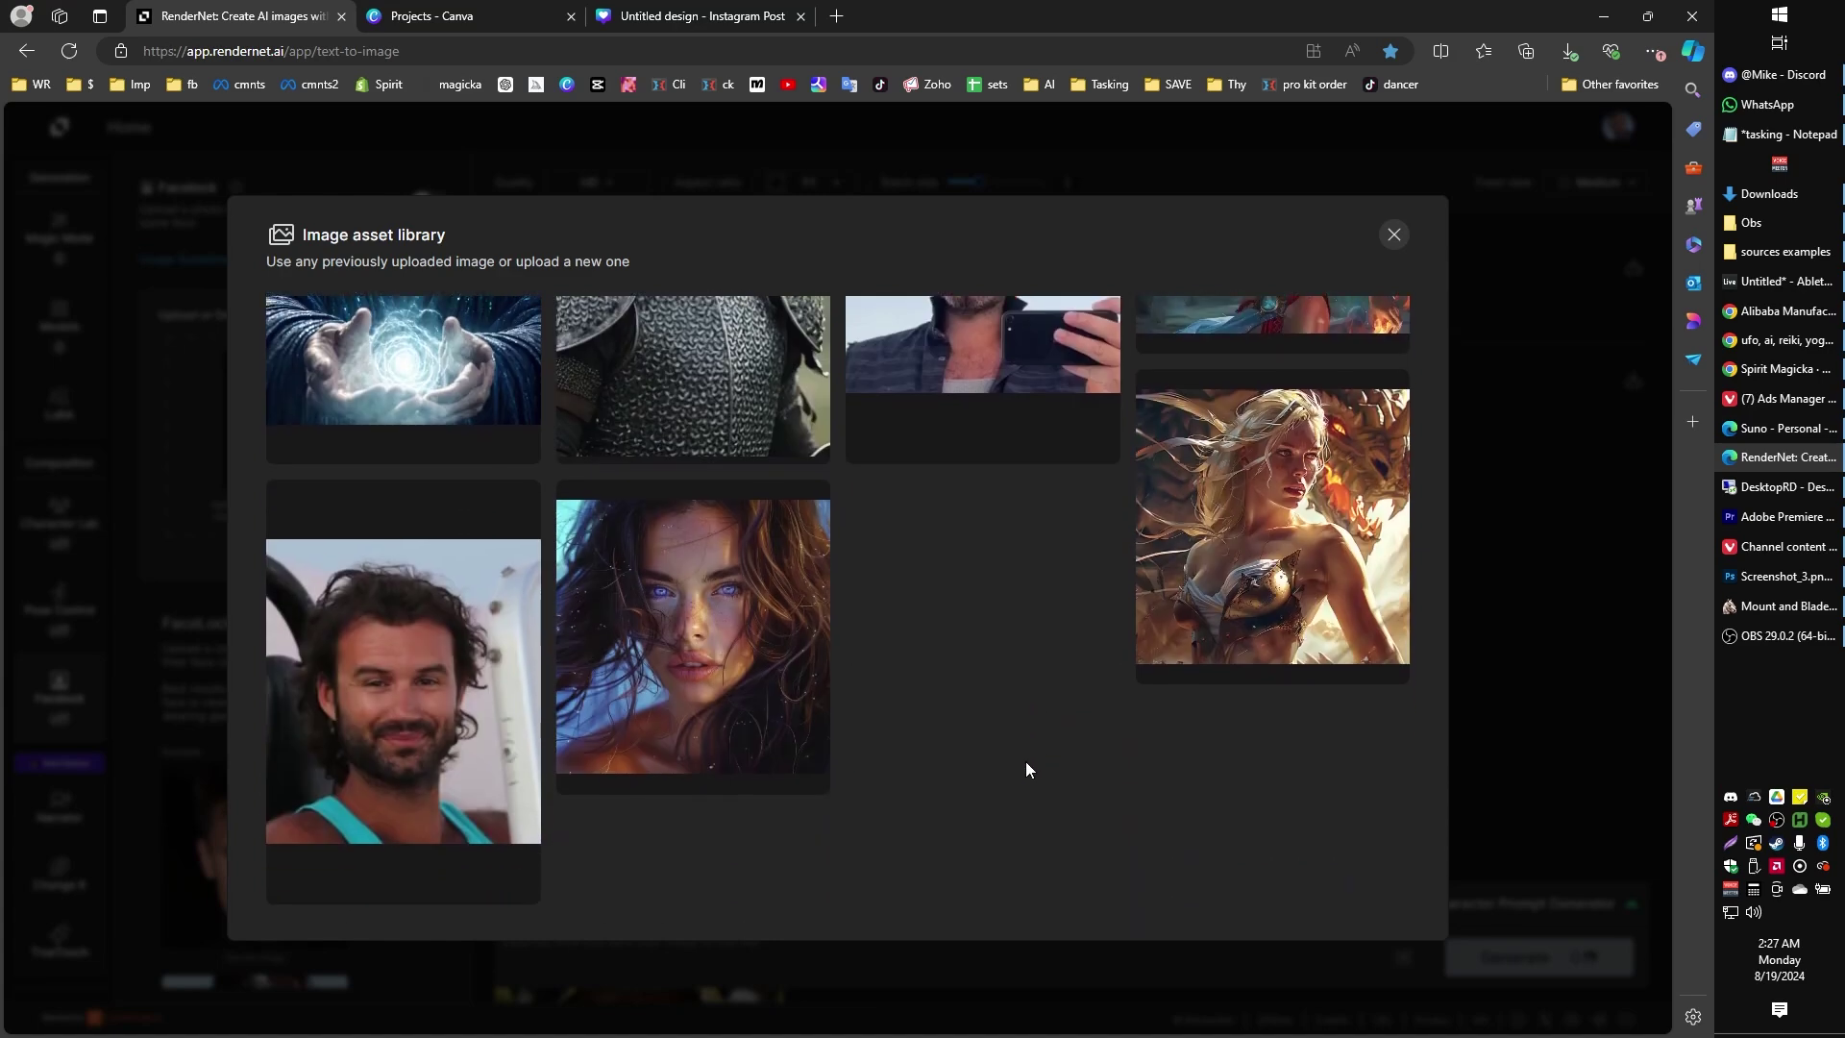
{"action": "left_click", "coordinate": [788, 711]}
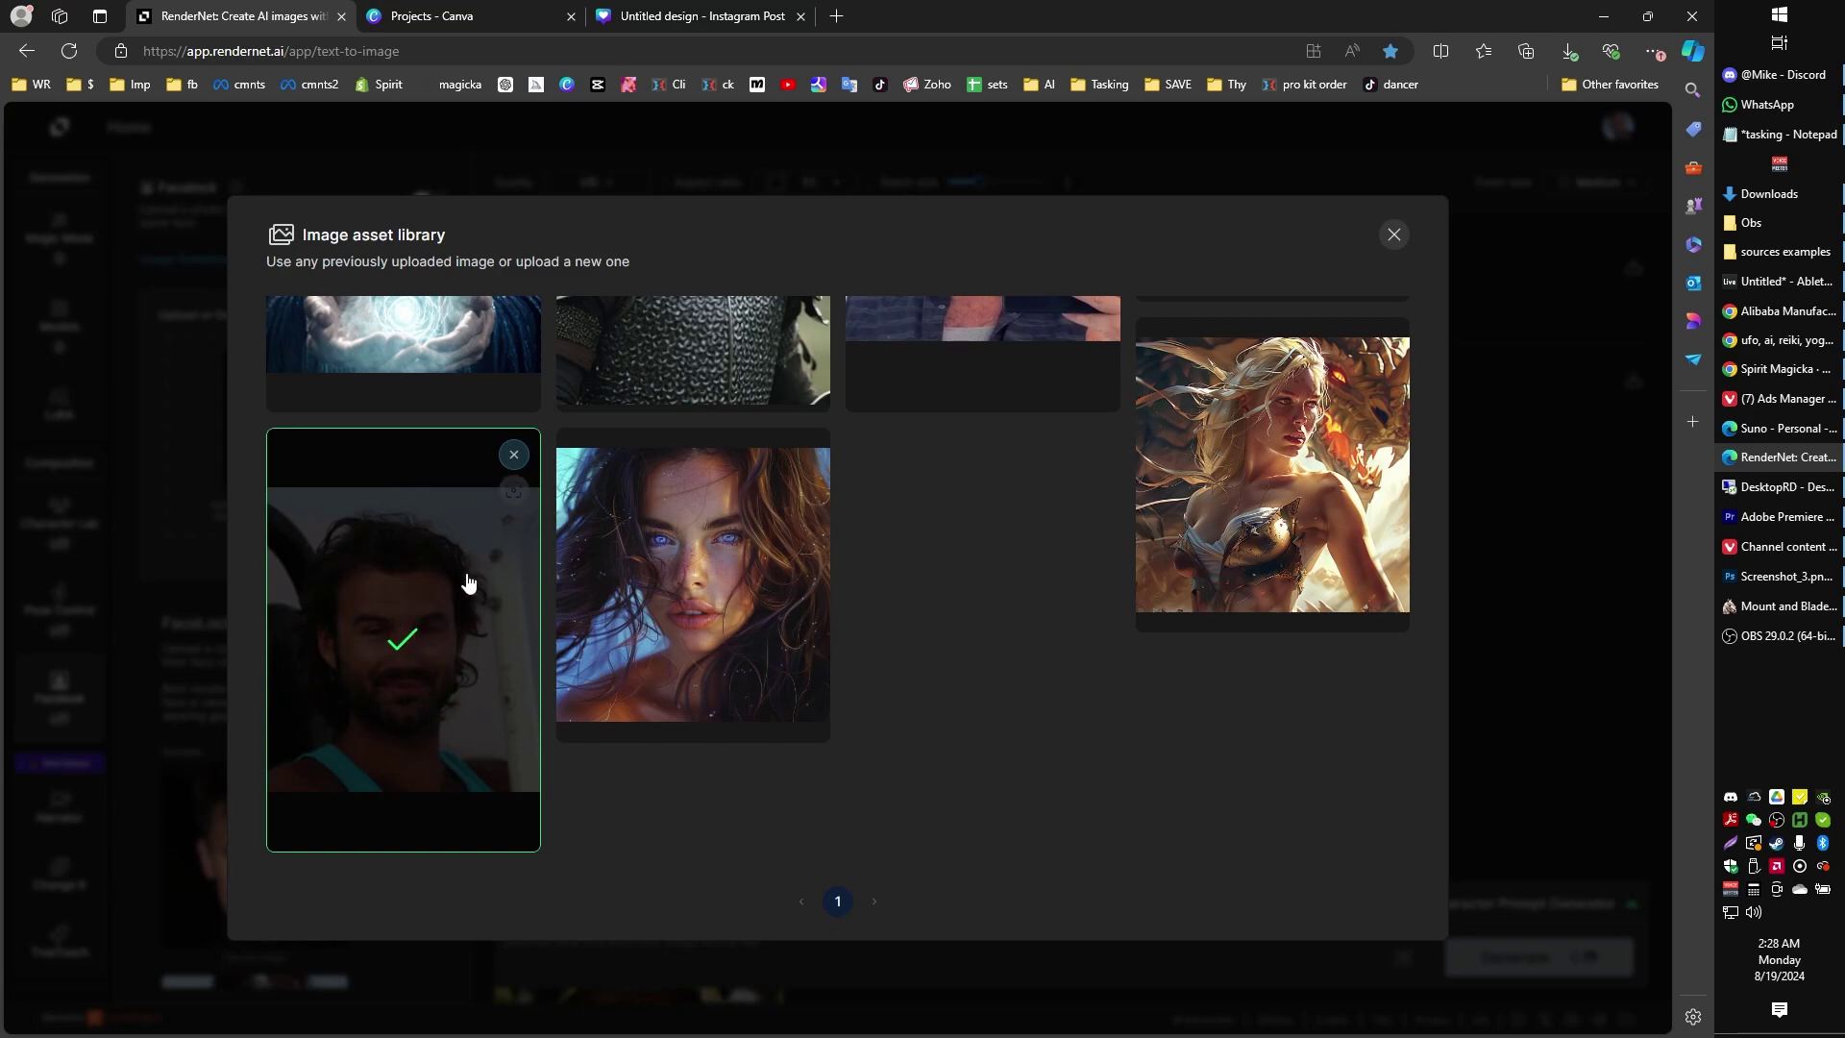
{"action": "left_click", "coordinate": [428, 634]}
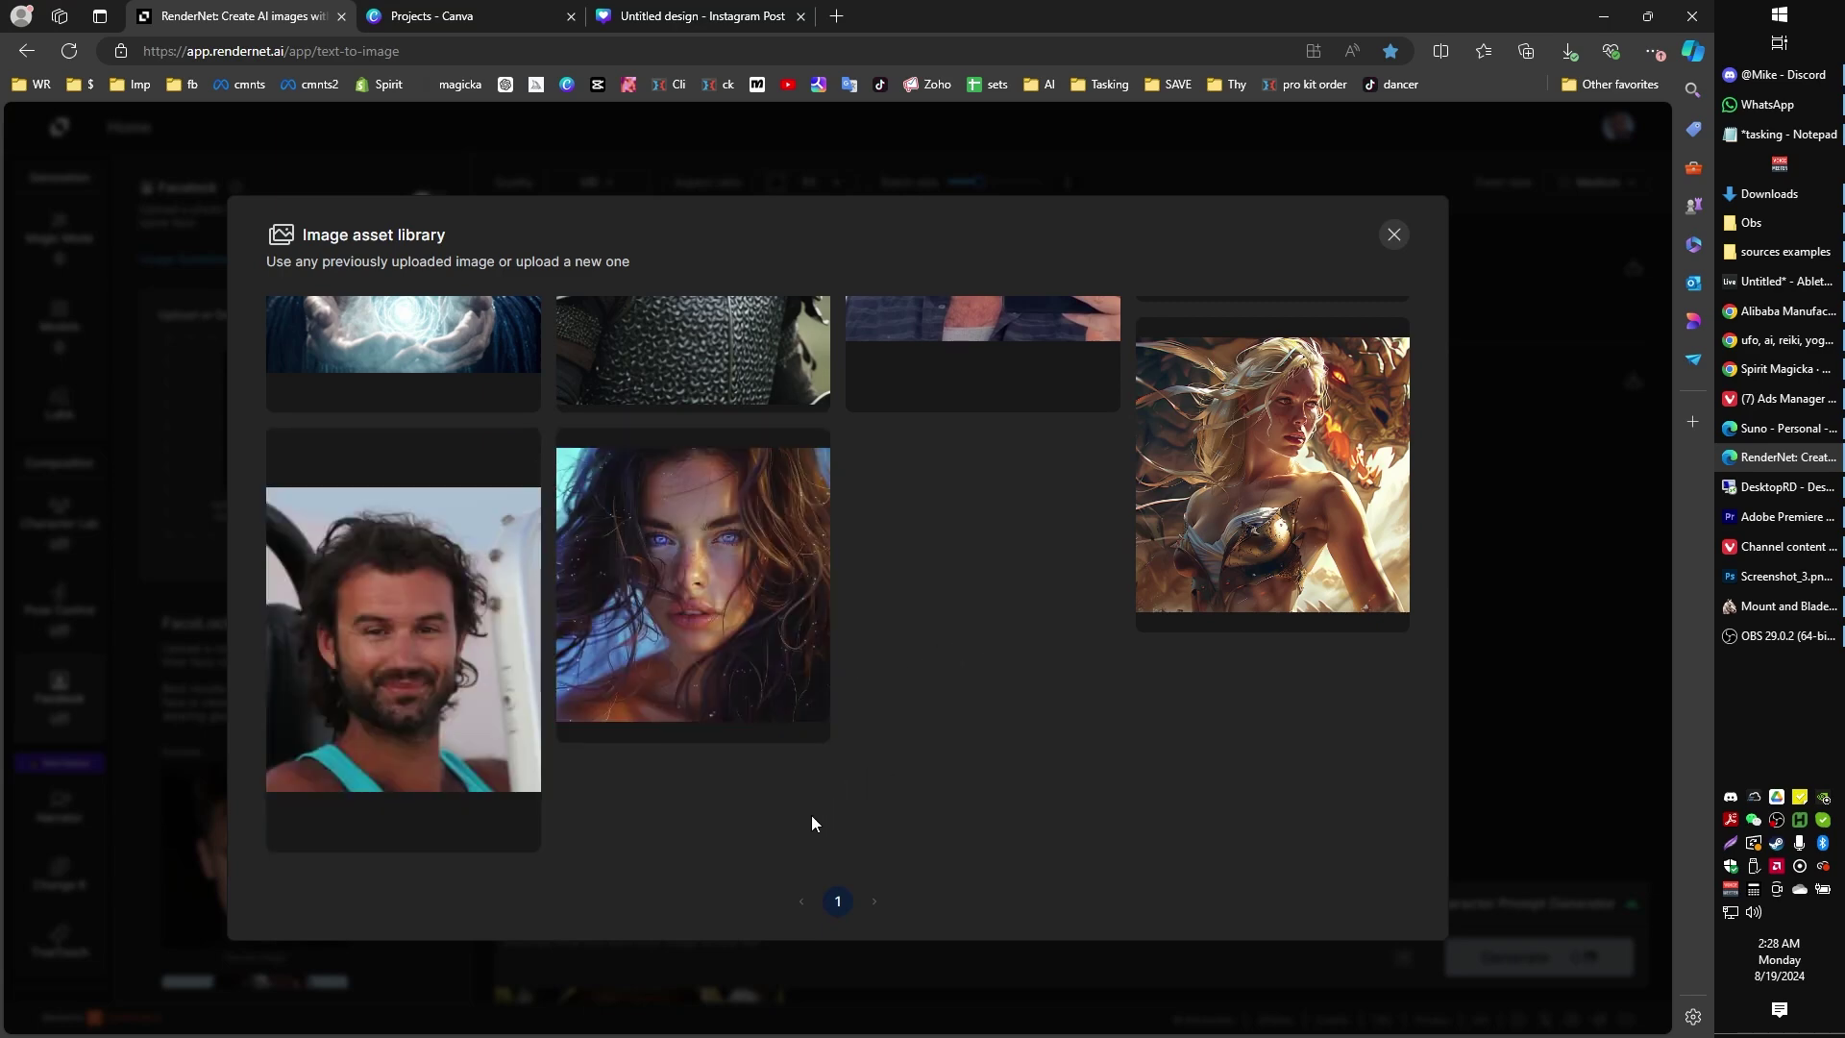
{"action": "scroll", "coordinate": [1036, 708], "scroll_direction": "up", "scroll_amount": 10}
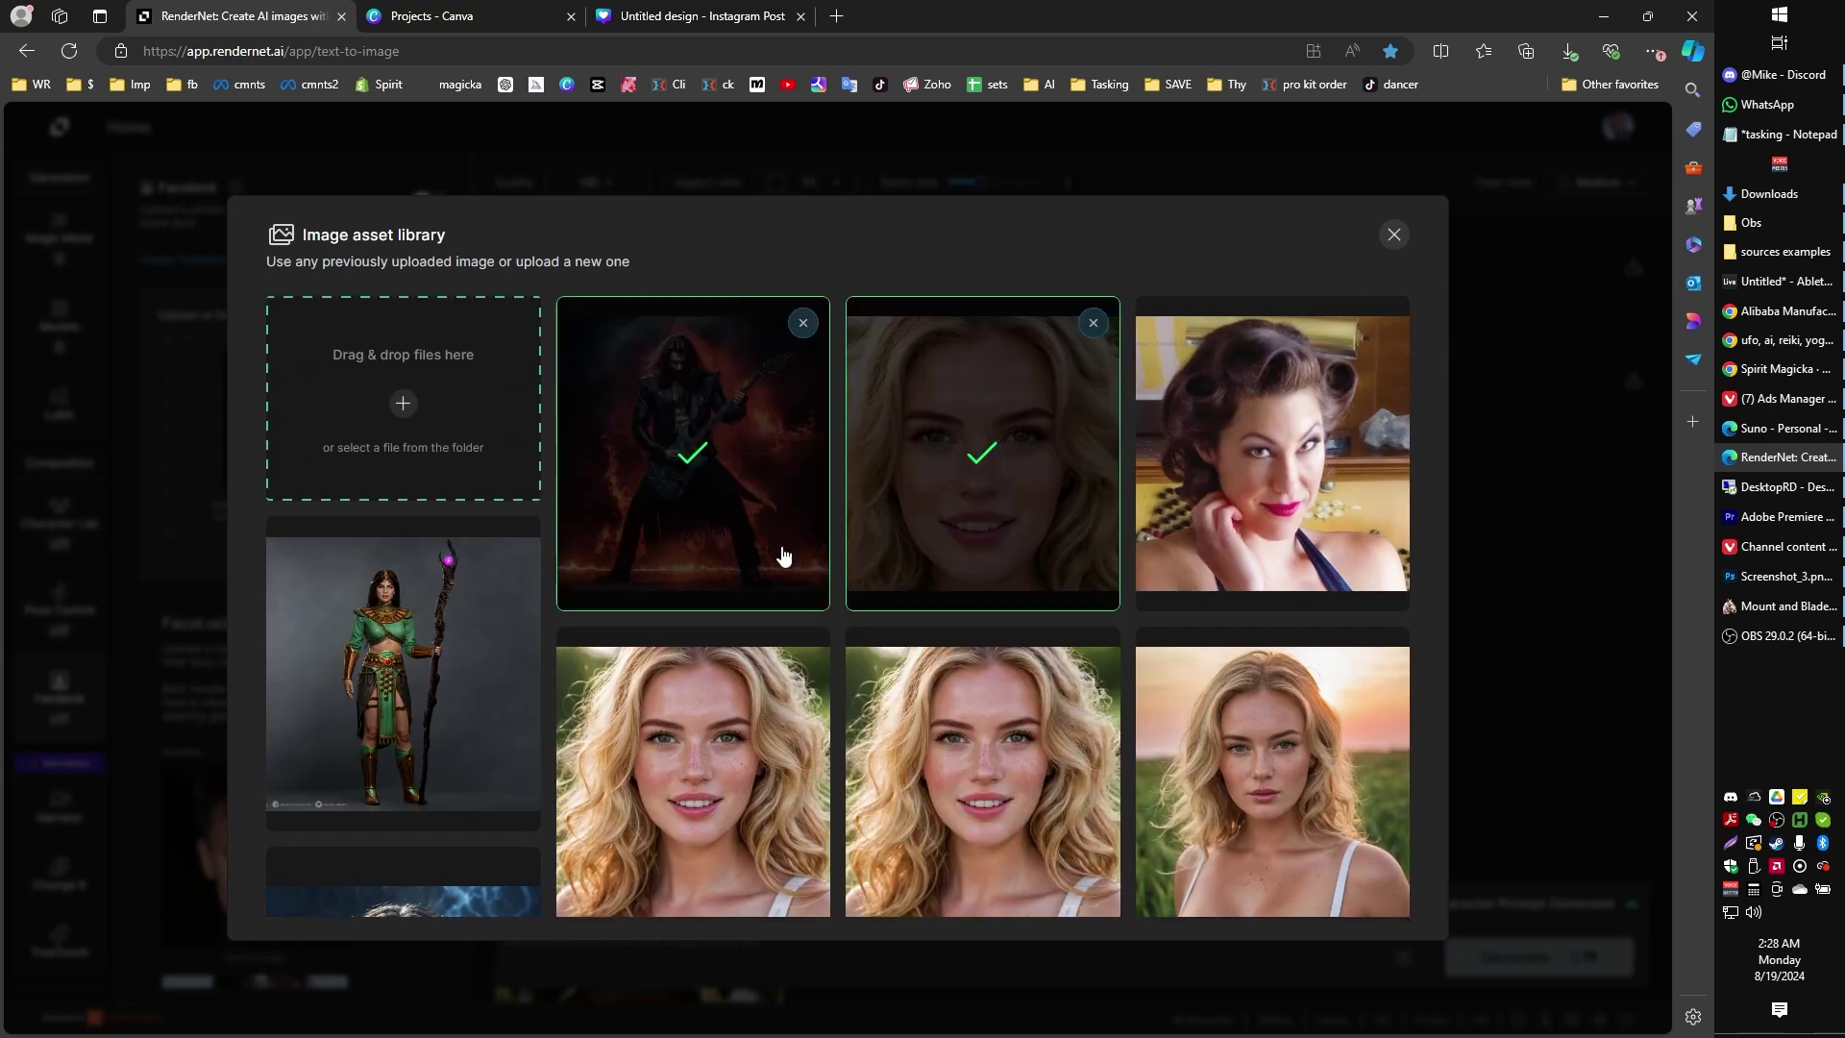
{"action": "scroll", "coordinate": [760, 548], "scroll_direction": "down", "scroll_amount": 1}
{"action": "scroll", "coordinate": [653, 524], "scroll_direction": "up", "scroll_amount": 1}
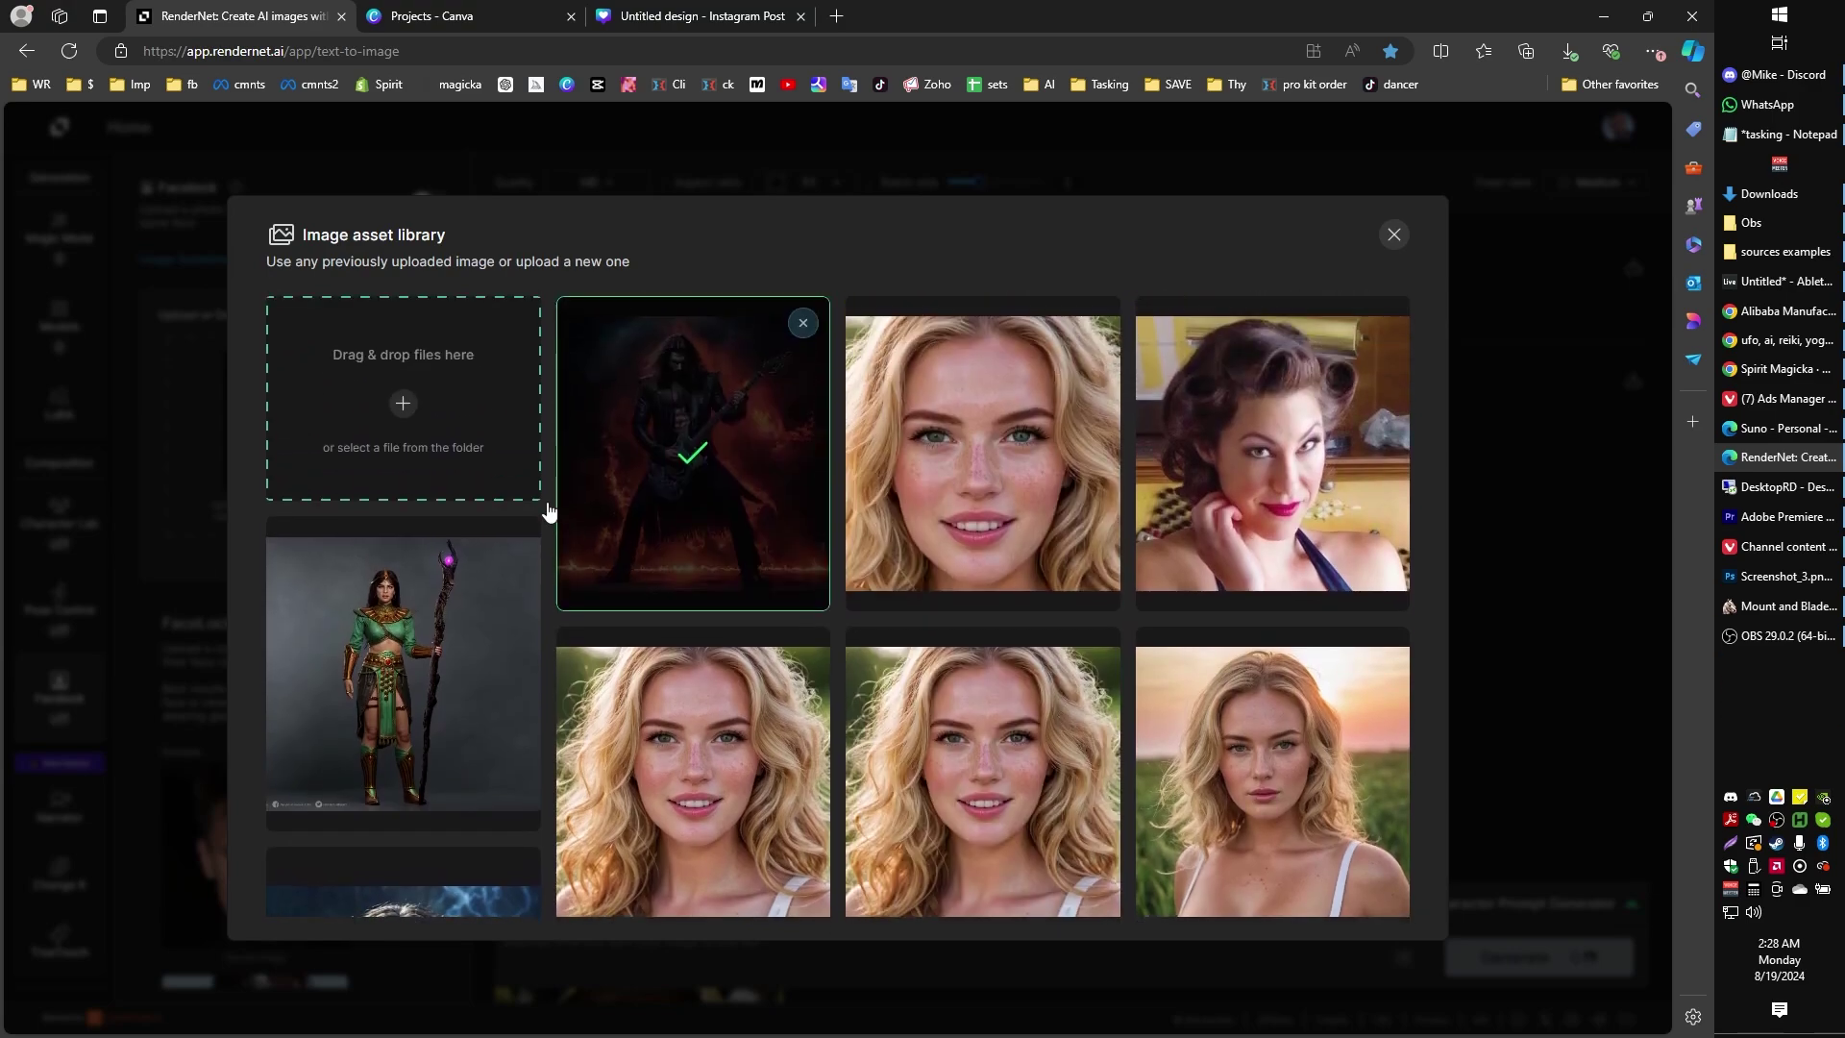
- Start a new face upload from the computer and select the Screenshot_3 file
{"action": "left_click", "coordinate": [441, 374]}
{"action": "scroll", "coordinate": [593, 525], "scroll_direction": "down", "scroll_amount": 2}
{"action": "scroll", "coordinate": [593, 525], "scroll_direction": "down", "scroll_amount": 4}
{"action": "scroll", "coordinate": [771, 538], "scroll_direction": "up", "scroll_amount": 1}
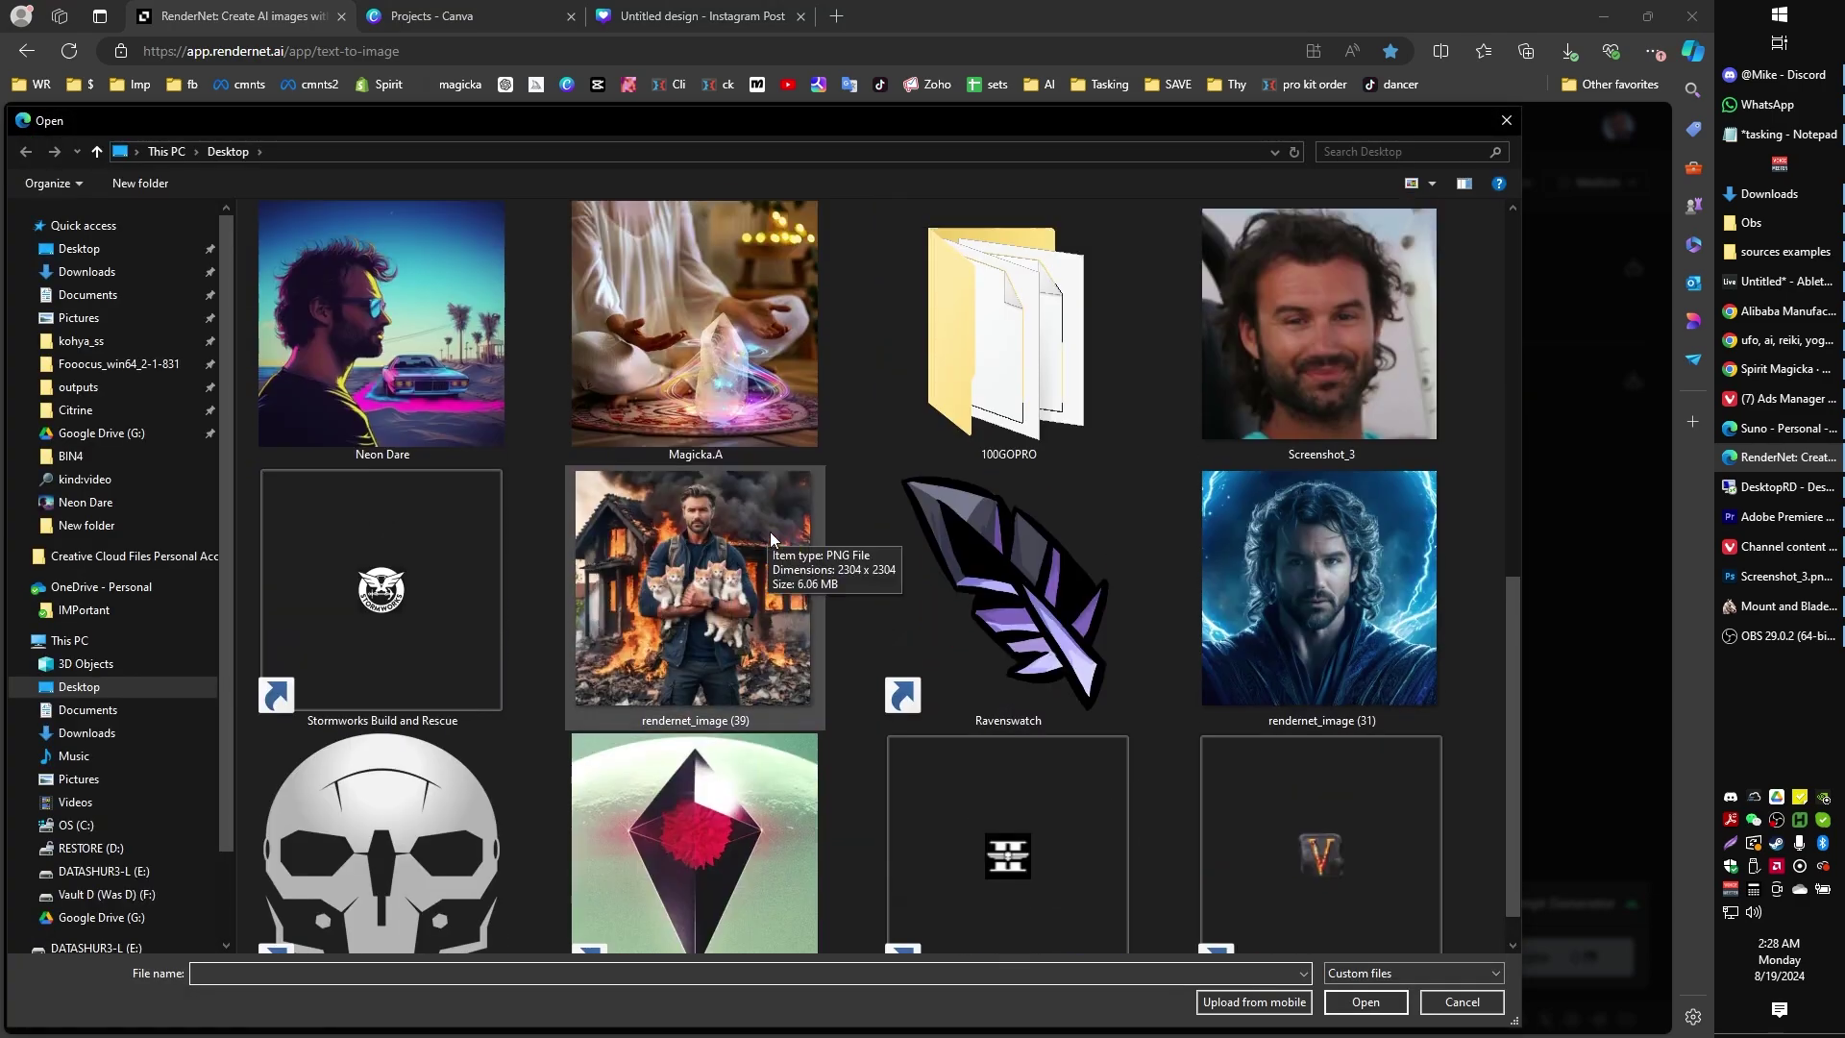
{"action": "scroll", "coordinate": [771, 538], "scroll_direction": "up", "scroll_amount": 2}
{"action": "left_click", "coordinate": [1356, 631]}
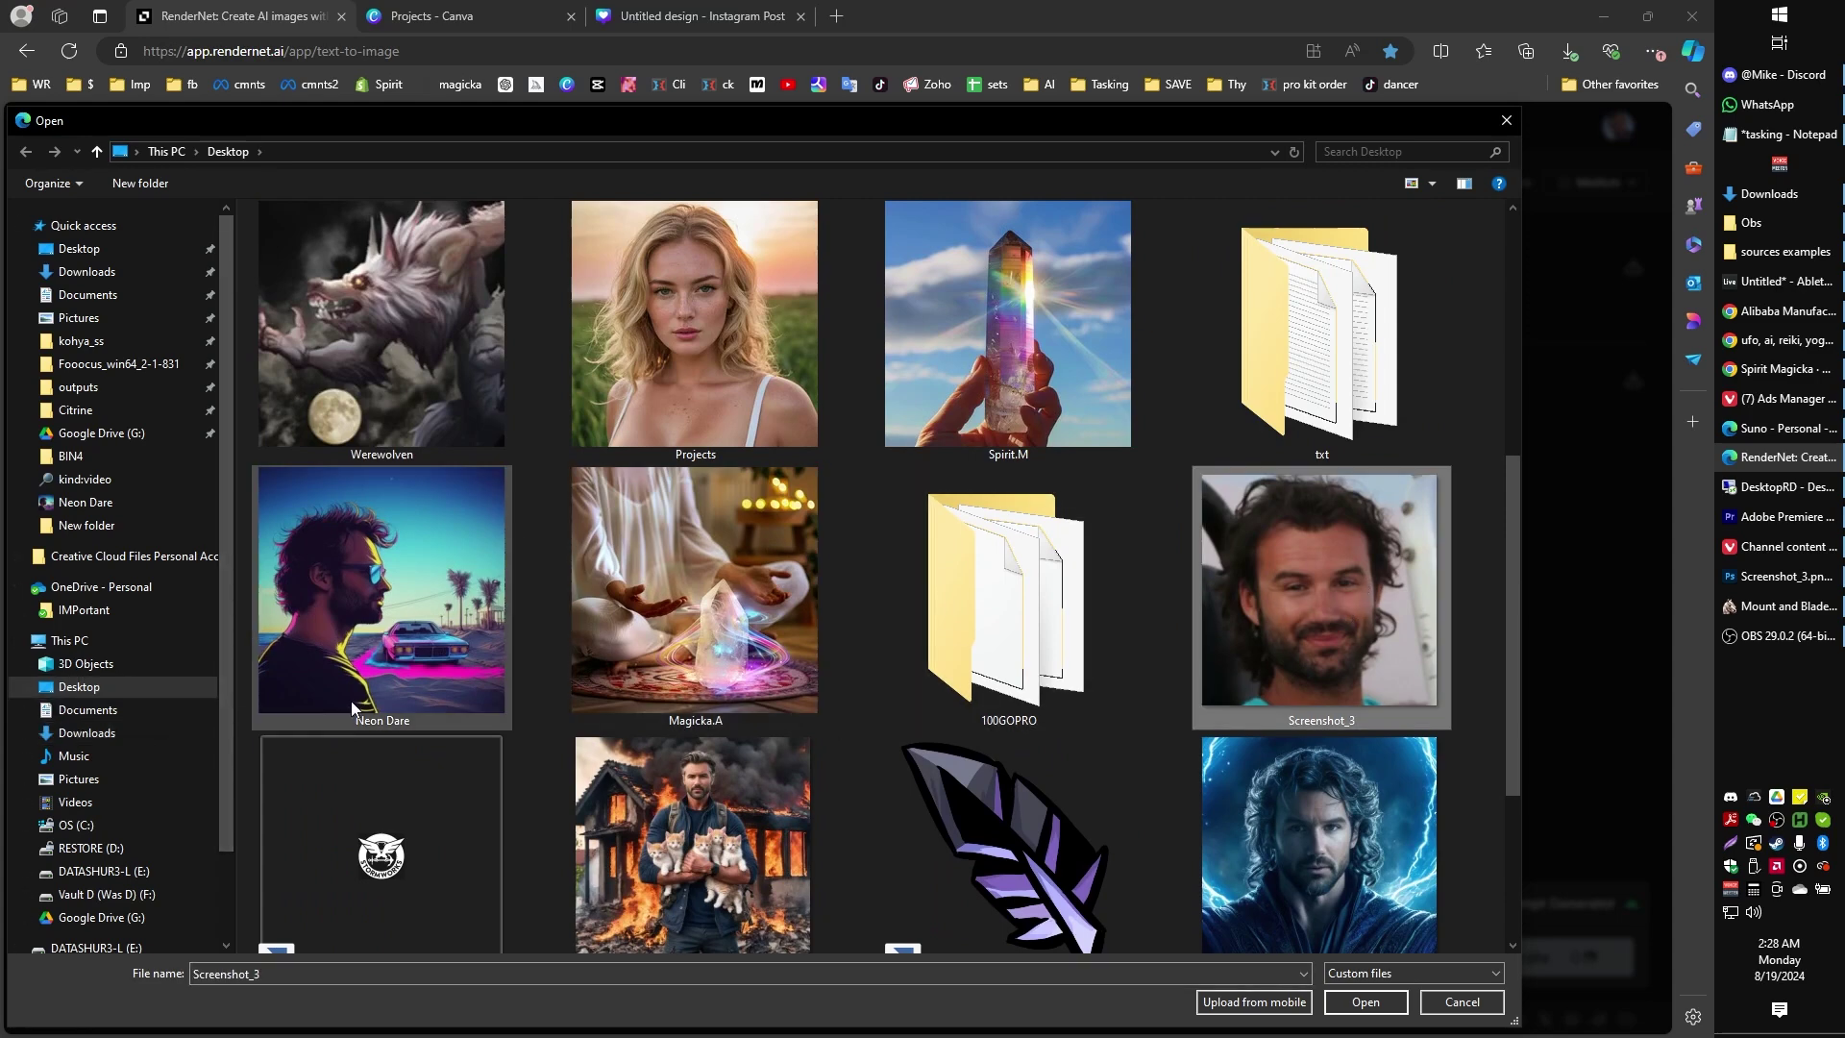
- Upload 'Untitled design (7)' from Downloads and use the man's face for Facelock
{"action": "left_click", "coordinate": [89, 734]}
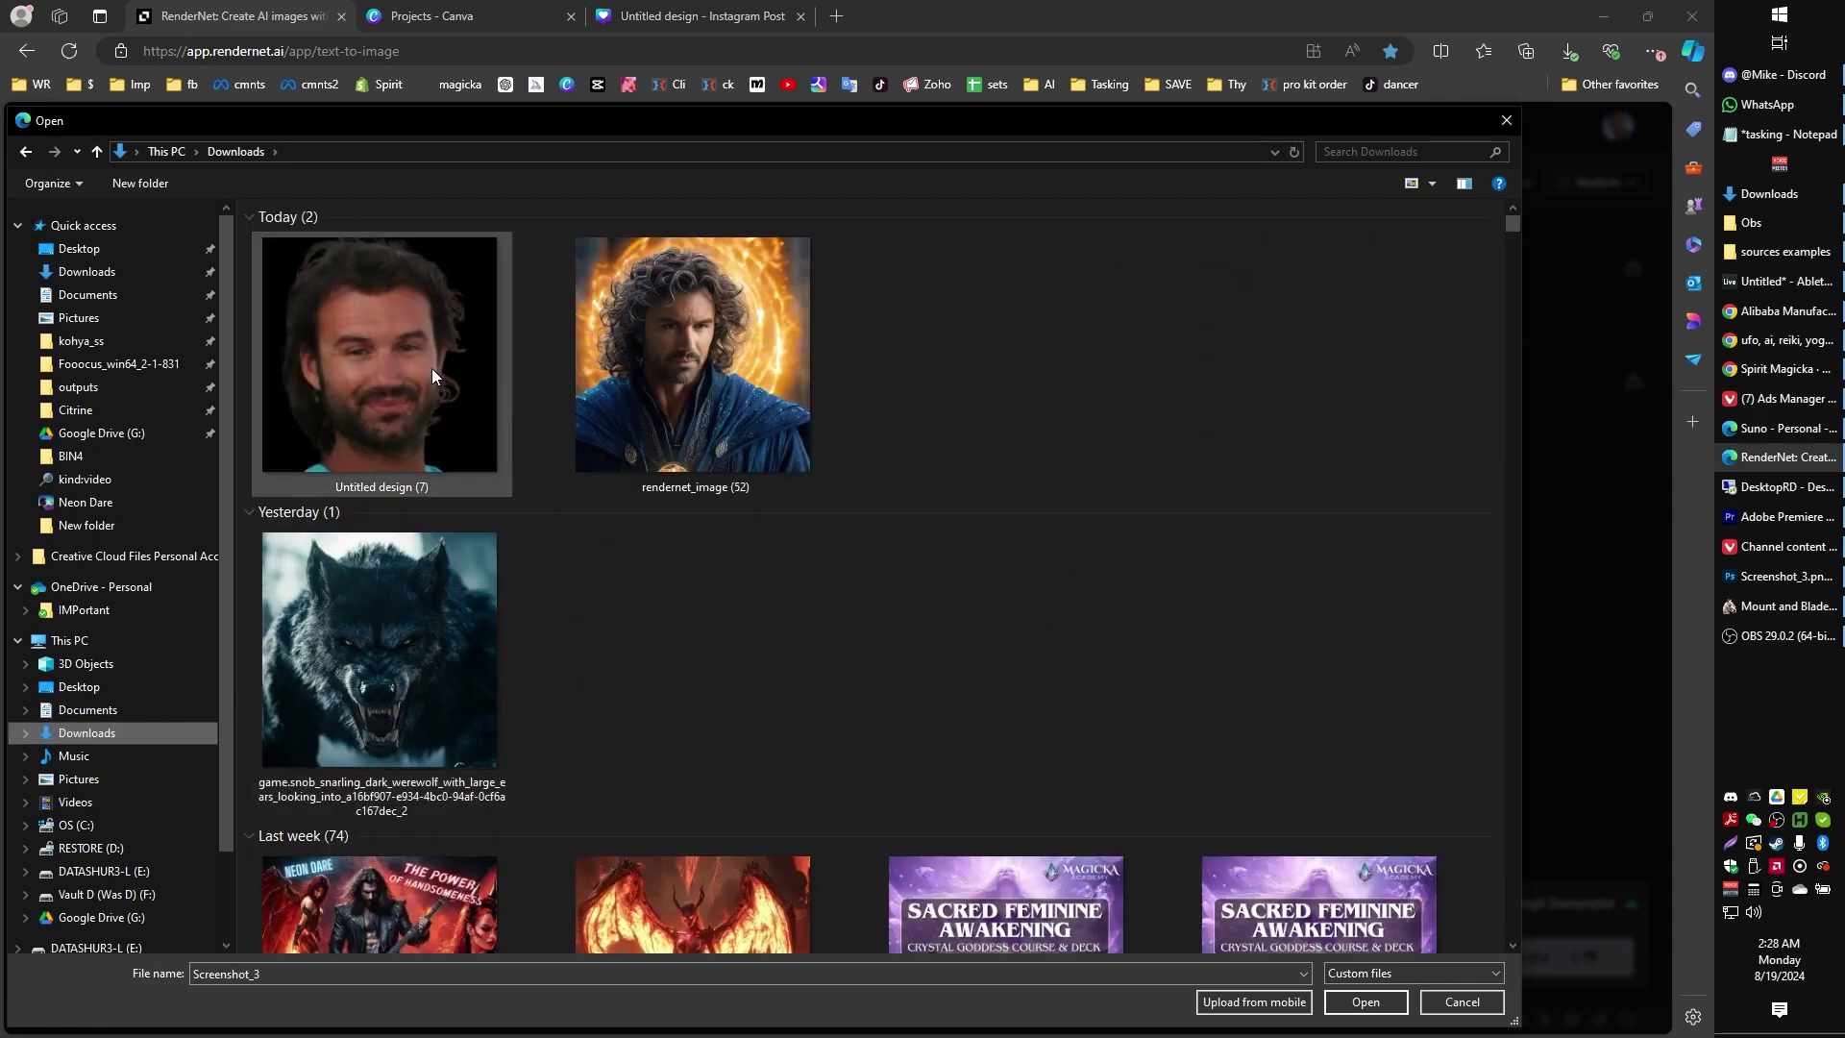
{"action": "double_click", "coordinate": [430, 367]}
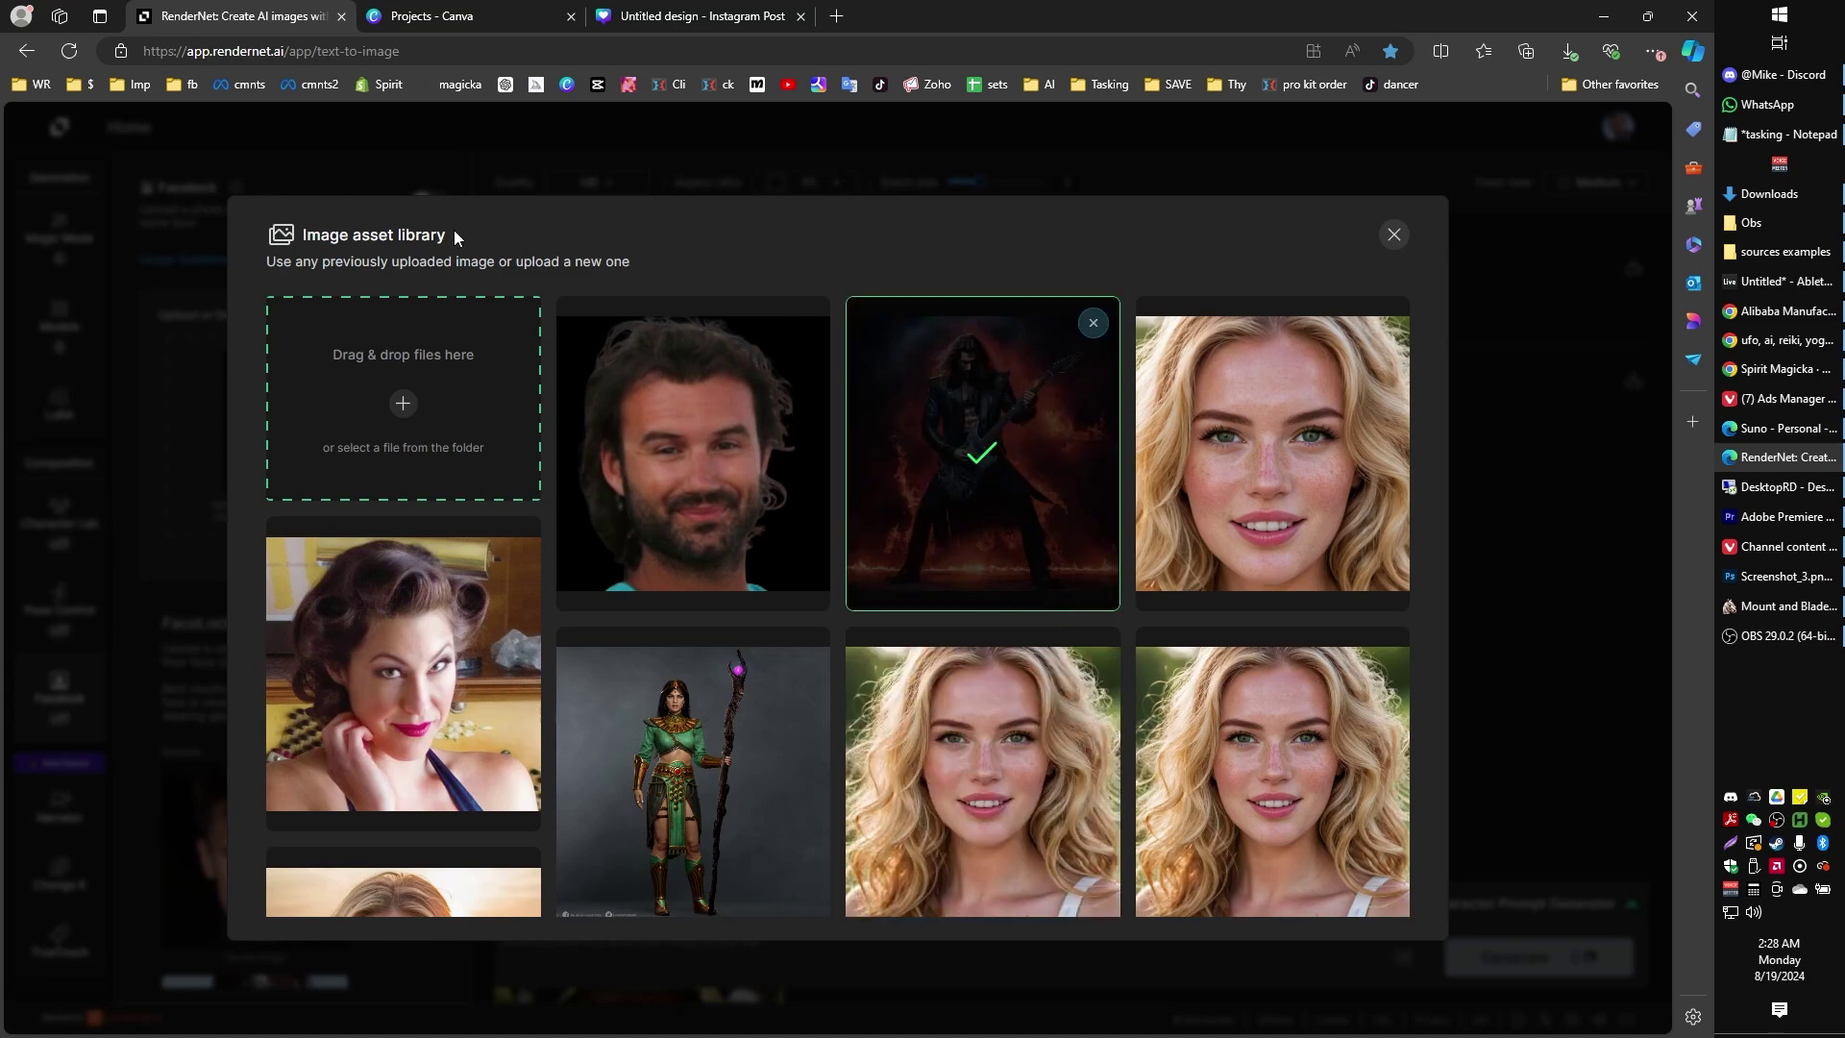
{"action": "left_click", "coordinate": [732, 531]}
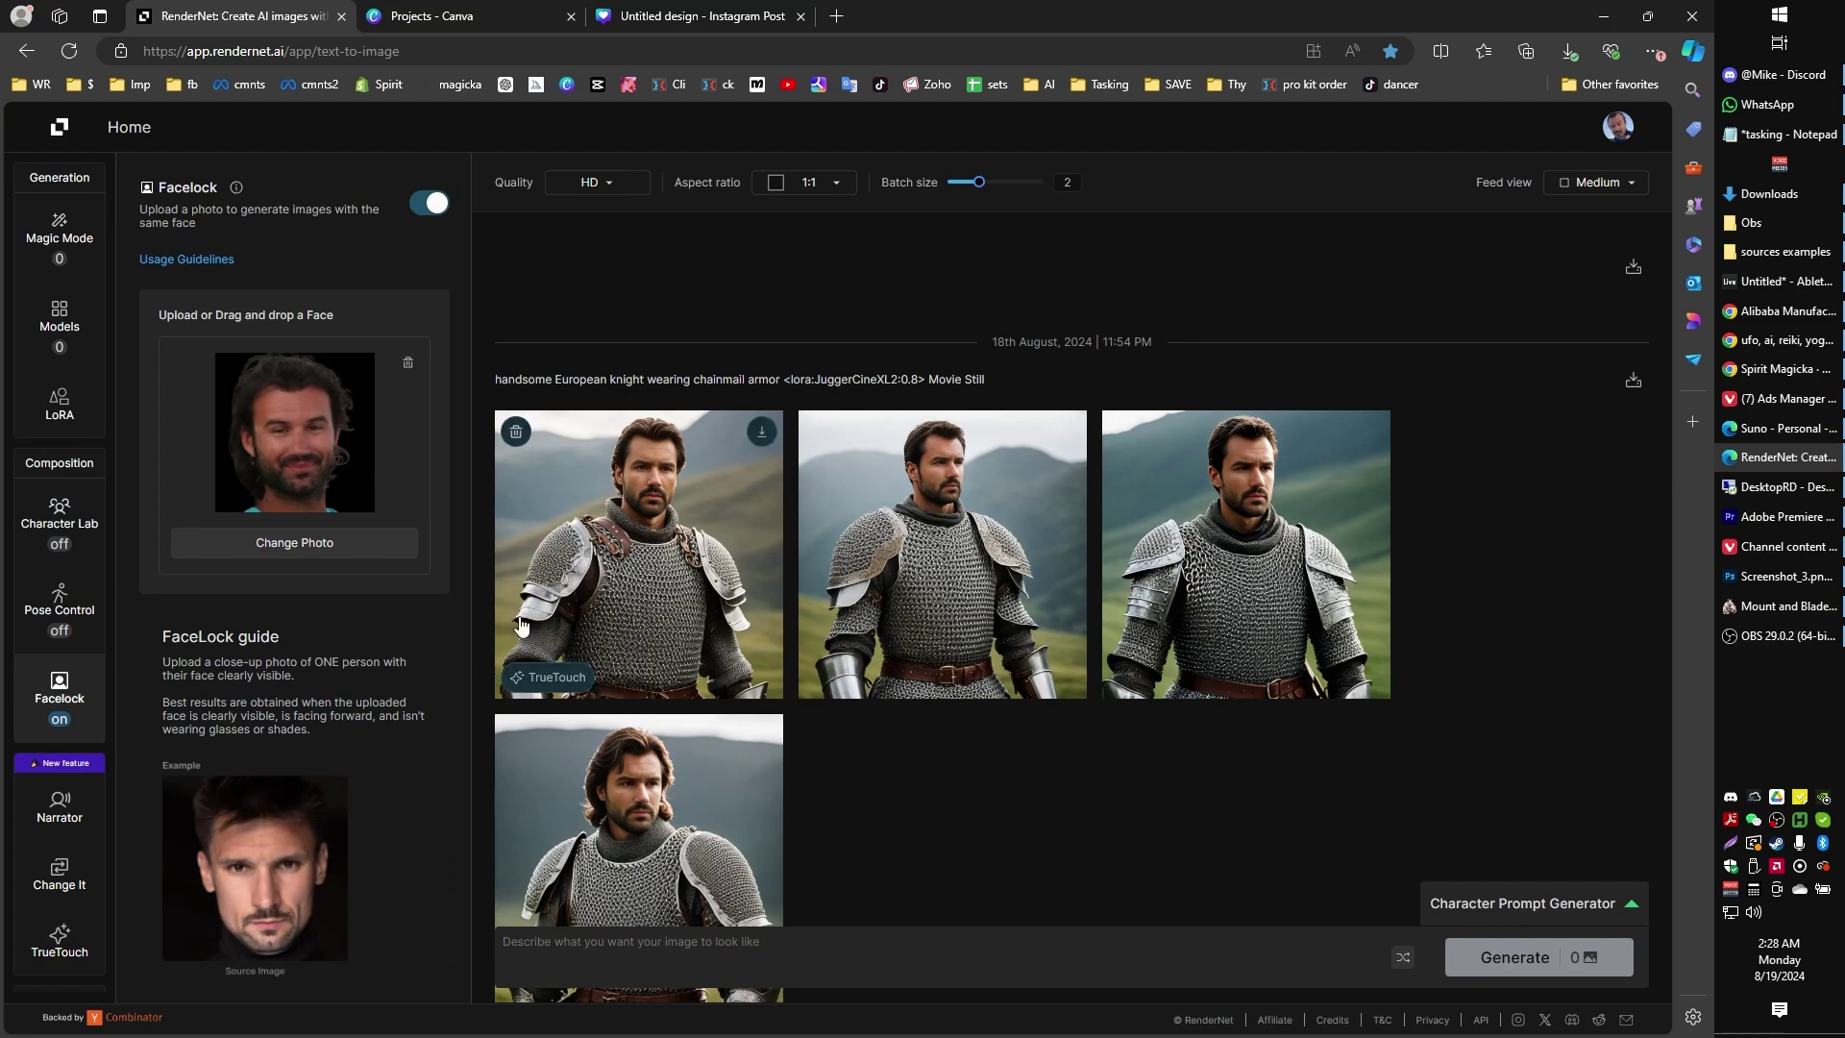
{"action": "left_click", "coordinate": [519, 15]}
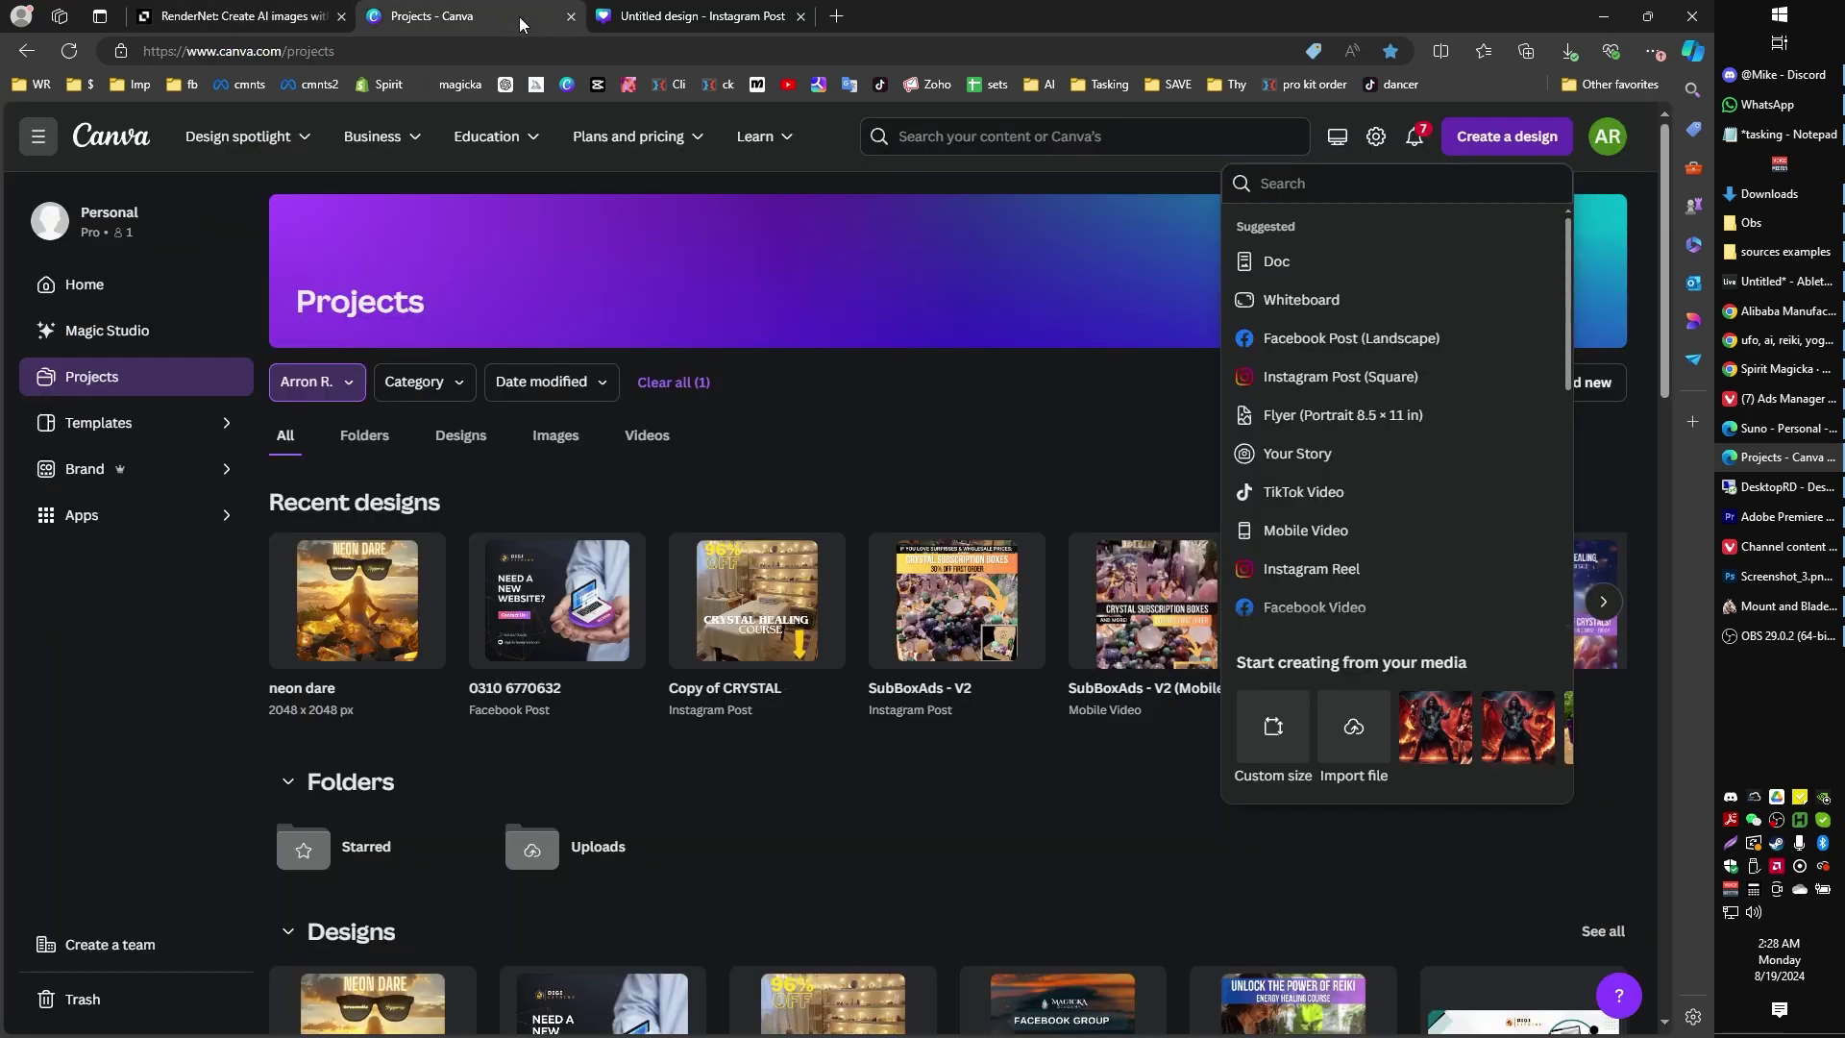
- Replace the Instagram post's photo with the man's selfie, enlarged to about 921 by 907
{"action": "left_click", "coordinate": [643, 23]}
{"action": "left_click", "coordinate": [571, 447]}
{"action": "left_click", "coordinate": [870, 487]}
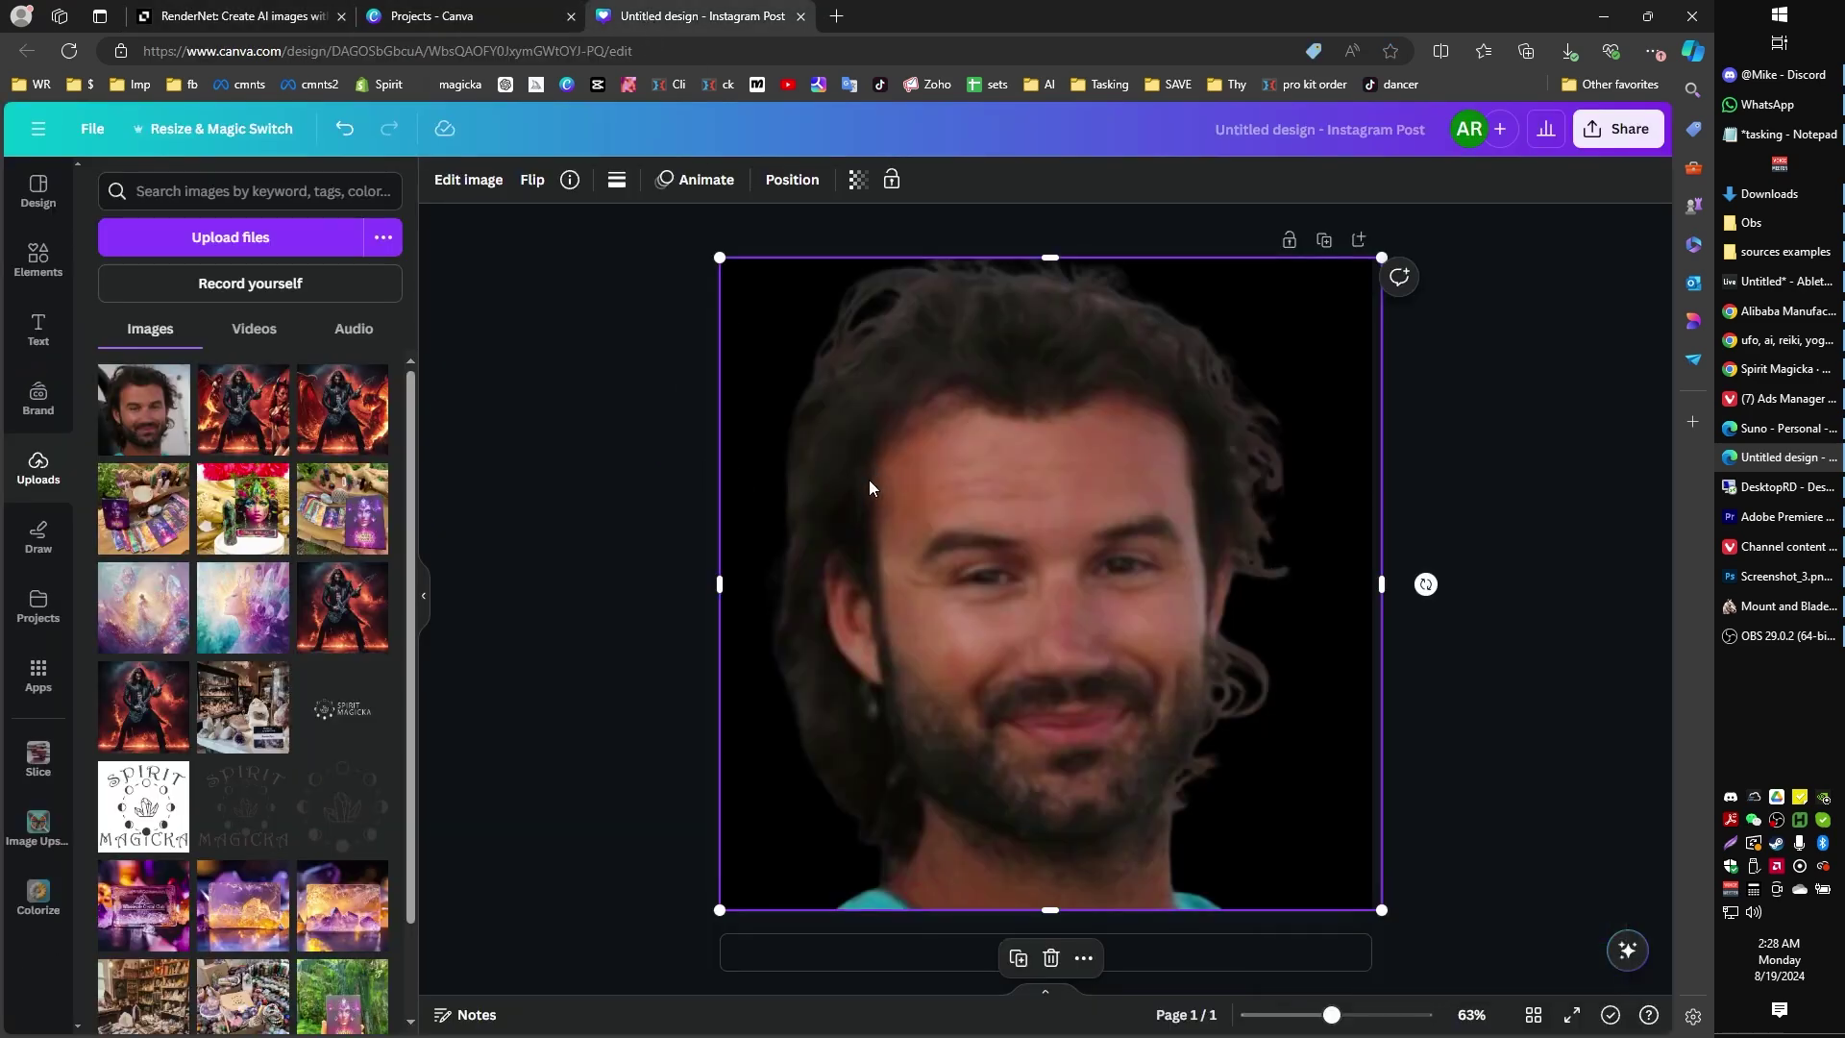
{"action": "key", "text": "Delete"}
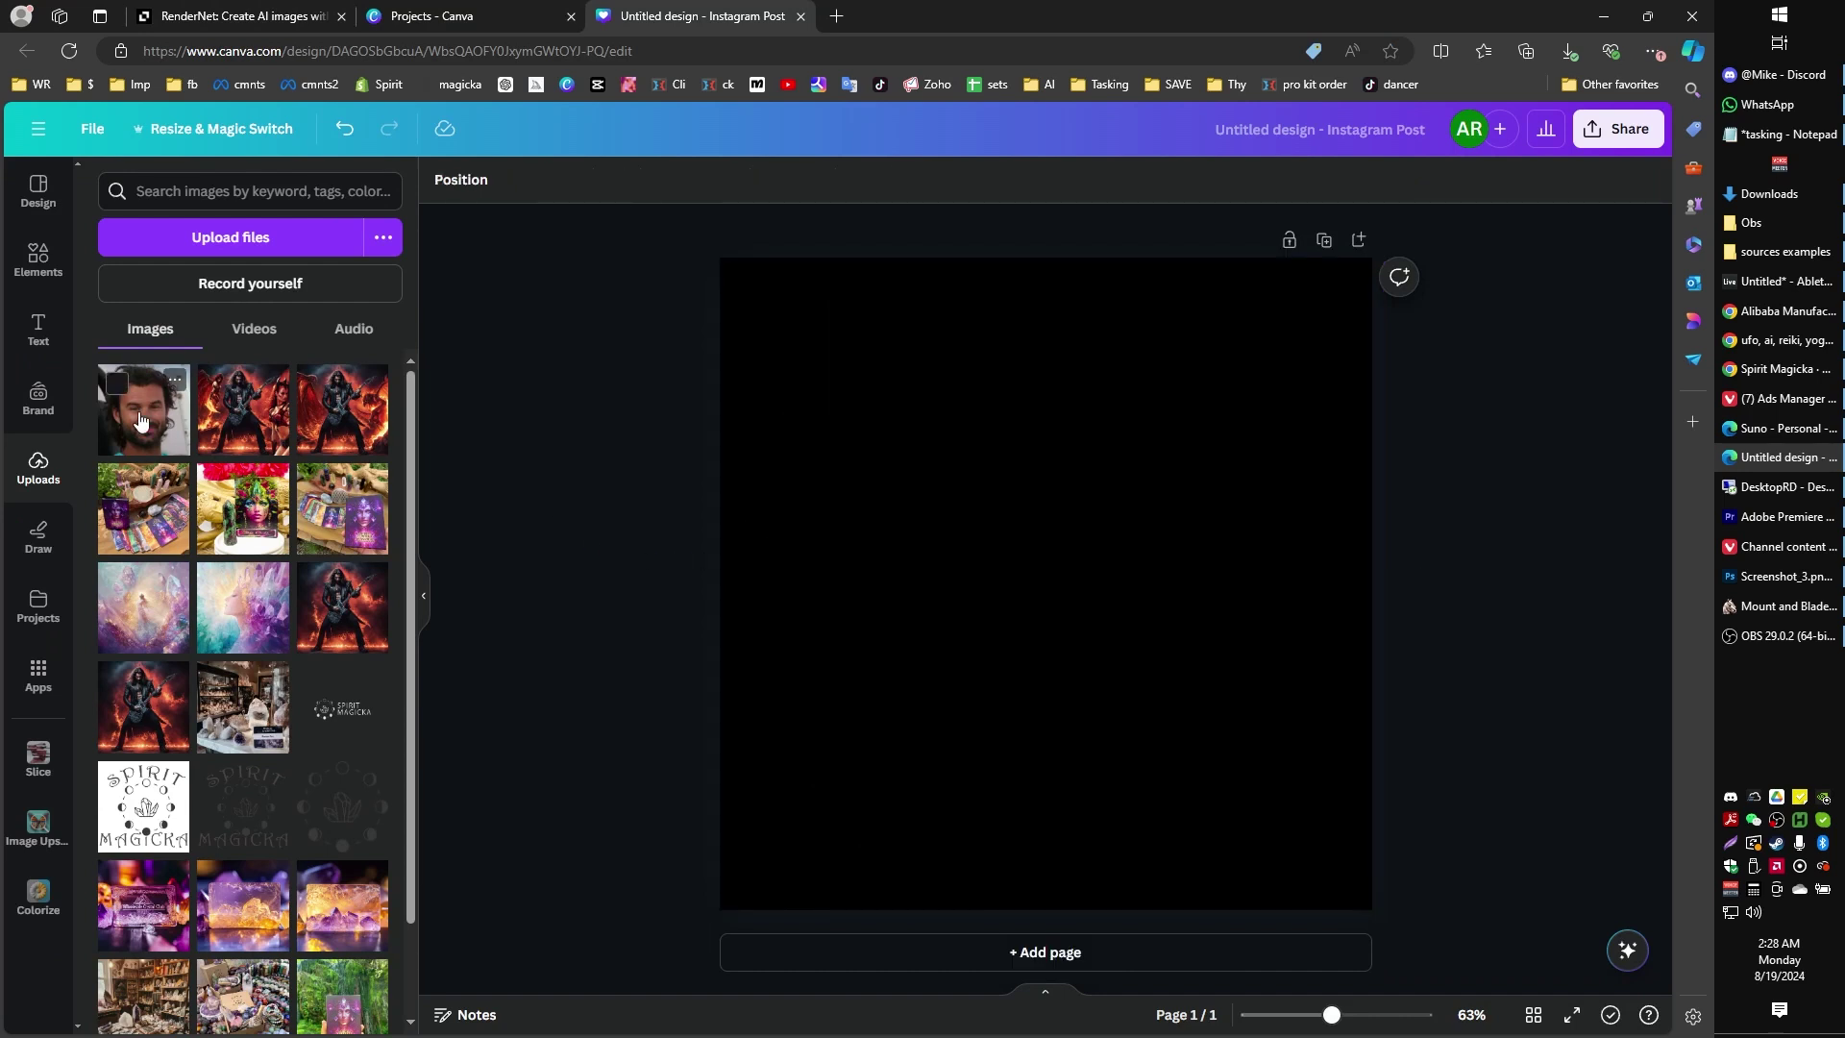
{"action": "left_click_drag", "start_coordinate": [144, 409], "coordinate": [828, 429]}
{"action": "left_click_drag", "start_coordinate": [1203, 373], "coordinate": [1302, 336]}
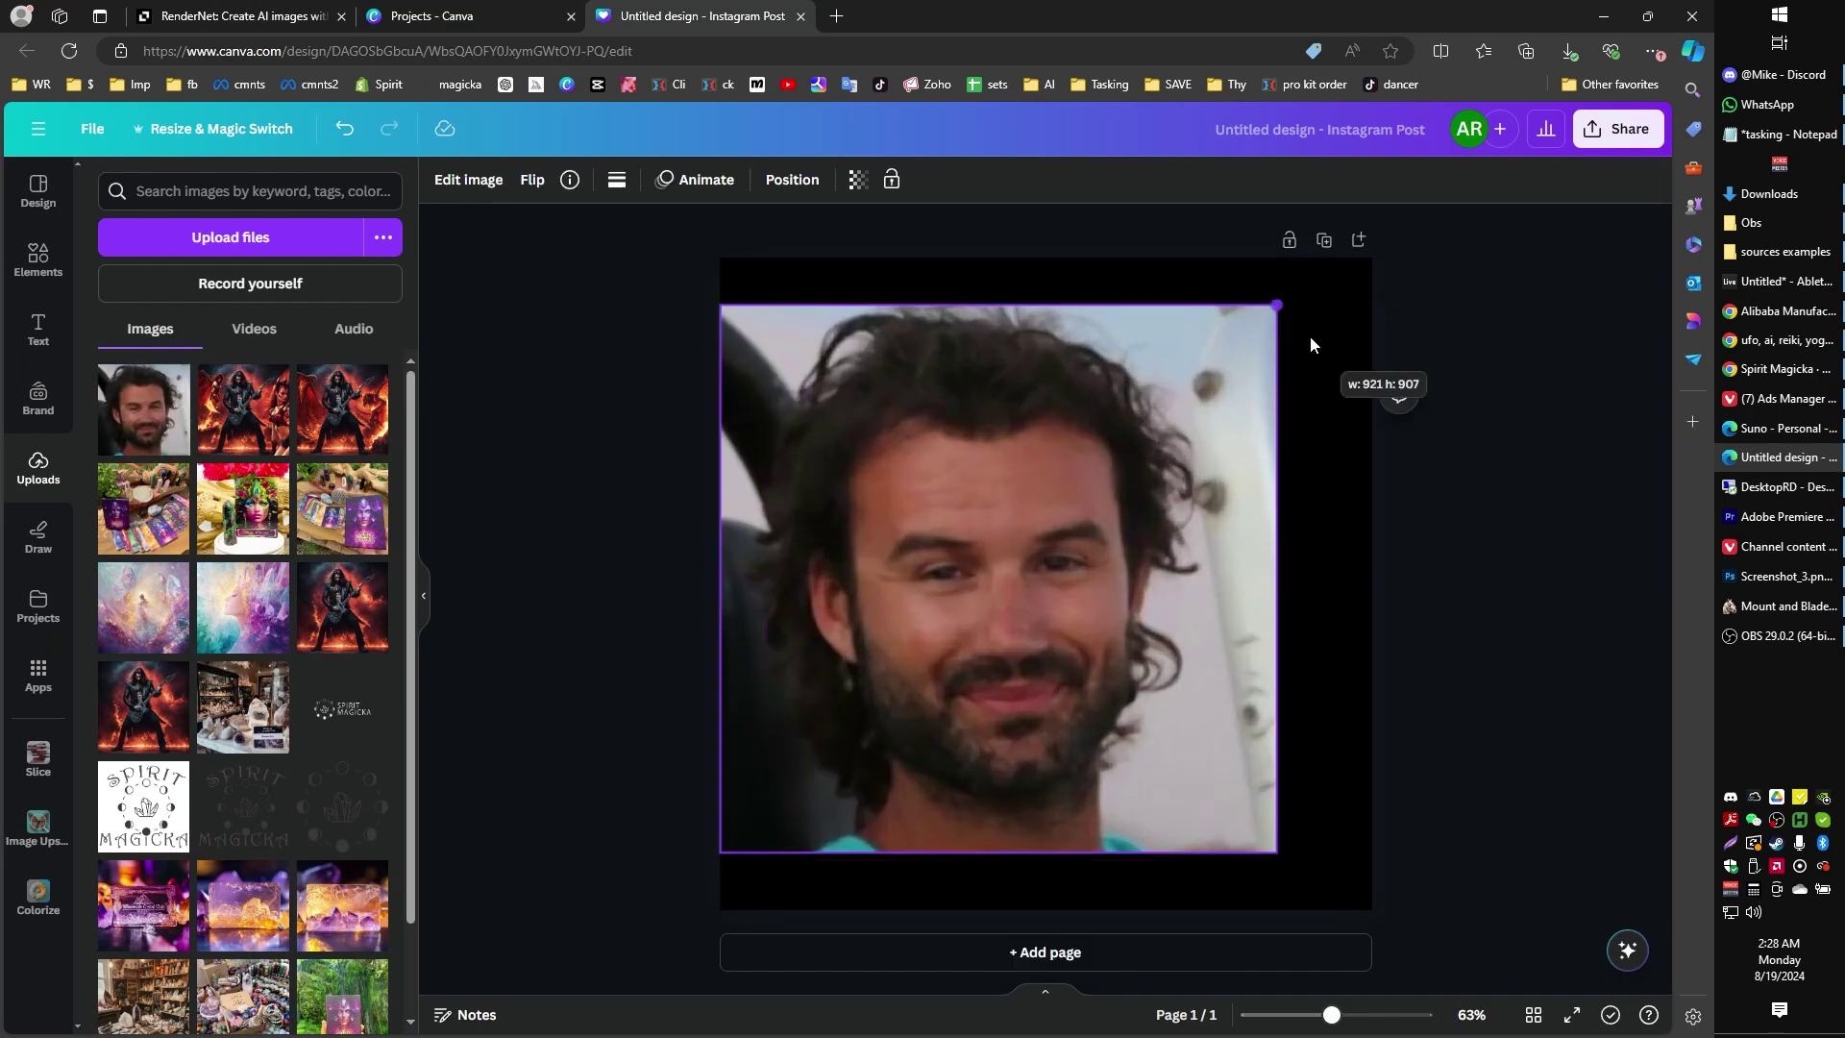
- Remove the selfie's background with BG Remover and move the cut-out face lower right
{"action": "left_click", "coordinate": [485, 187]}
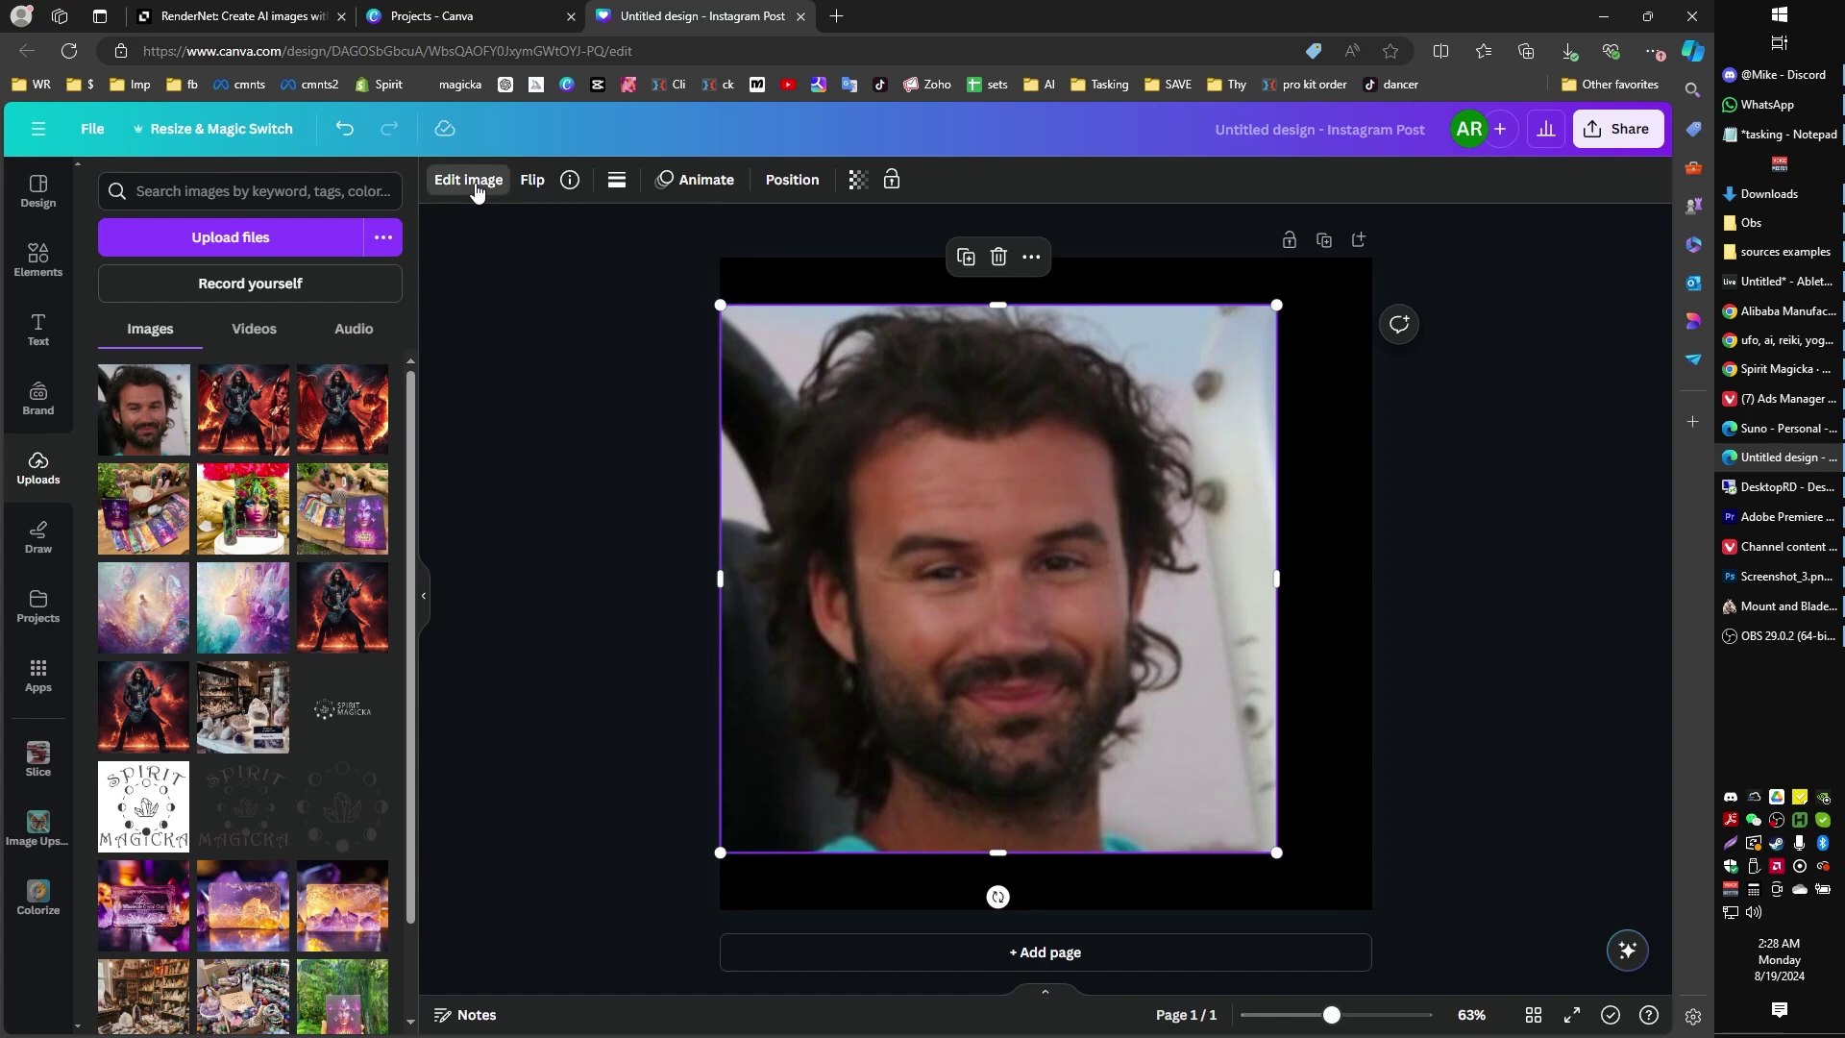
{"action": "left_click", "coordinate": [160, 335]}
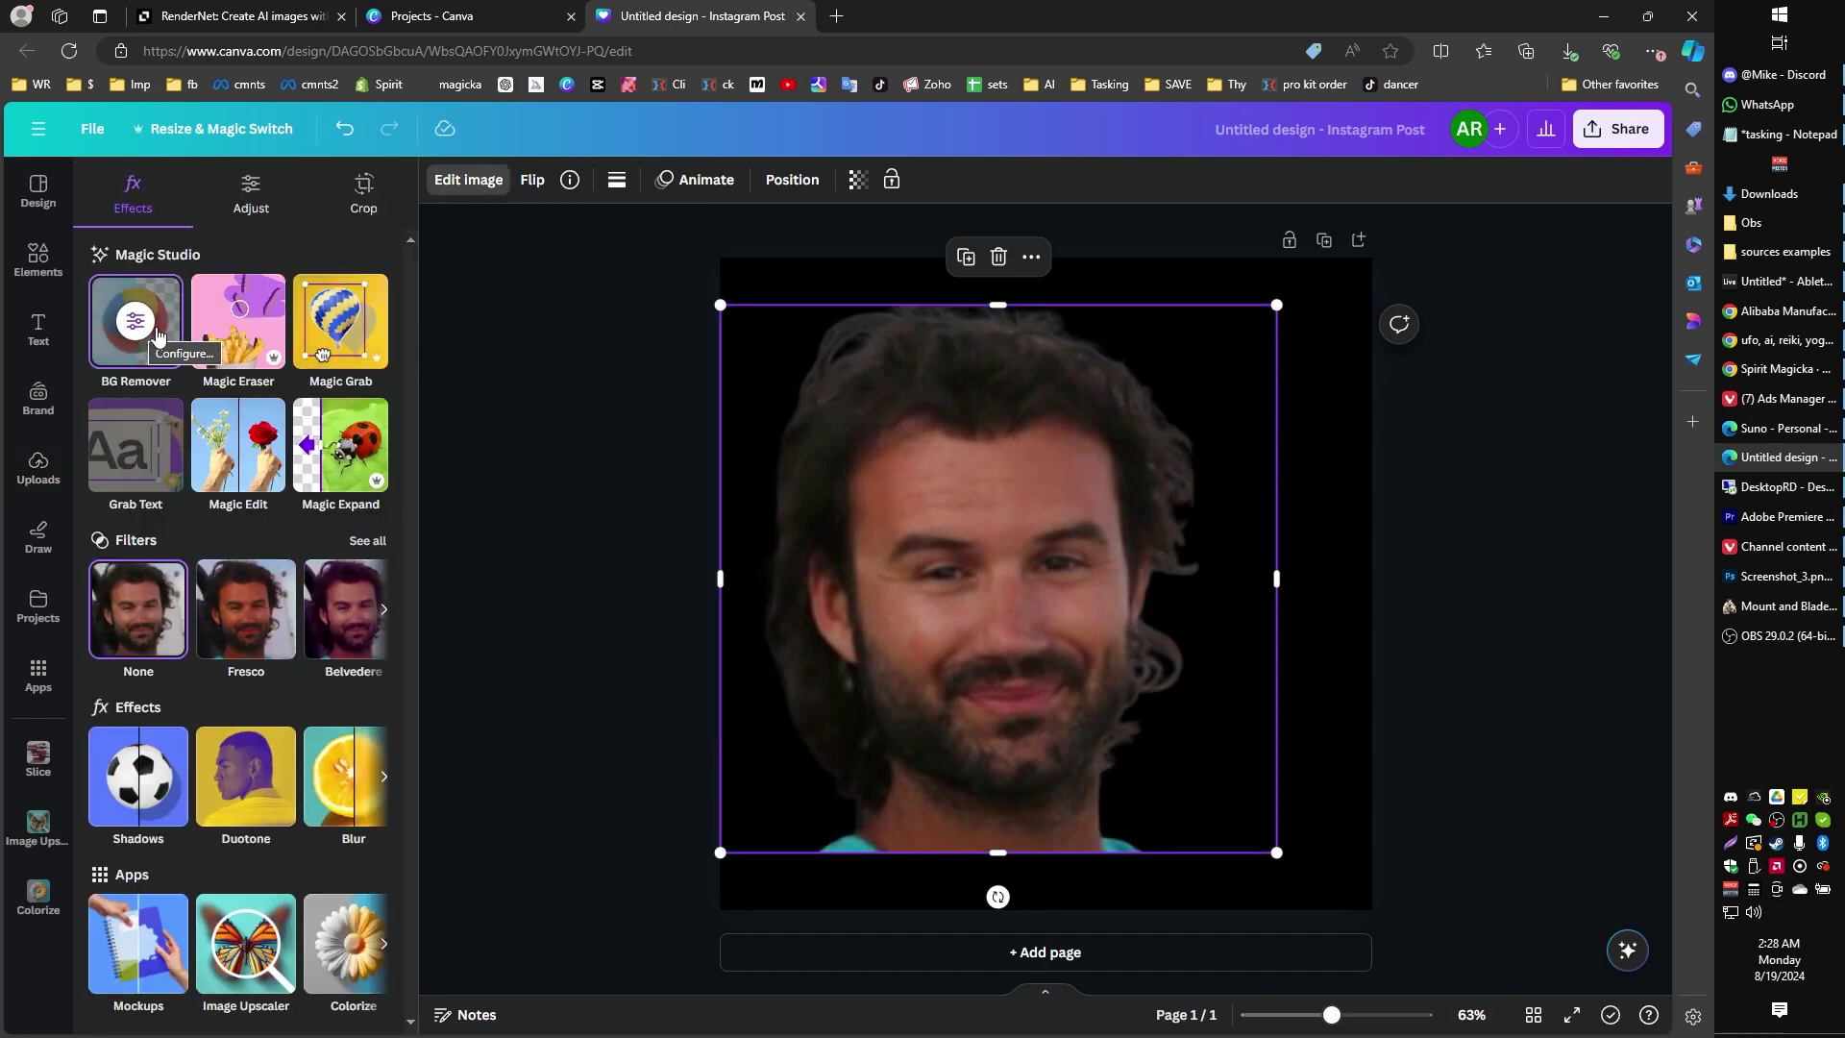
{"action": "left_click_drag", "start_coordinate": [992, 583], "coordinate": [1194, 715]}
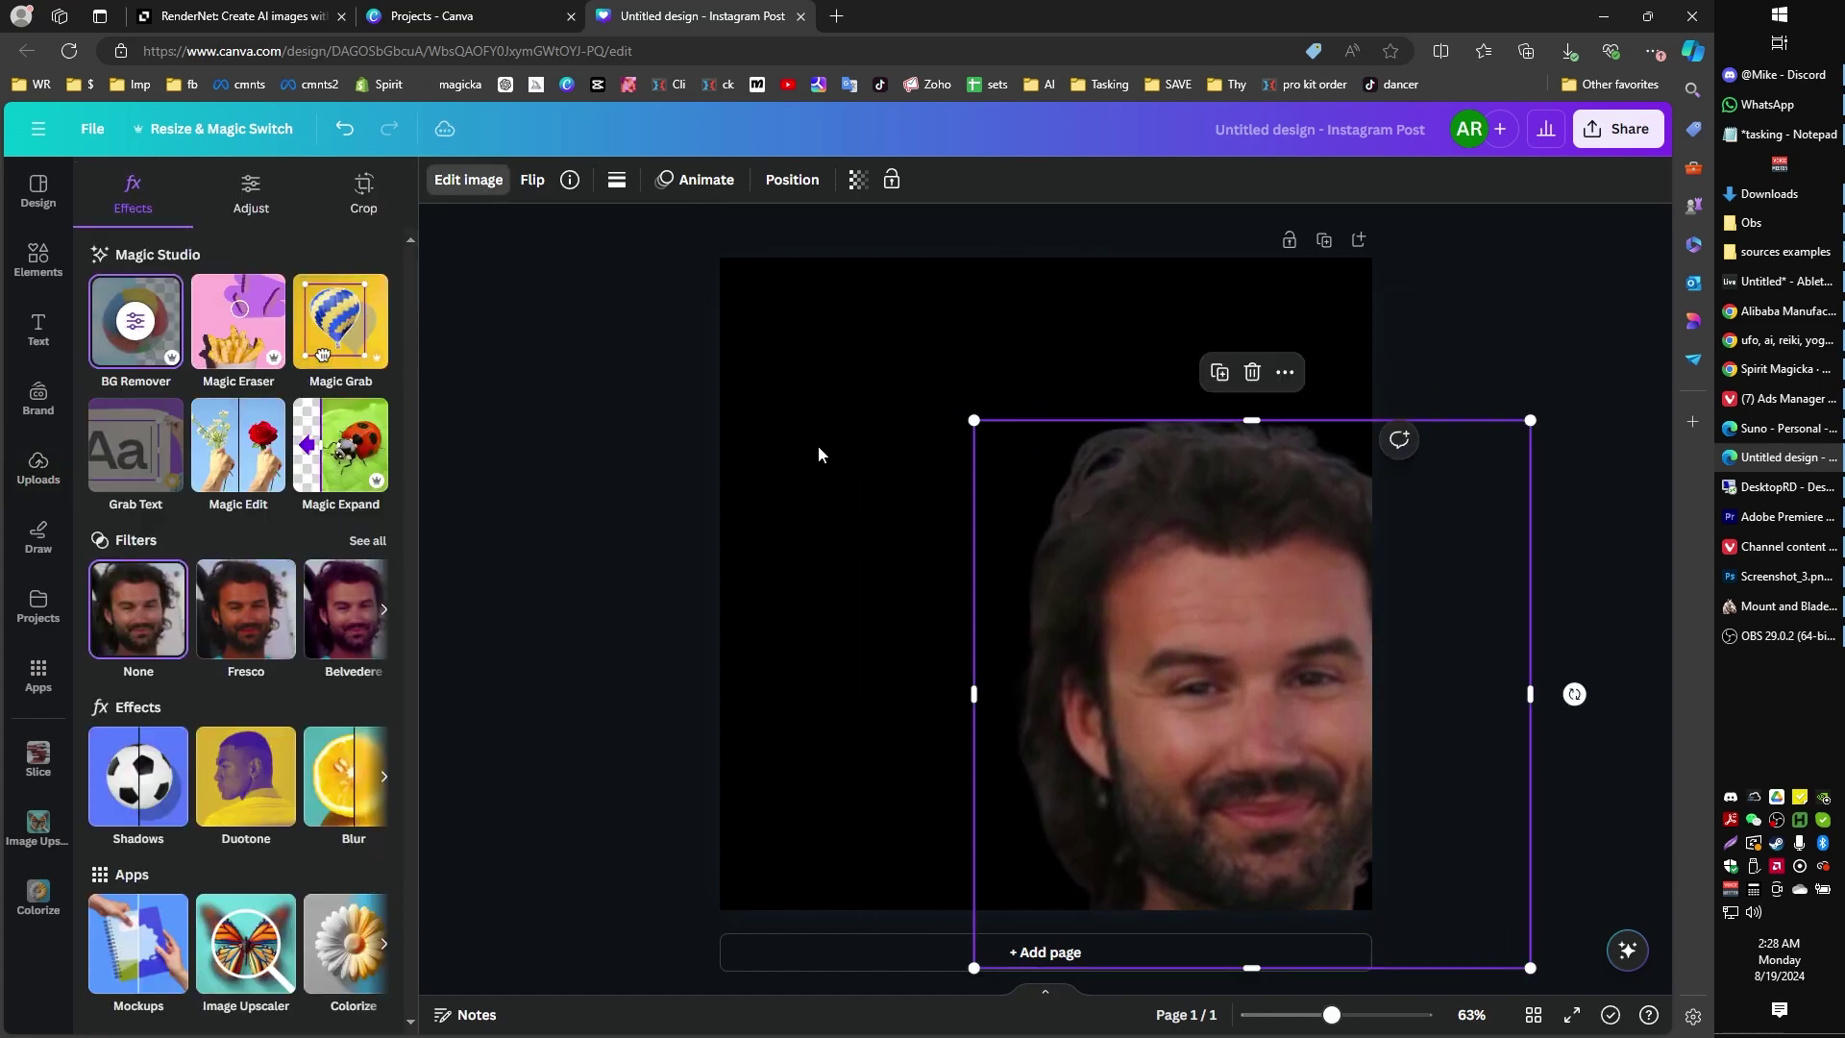
{"action": "left_click", "coordinate": [792, 362]}
- Try a light grey page background, undo it, recentre the face, and return to RenderNet
{"action": "left_click", "coordinate": [441, 179]}
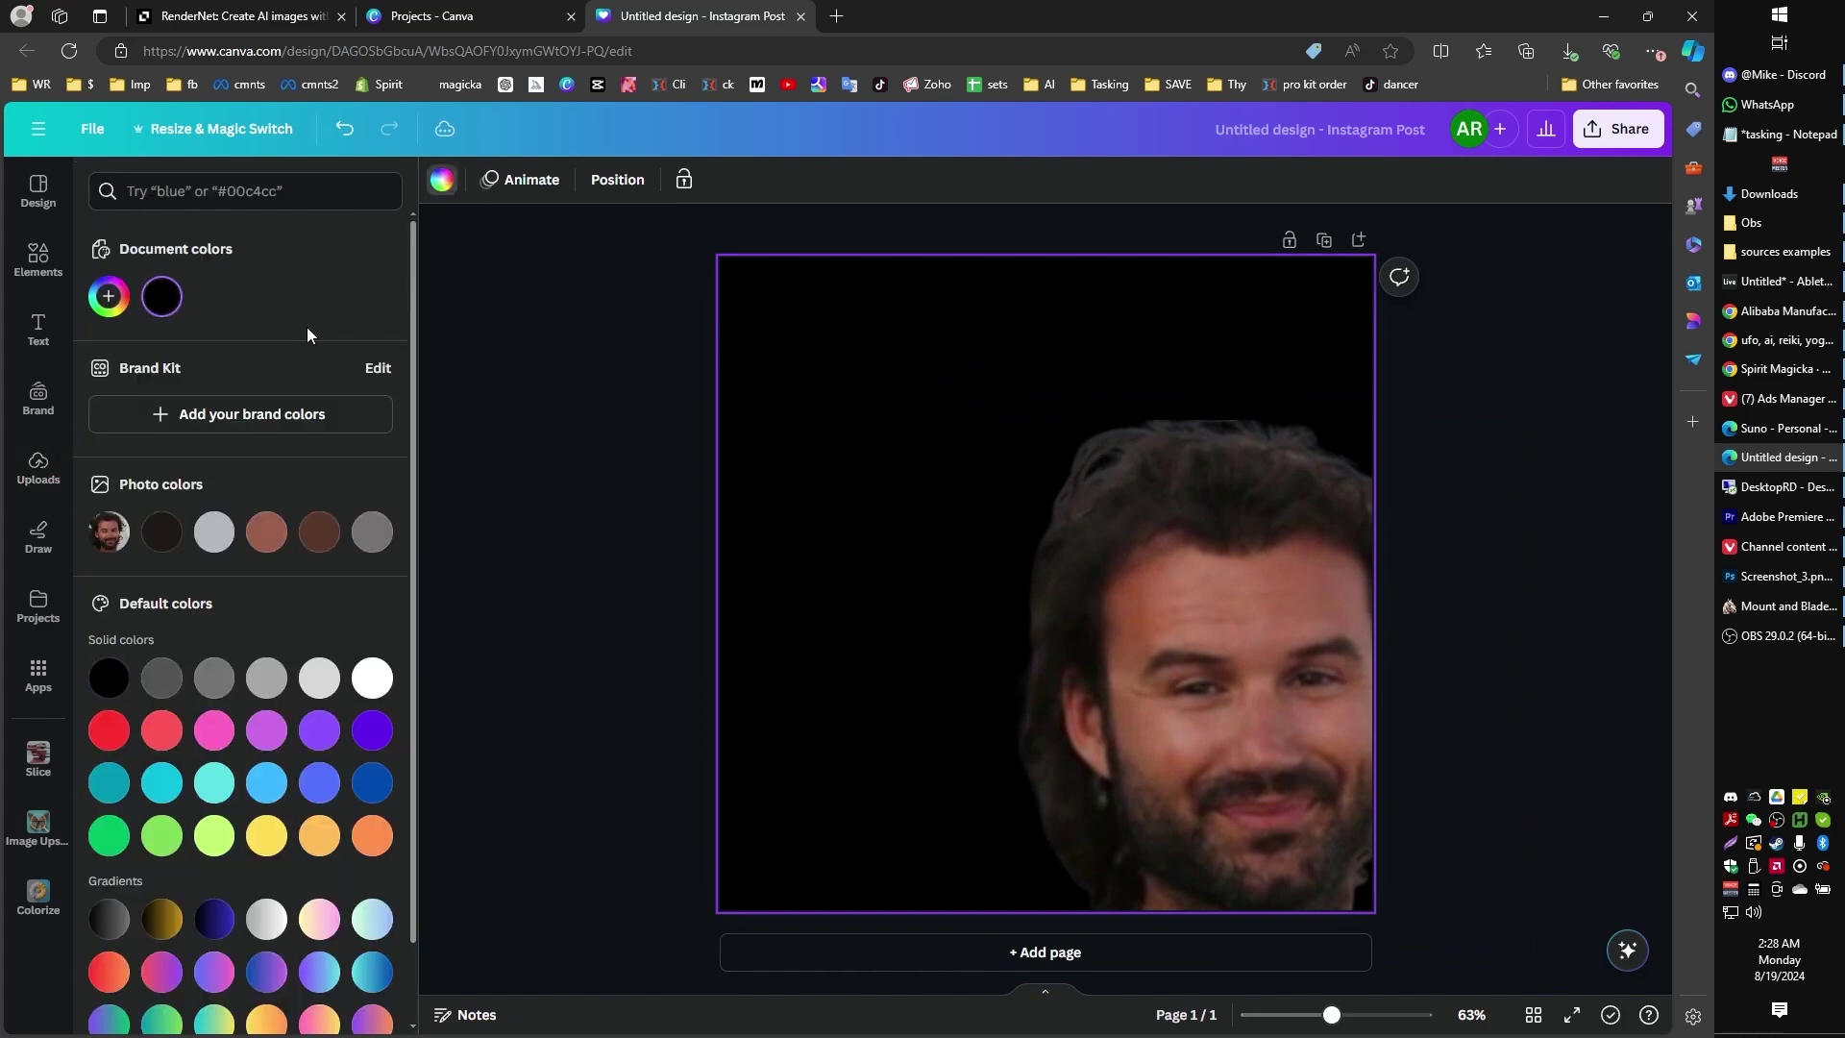
{"action": "left_click", "coordinate": [214, 532]}
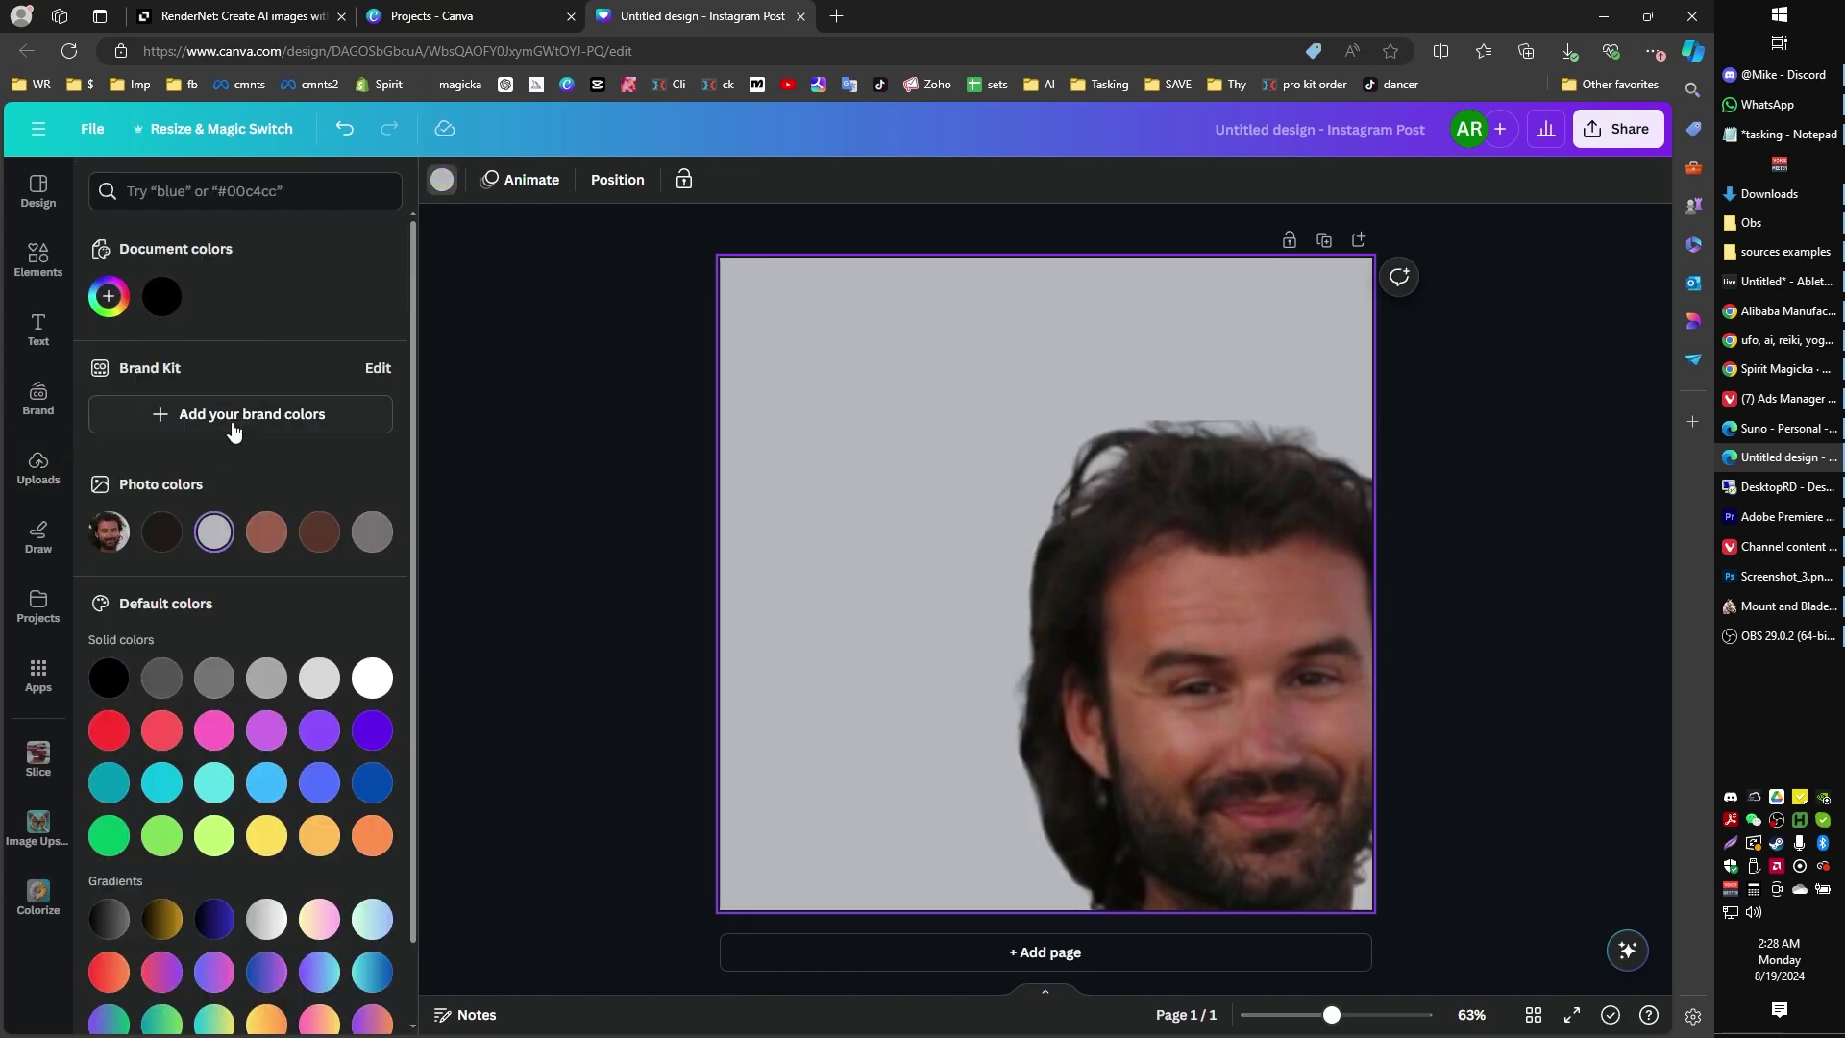
{"action": "left_click", "coordinate": [613, 540]}
{"action": "key", "text": "ctrl+z"}
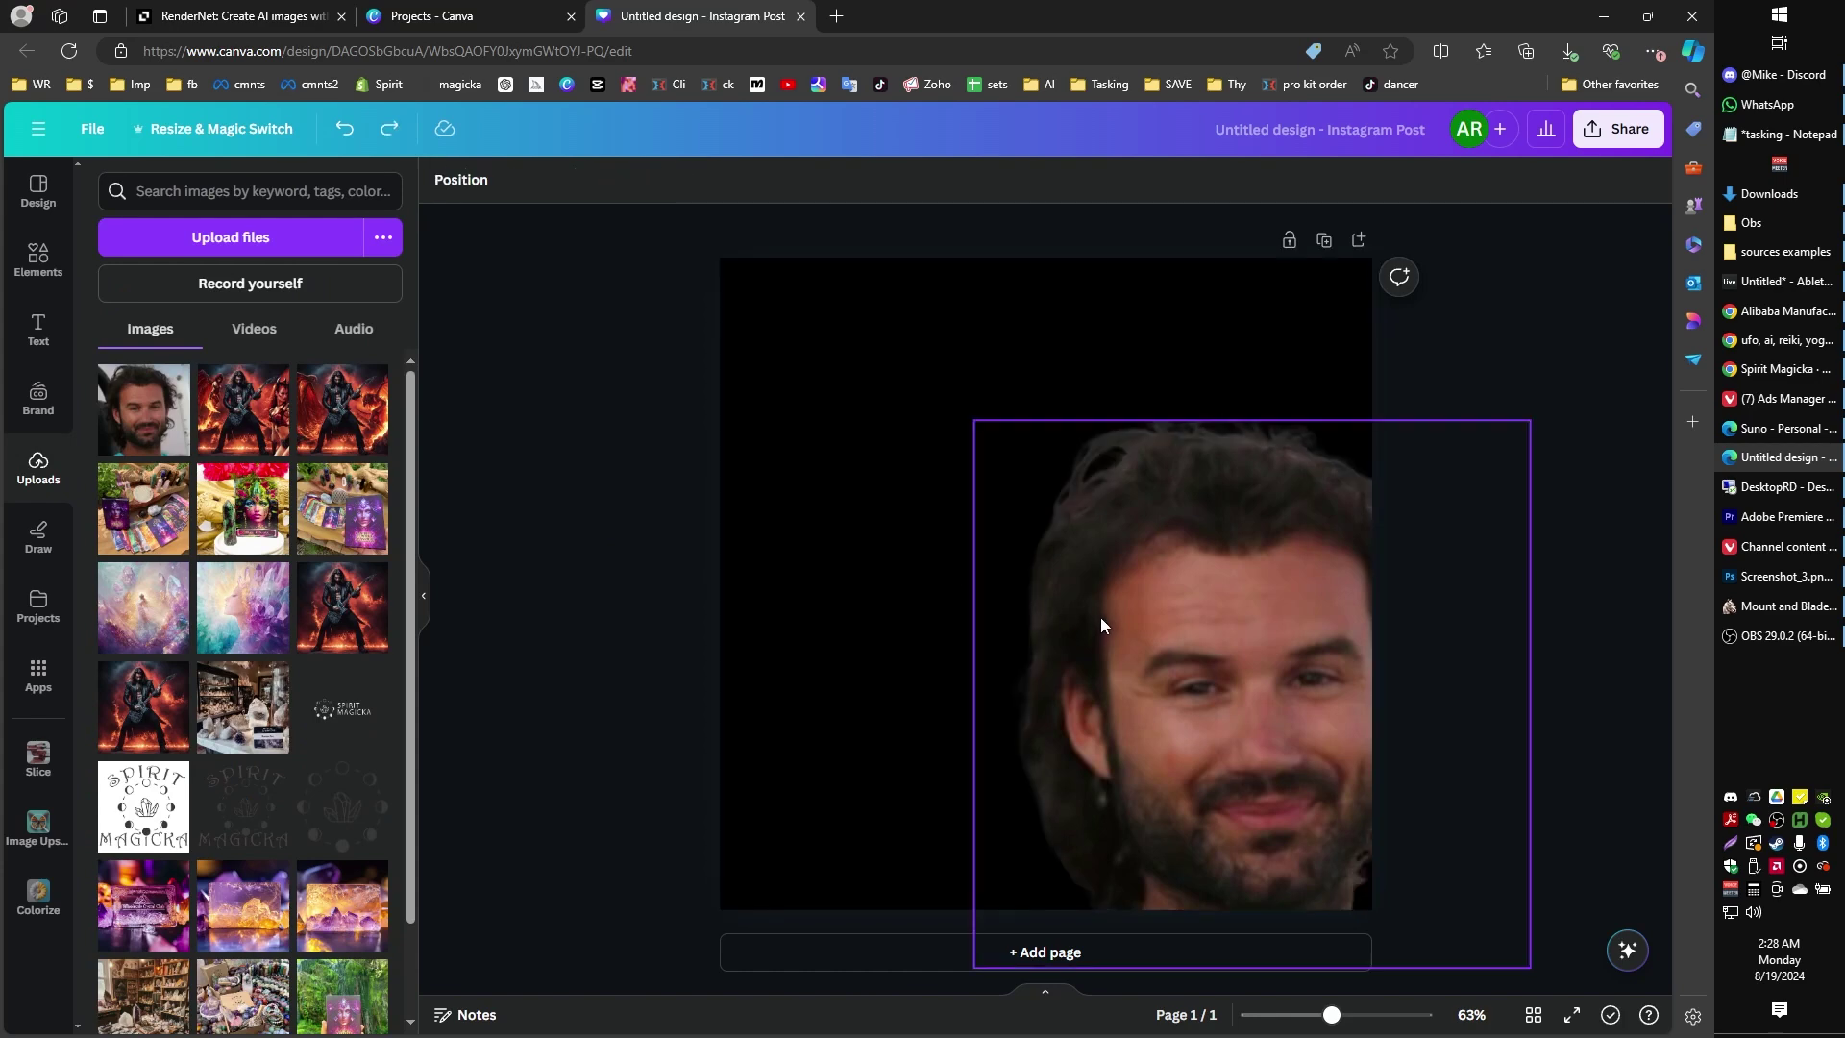
{"action": "left_click_drag", "start_coordinate": [1100, 620], "coordinate": [929, 507]}
{"action": "left_click", "coordinate": [488, 19]}
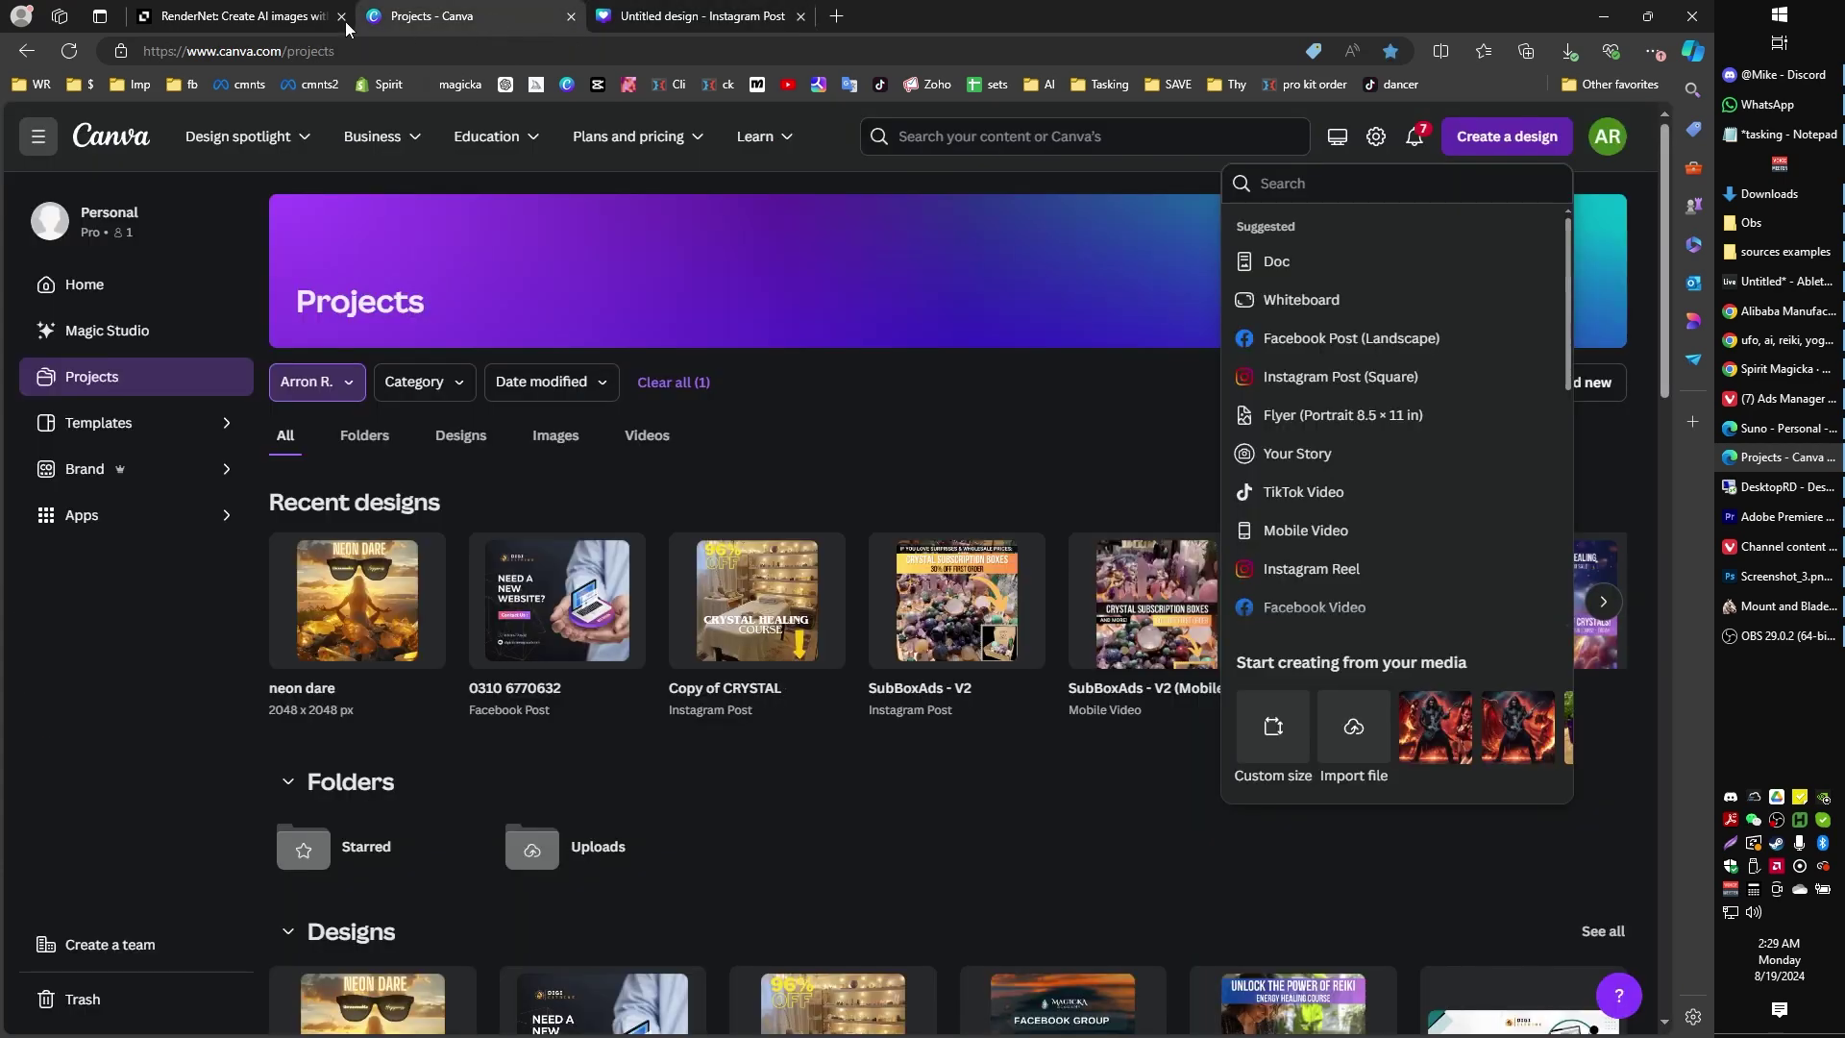
{"action": "left_click", "coordinate": [273, 27]}
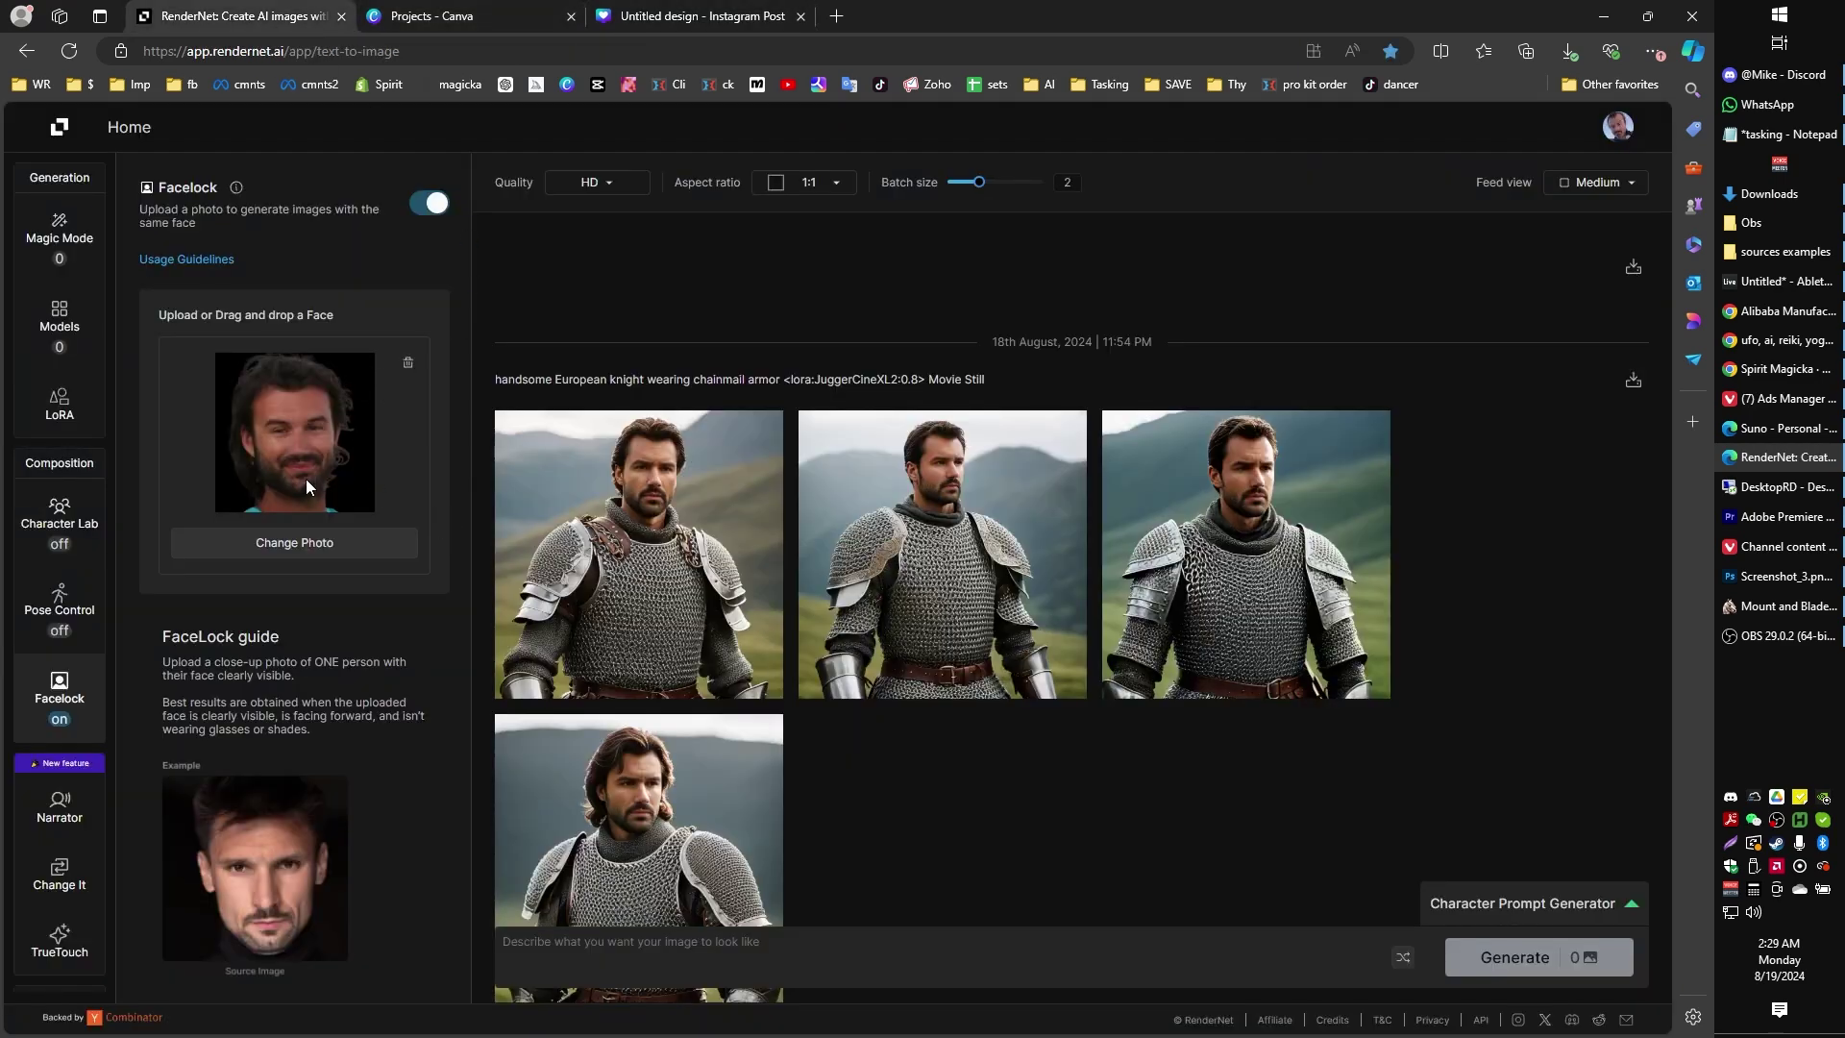
- Select the earlier knight prompt text and bring up the list of generation models
{"action": "mouse_move", "coordinate": [290, 435]}
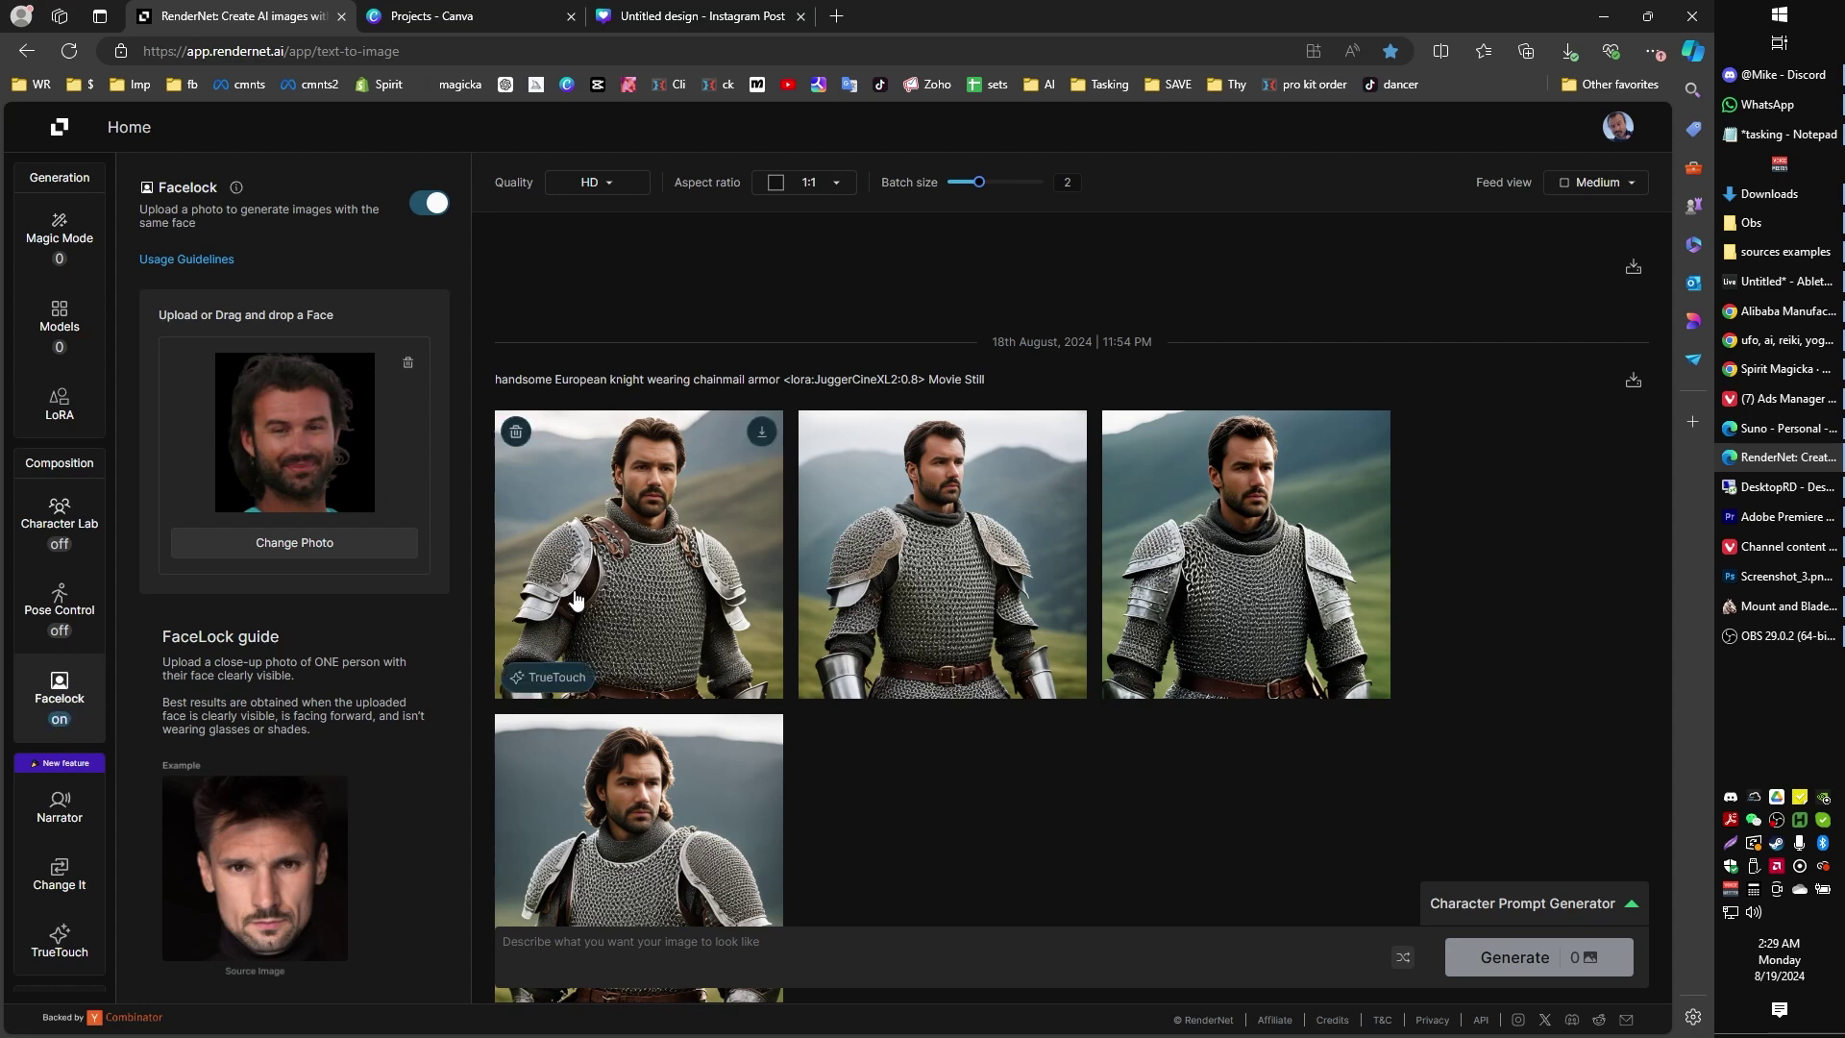
{"action": "left_click_drag", "start_coordinate": [780, 379], "coordinate": [495, 378]}
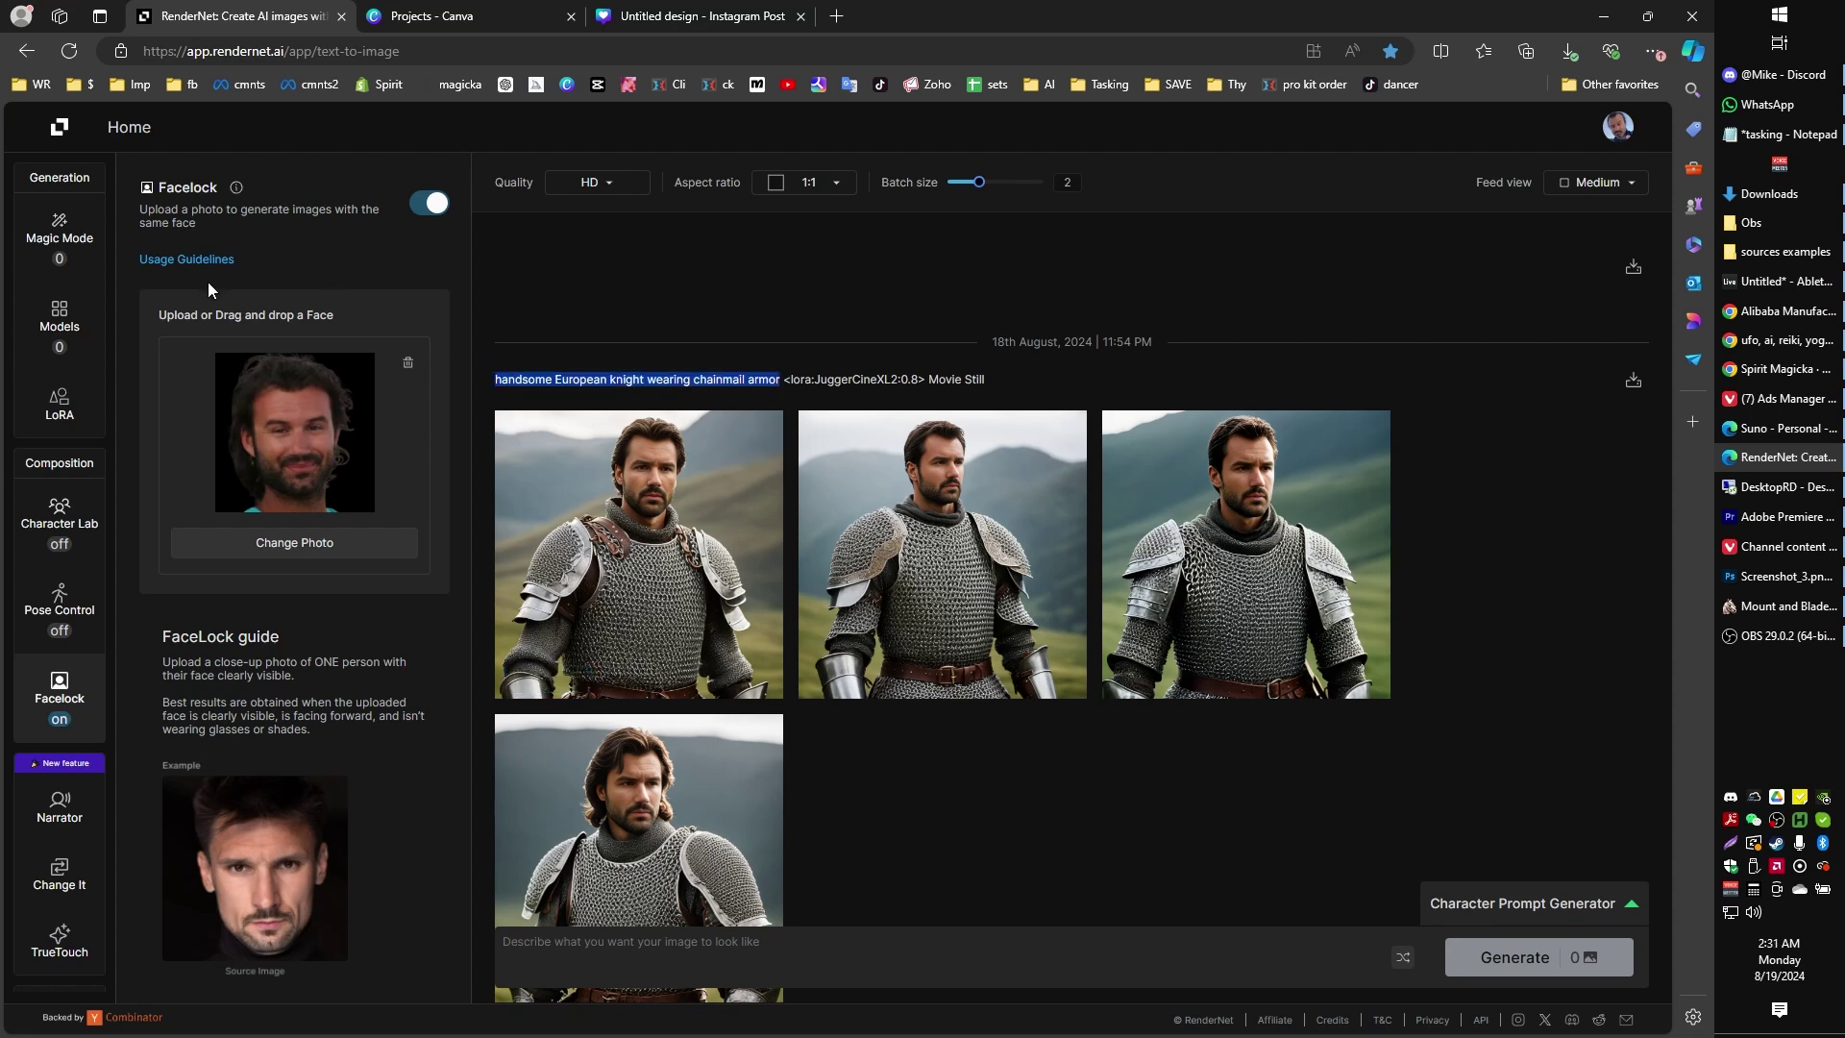
{"action": "left_click", "coordinate": [62, 329]}
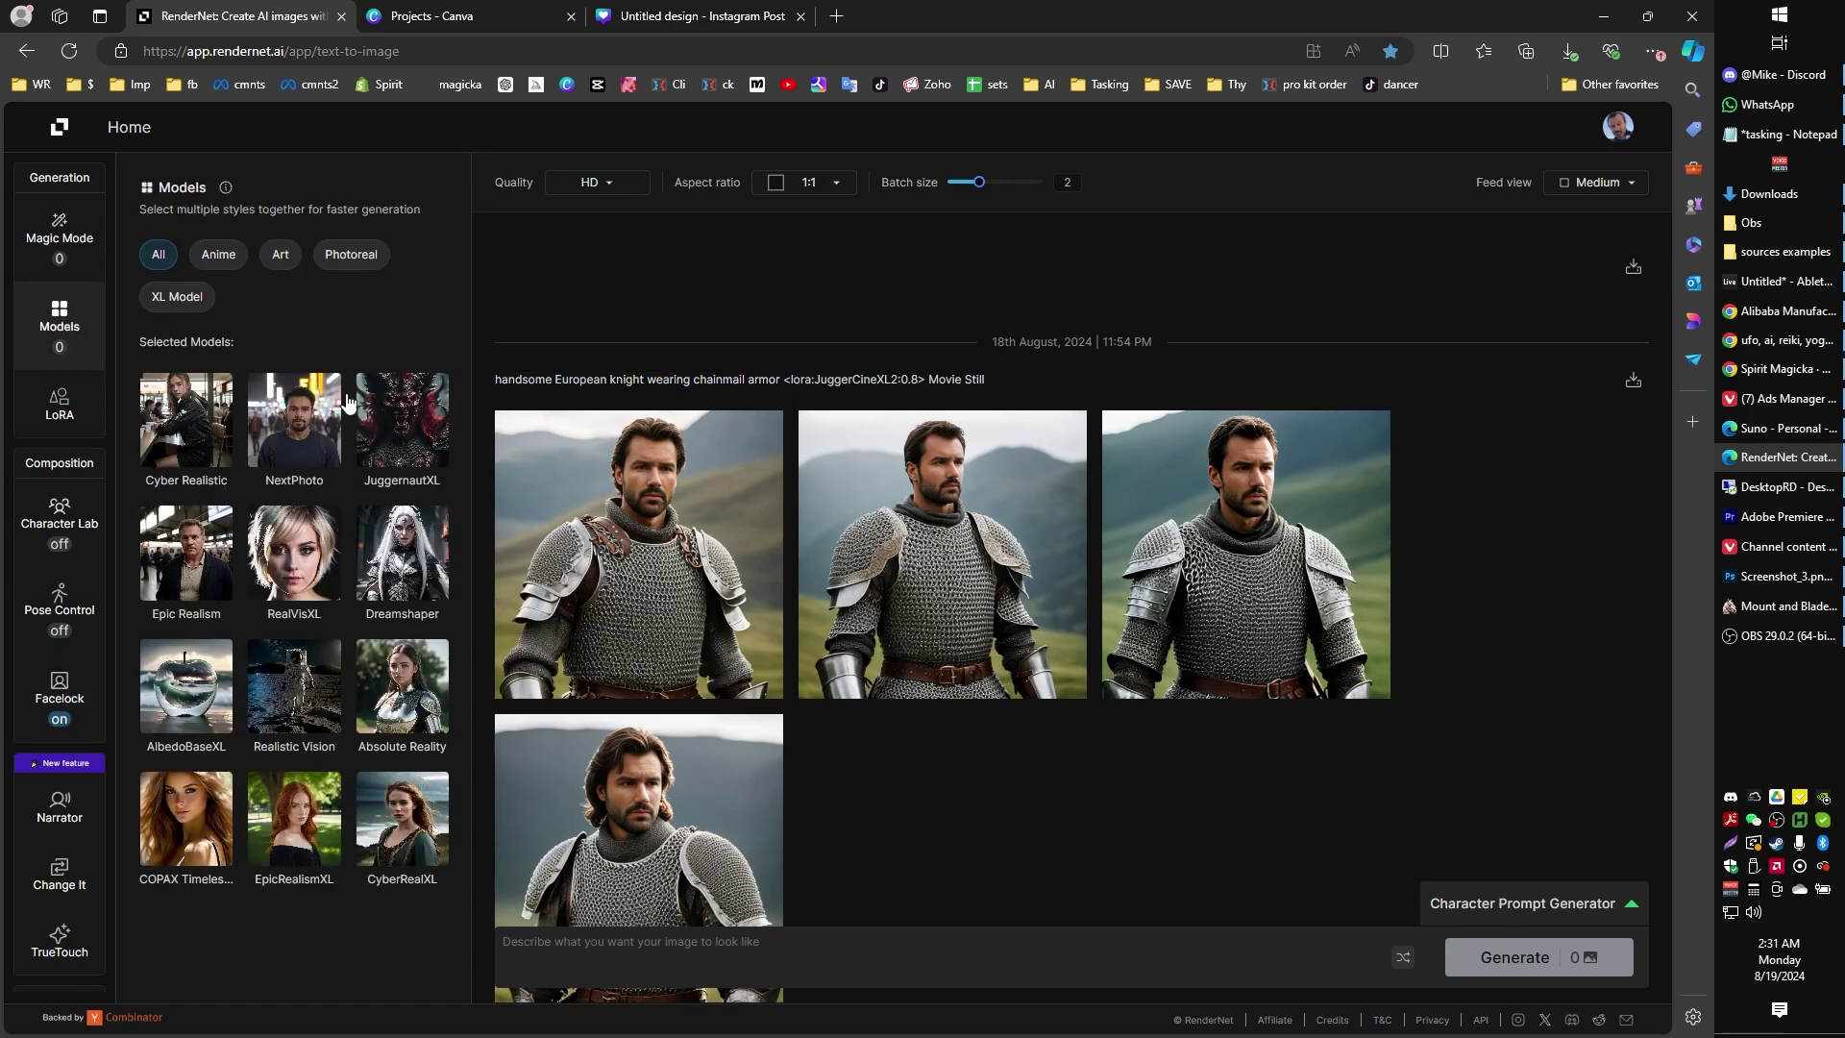
- Choose JuggernautXL and enter the prompt 'a European knight in armor', correcting the spelling
{"action": "left_click", "coordinate": [415, 420]}
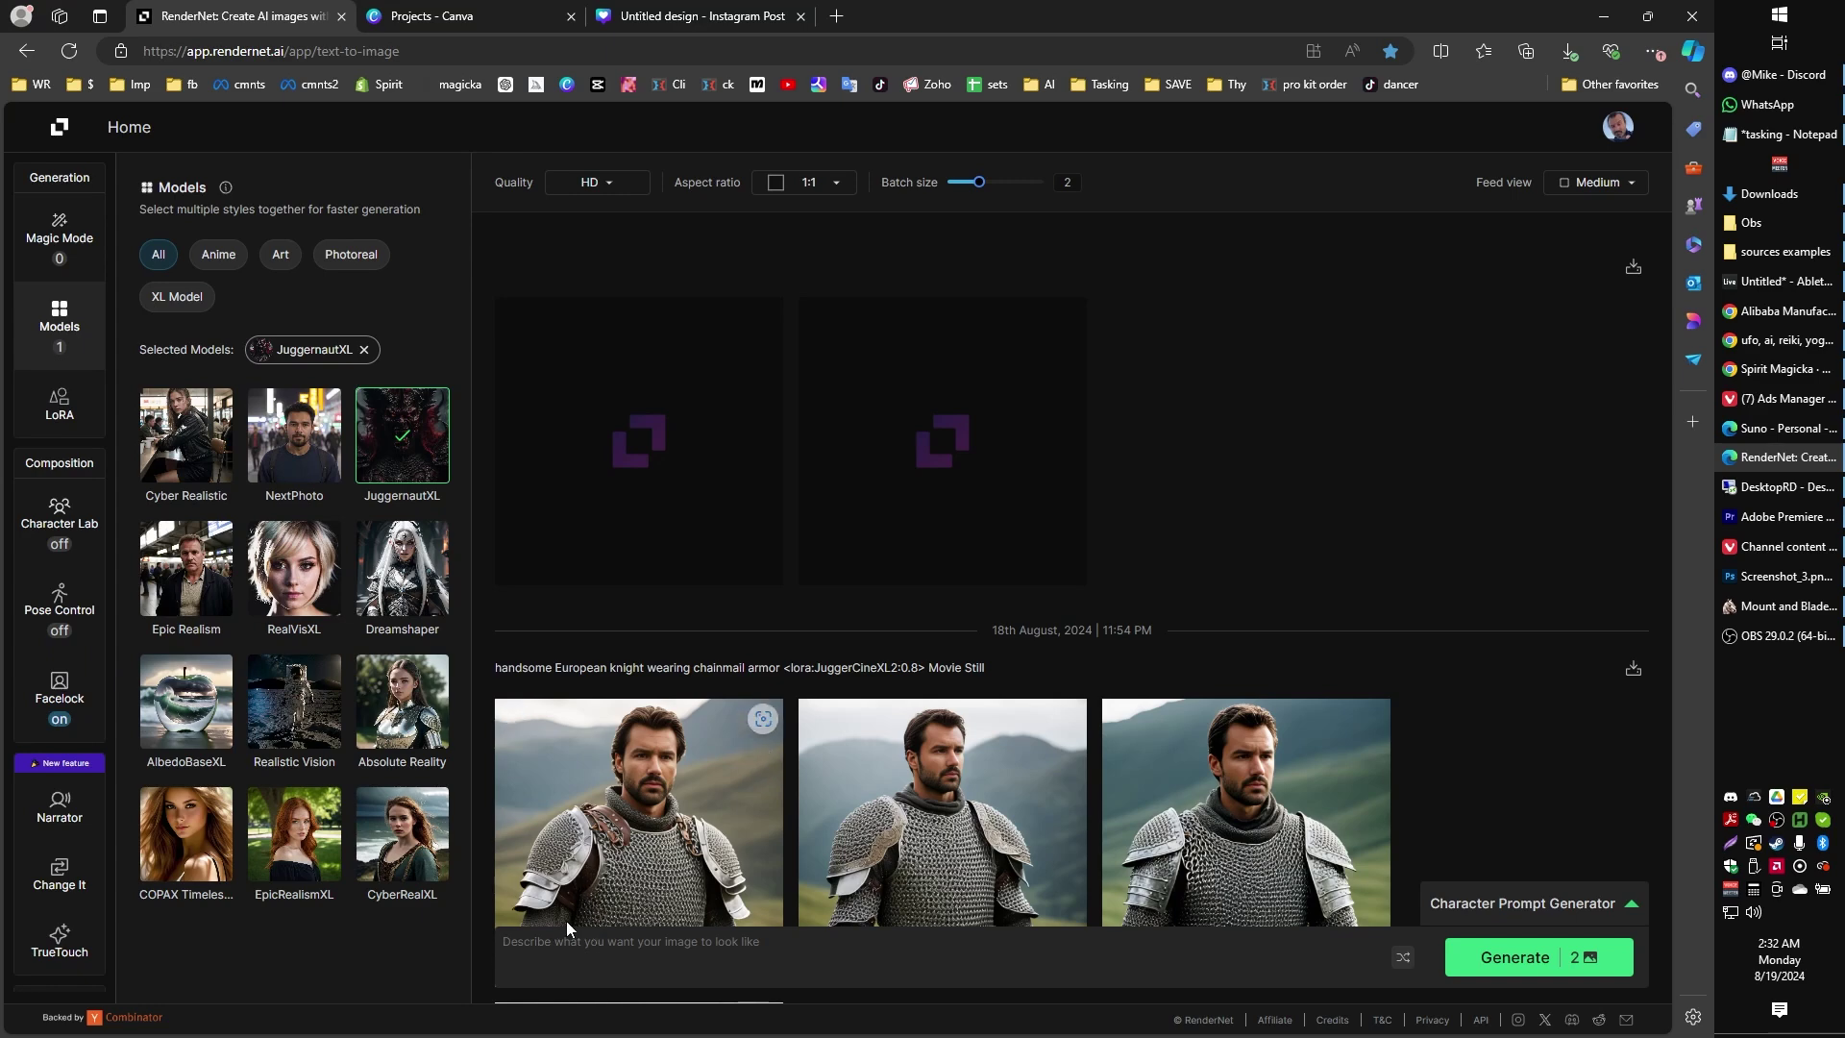
{"action": "type", "text": "a europea"}
{"action": "type", "text": "n knight in armor"}
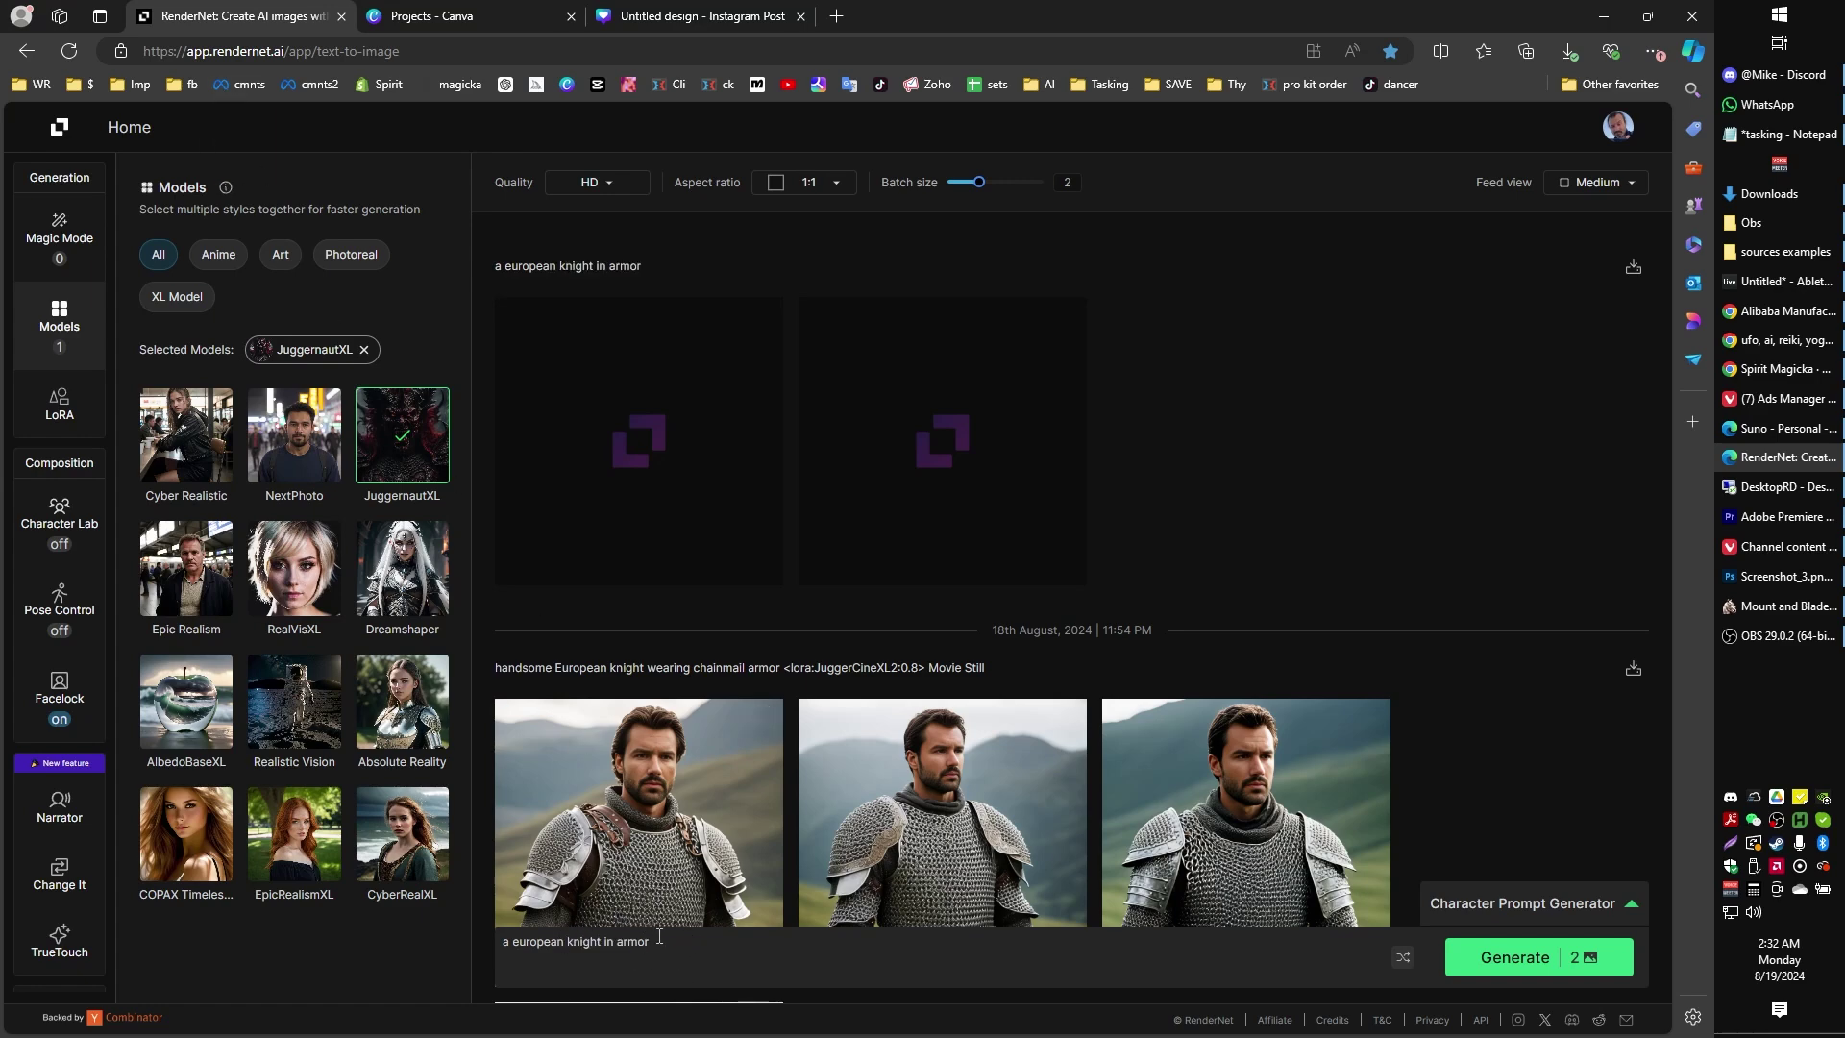
{"action": "right_click", "coordinate": [554, 947]}
{"action": "left_click", "coordinate": [614, 726]}
- Keep HD quality and 1:1 aspect ratio, raise batch size to 4, then lower it to 3
{"action": "left_click", "coordinate": [626, 186]}
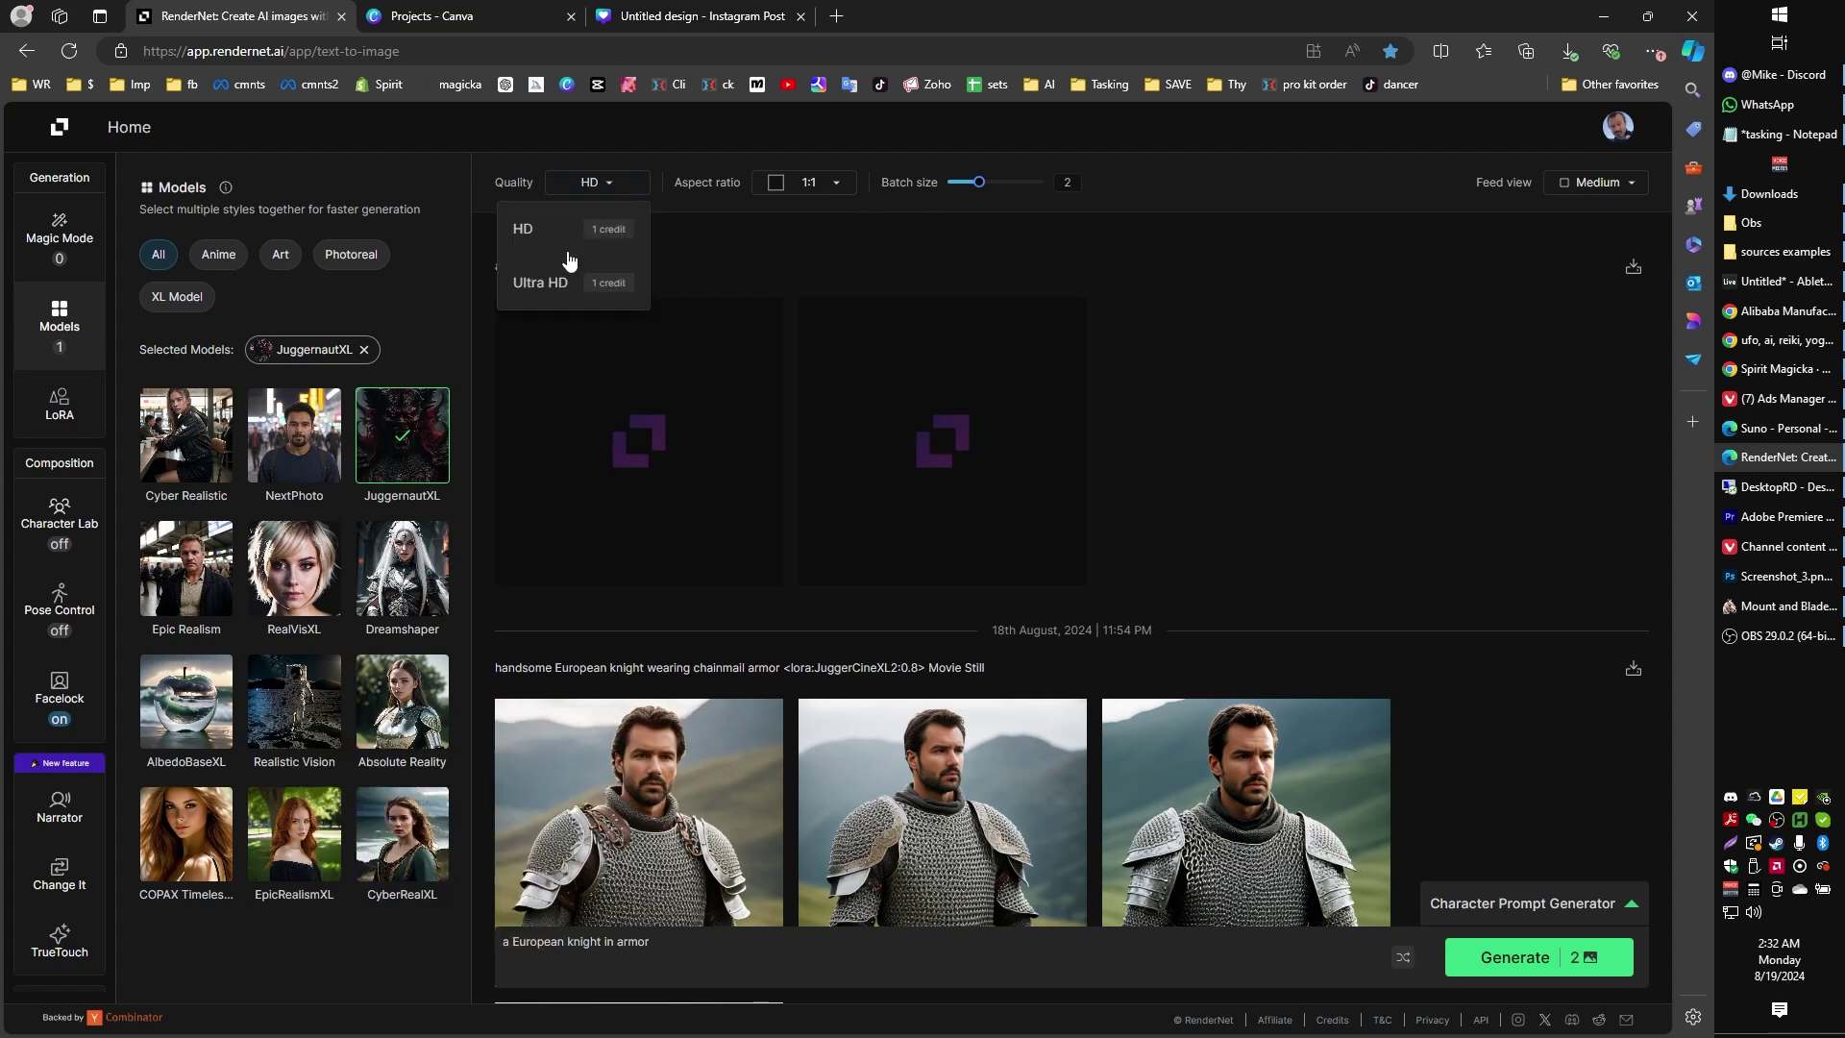
{"action": "left_click", "coordinate": [538, 233]}
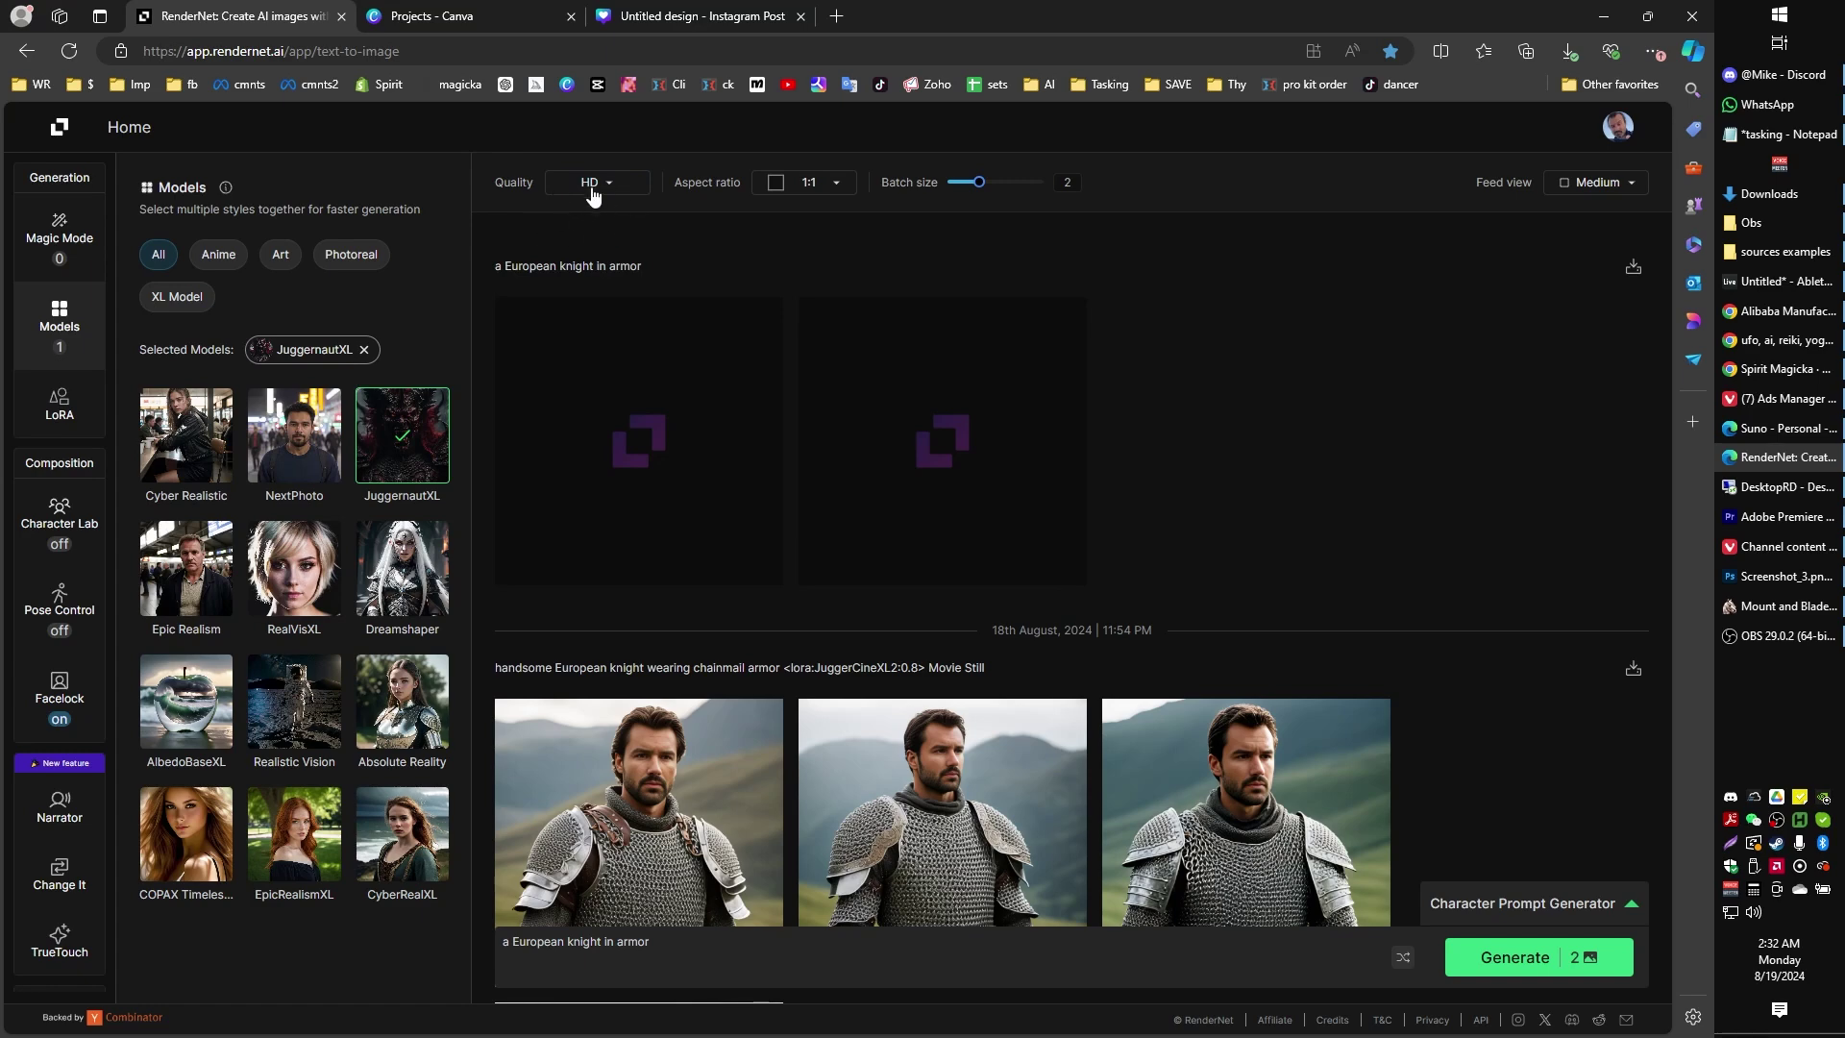
{"action": "left_click", "coordinate": [834, 183]}
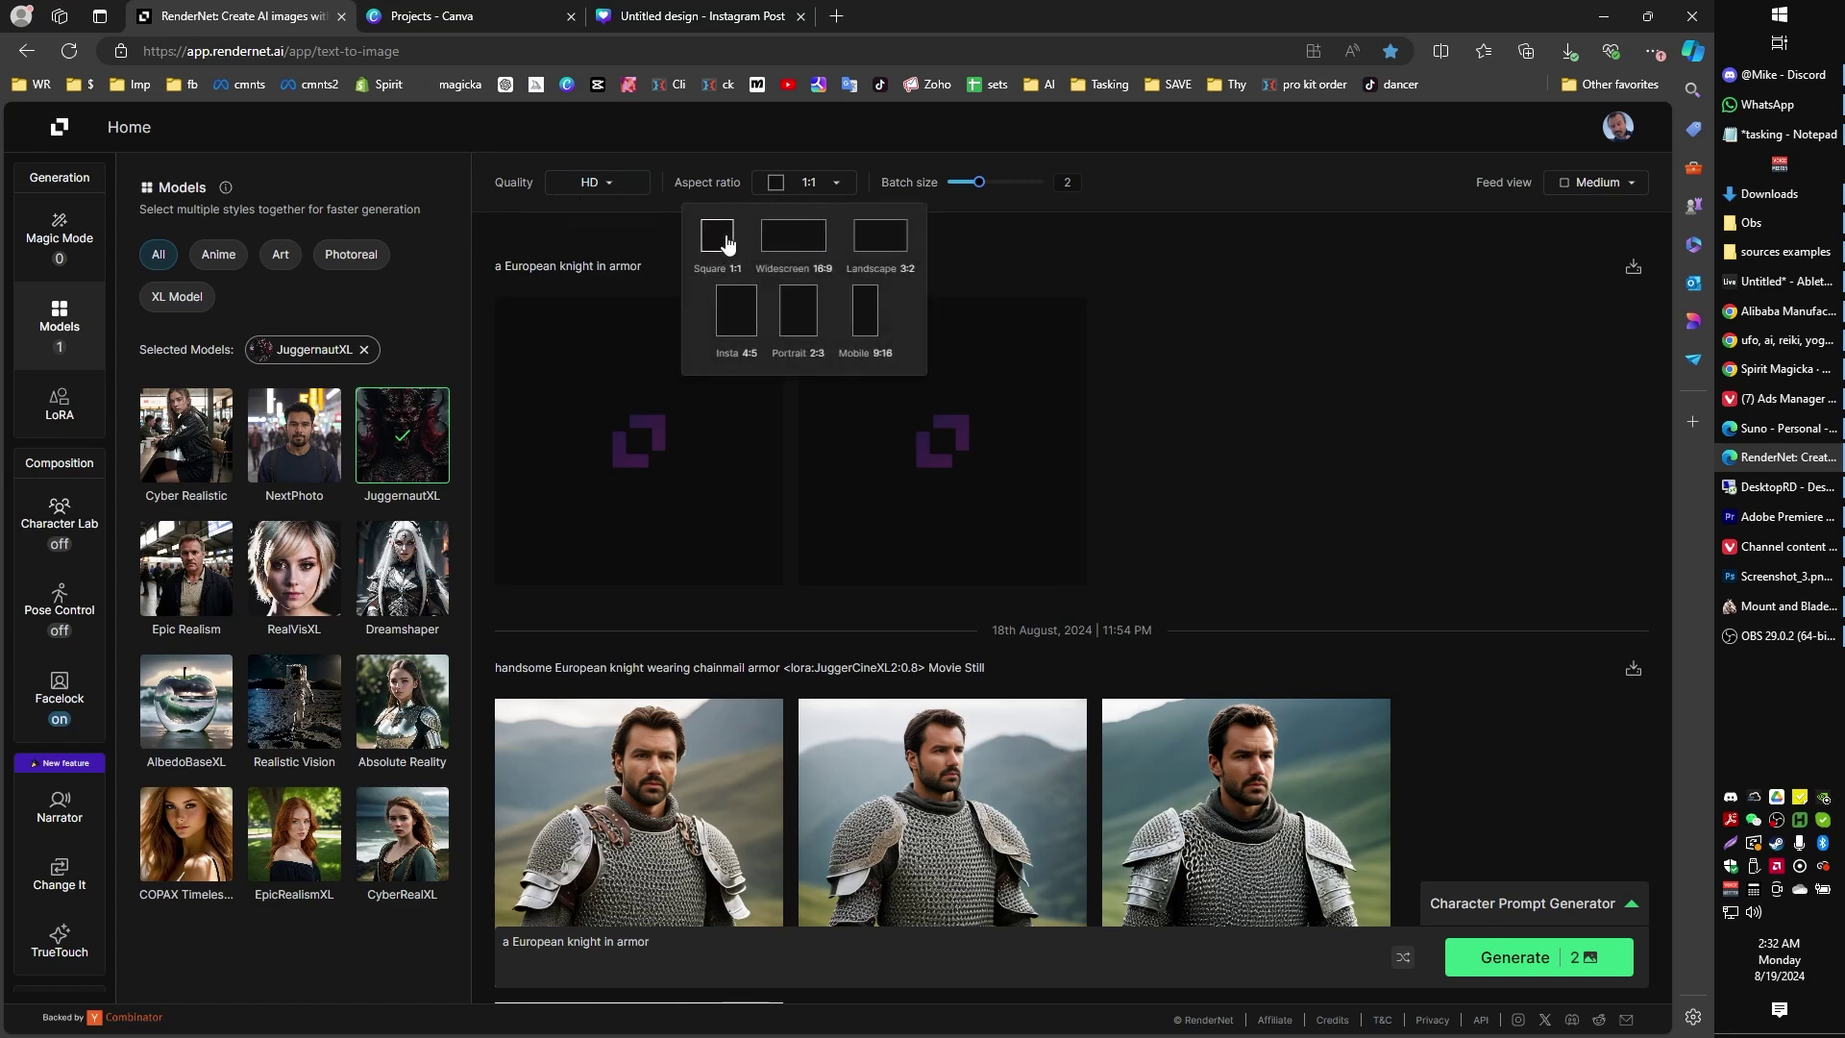
{"action": "left_click", "coordinate": [839, 183]}
{"action": "left_click", "coordinate": [839, 182]}
{"action": "left_click", "coordinate": [839, 182]}
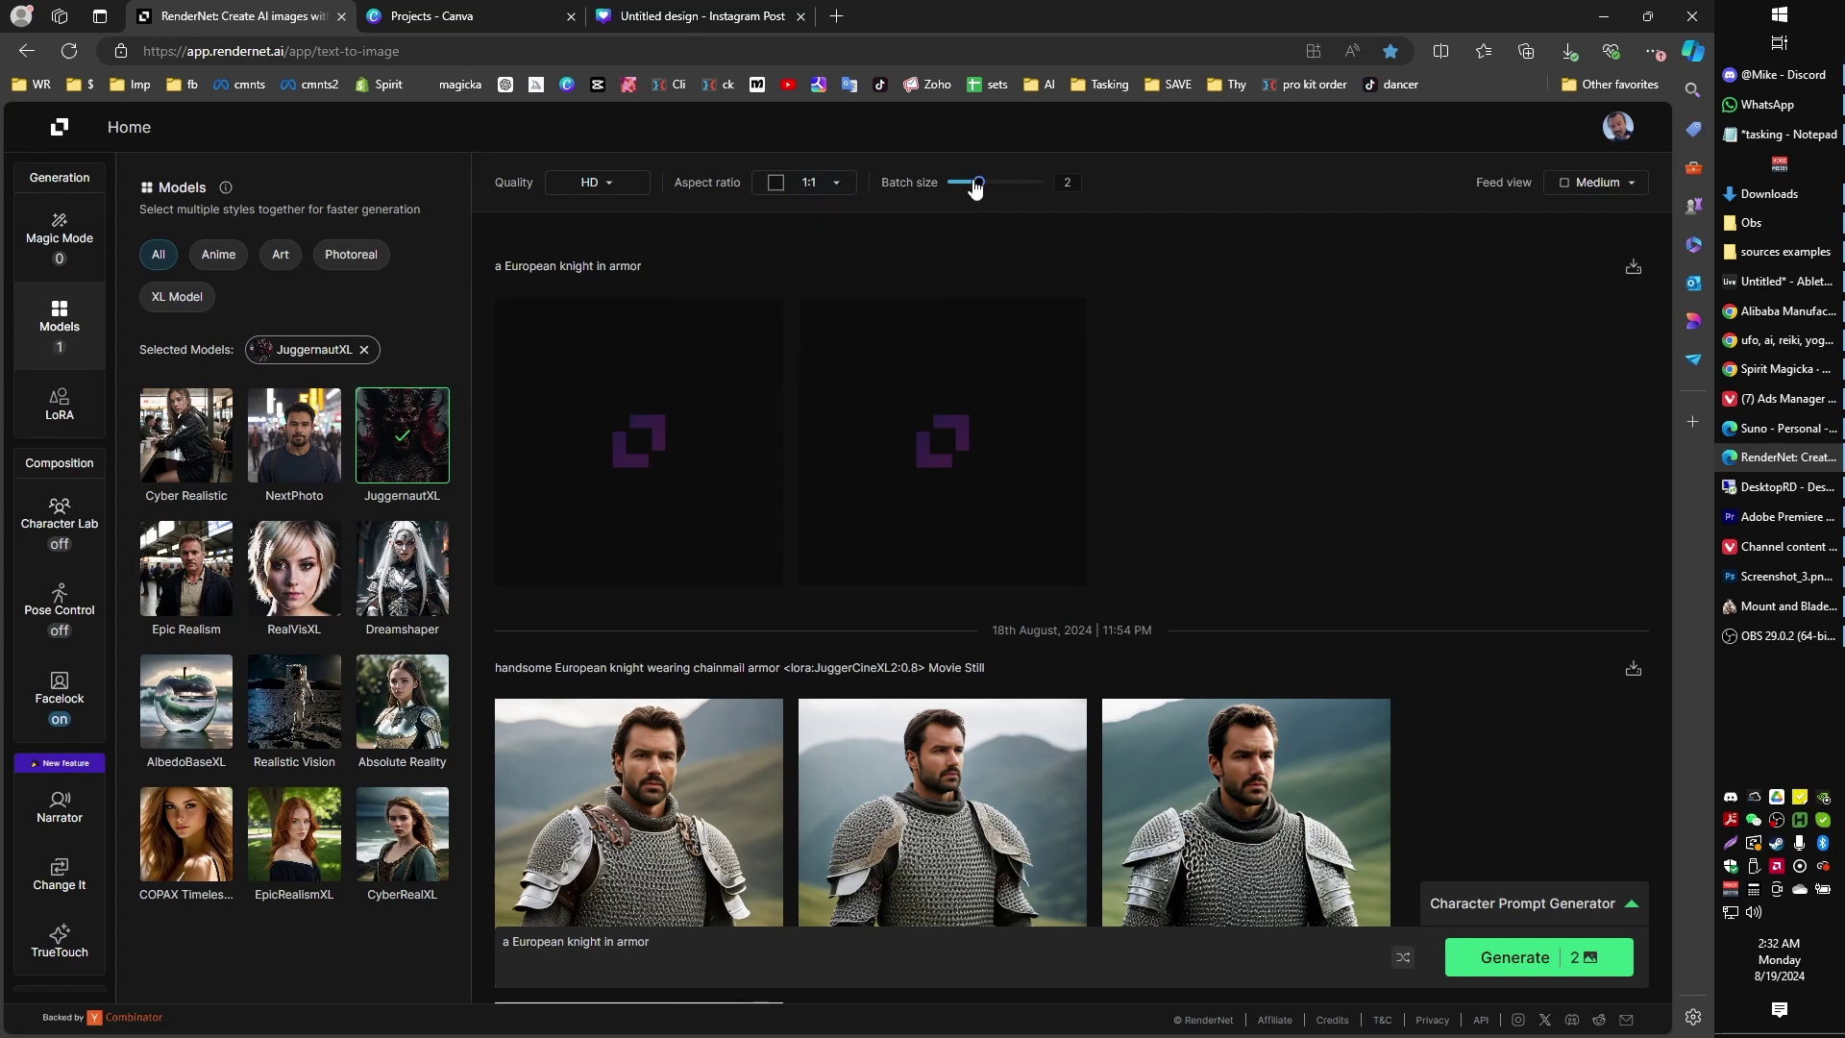
{"action": "left_click_drag", "start_coordinate": [977, 185], "coordinate": [1055, 192]}
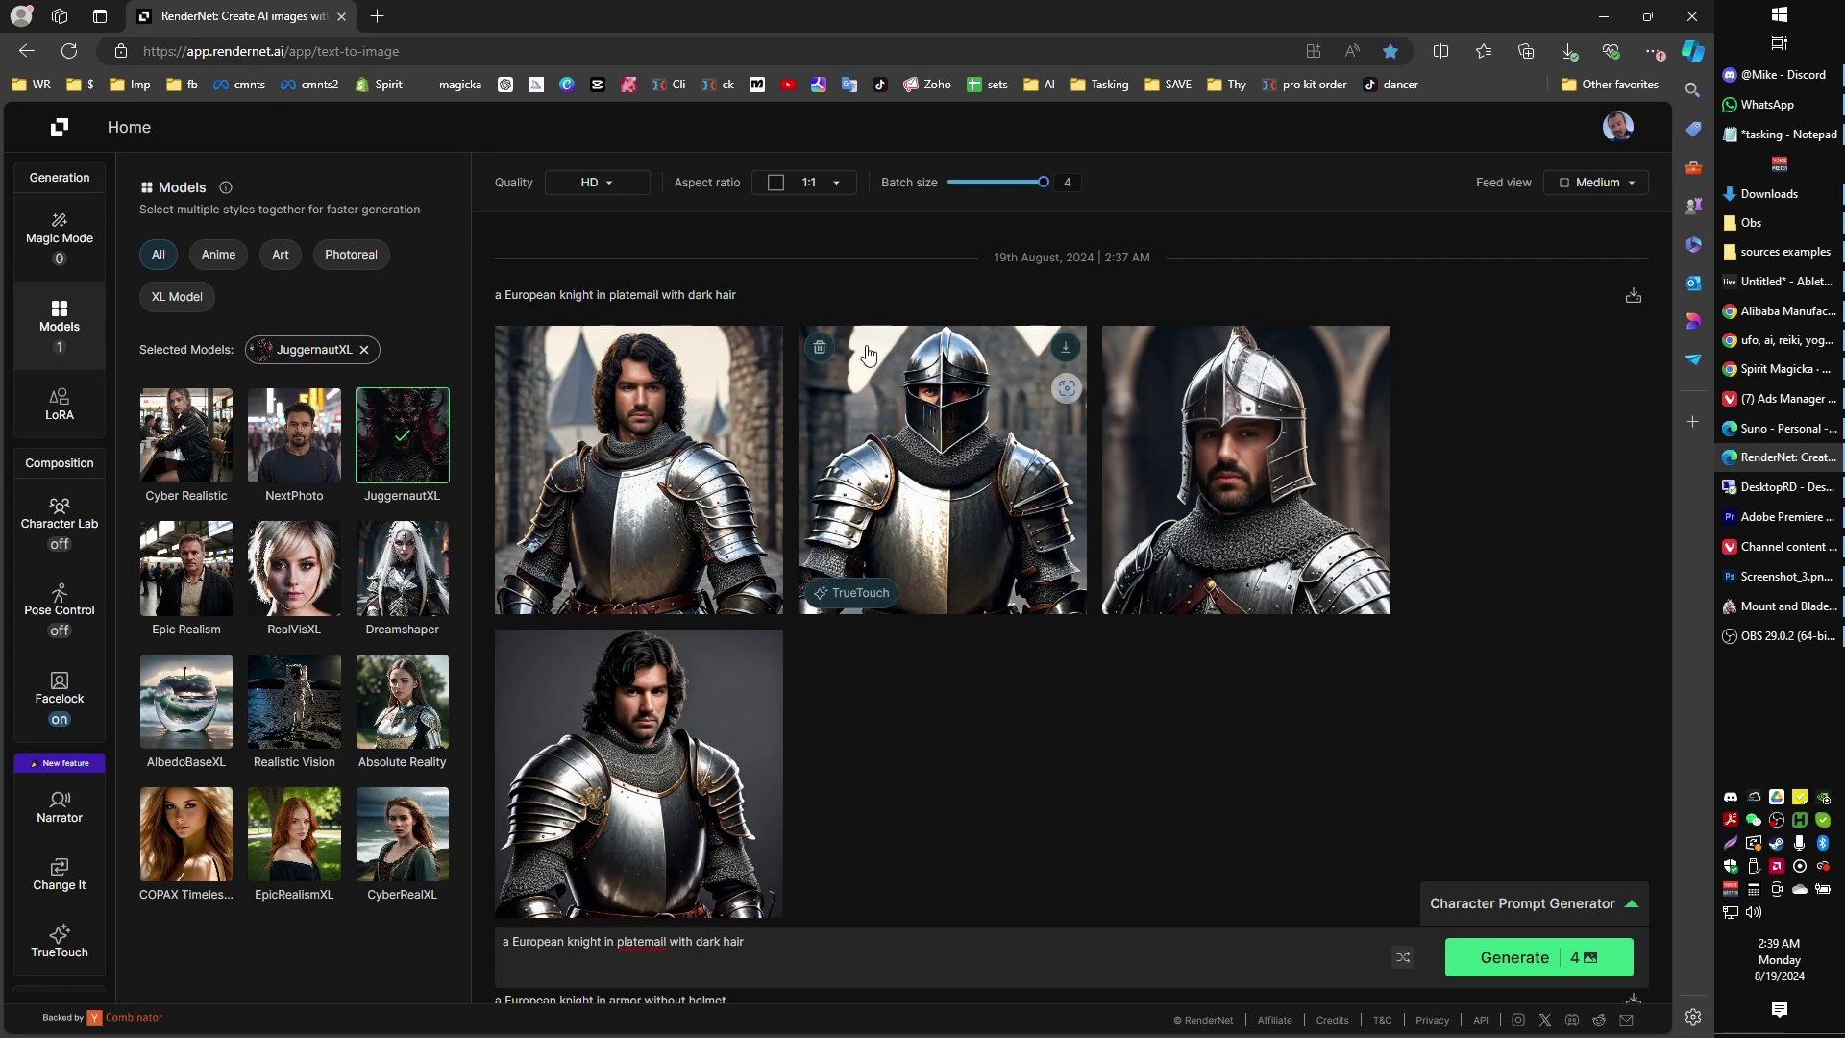
{"action": "left_click_drag", "start_coordinate": [1043, 192], "coordinate": [1016, 193]}
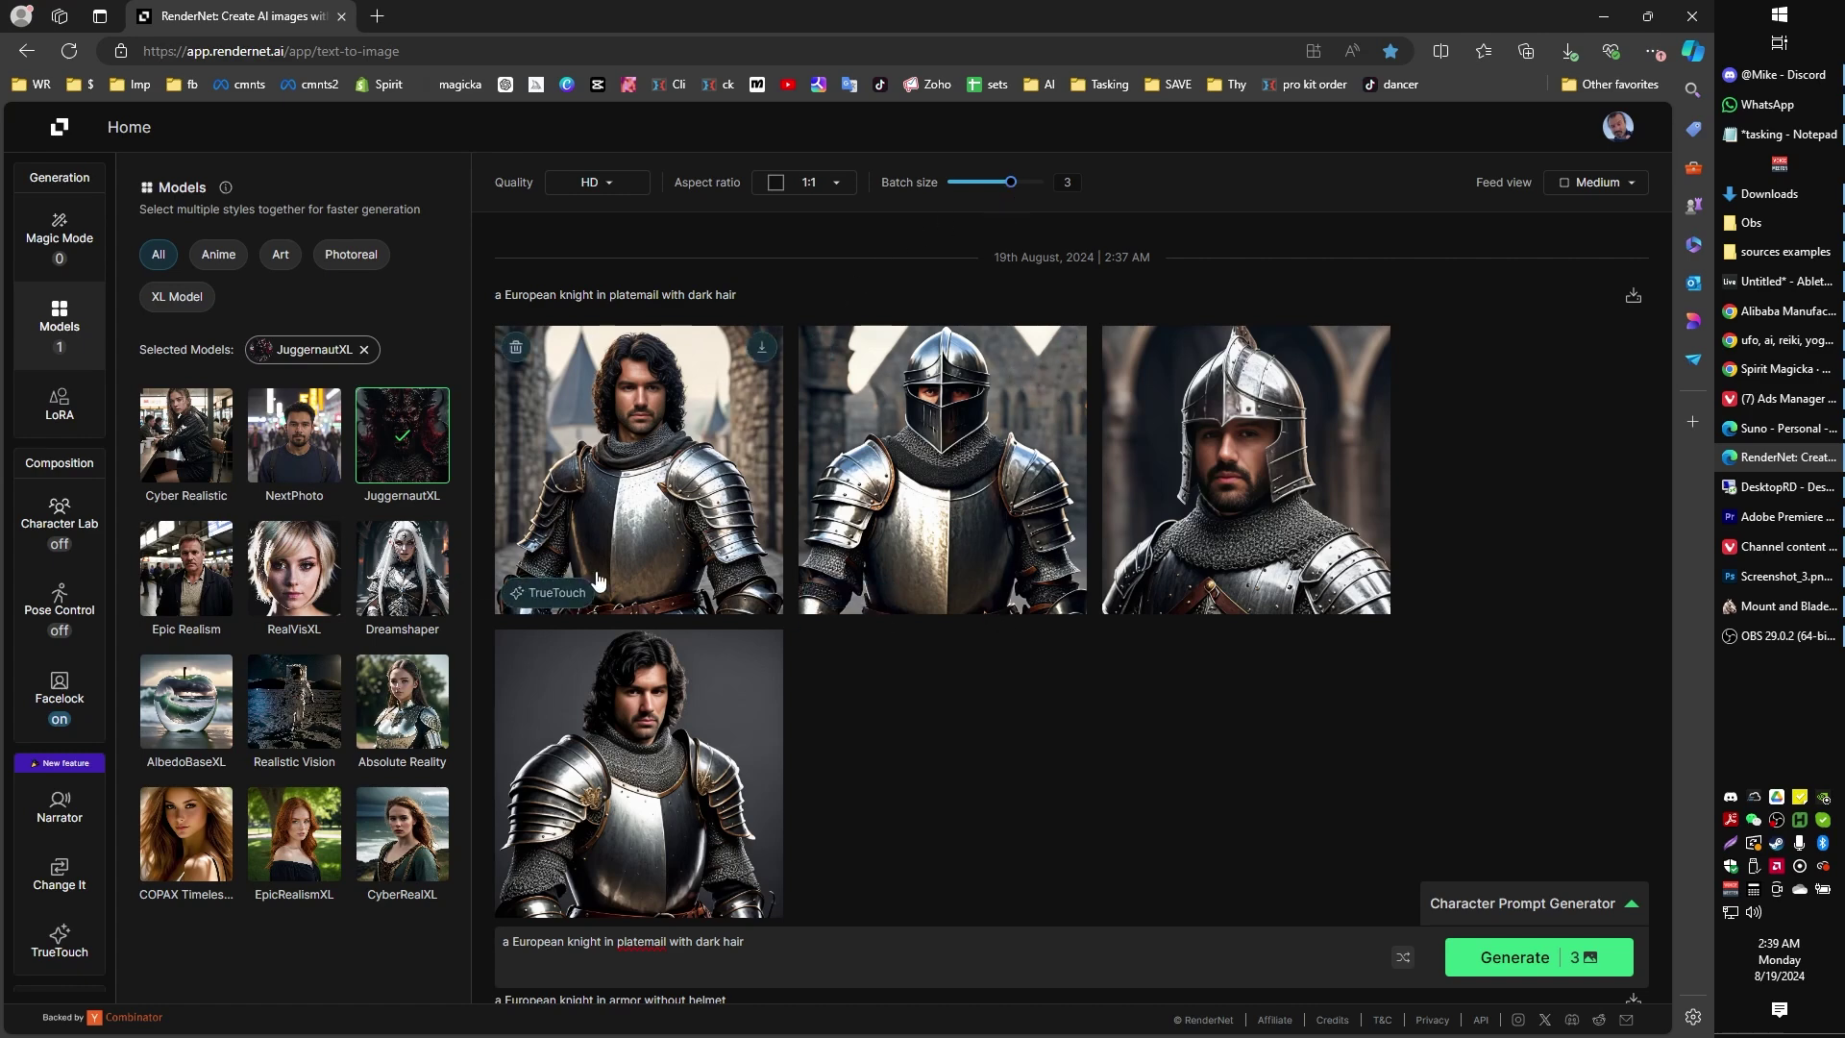
- Preview the visored knight full size, then add Epic Realism as a second model
{"action": "left_click", "coordinate": [855, 487]}
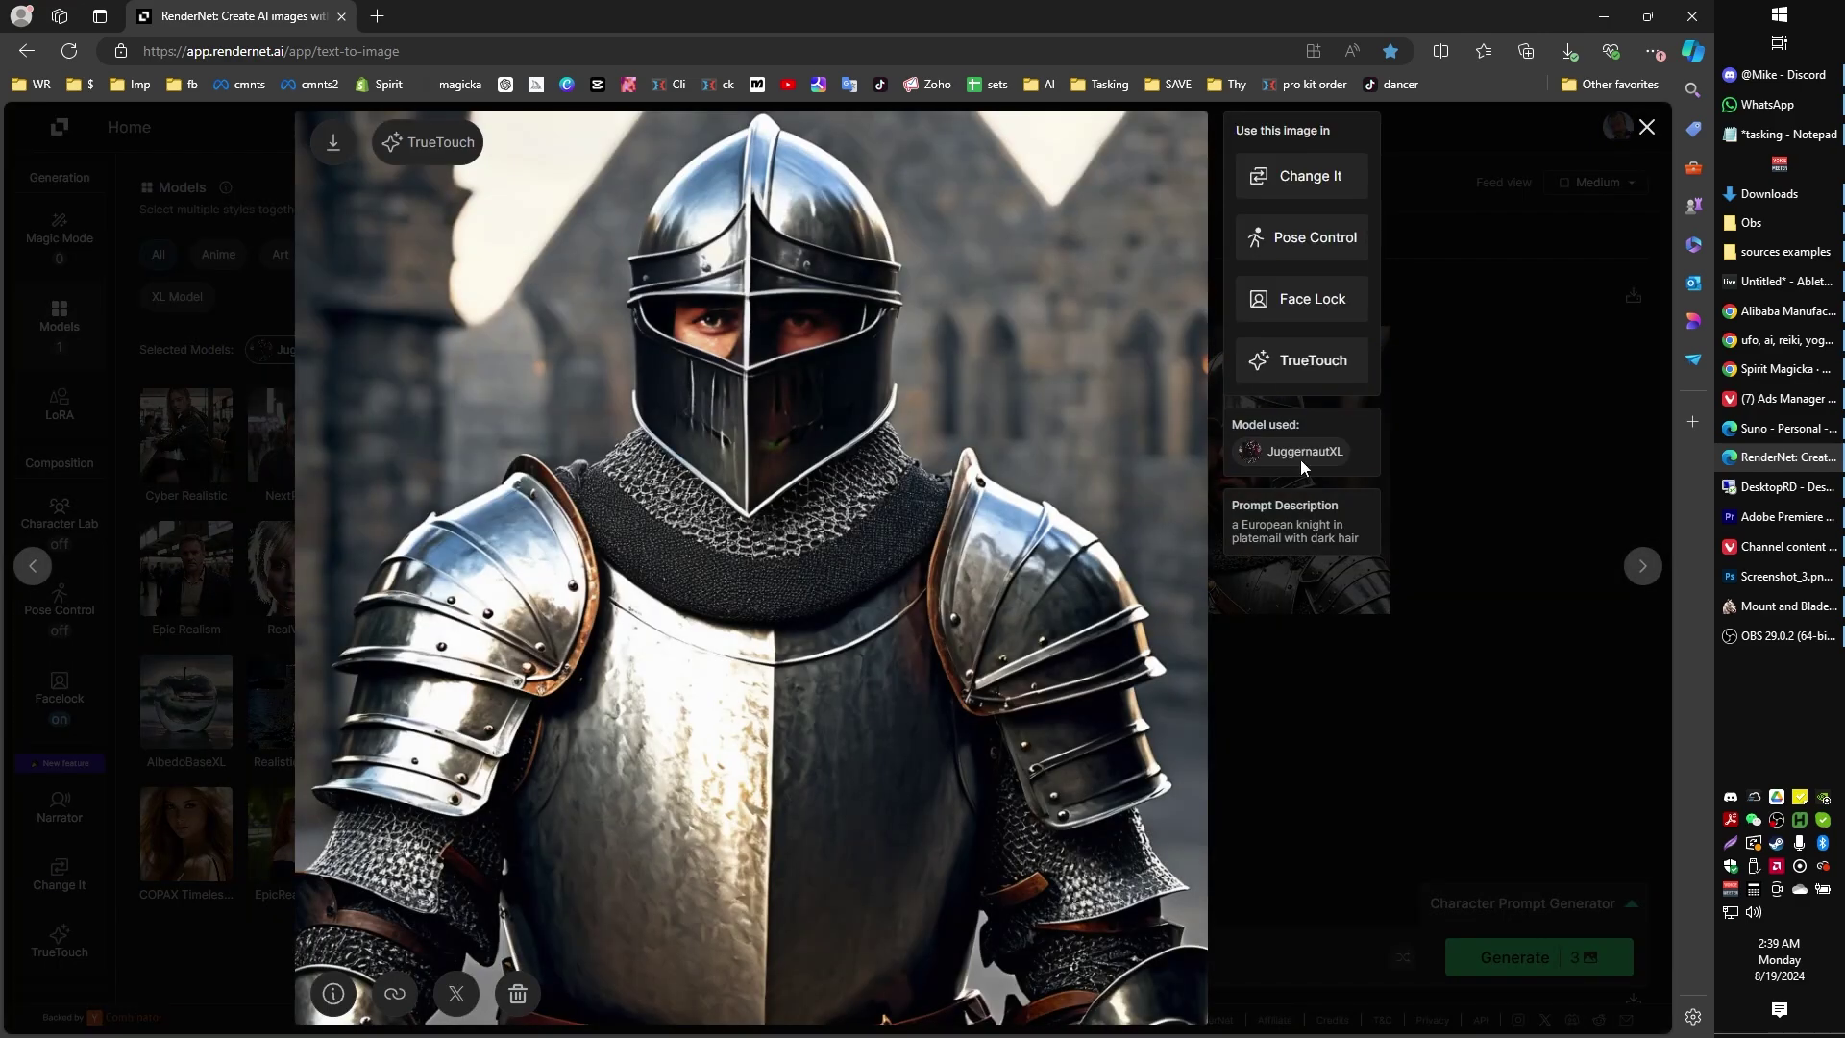
{"action": "key", "text": "Escape"}
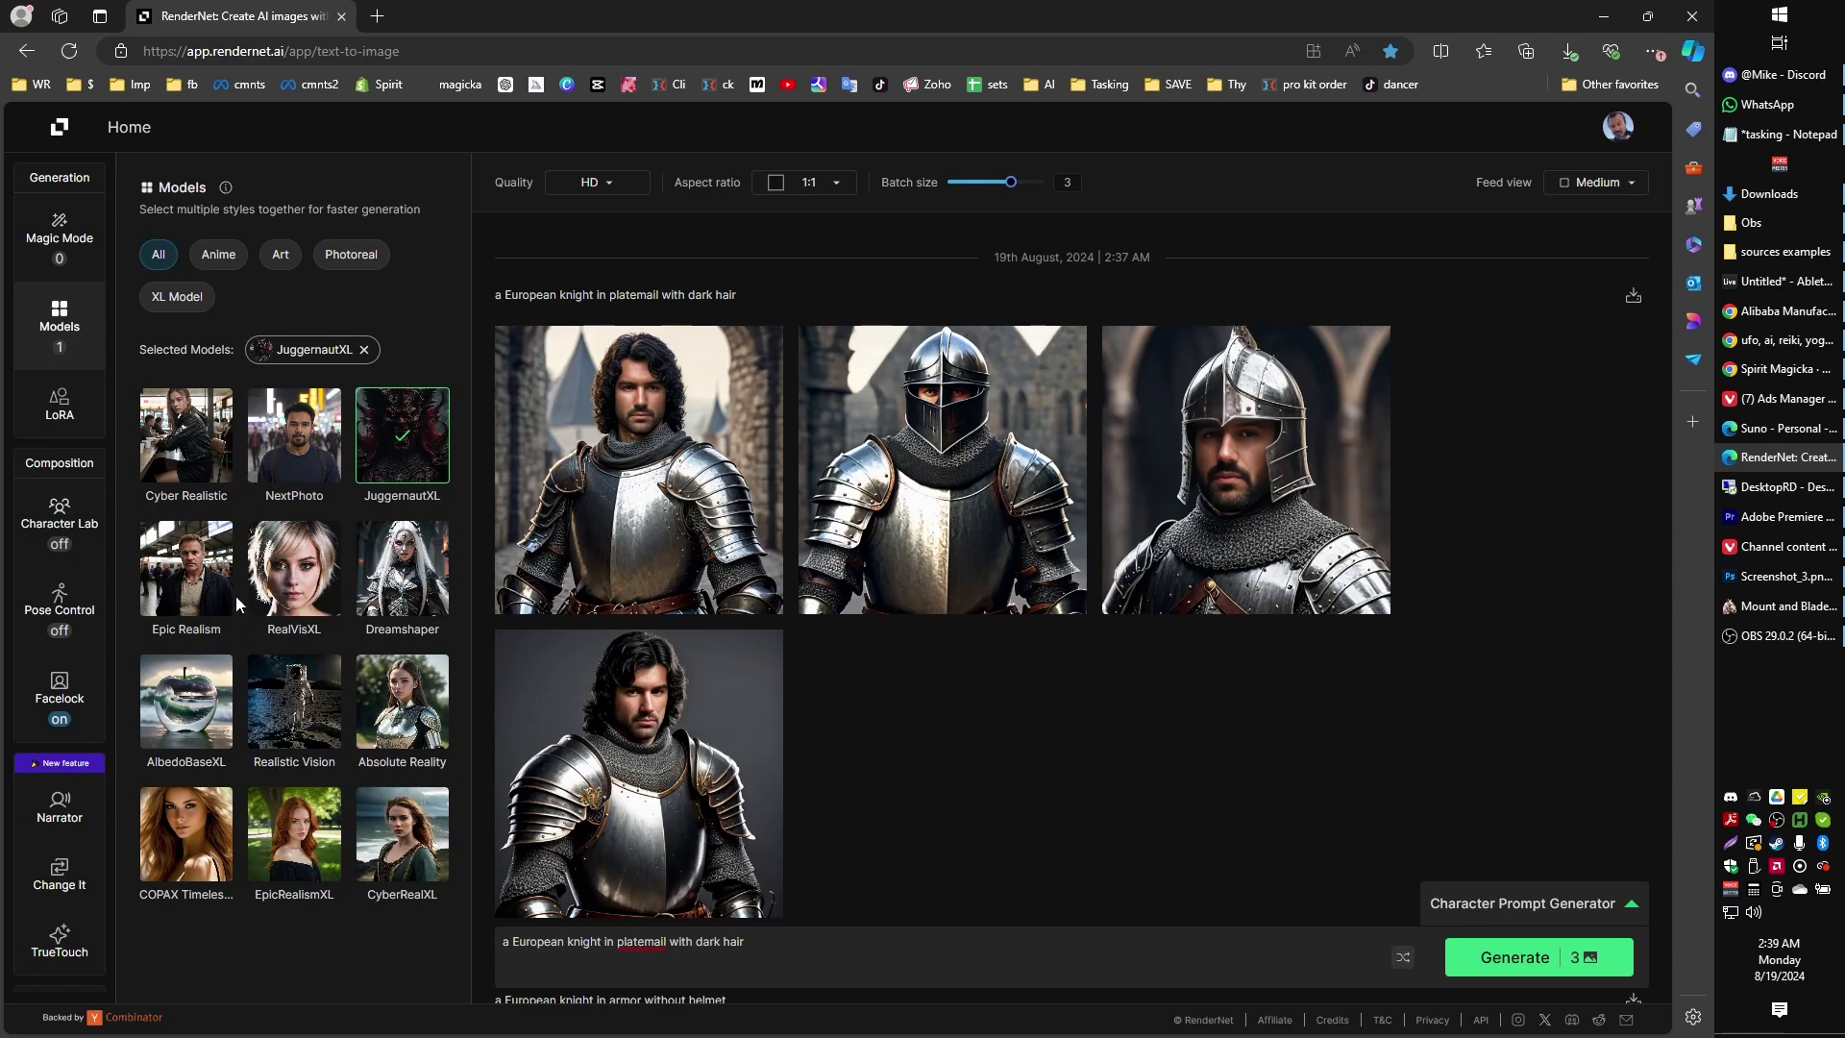
{"action": "left_click", "coordinate": [160, 552]}
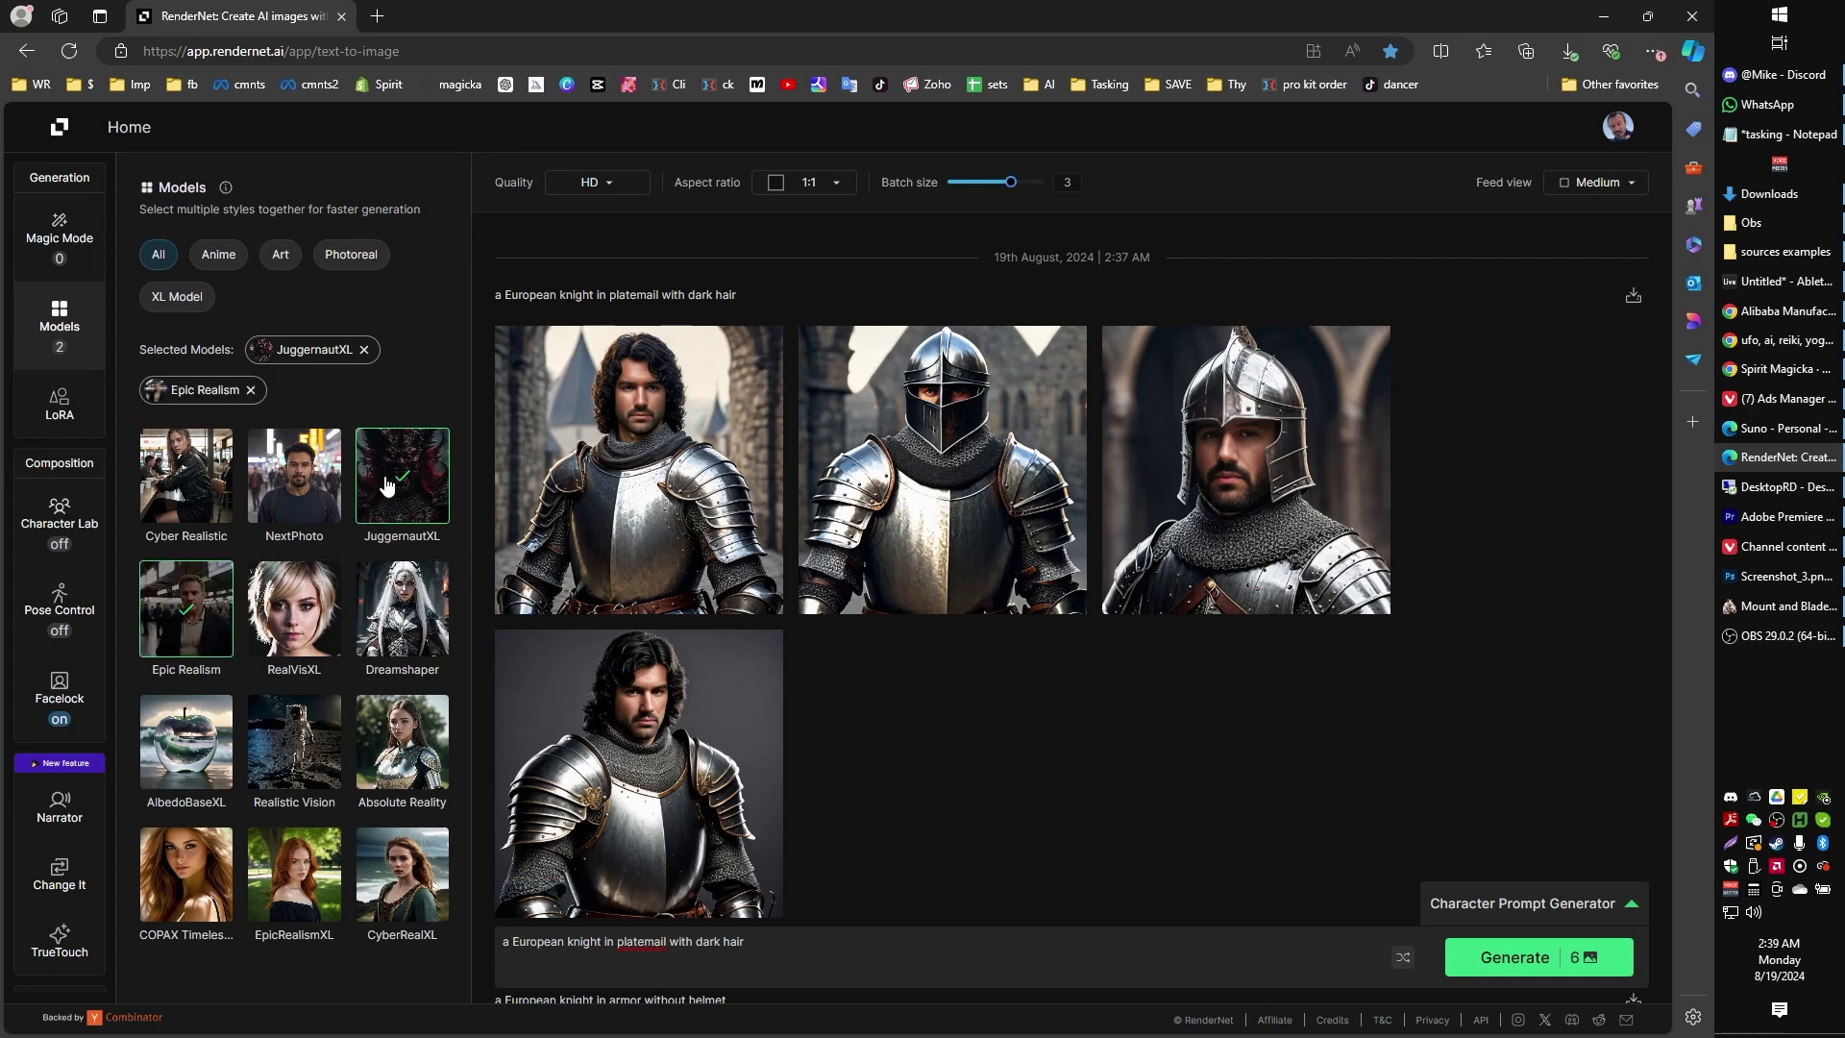
- Add COPAX Timeless XL as a third model and generate nine knight portraits, three per model
{"action": "left_click", "coordinate": [178, 895]}
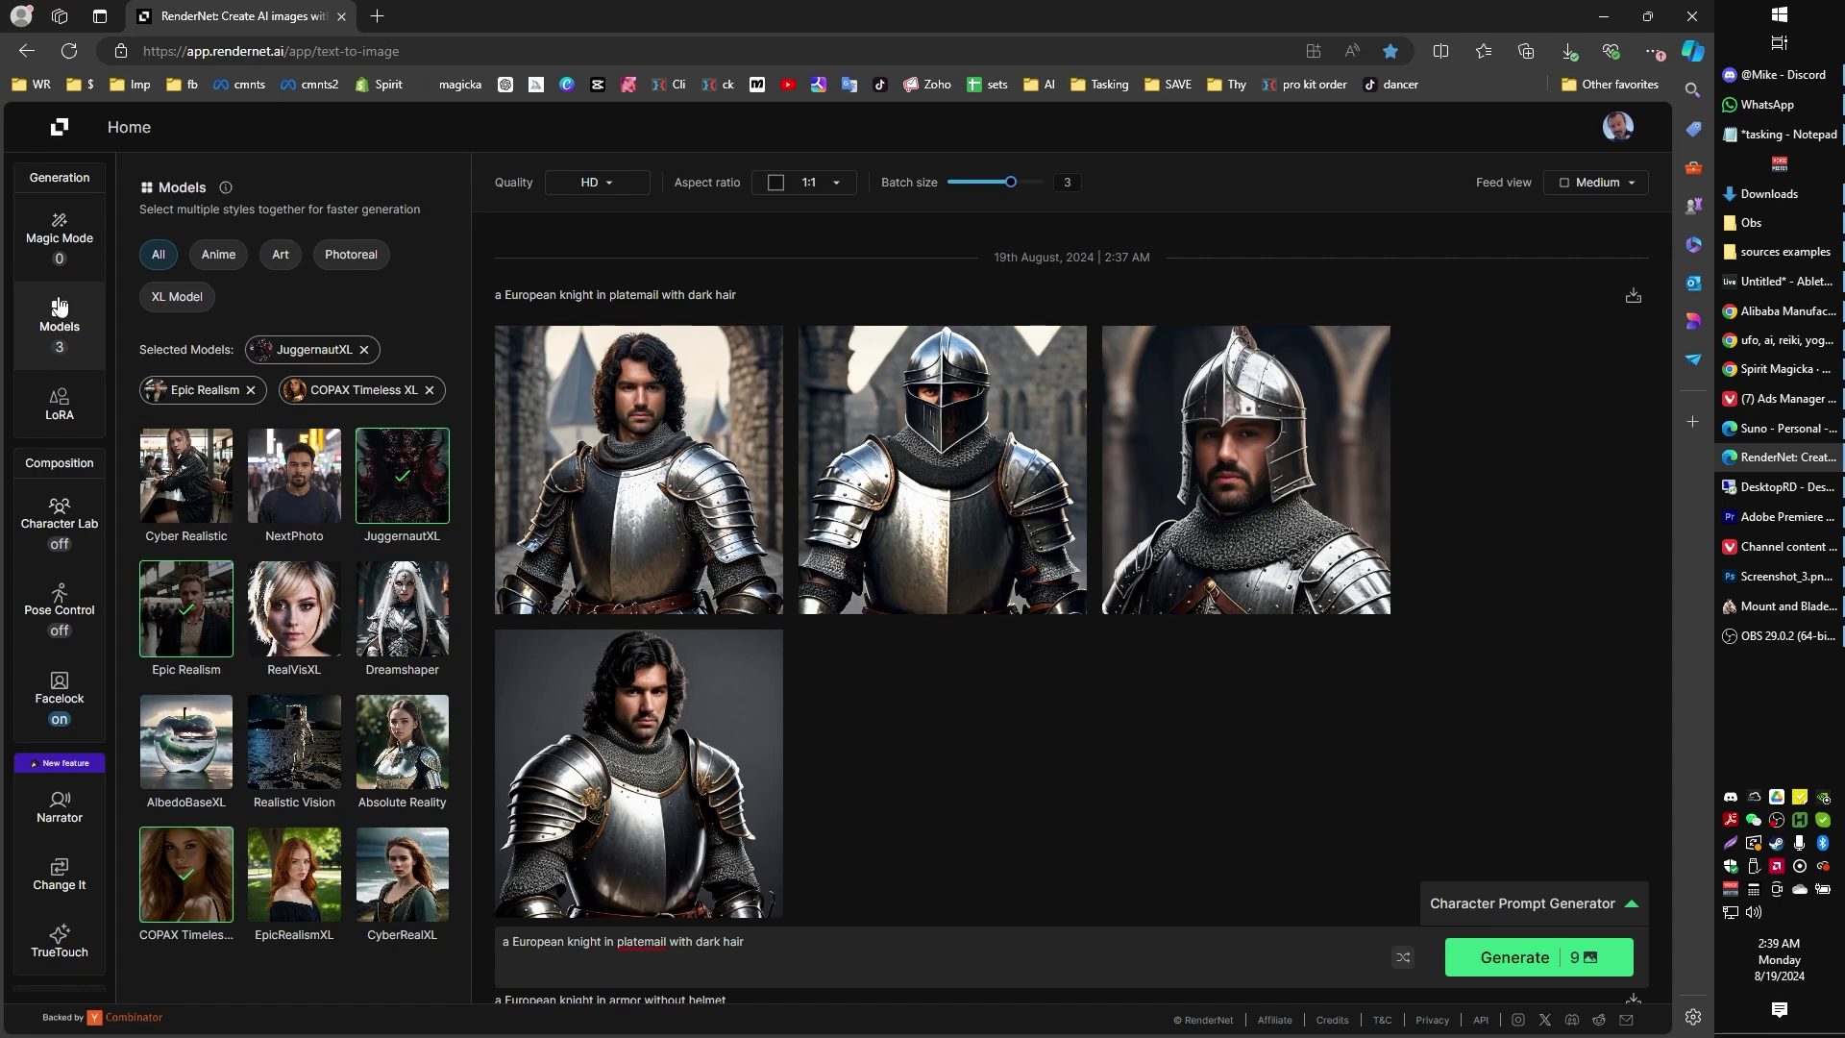
{"action": "left_click", "coordinate": [1517, 973]}
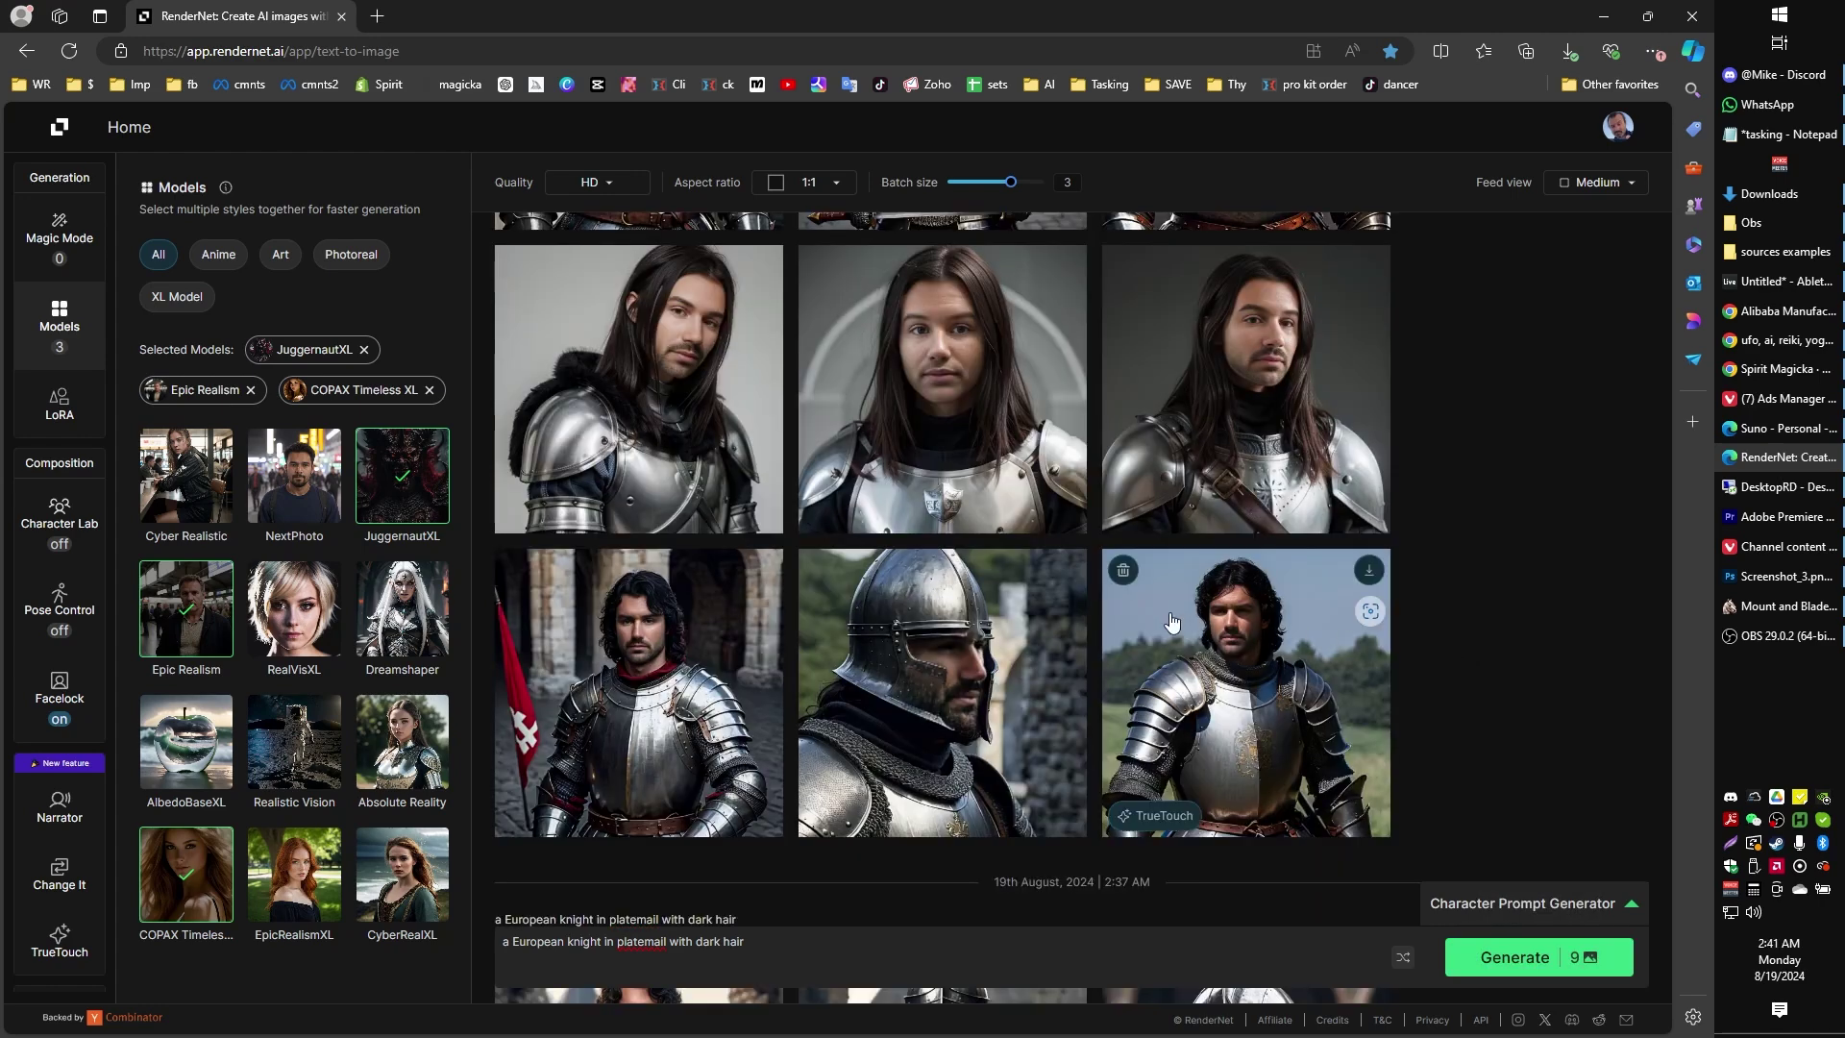
{"action": "scroll", "coordinate": [1178, 630], "scroll_direction": "up", "scroll_amount": 3}
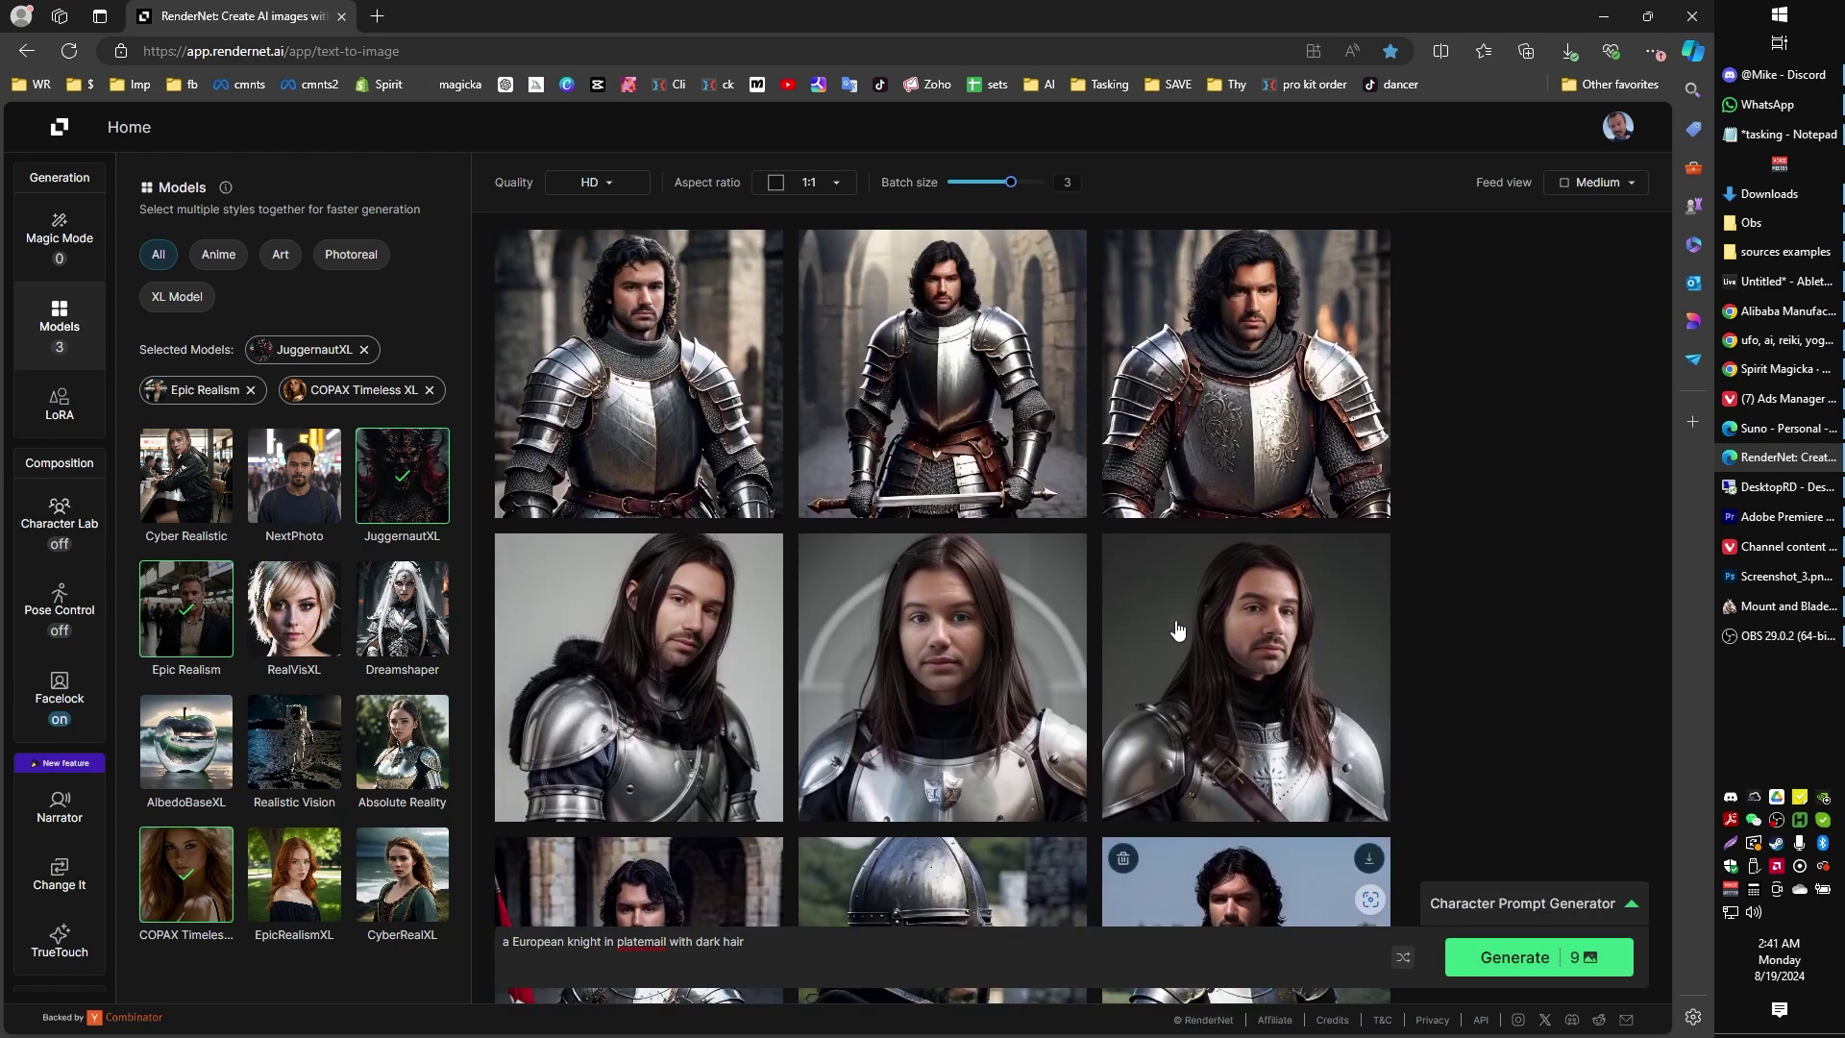
{"action": "left_click", "coordinate": [663, 336]}
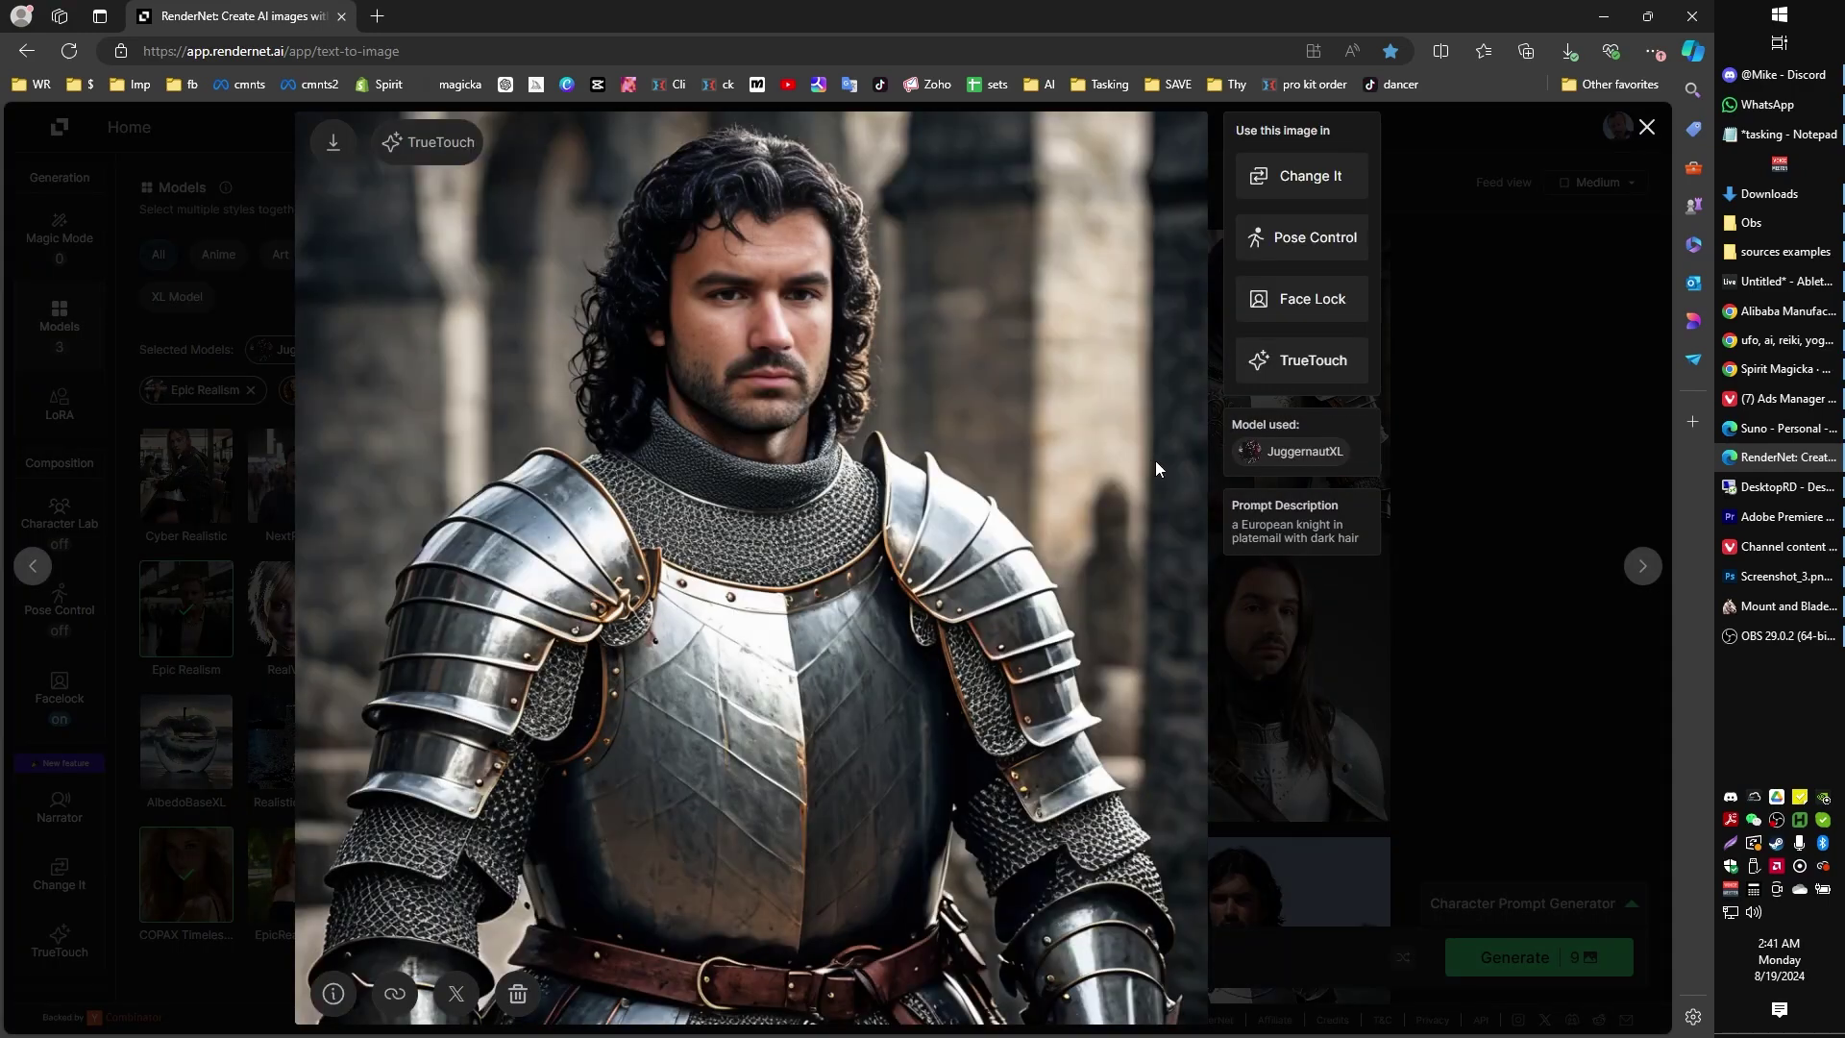
{"action": "key", "text": "Escape"}
{"action": "left_click", "coordinate": [1003, 375]}
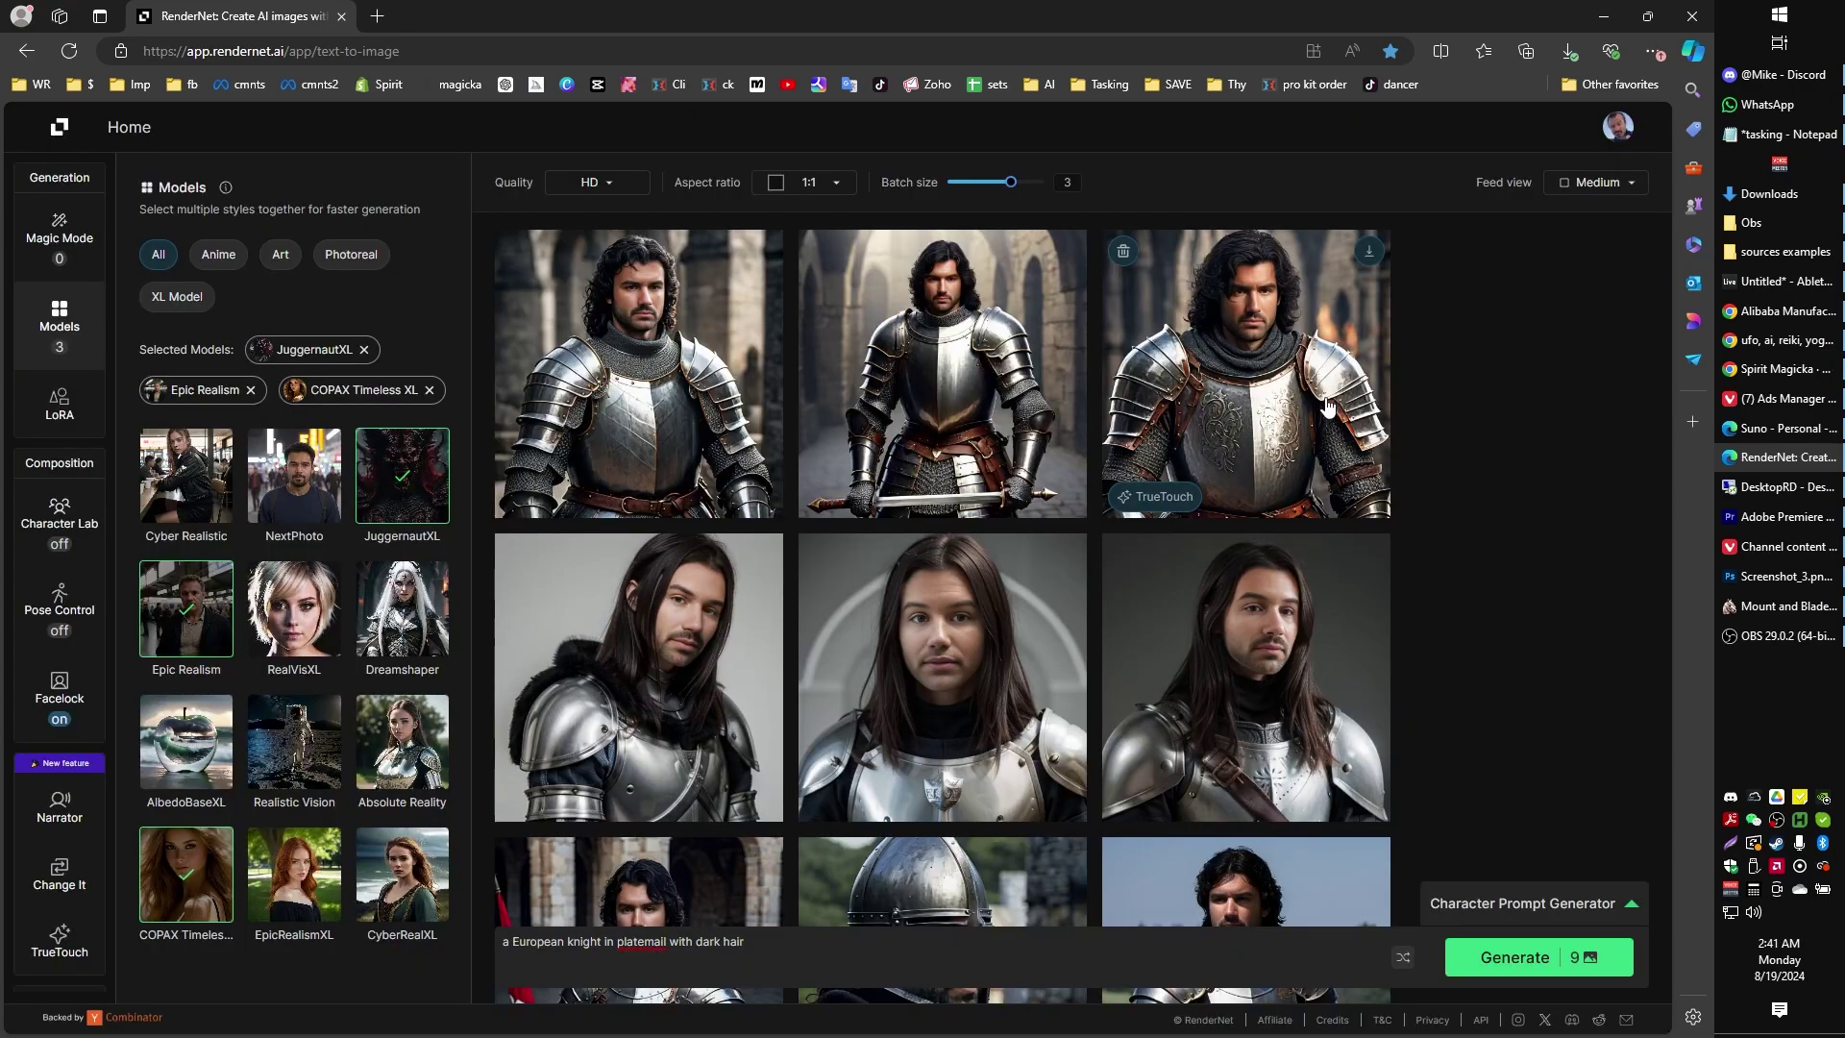
{"action": "left_click", "coordinate": [1327, 406]}
{"action": "key", "text": "Escape"}
{"action": "scroll", "coordinate": [1290, 526], "scroll_direction": "down", "scroll_amount": 1}
{"action": "left_click", "coordinate": [1290, 527]}
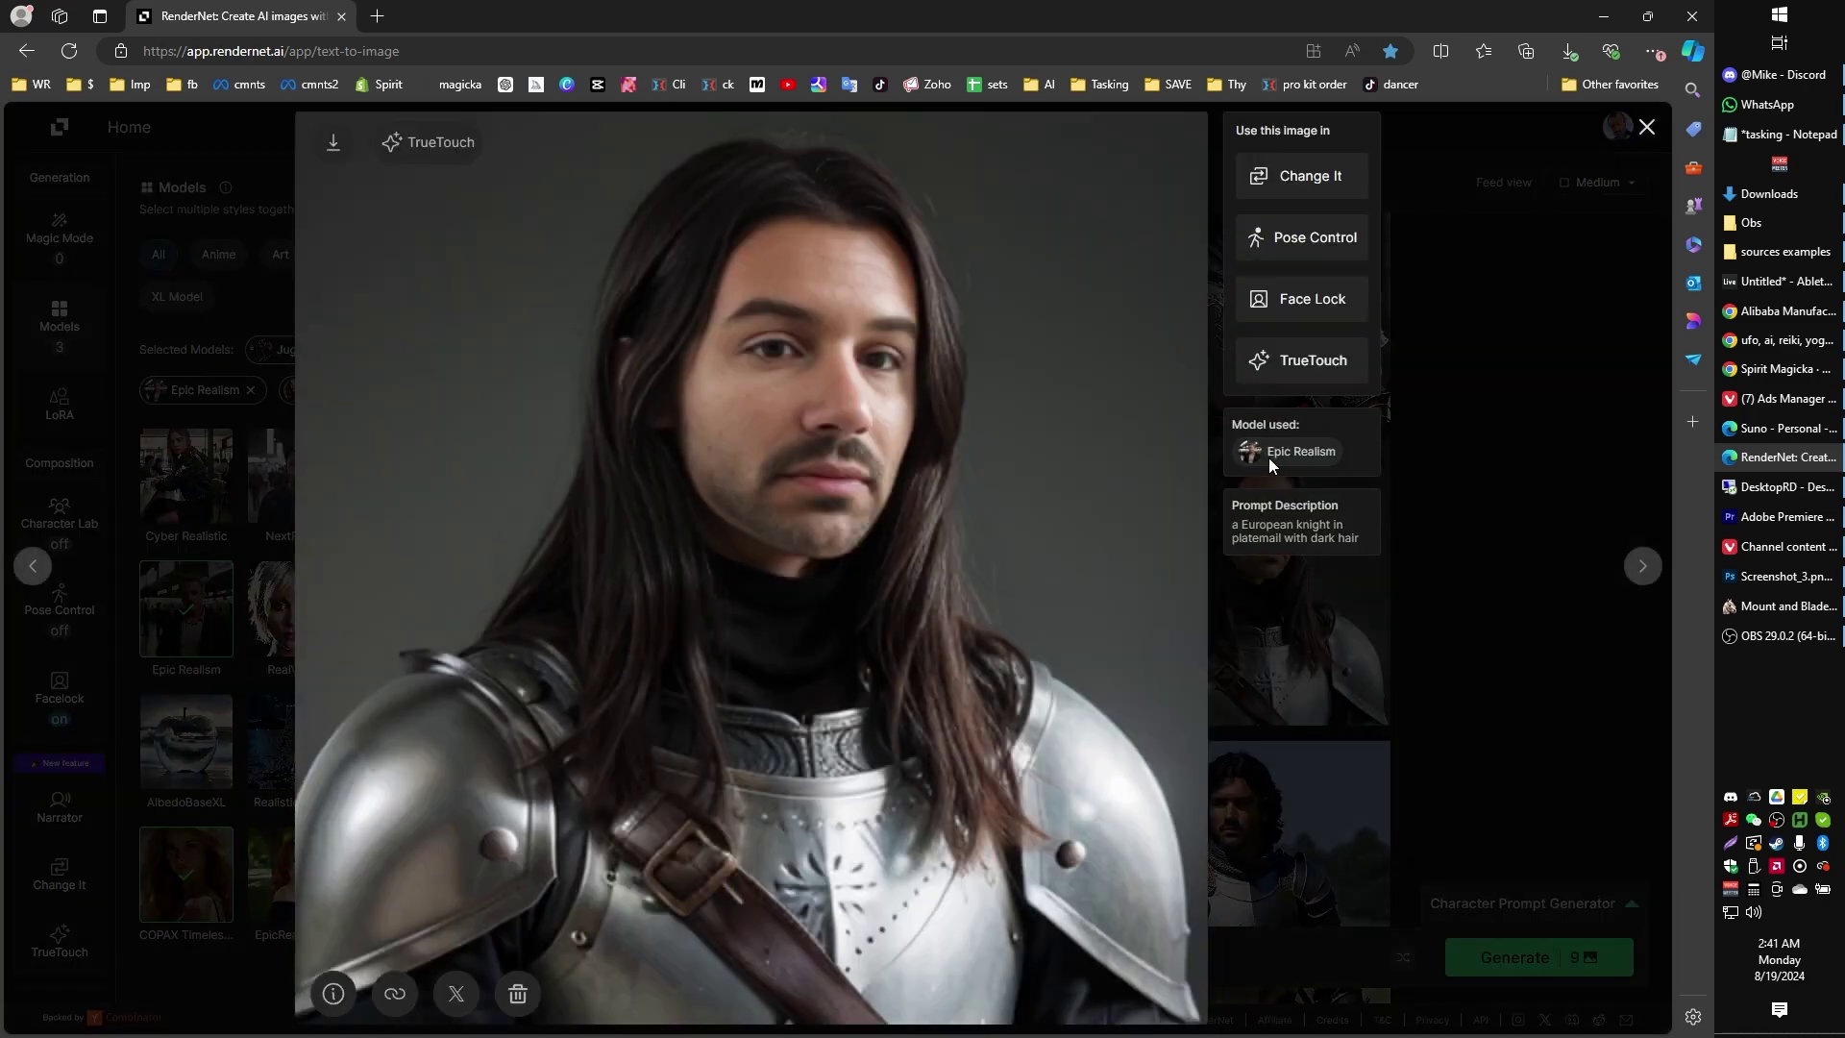
{"action": "key", "text": "Escape"}
{"action": "left_click", "coordinate": [967, 596]}
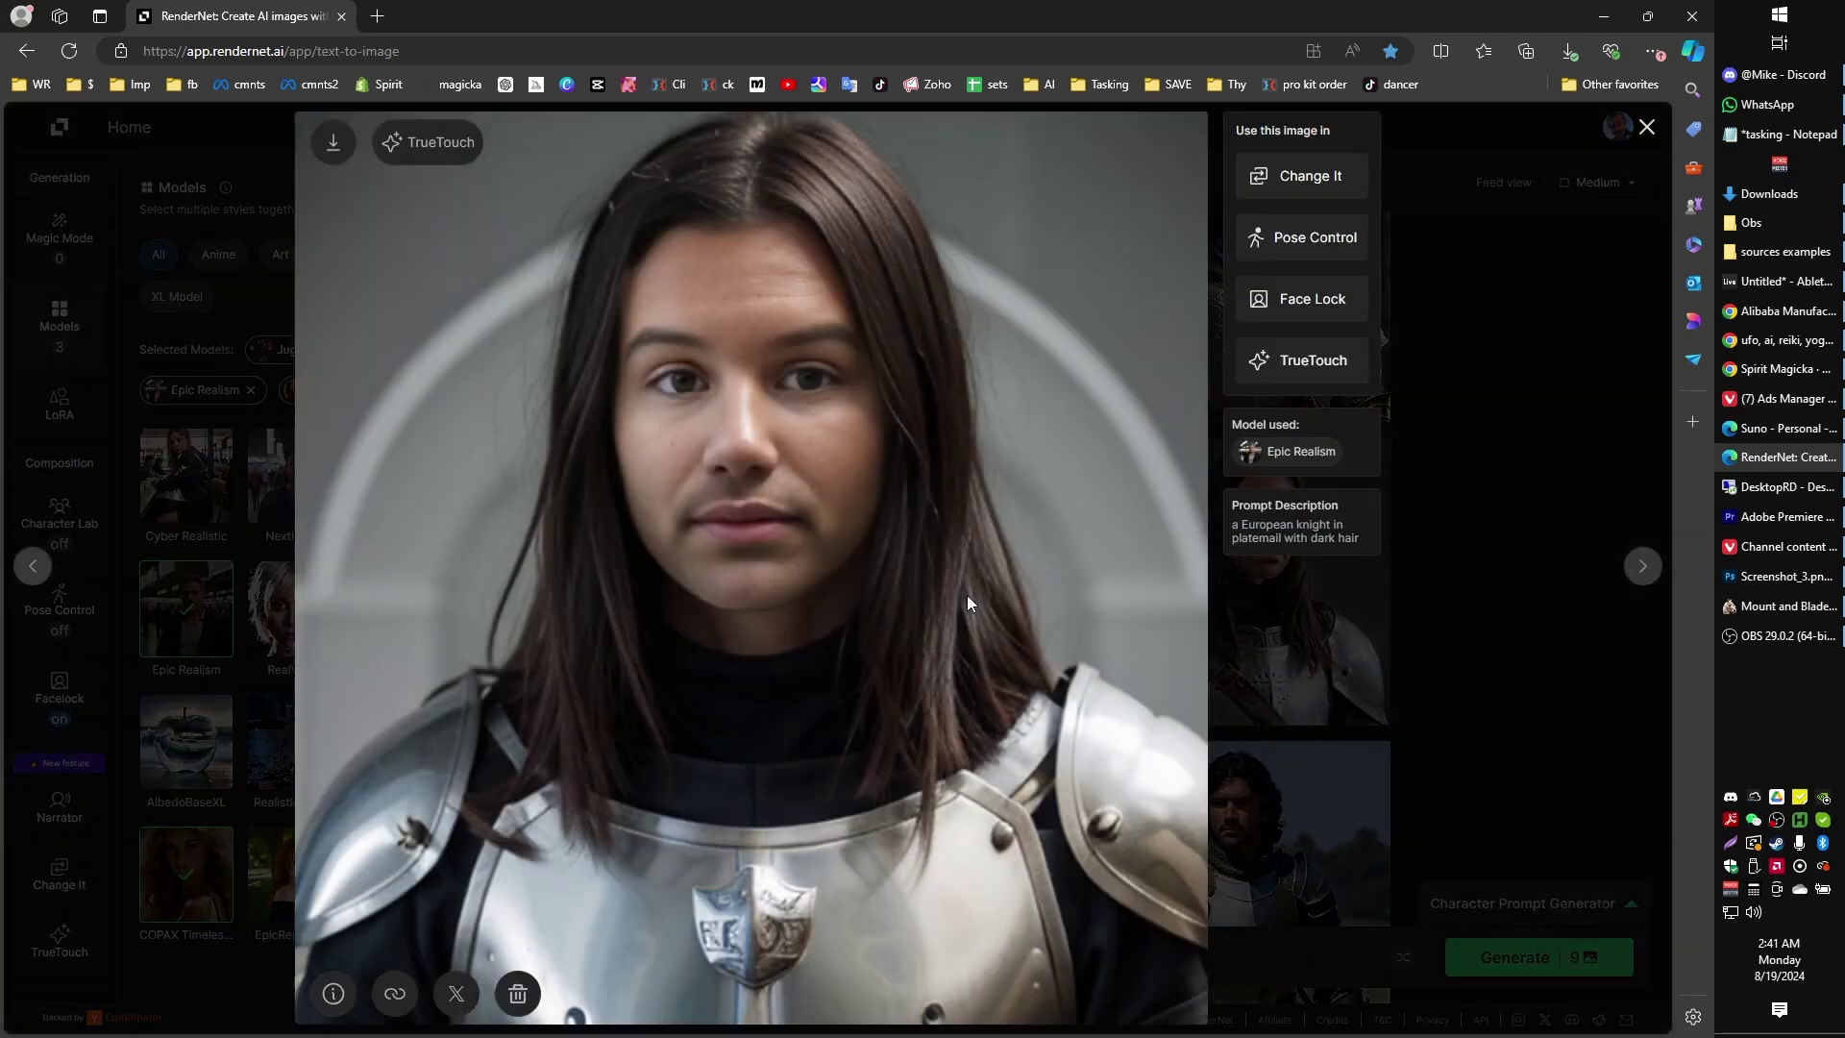
{"action": "key", "text": "Escape"}
{"action": "left_click", "coordinate": [700, 528]}
{"action": "key", "text": "Escape"}
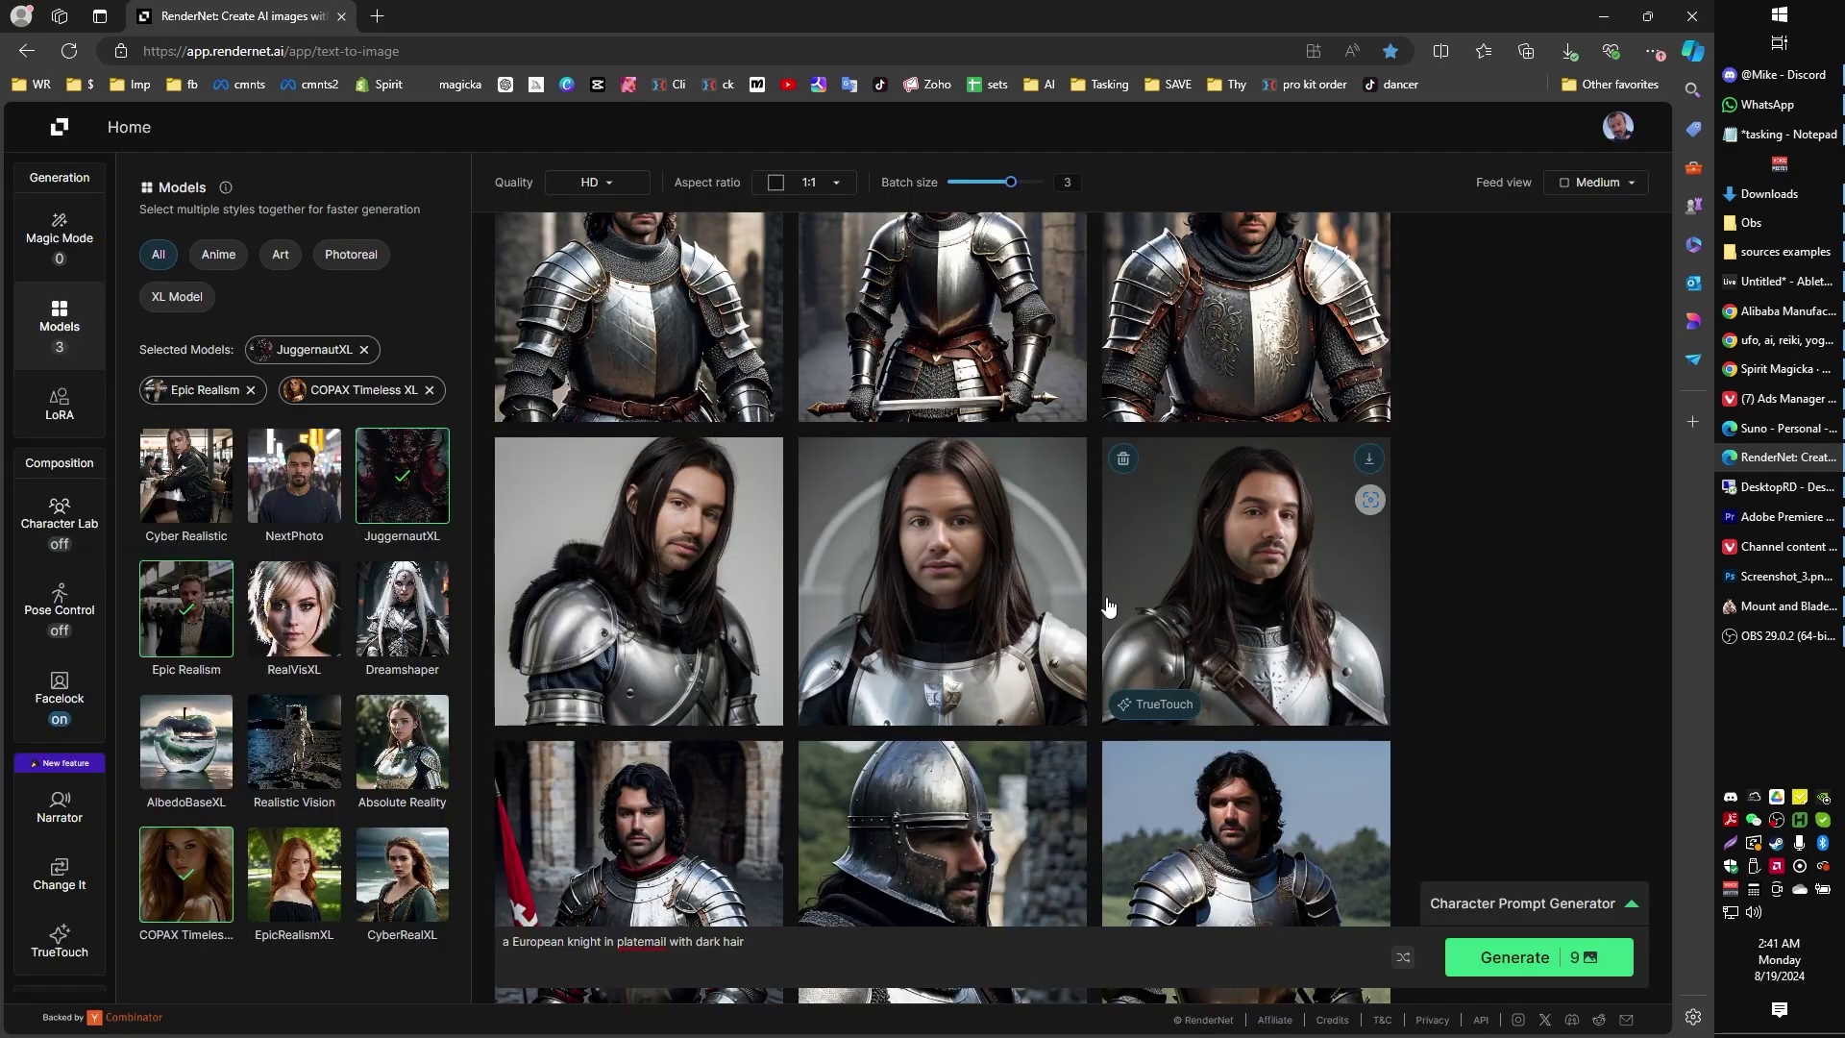
{"action": "scroll", "coordinate": [995, 630], "scroll_direction": "down", "scroll_amount": 3}
{"action": "left_click", "coordinate": [716, 605]}
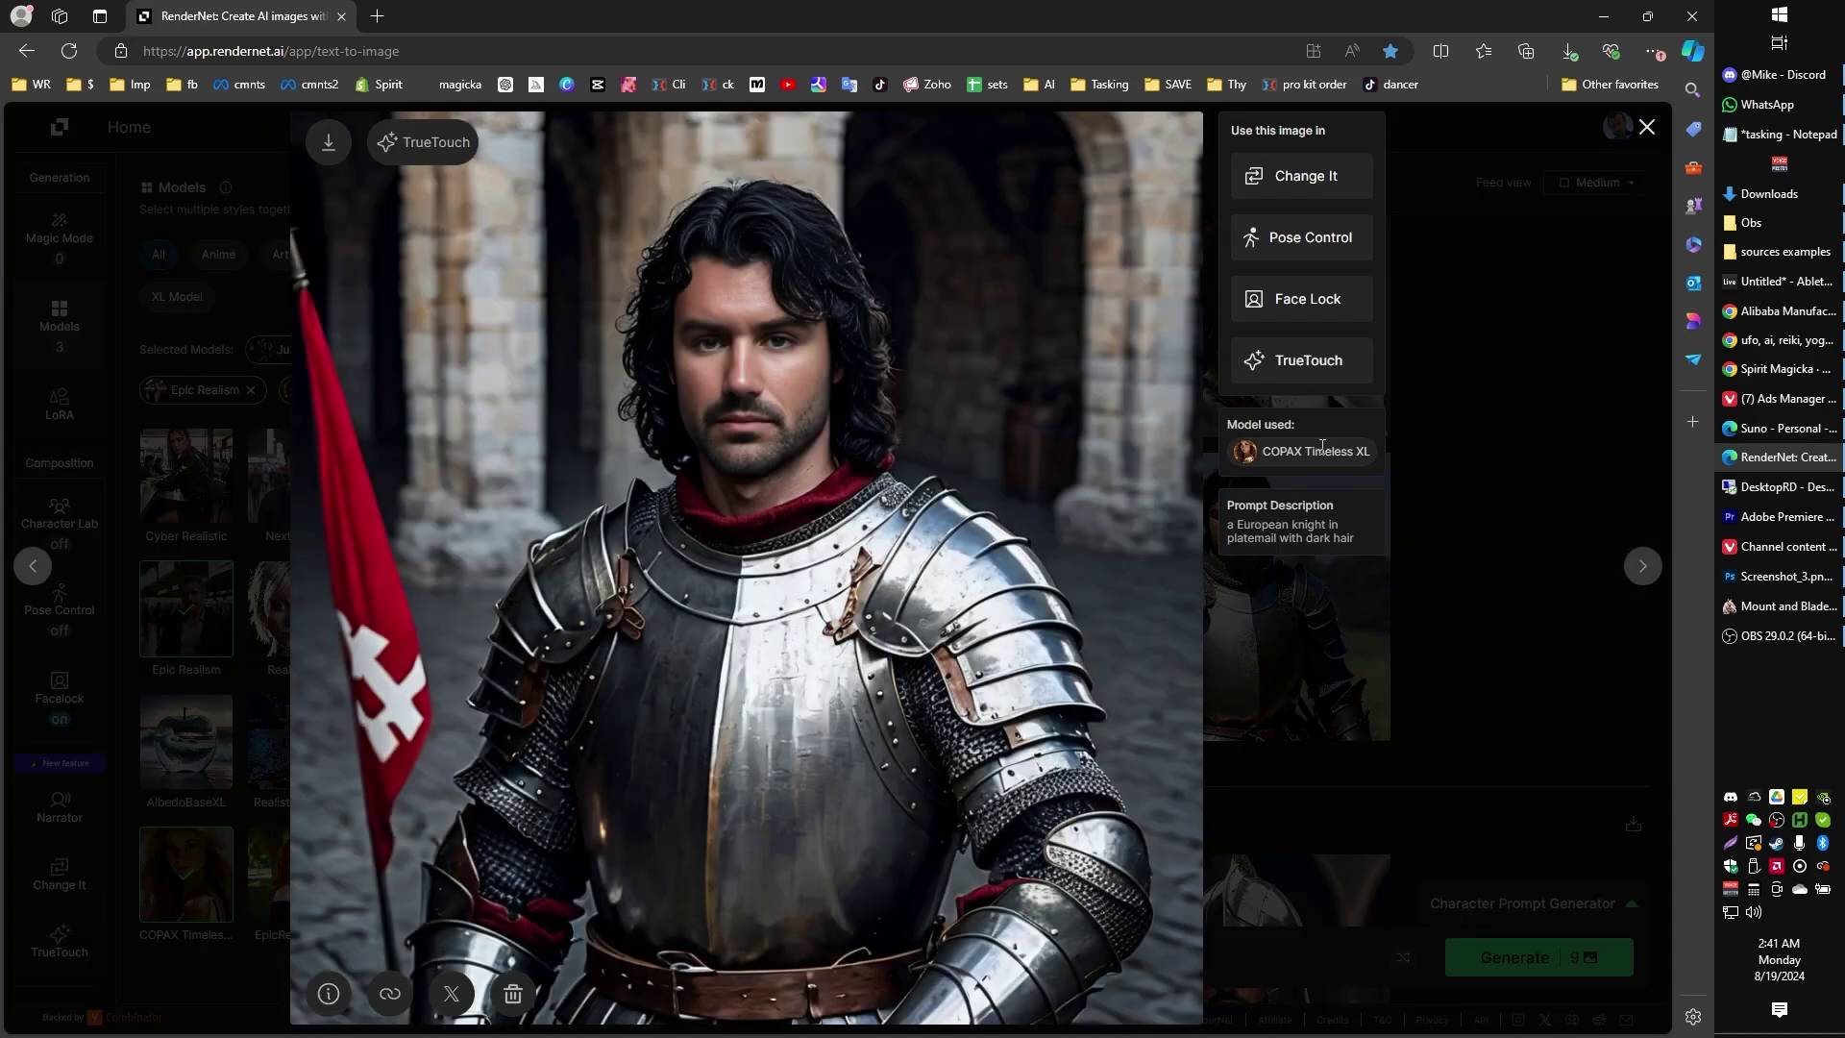
{"action": "key", "text": "Escape"}
{"action": "left_click", "coordinate": [997, 606]}
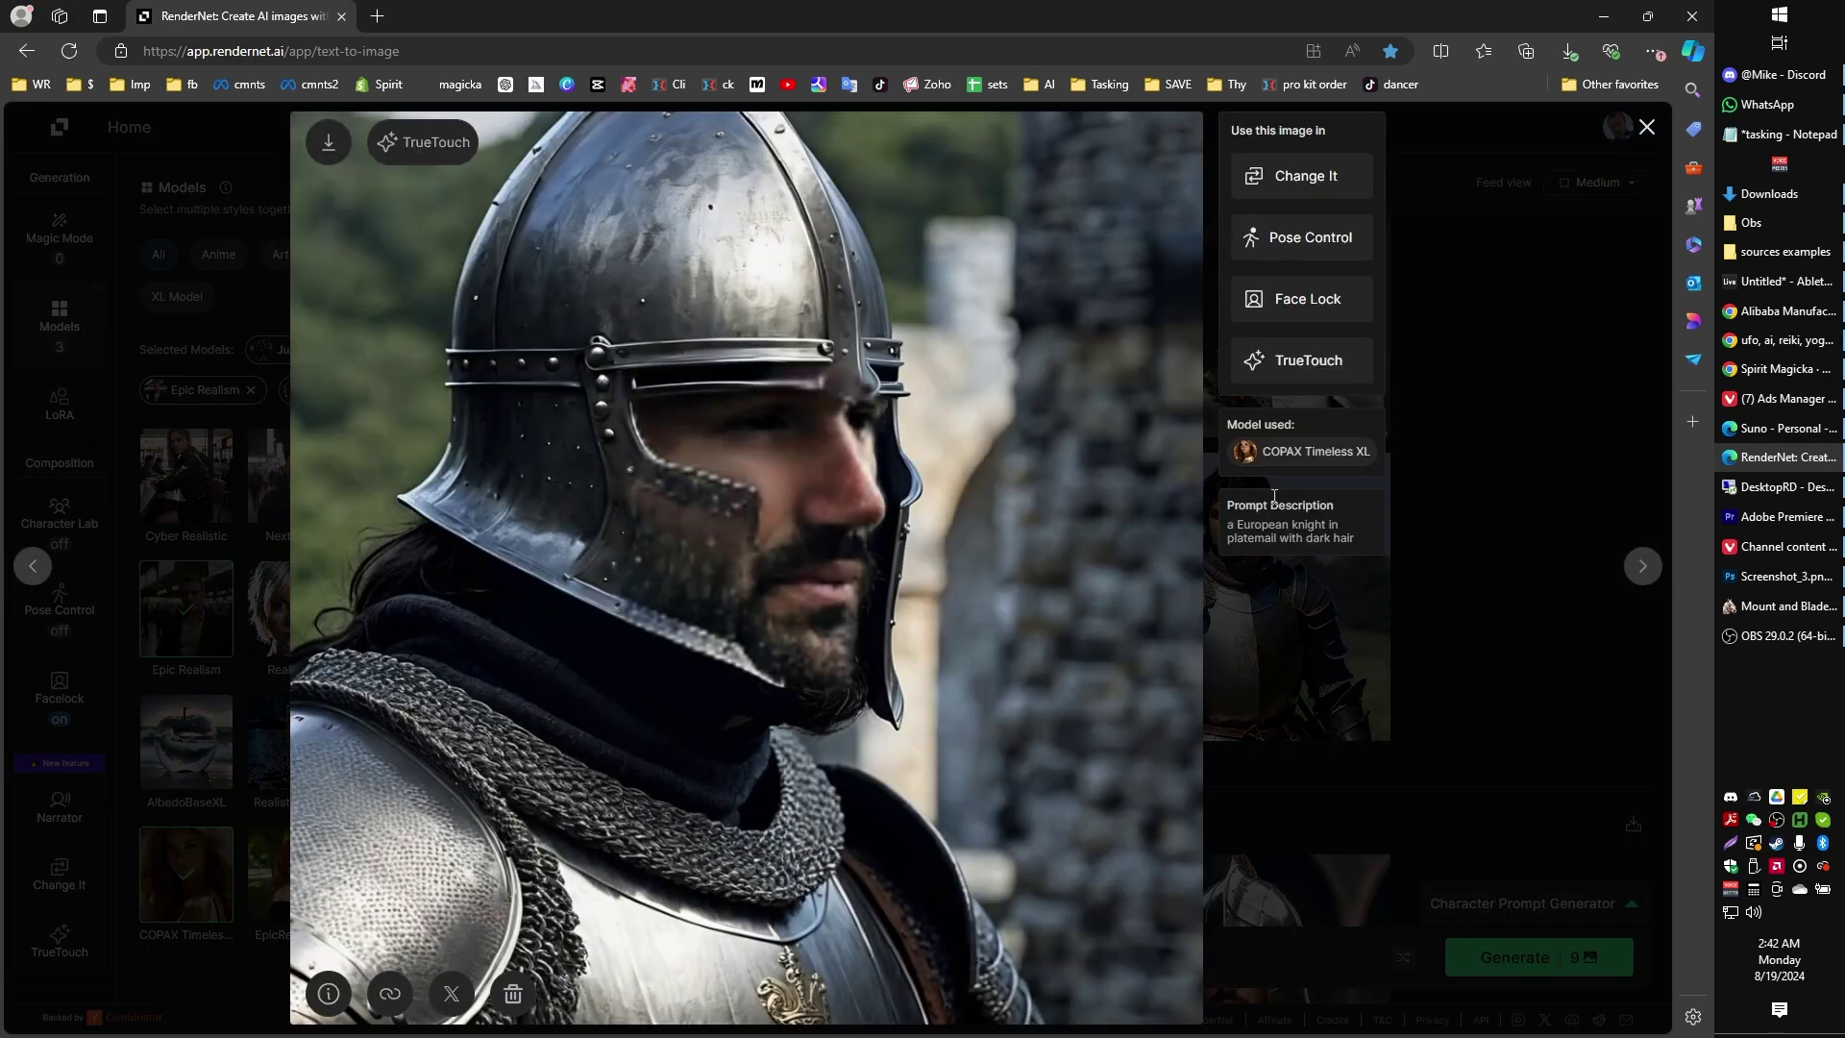
{"action": "key", "text": "Escape"}
{"action": "left_click", "coordinate": [1209, 608]}
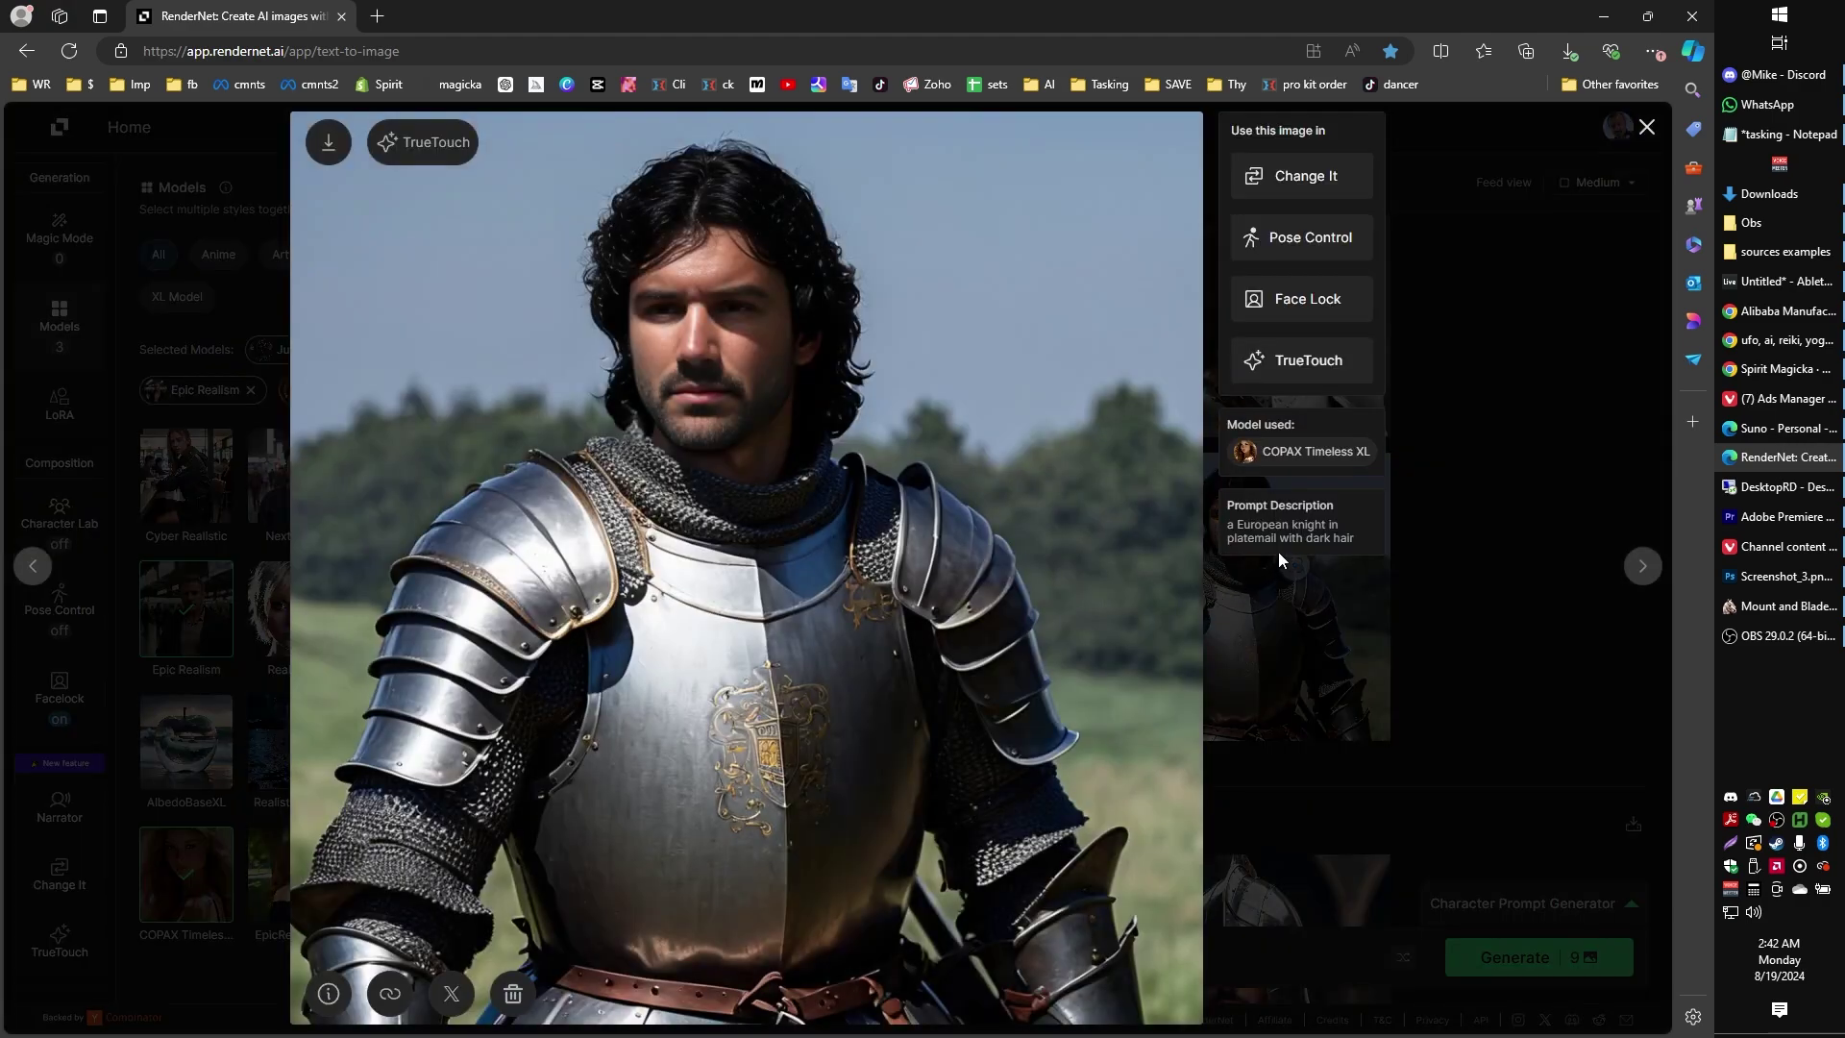
{"action": "key", "text": "Escape"}
{"action": "scroll", "coordinate": [1365, 606], "scroll_direction": "up", "scroll_amount": 5}
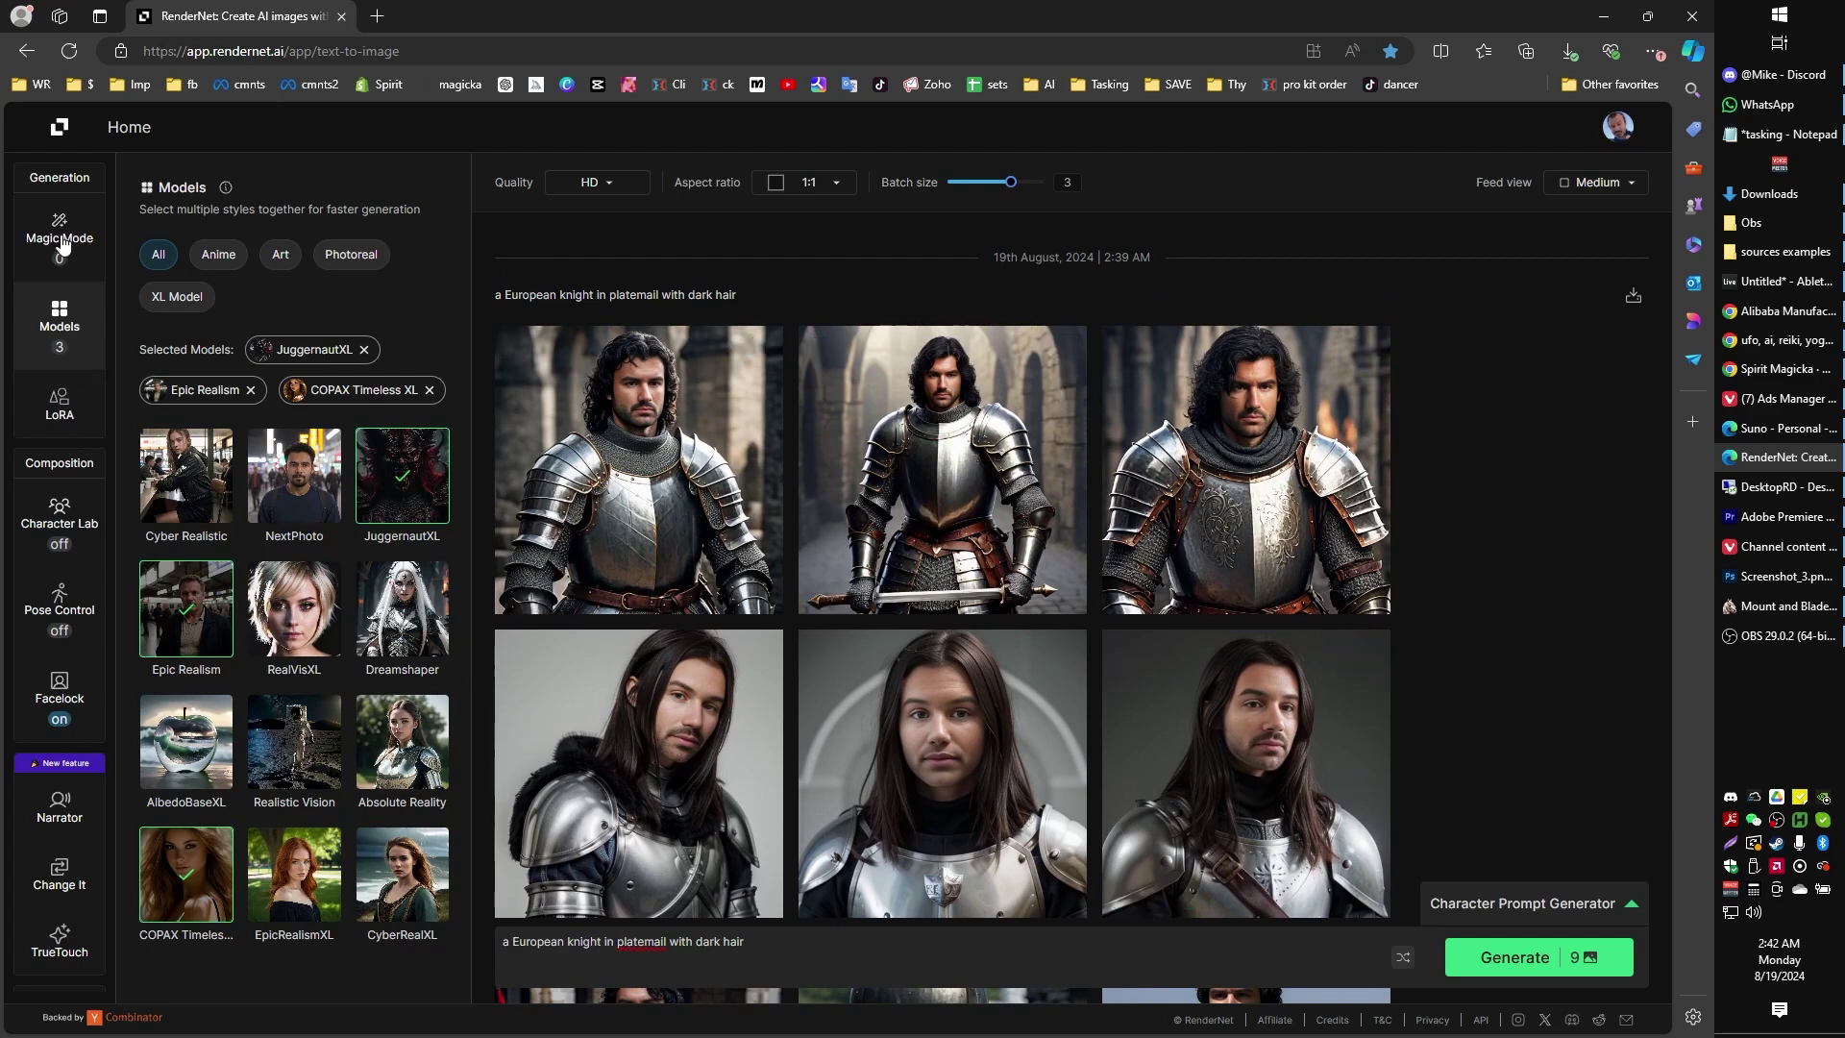
- Browse the list of available LoRA styles
{"action": "left_click", "coordinate": [77, 406]}
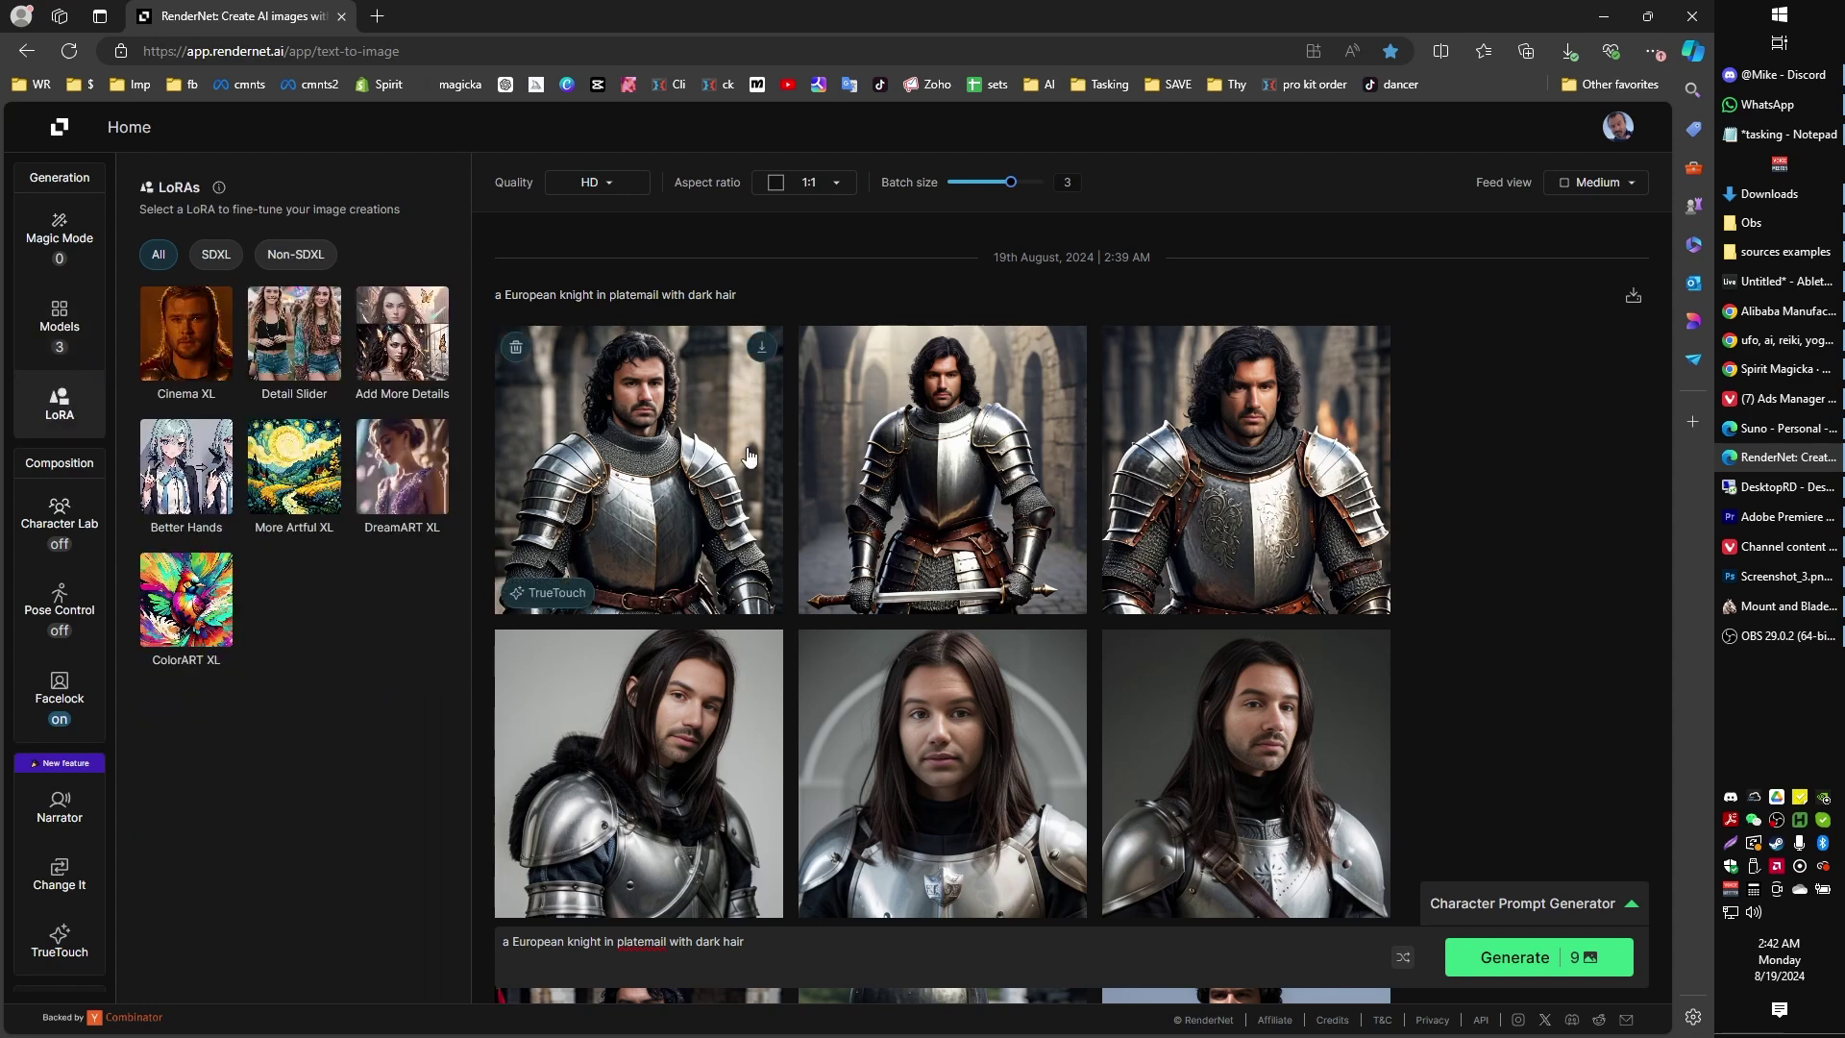
{"action": "scroll", "coordinate": [1240, 538], "scroll_direction": "down", "scroll_amount": 2}
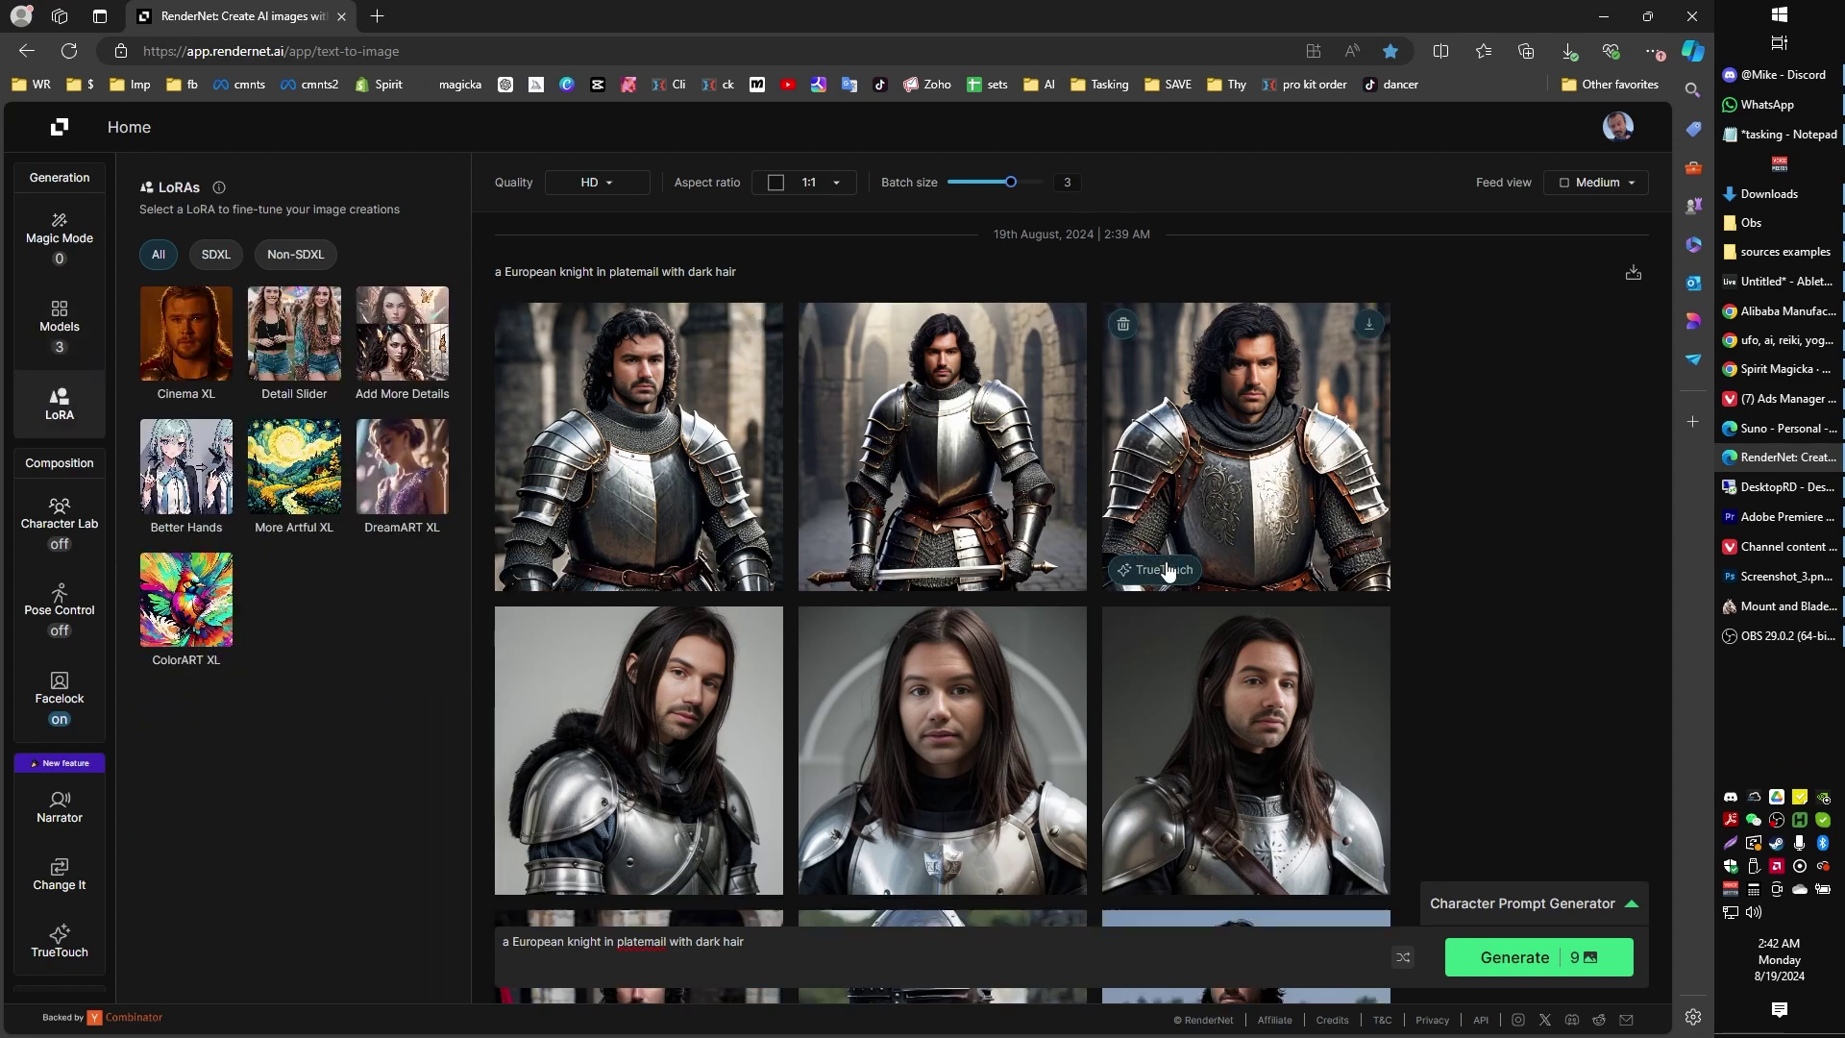
{"action": "scroll", "coordinate": [865, 673], "scroll_direction": "up", "scroll_amount": 1}
{"action": "scroll", "coordinate": [768, 816], "scroll_direction": "down", "scroll_amount": 2}
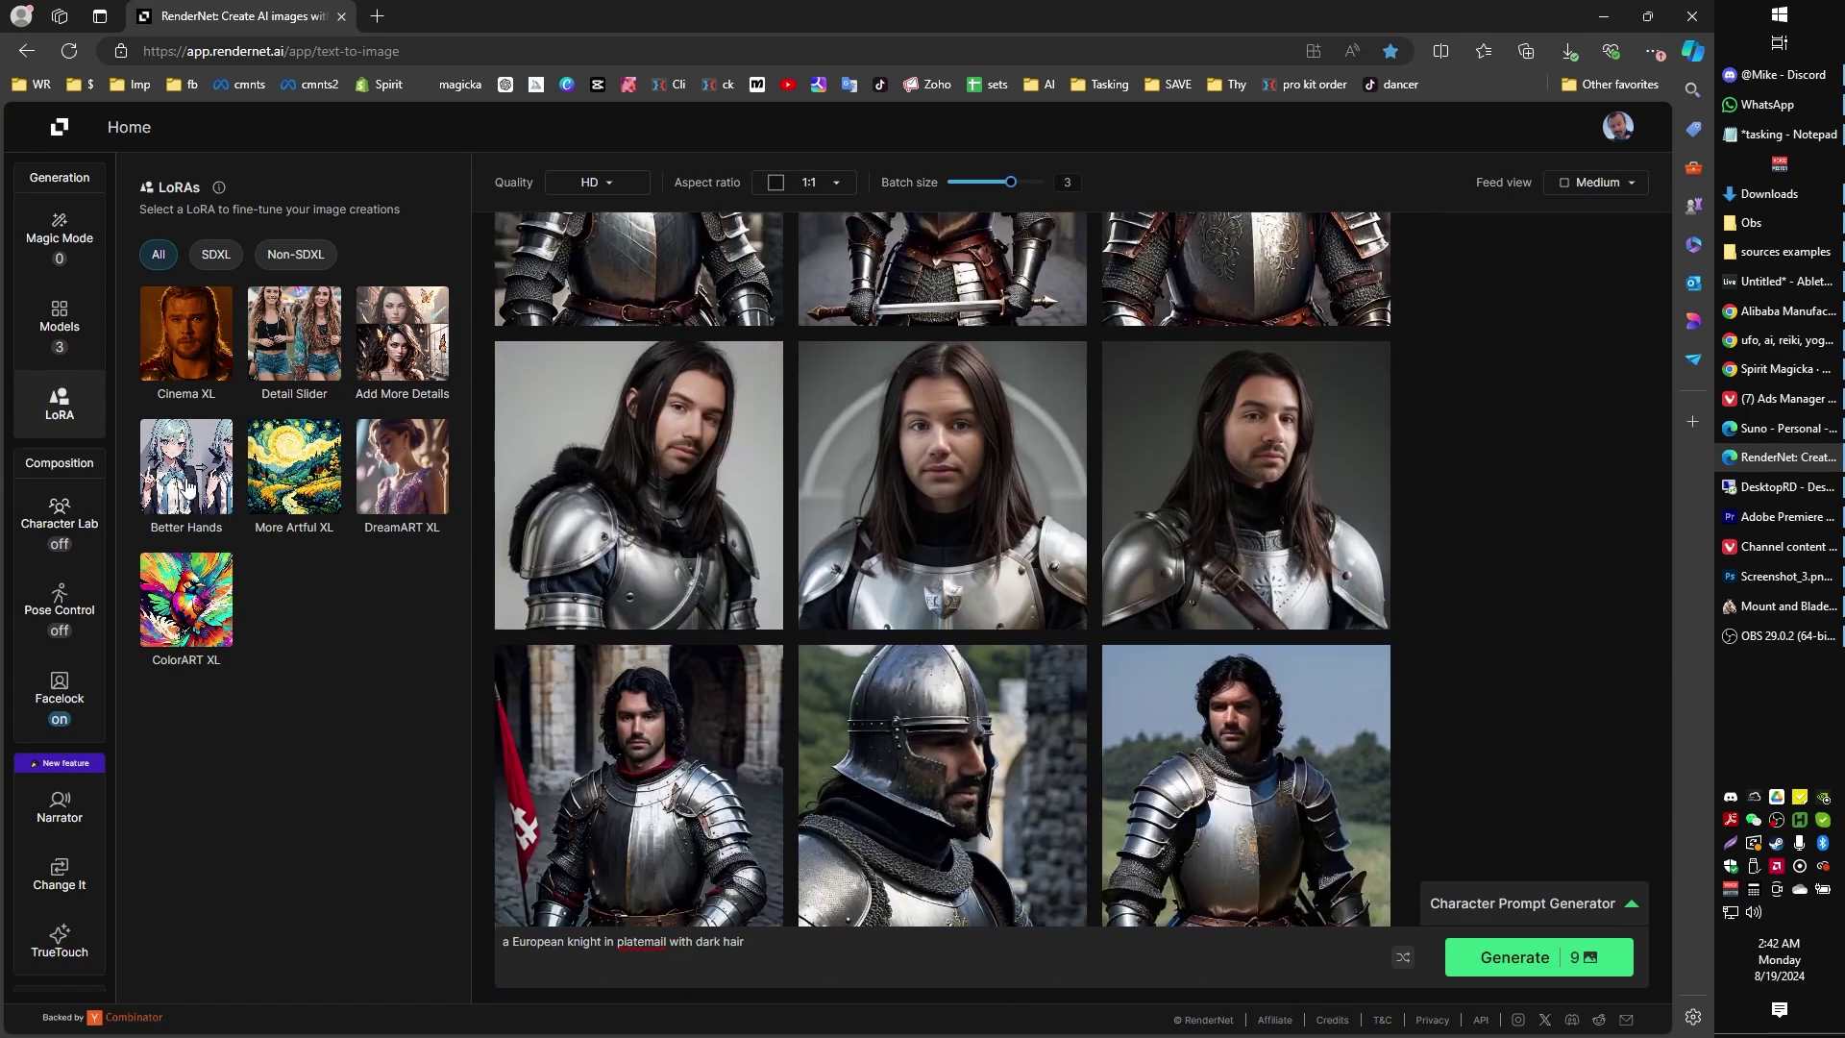
{"action": "scroll", "coordinate": [563, 576], "scroll_direction": "up", "scroll_amount": 2}
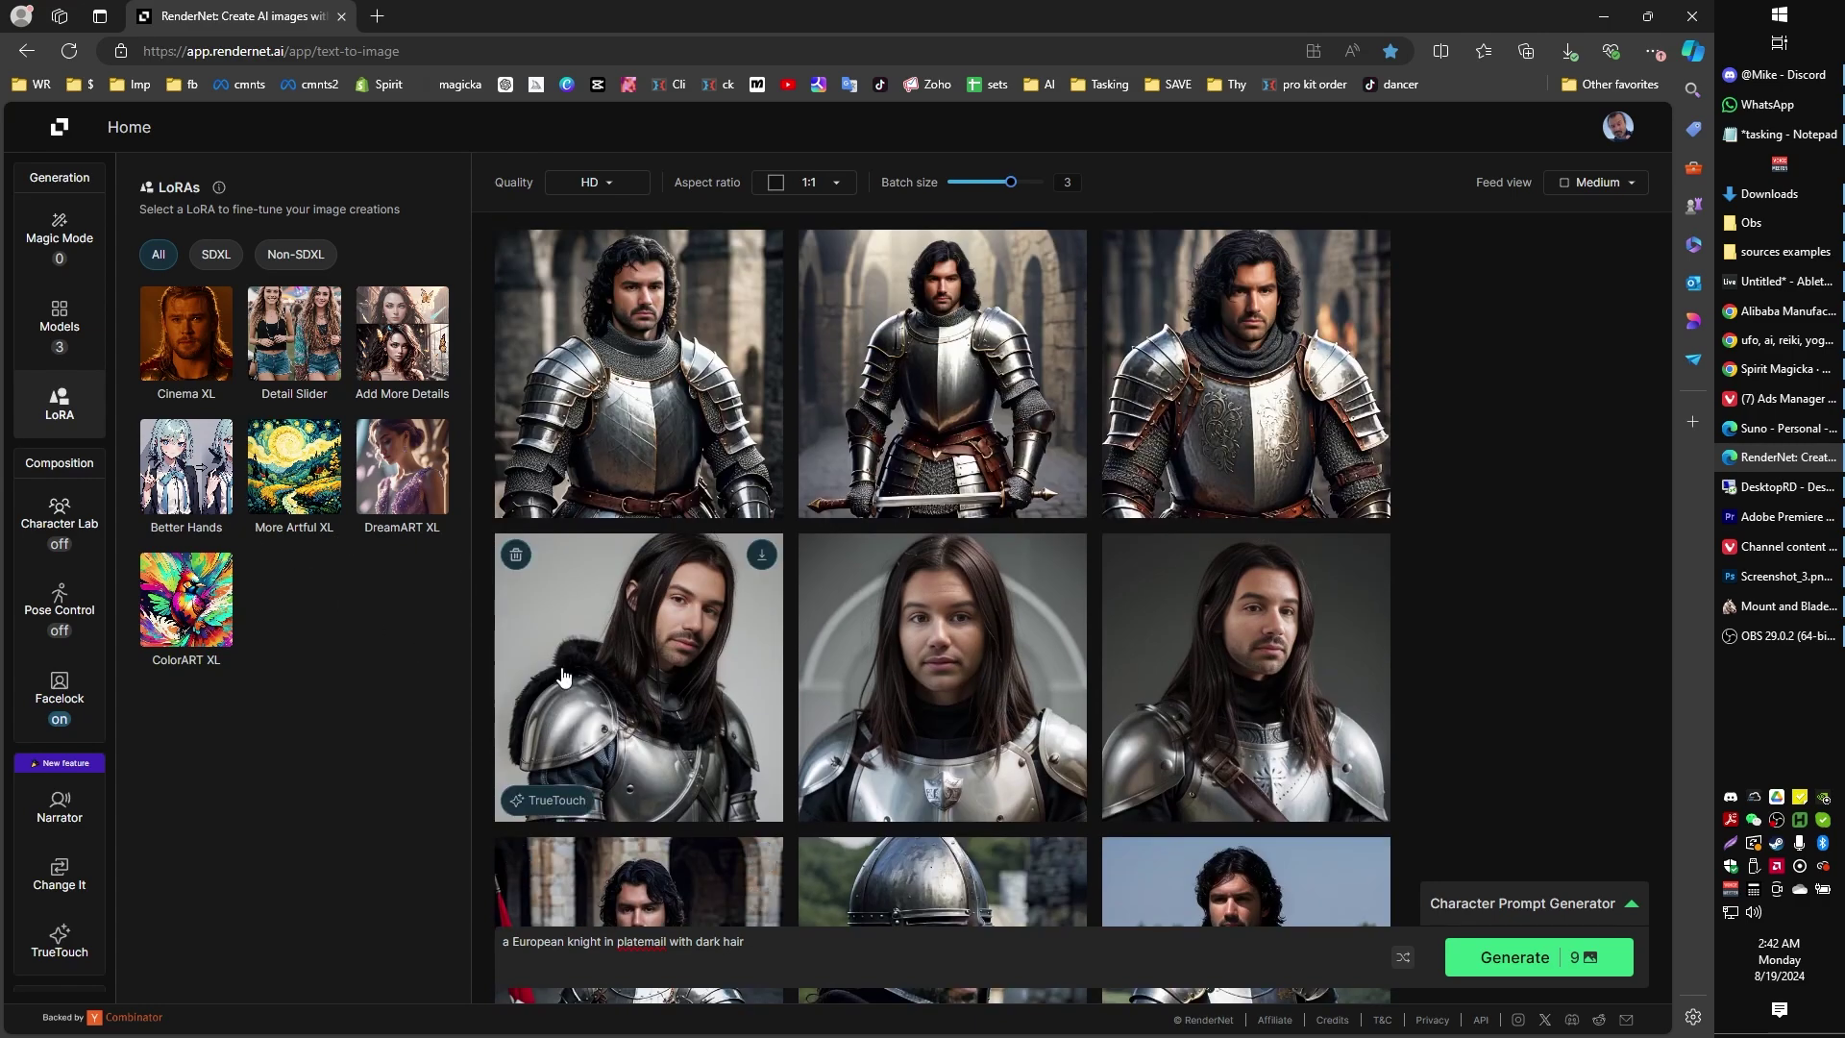
{"action": "scroll", "coordinate": [563, 678], "scroll_direction": "up", "scroll_amount": 1}
- Deselect Epic Realism, keeping JuggernautXL and COPAX Timeless XL, and add the Cinema XL LoRA tag
{"action": "left_click", "coordinate": [59, 315]}
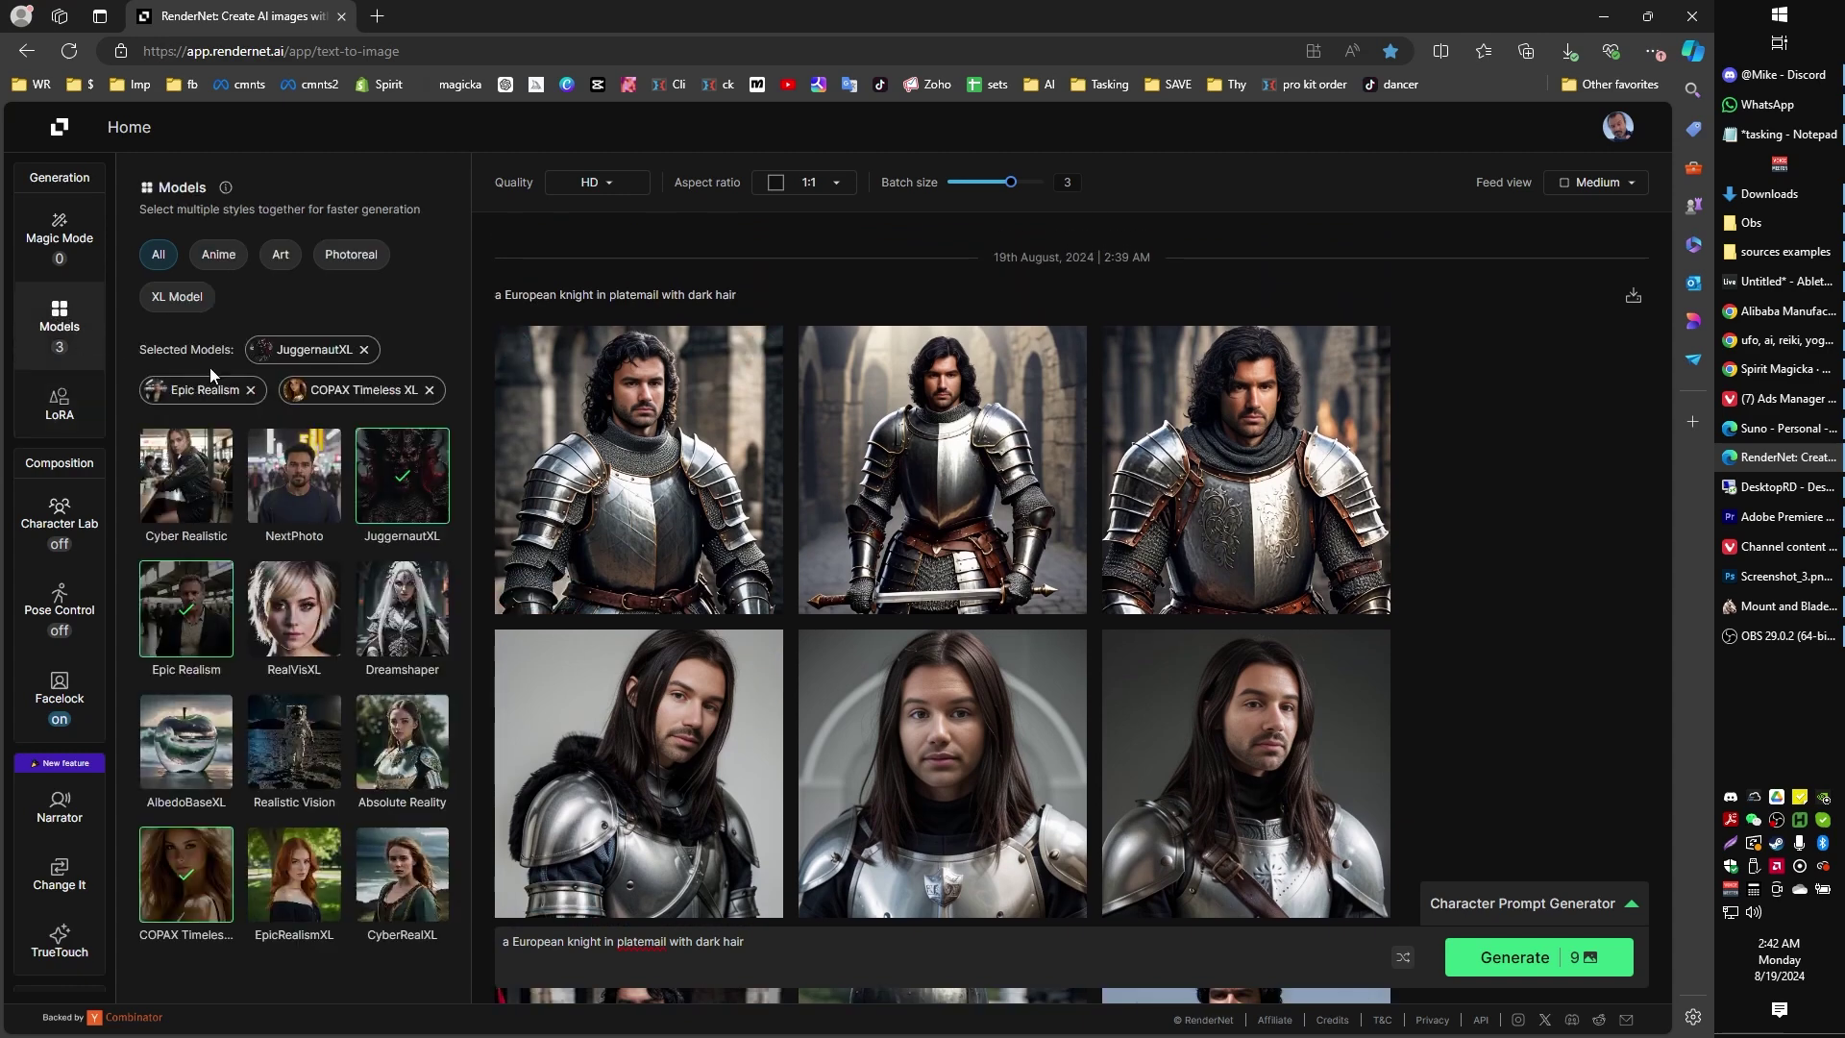
{"action": "left_click", "coordinate": [403, 477]}
{"action": "left_click", "coordinate": [177, 594]}
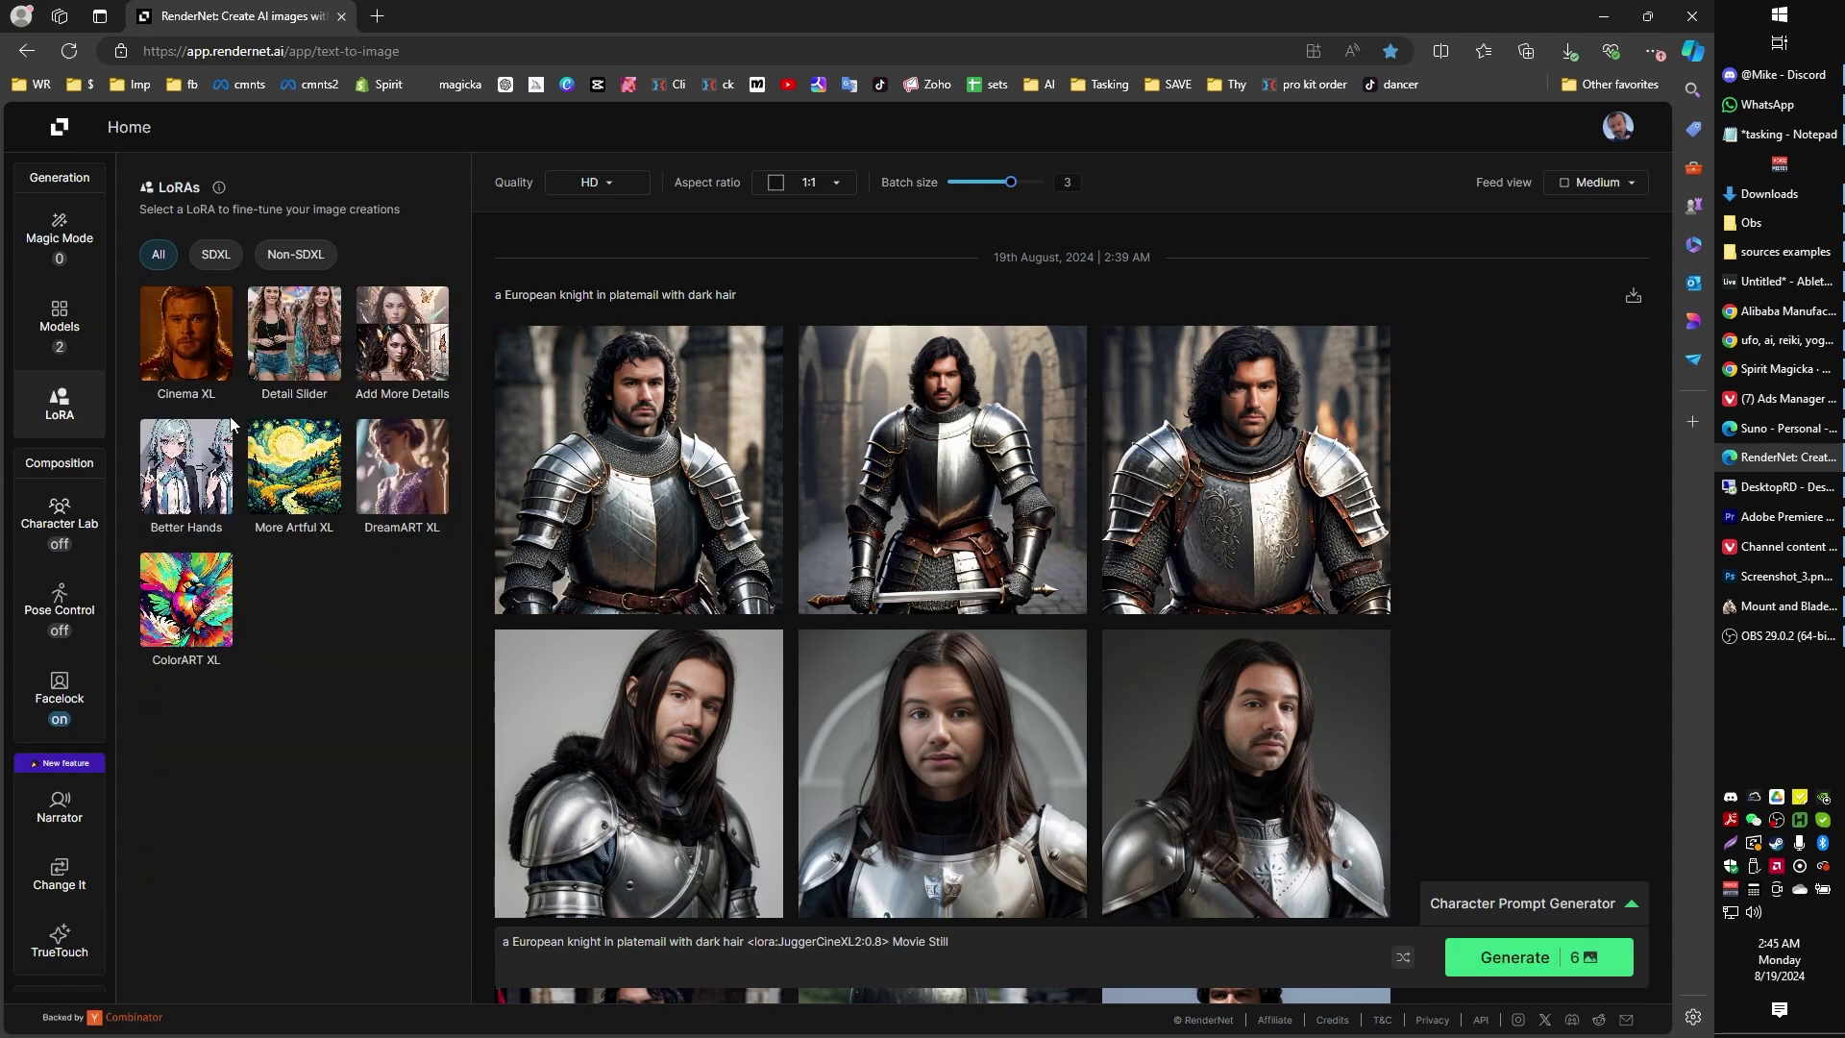
{"action": "left_click", "coordinate": [63, 318]}
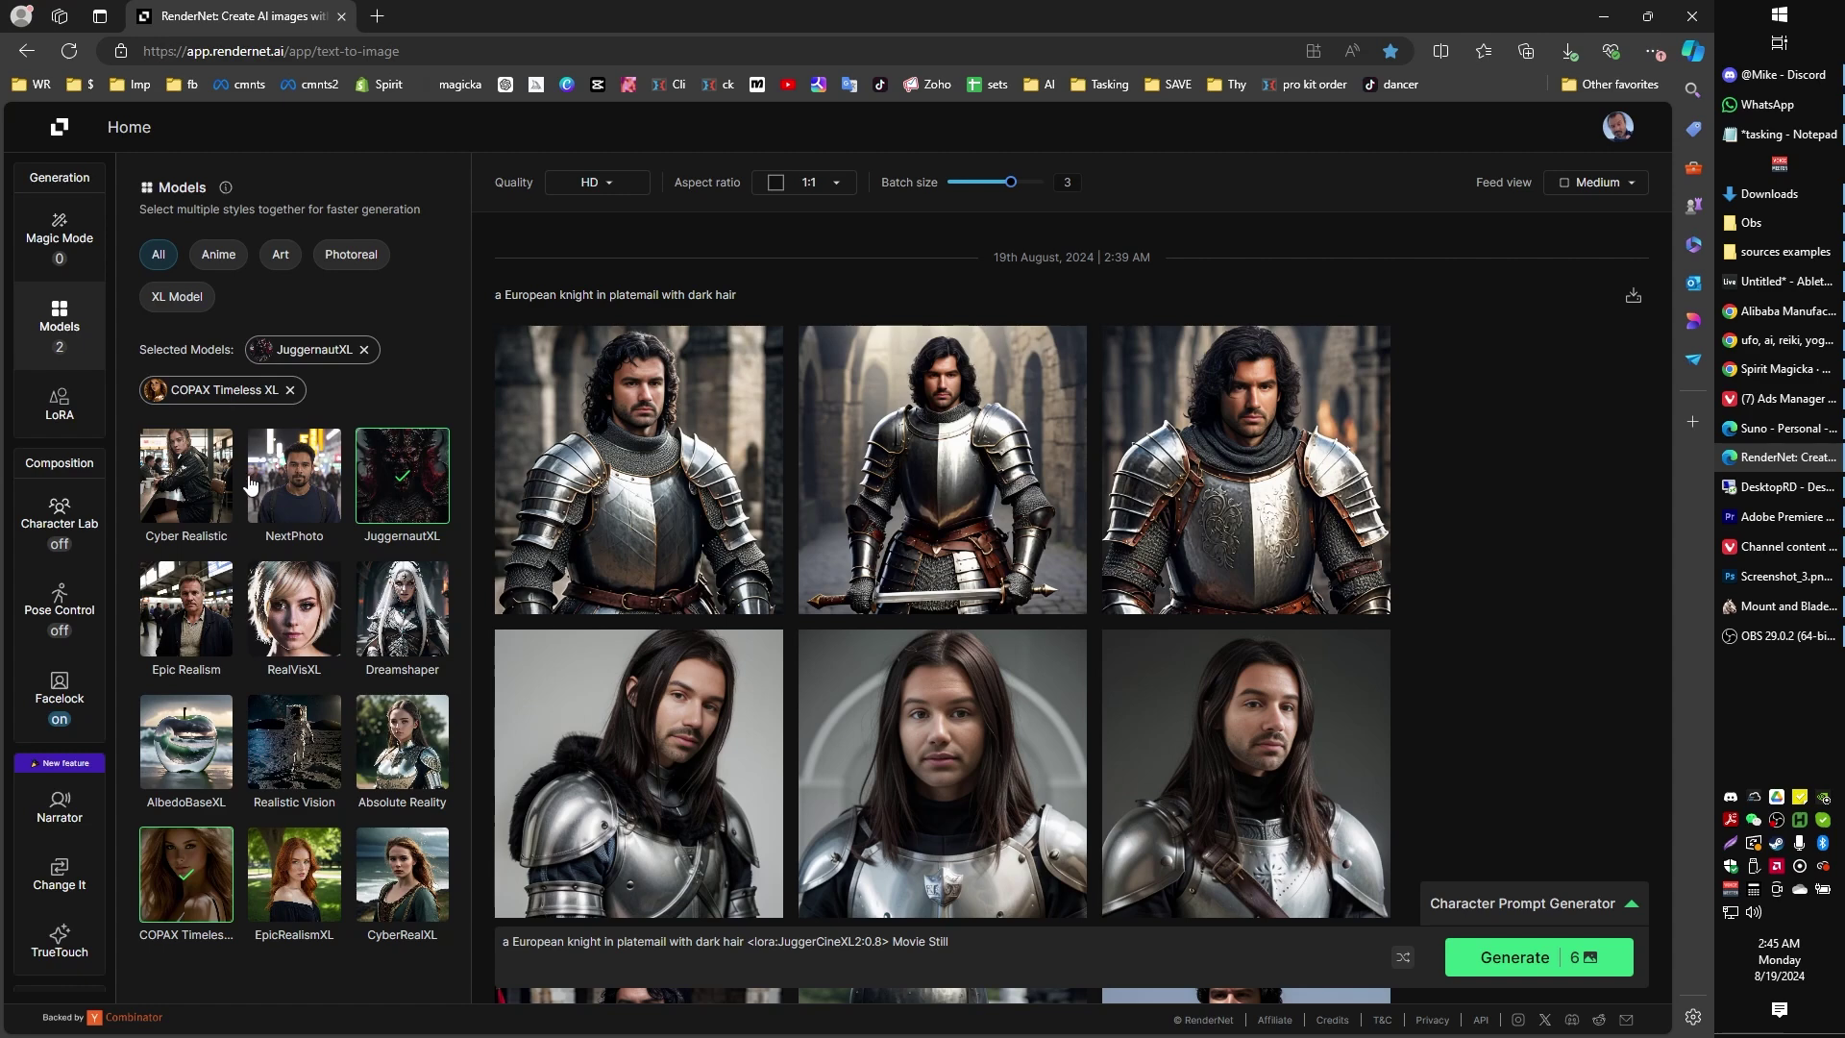
{"action": "left_click", "coordinate": [58, 407]}
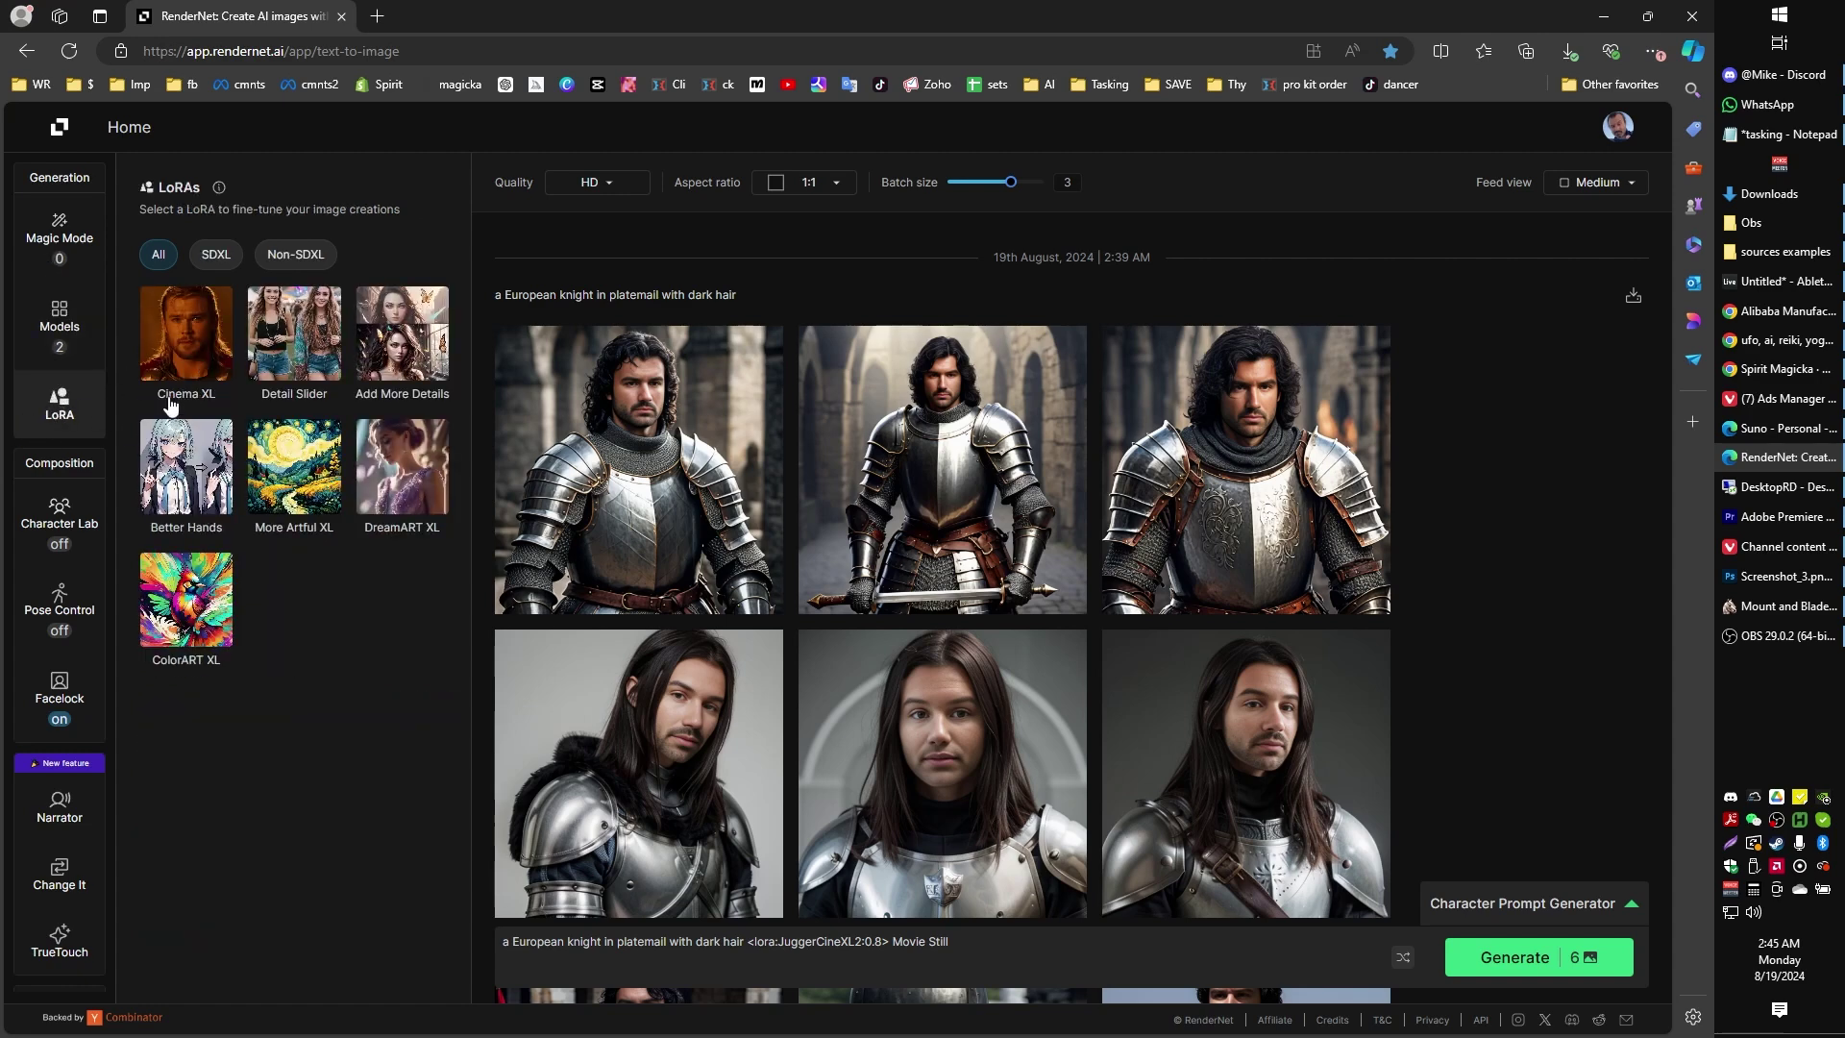
{"action": "left_click", "coordinate": [192, 350]}
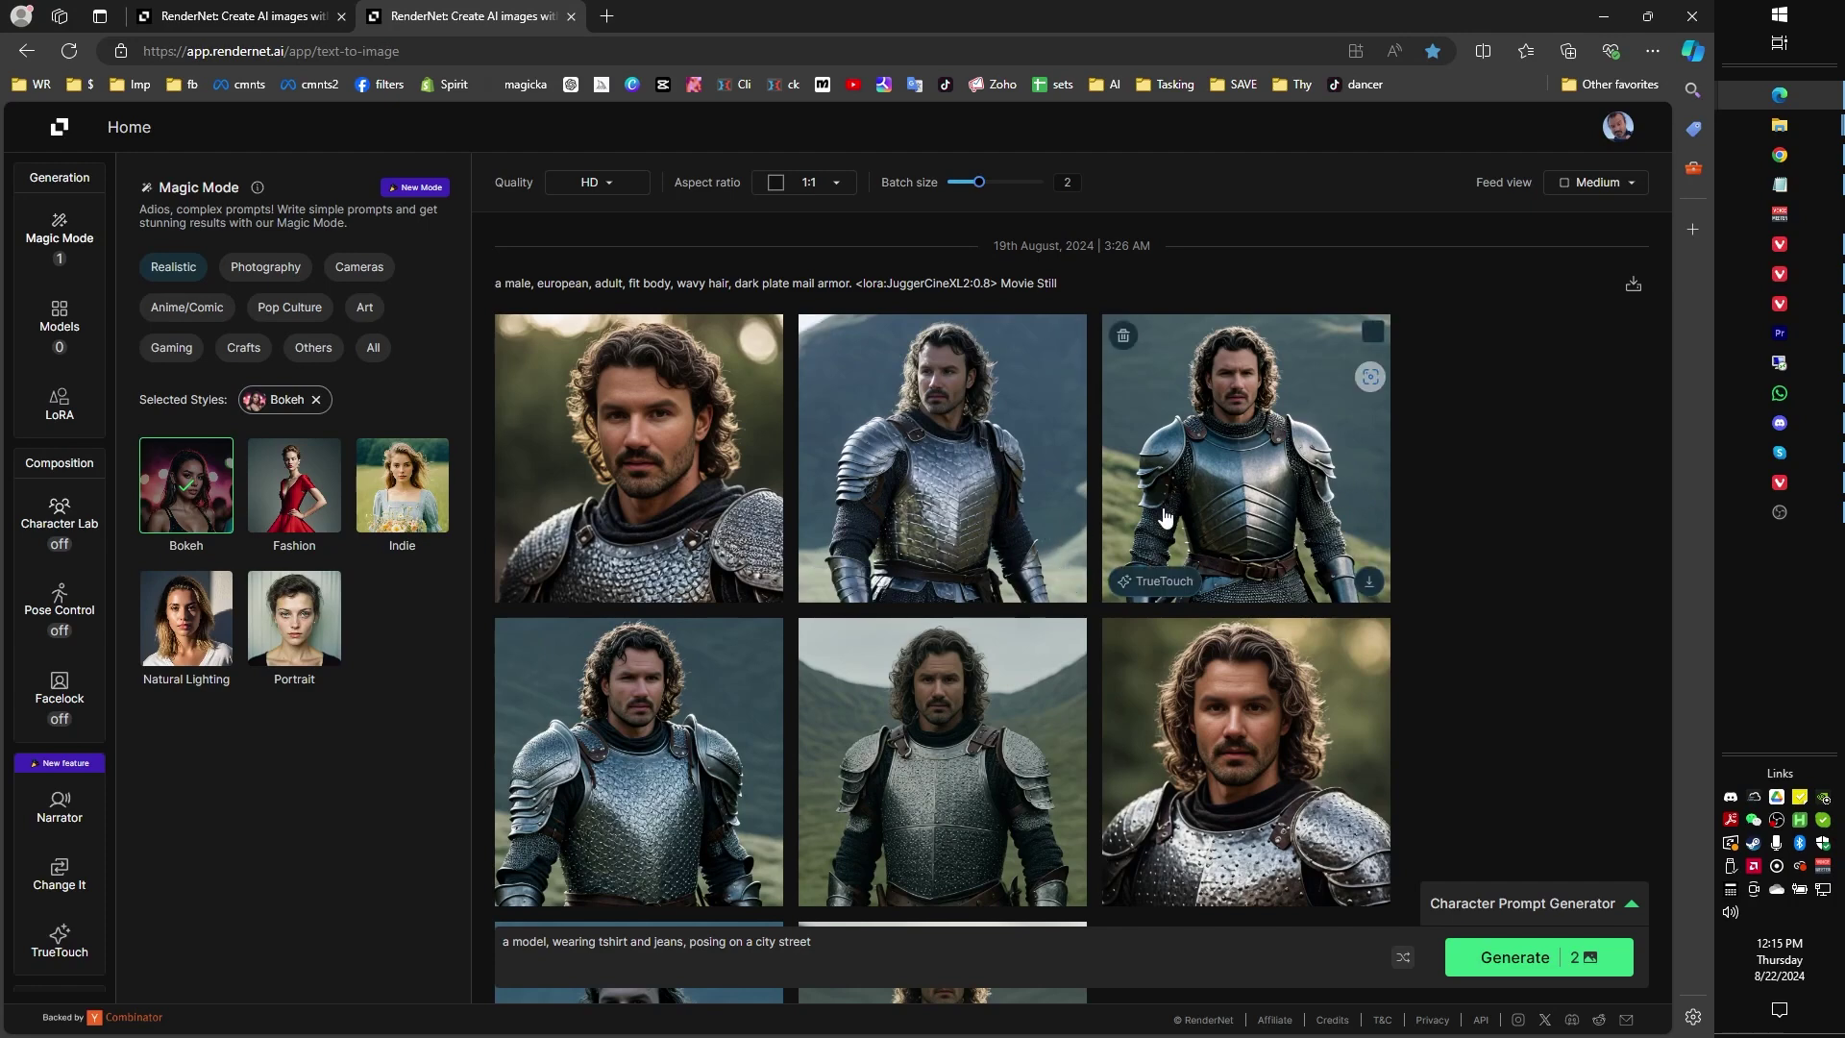
{"action": "left_click", "coordinate": [619, 461]}
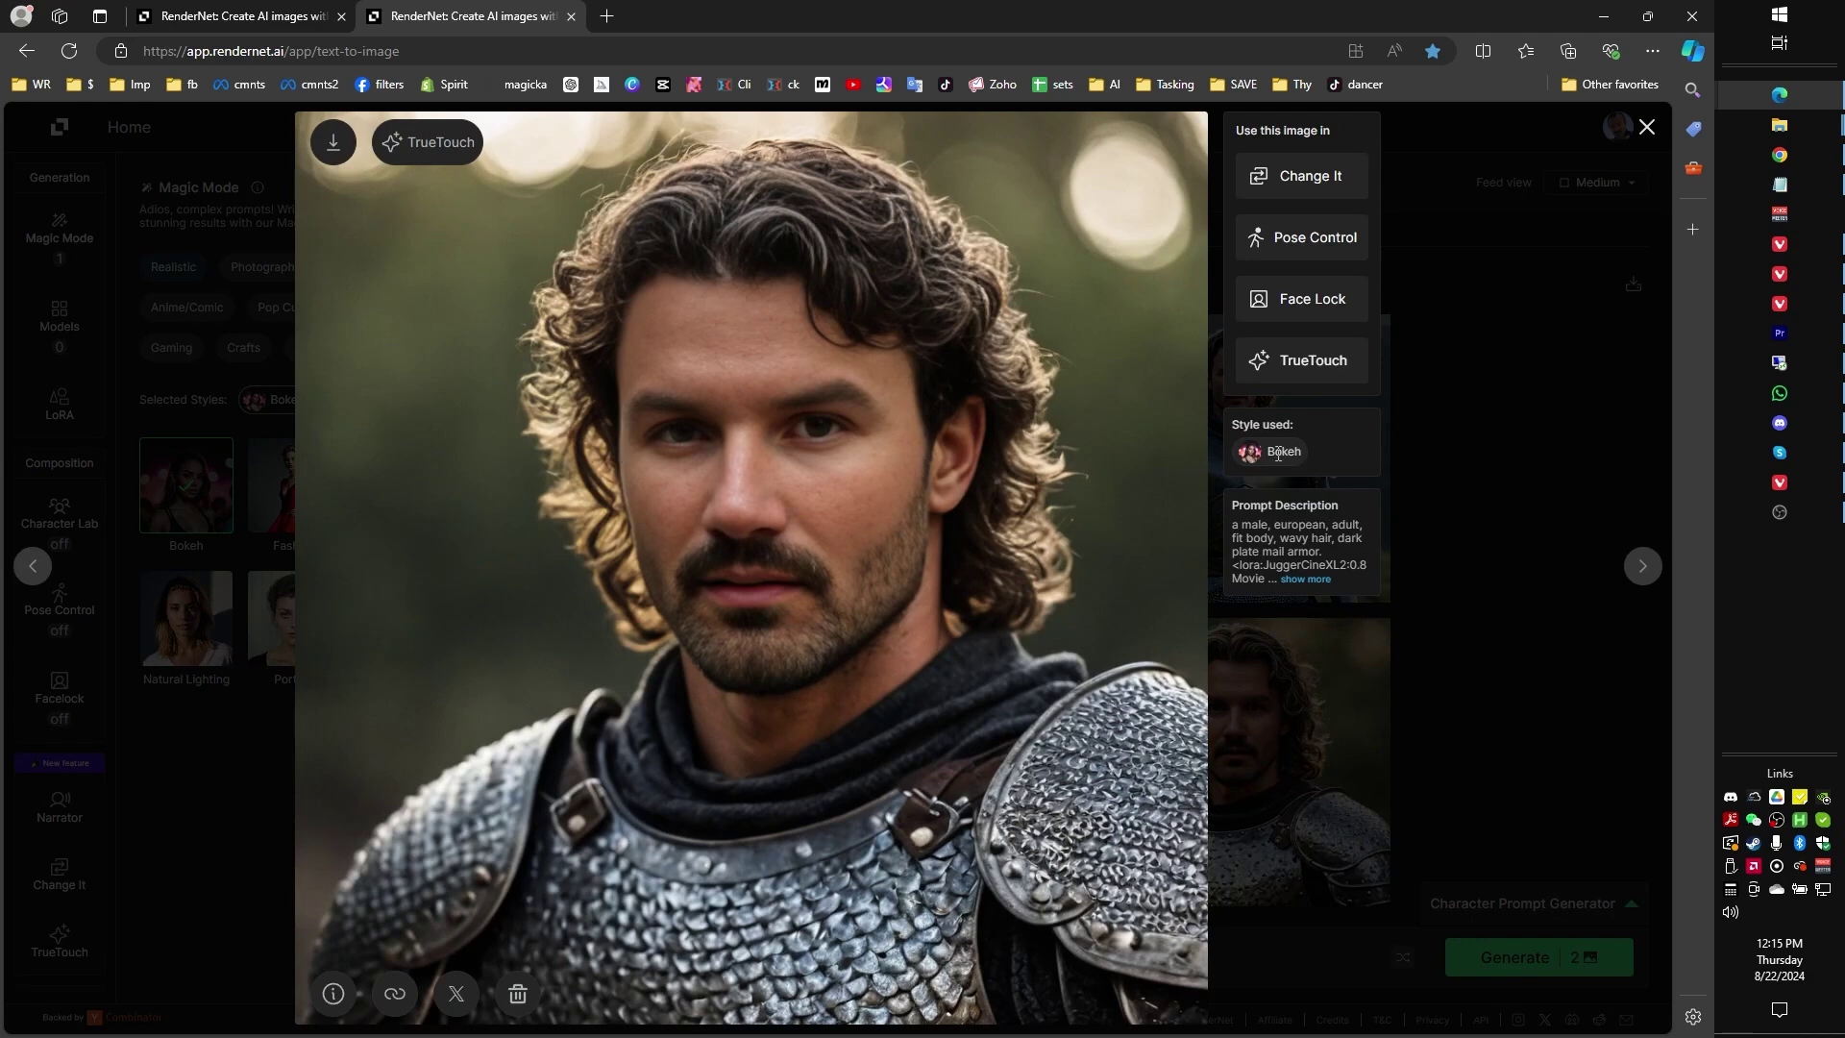
{"action": "left_click", "coordinate": [1516, 734]}
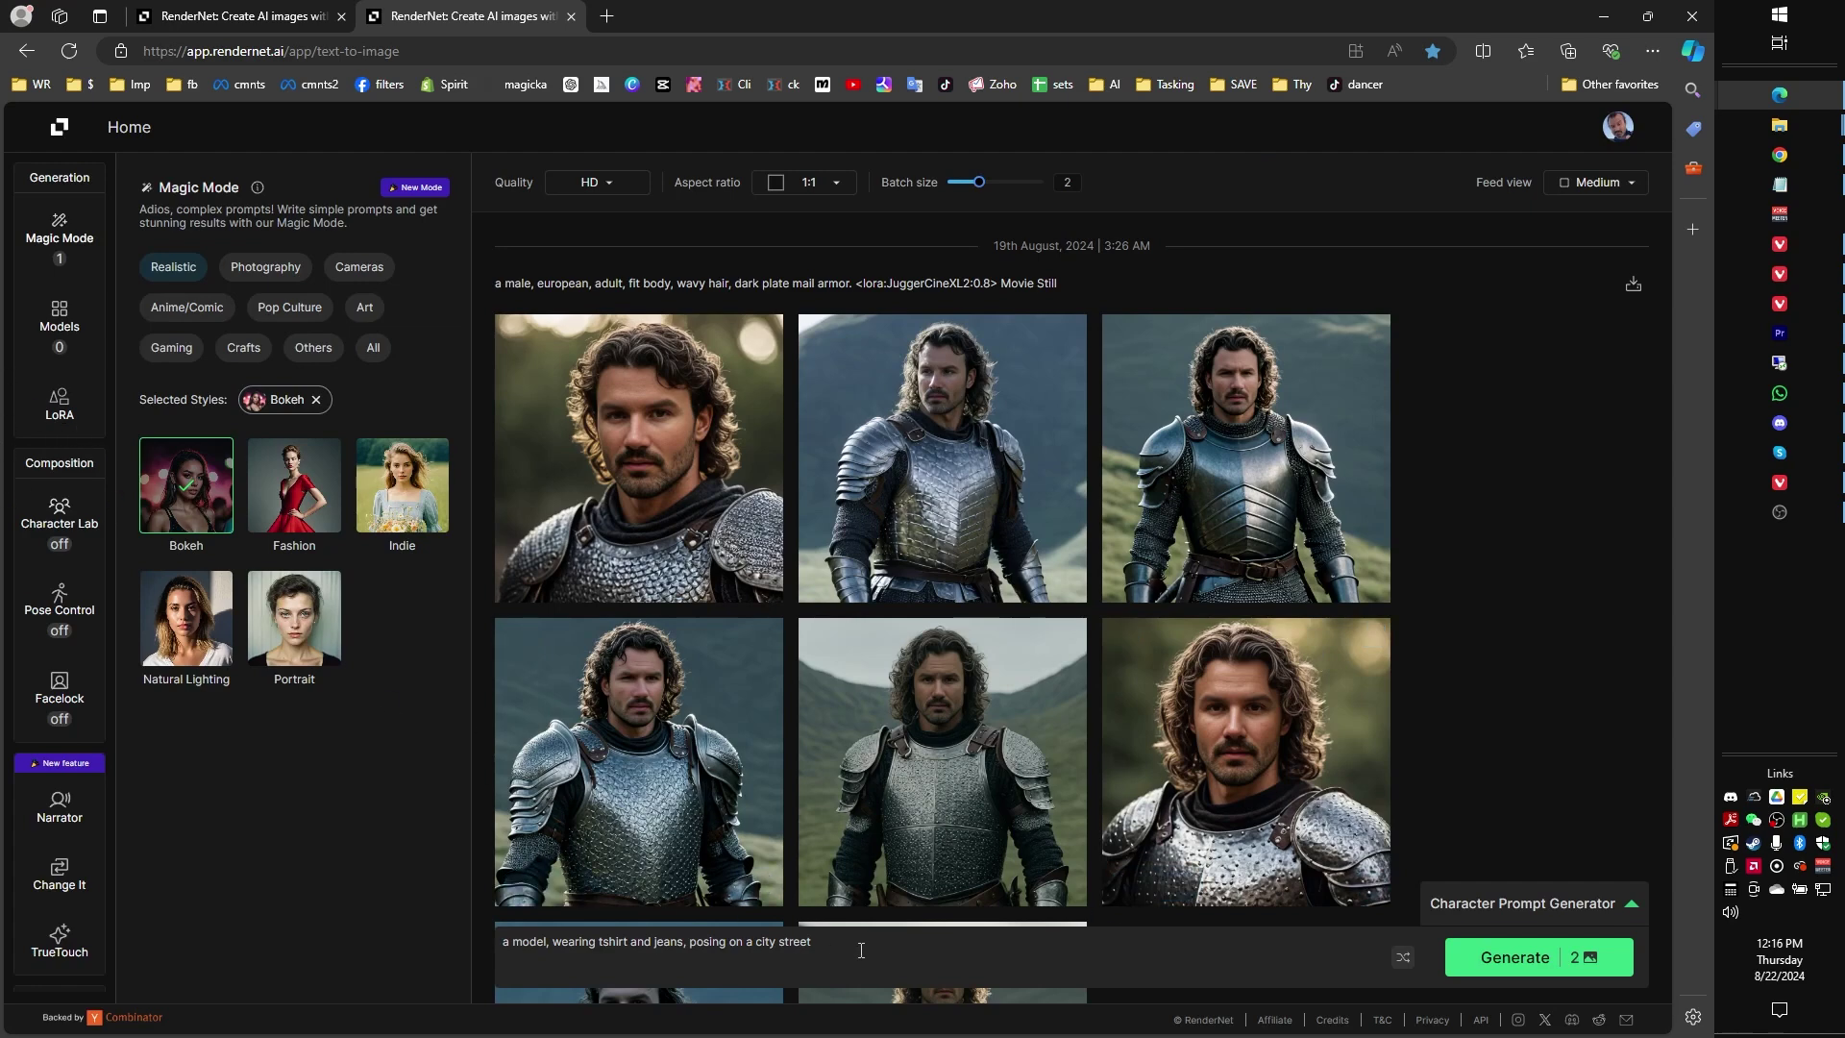
{"action": "left_click", "coordinate": [894, 412]}
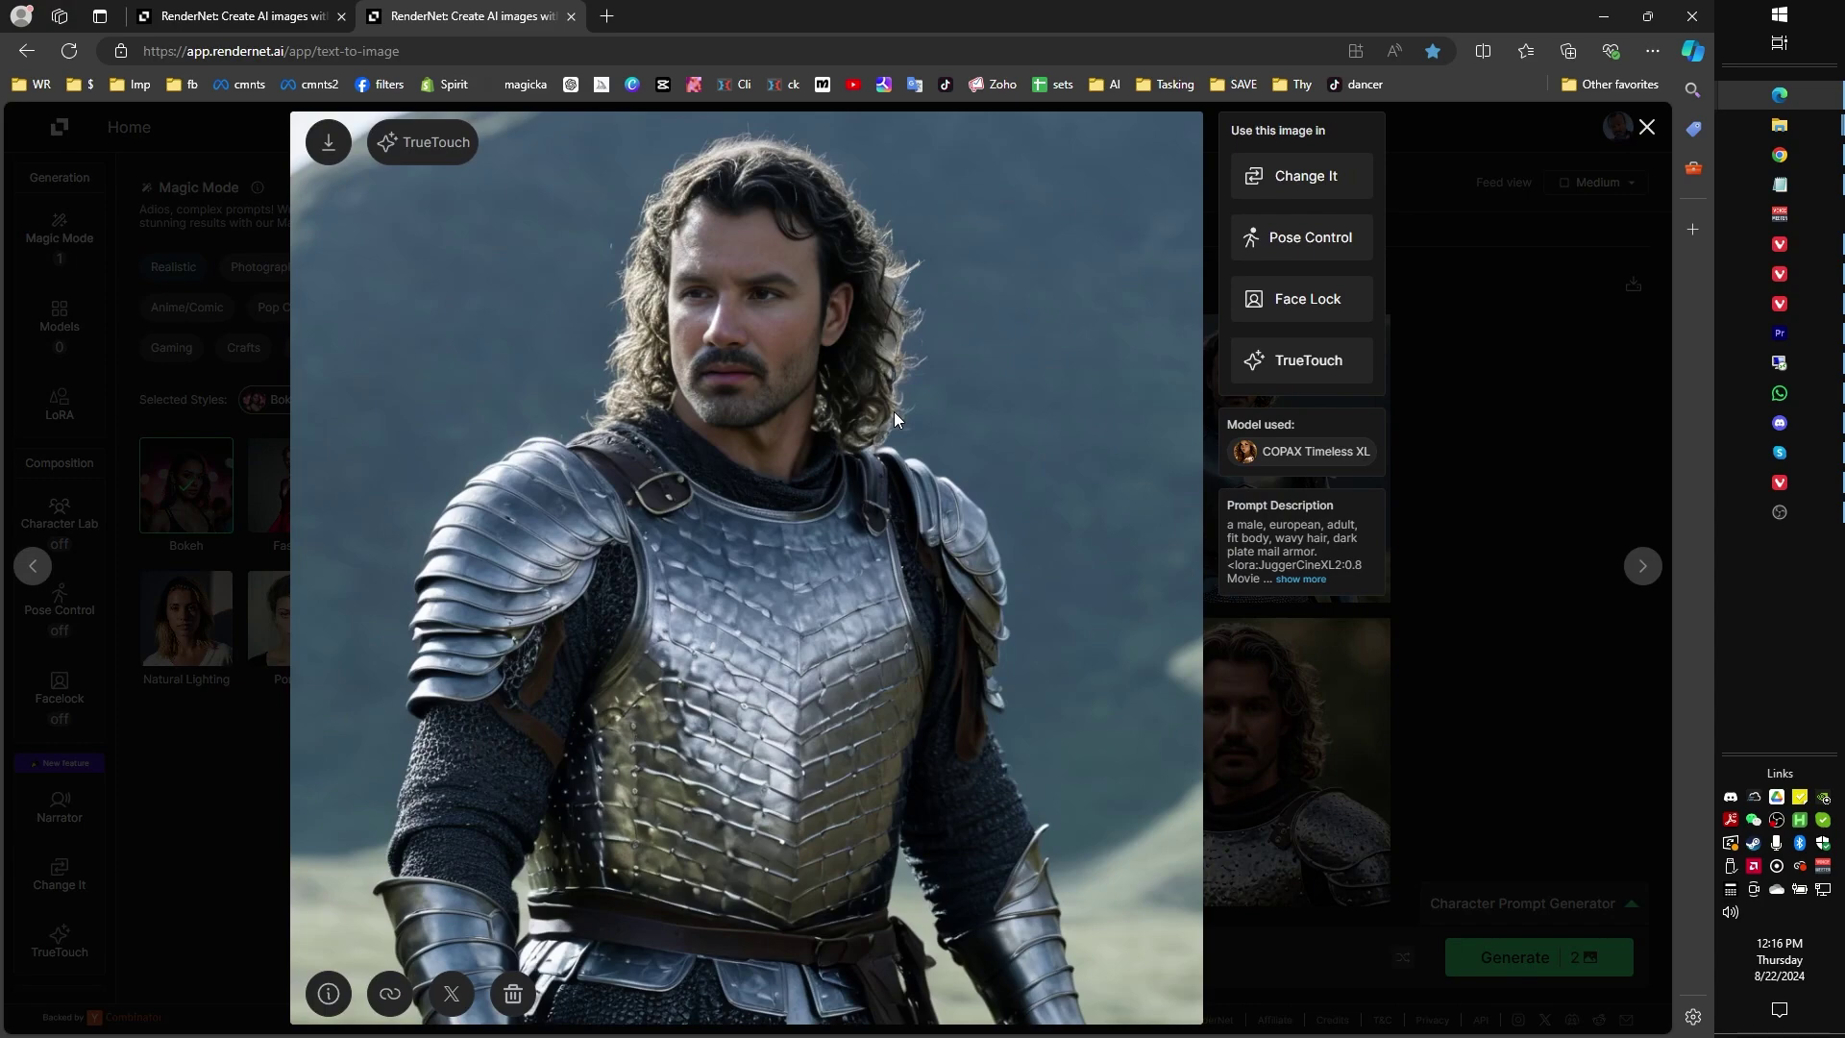
{"action": "key", "text": "Right"}
{"action": "key", "text": "Left"}
{"action": "left_click", "coordinate": [1526, 671]}
{"action": "scroll", "coordinate": [1047, 398], "scroll_direction": "down", "scroll_amount": 3}
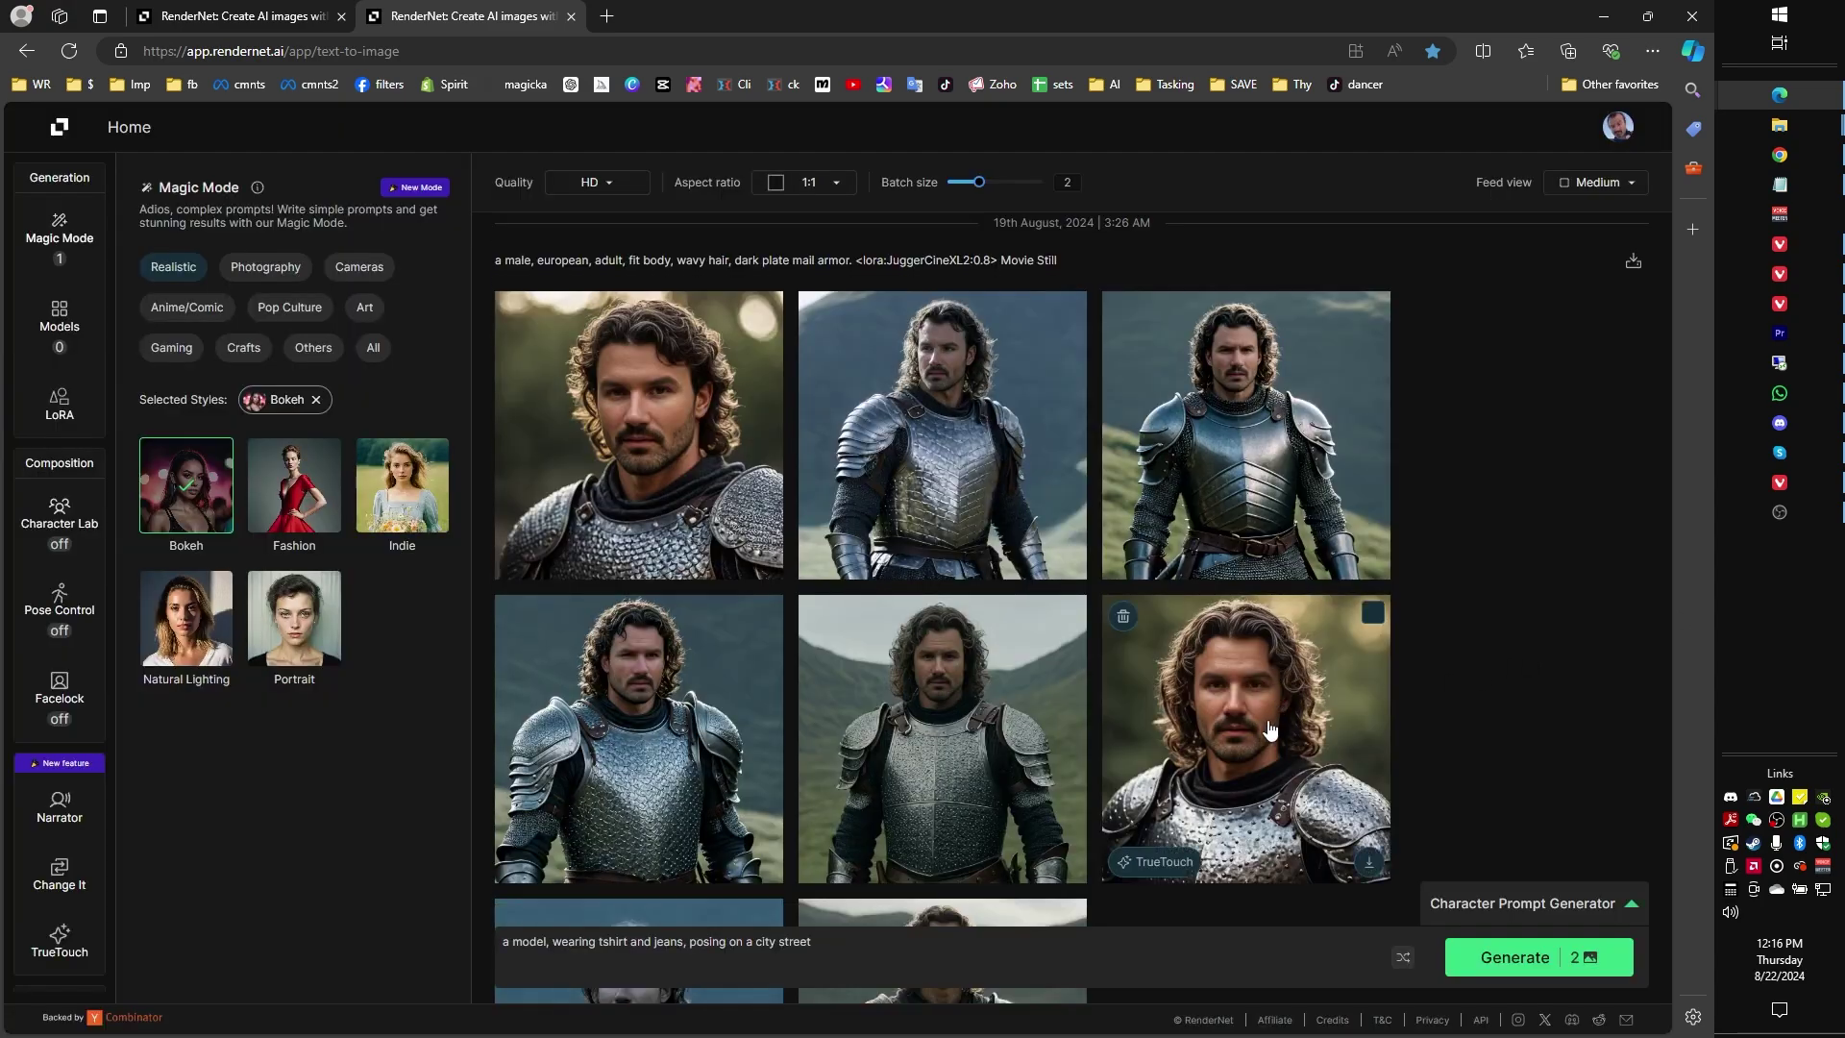
{"action": "left_click", "coordinate": [1199, 354]}
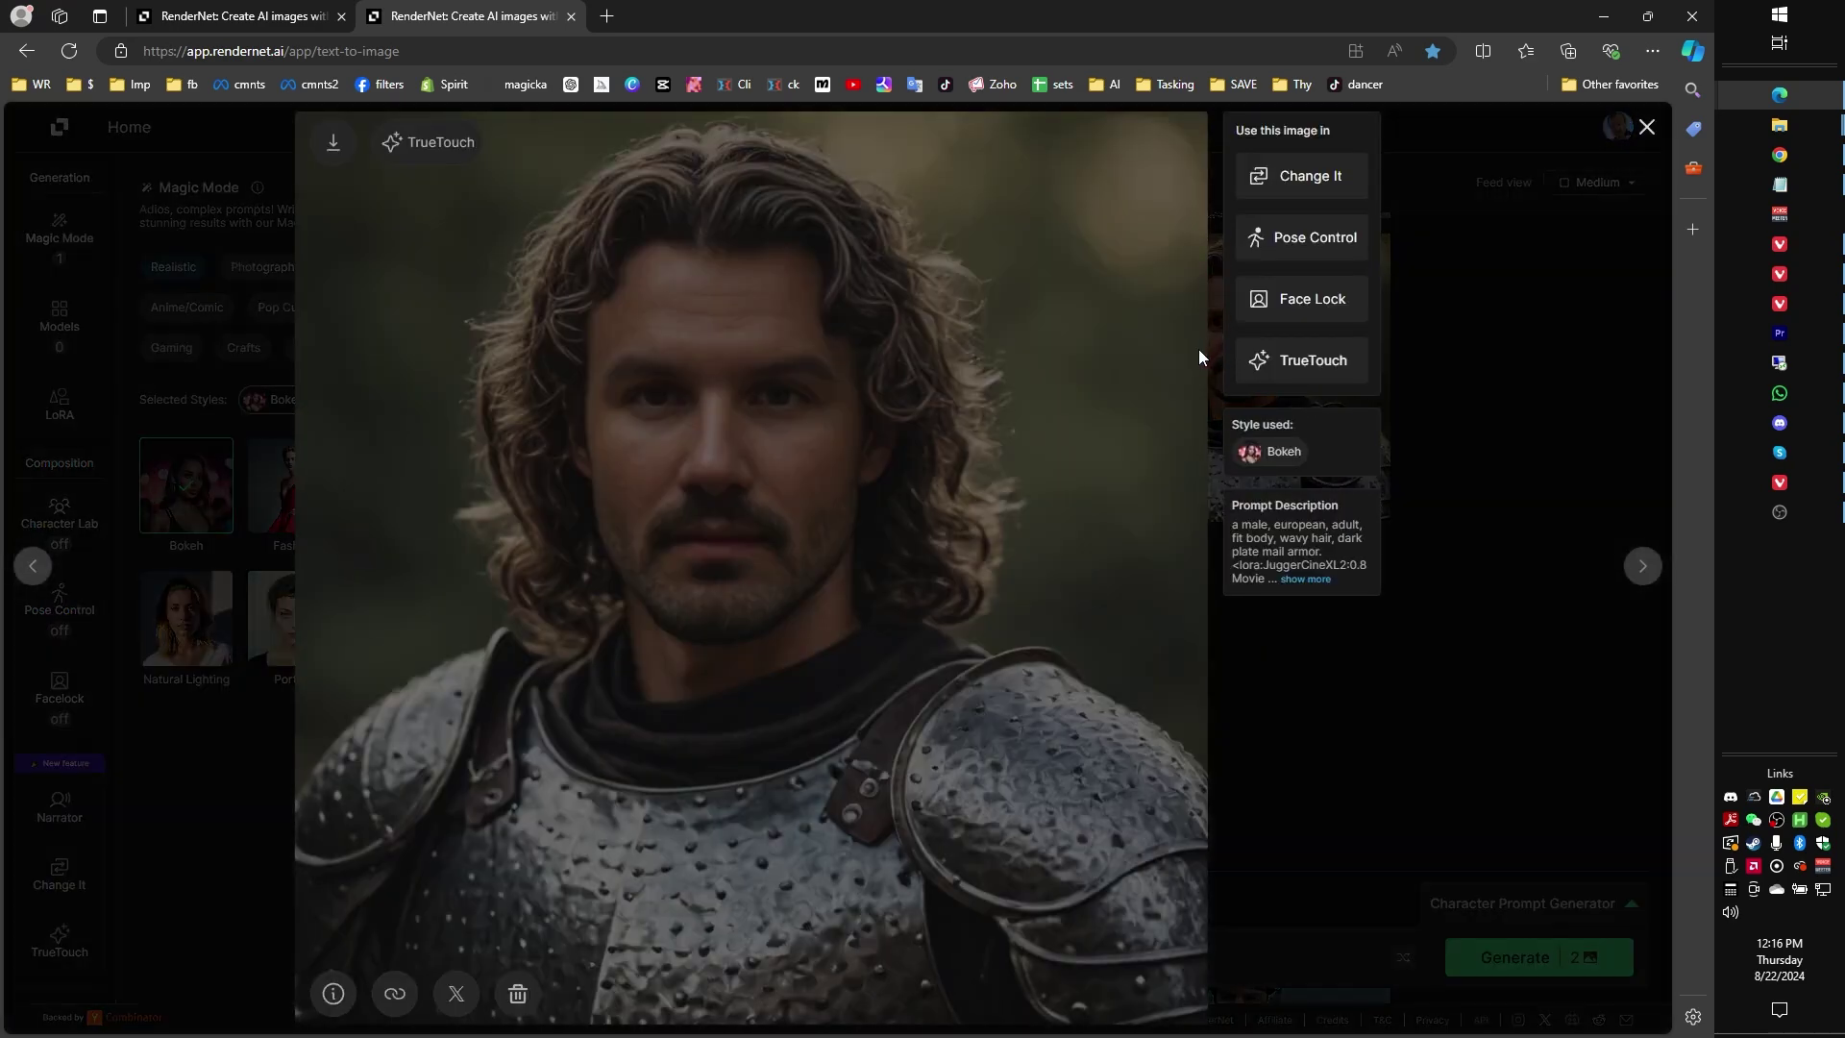
{"action": "key", "text": "Left"}
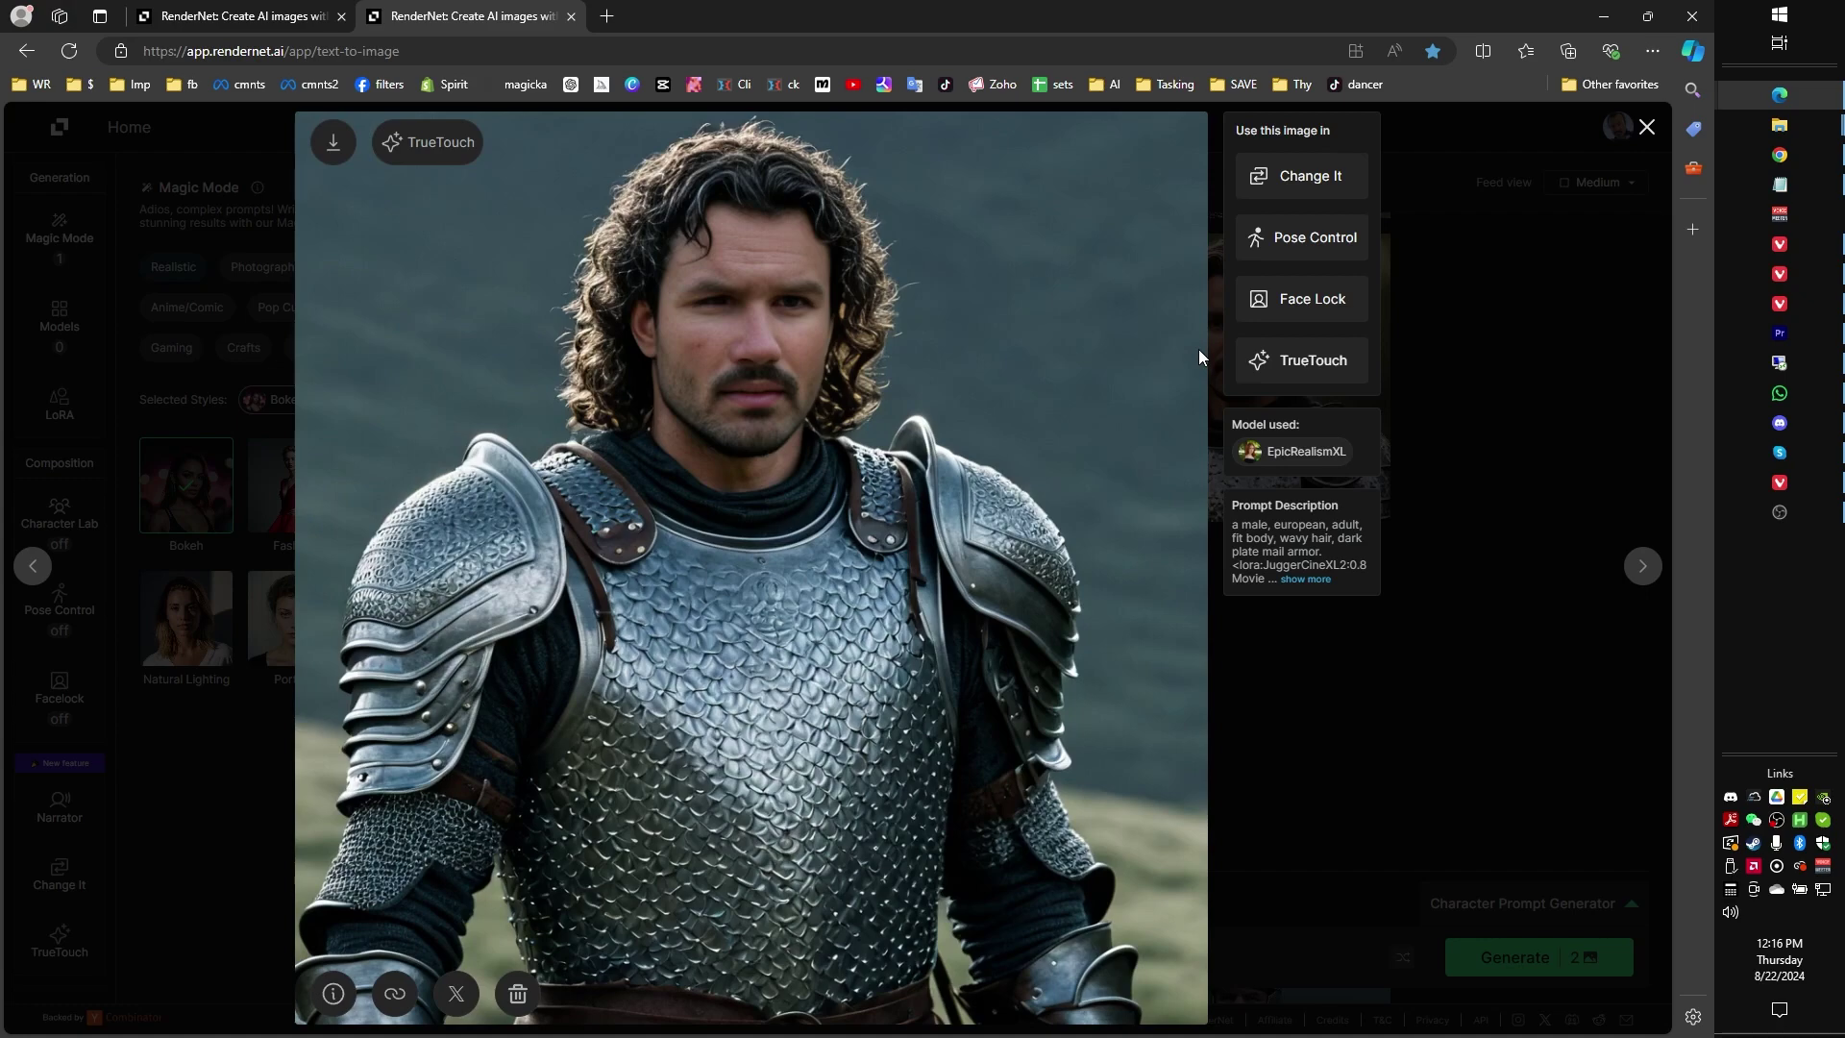
{"action": "key", "text": "Left"}
{"action": "left_click", "coordinate": [1407, 715]}
{"action": "scroll", "coordinate": [1384, 711], "scroll_direction": "down", "scroll_amount": 6}
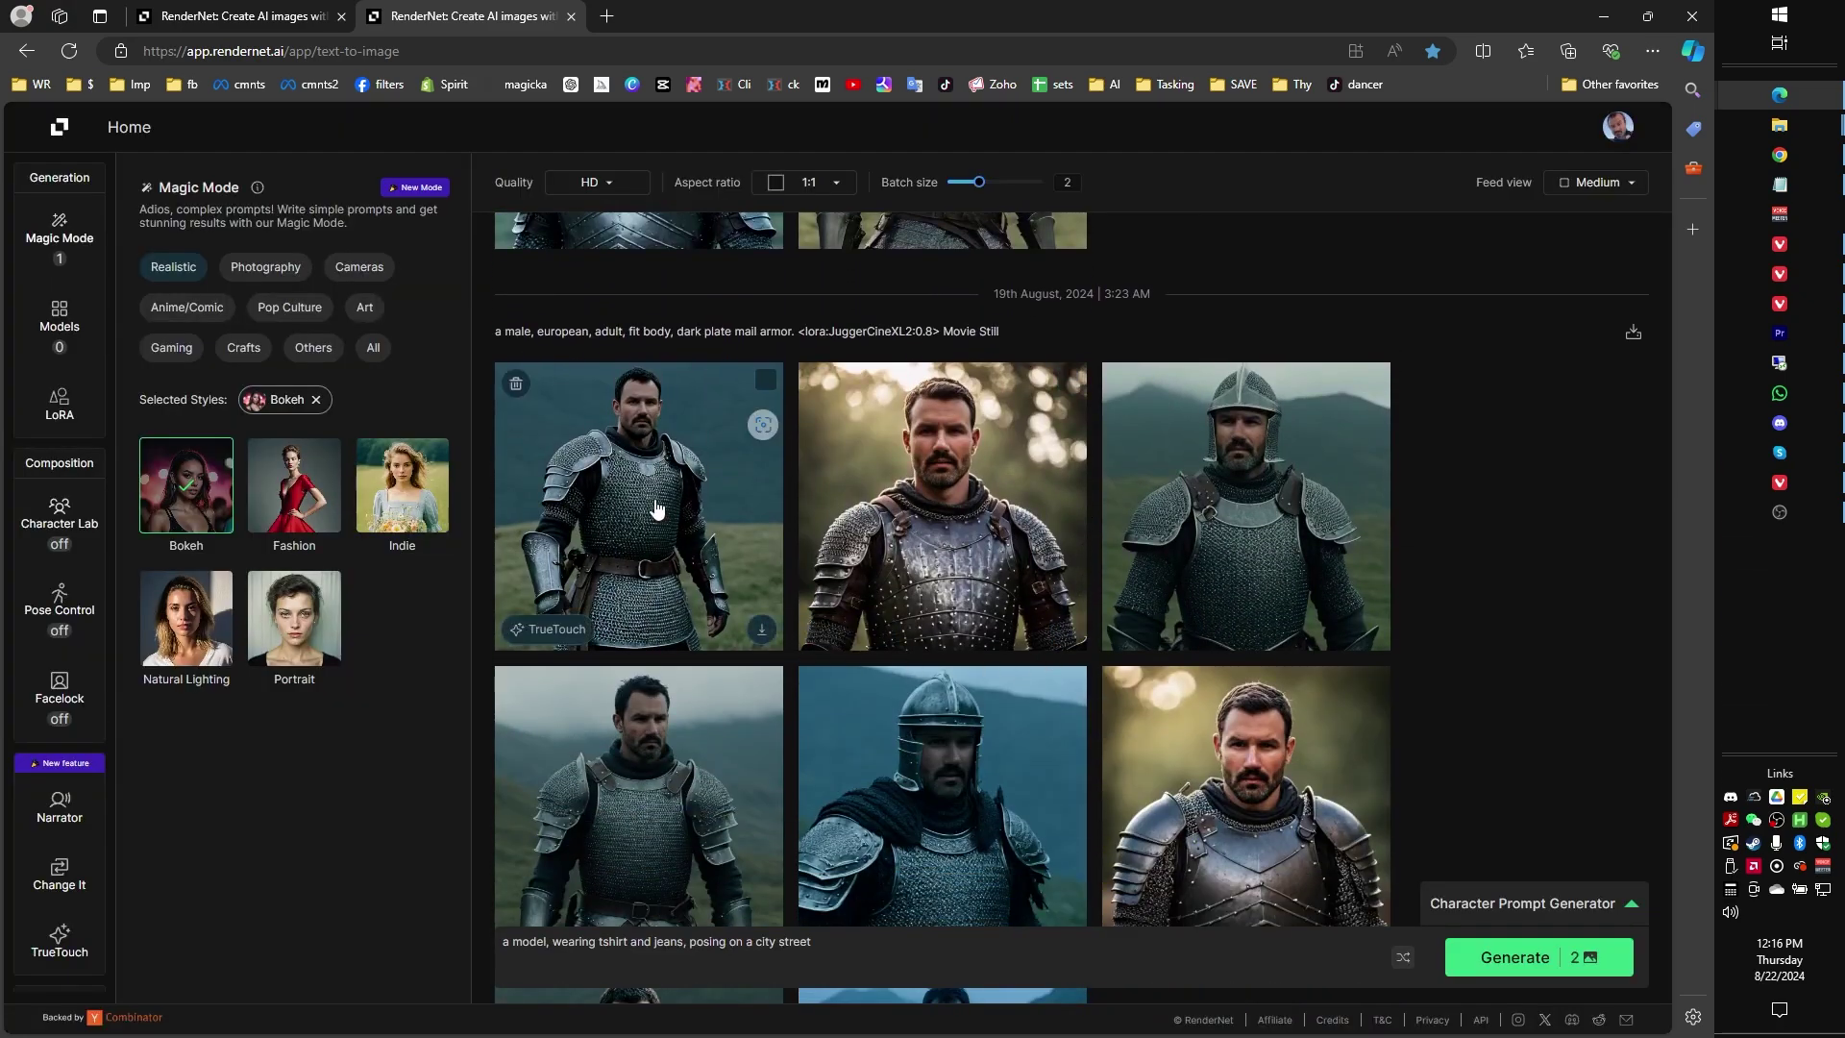
{"action": "left_click", "coordinate": [656, 509]}
{"action": "key", "text": "Right"}
{"action": "key", "text": "Right"}
{"action": "key", "text": "Right"}
{"action": "key", "text": "Right"}
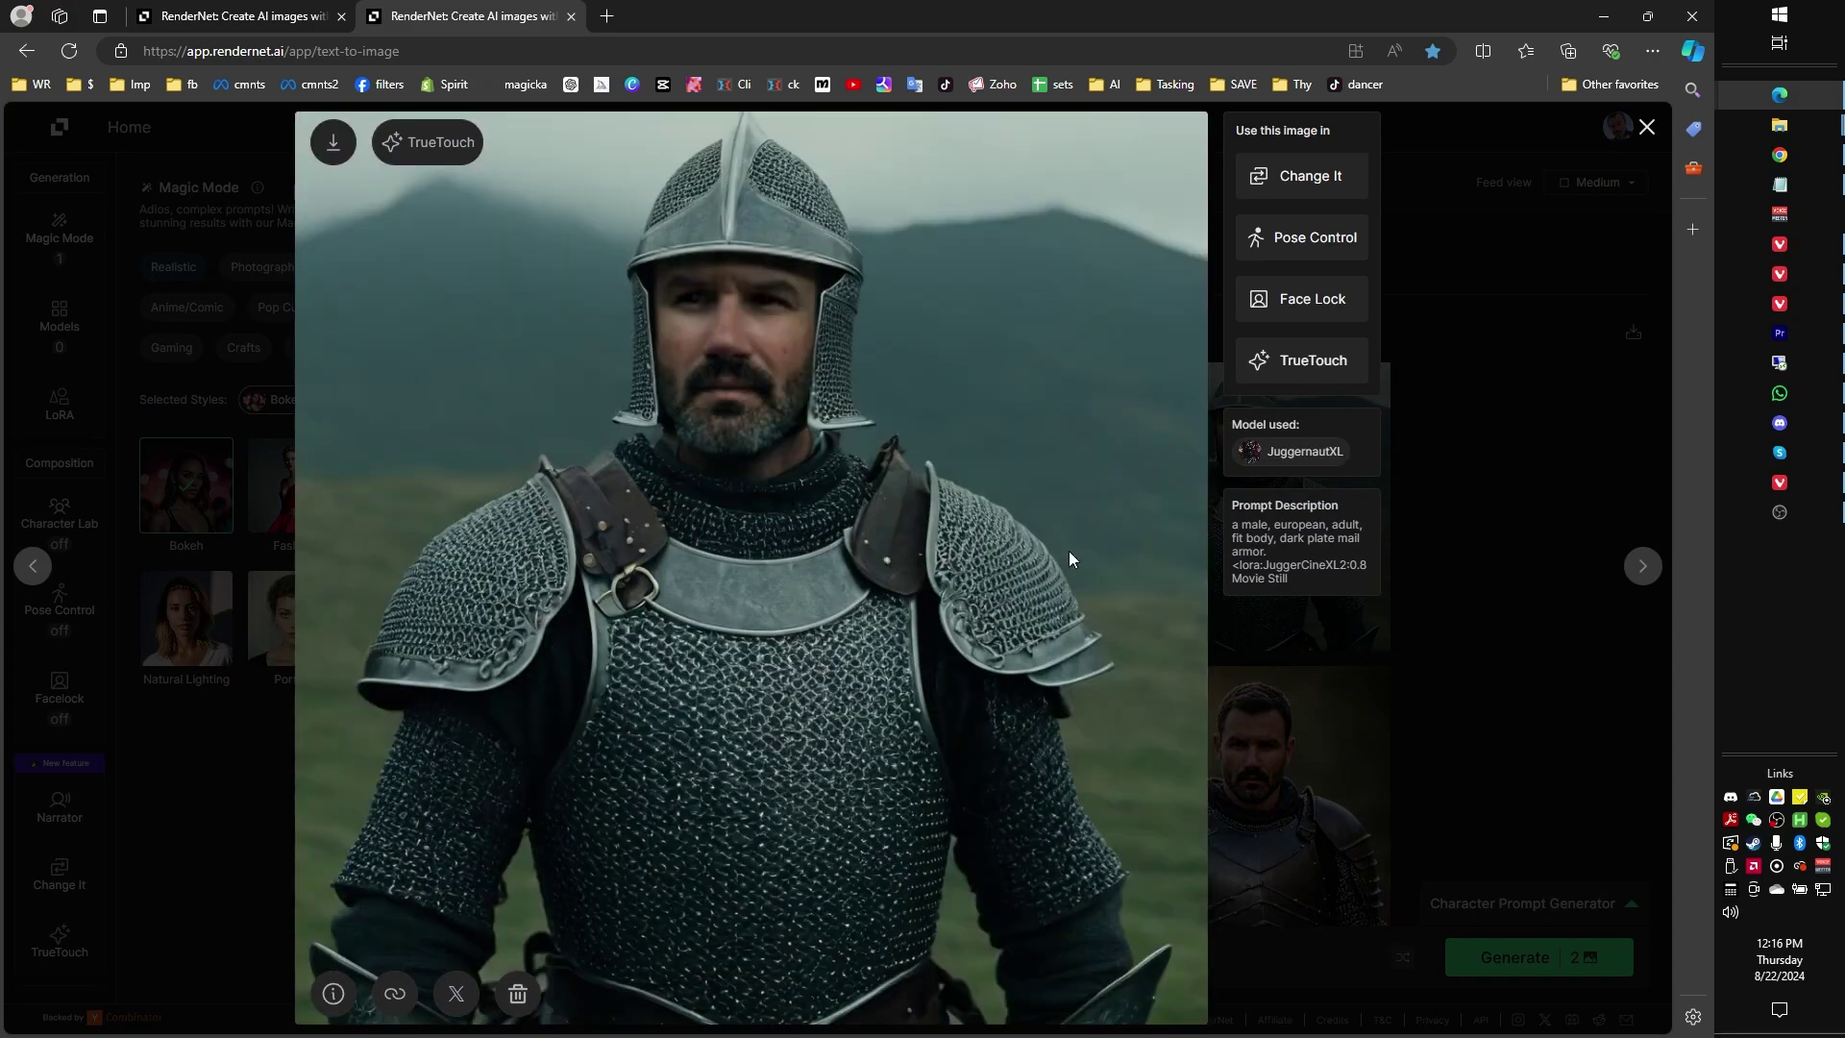
{"action": "left_click", "coordinate": [1448, 678]}
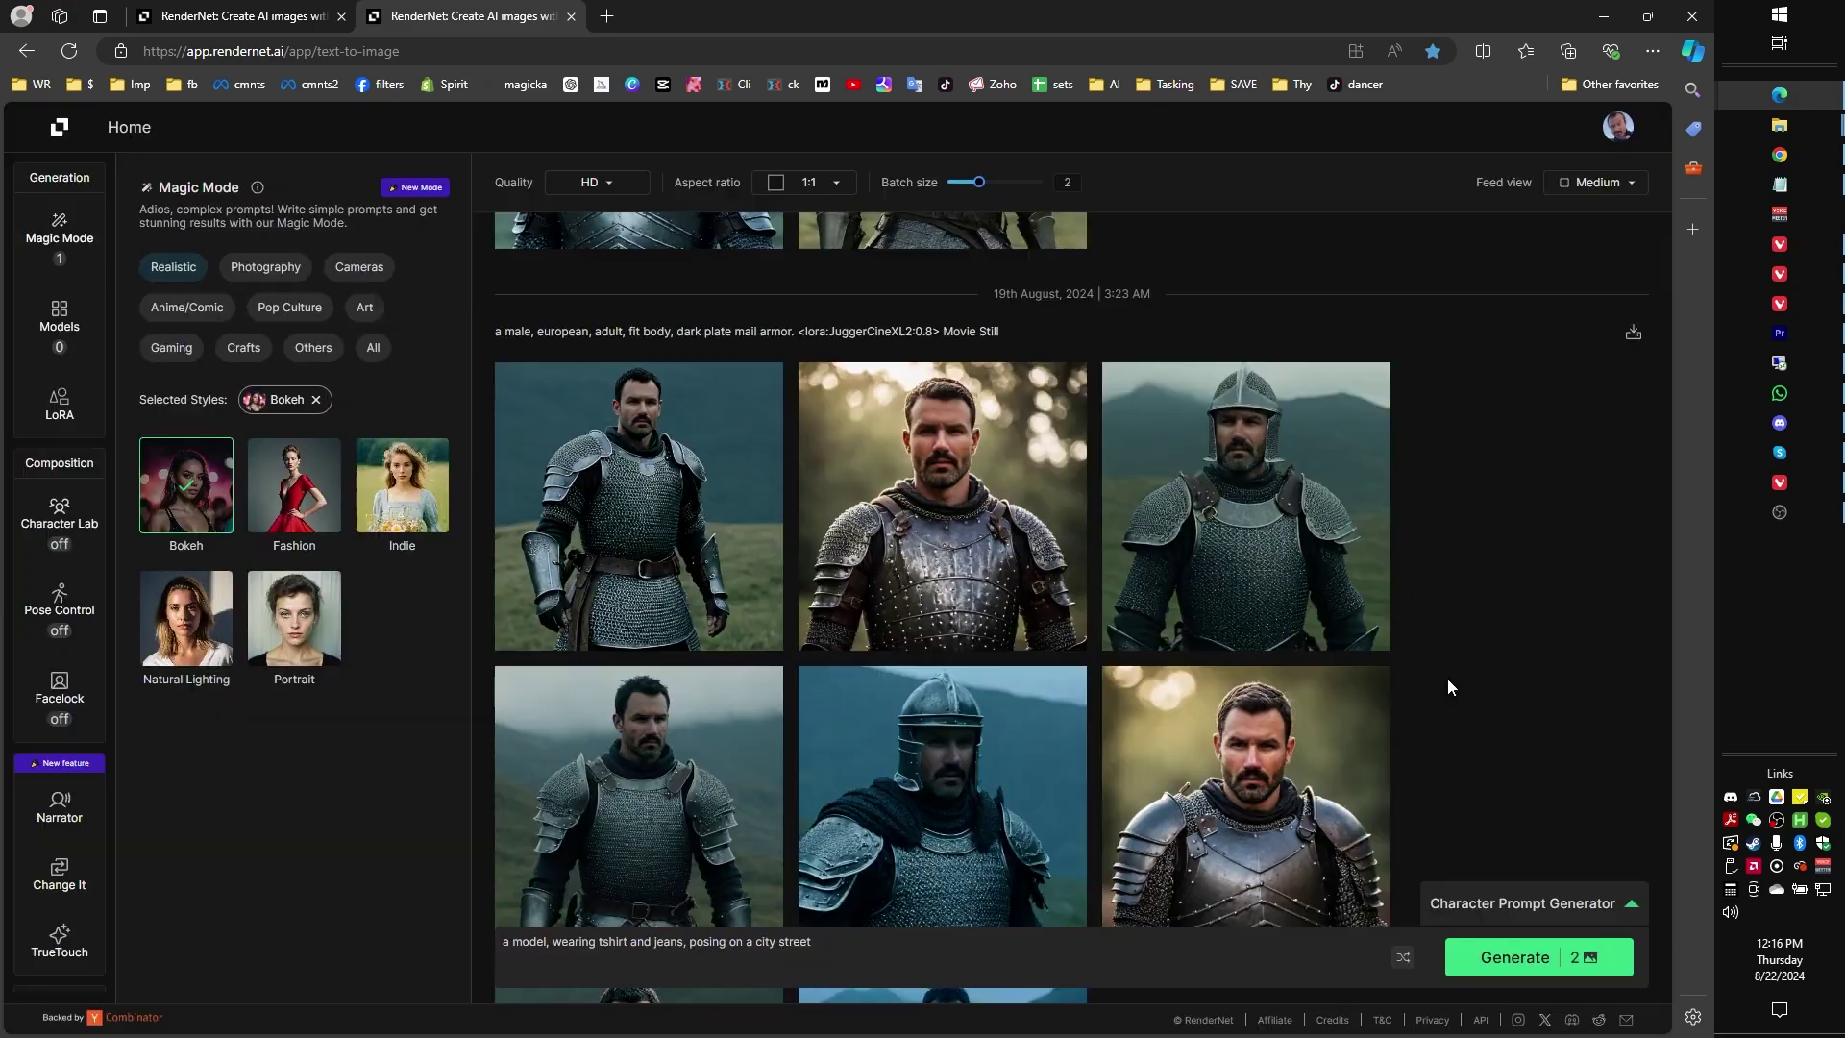
{"action": "scroll", "coordinate": [683, 901], "scroll_direction": "down", "scroll_amount": 1}
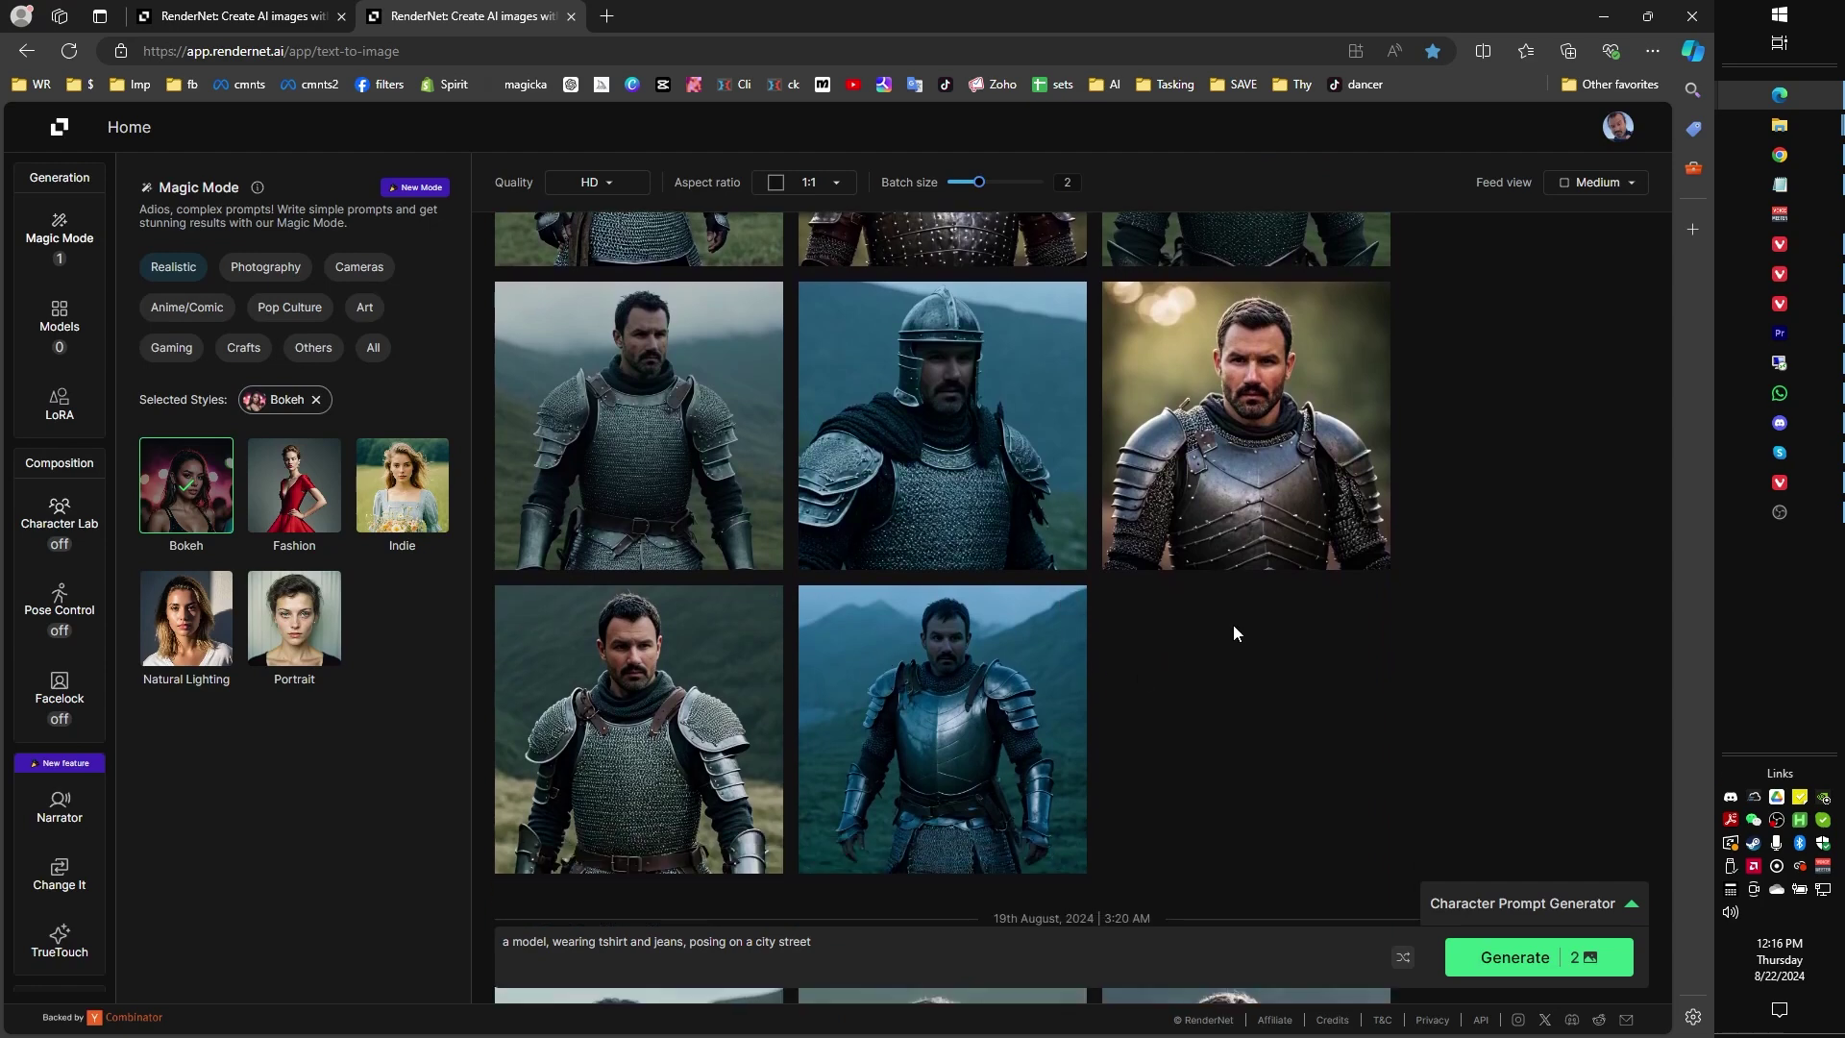
{"action": "scroll", "coordinate": [1232, 625], "scroll_direction": "down", "scroll_amount": 4}
{"action": "scroll", "coordinate": [929, 644], "scroll_direction": "up", "scroll_amount": 3}
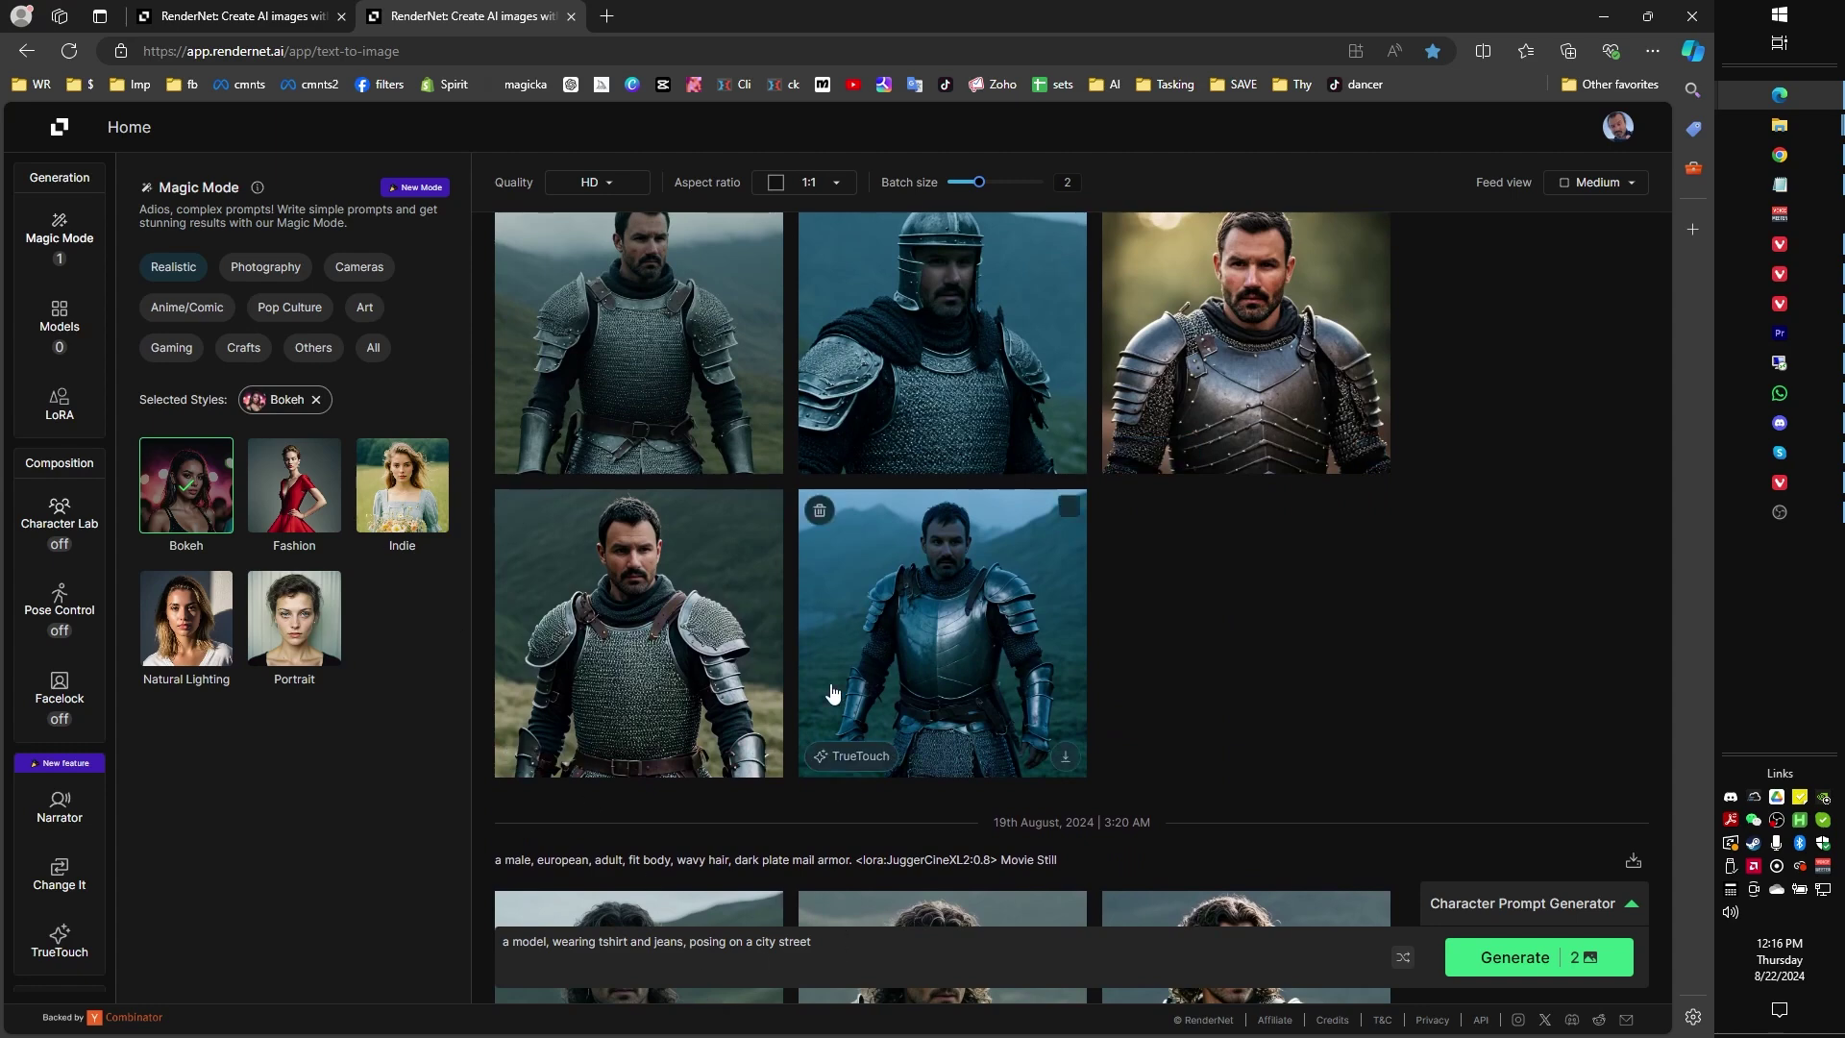
{"action": "scroll", "coordinate": [894, 740], "scroll_direction": "down", "scroll_amount": 4}
{"action": "scroll", "coordinate": [909, 747], "scroll_direction": "down", "scroll_amount": 6}
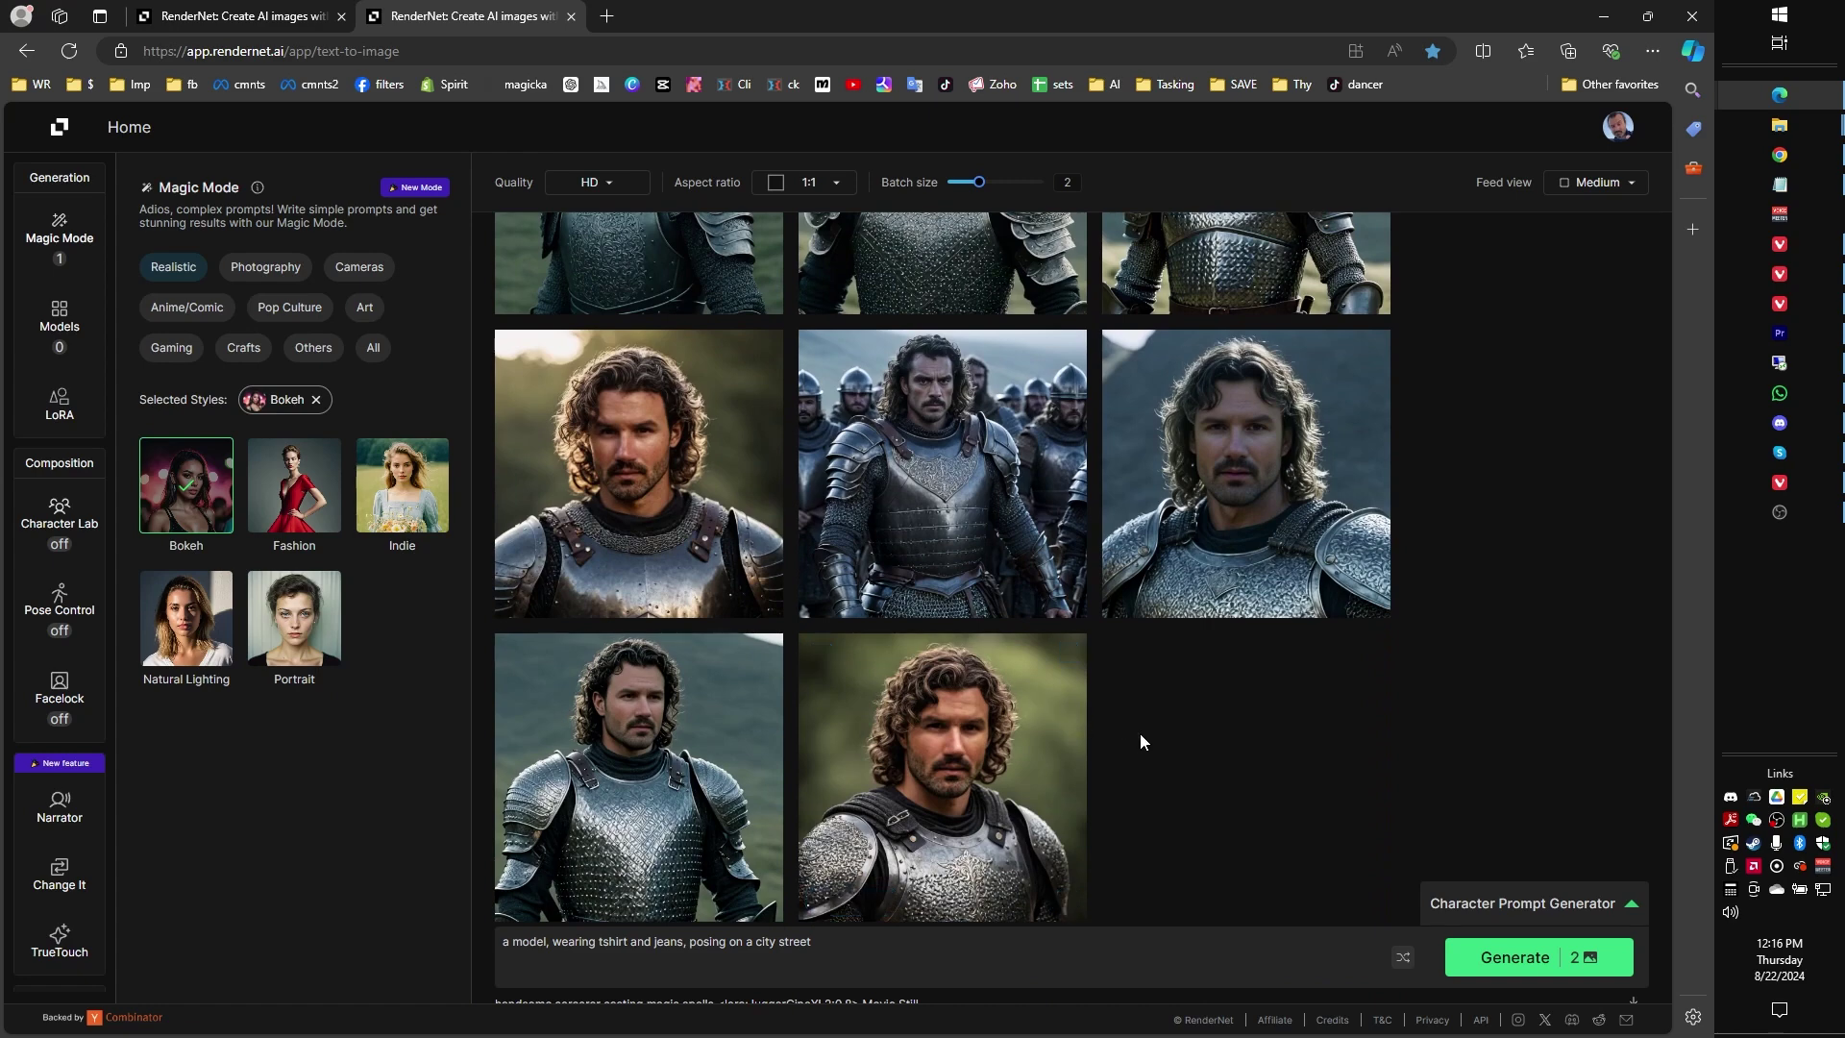
{"action": "scroll", "coordinate": [1145, 741], "scroll_direction": "up", "scroll_amount": 1}
{"action": "scroll", "coordinate": [972, 637], "scroll_direction": "up", "scroll_amount": 1}
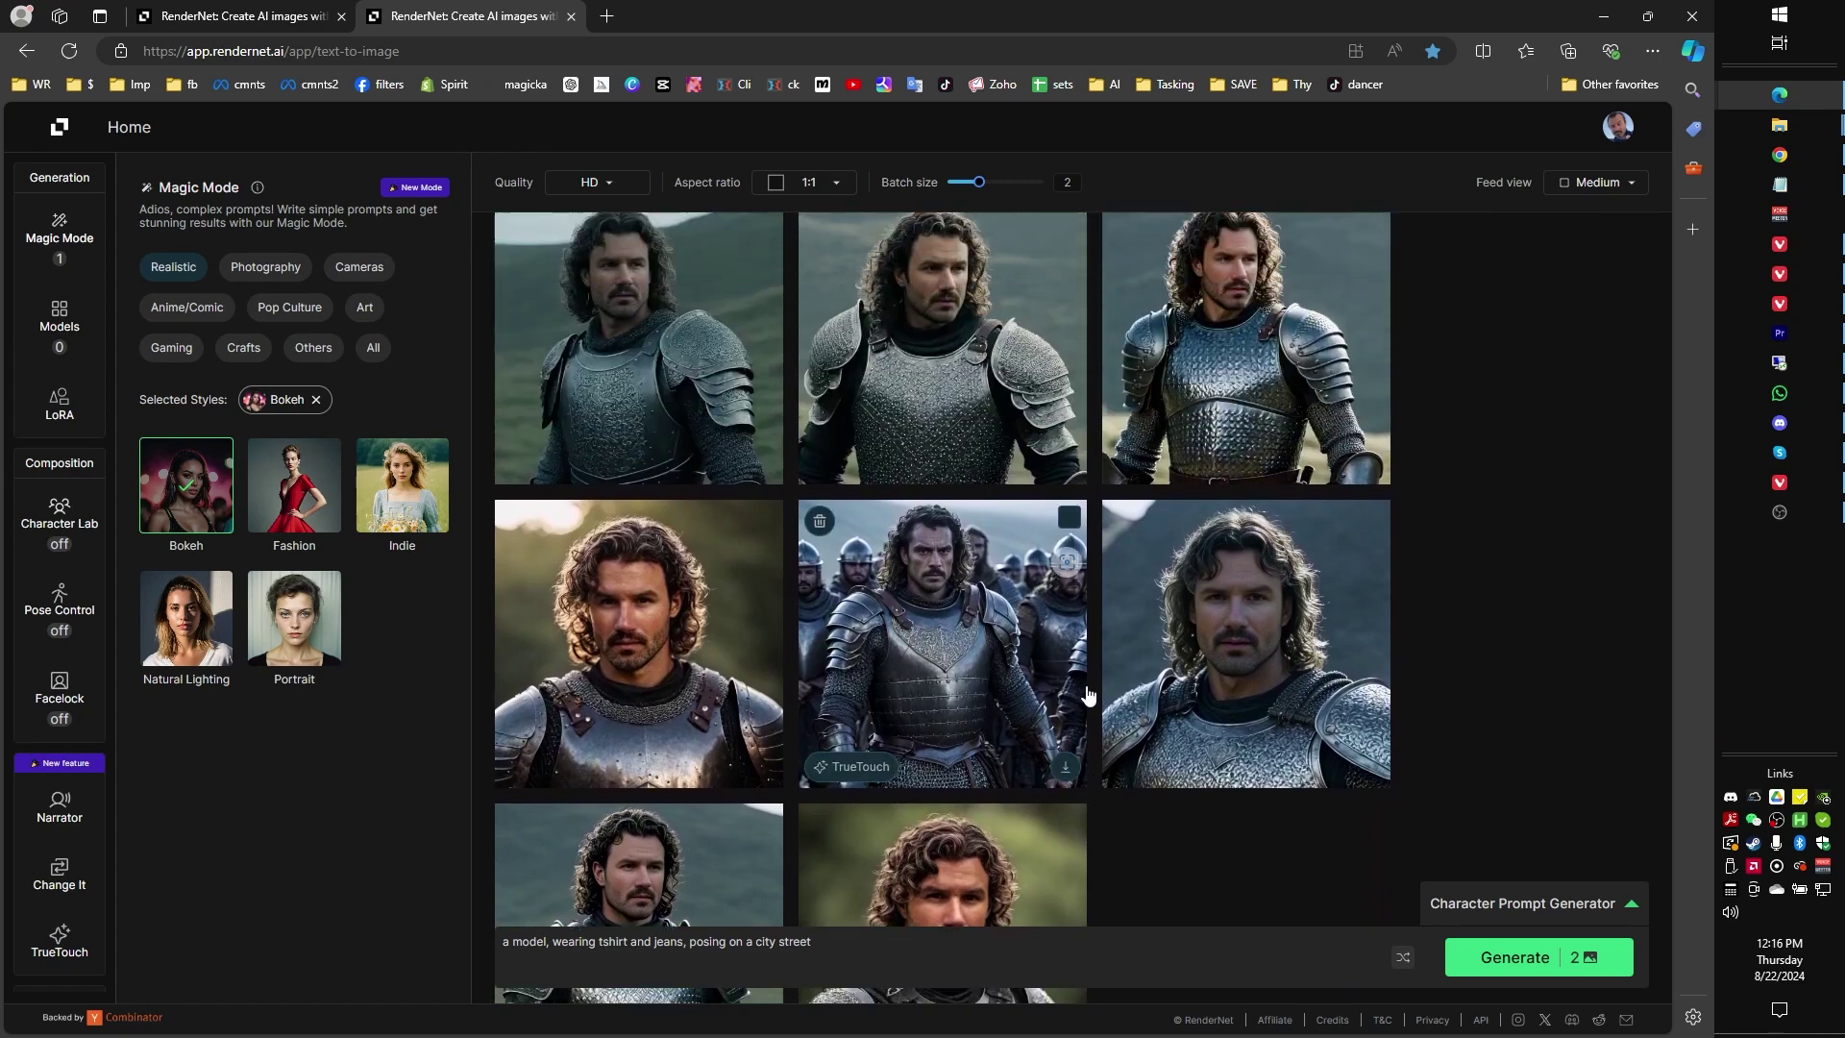
{"action": "left_click", "coordinate": [964, 666]}
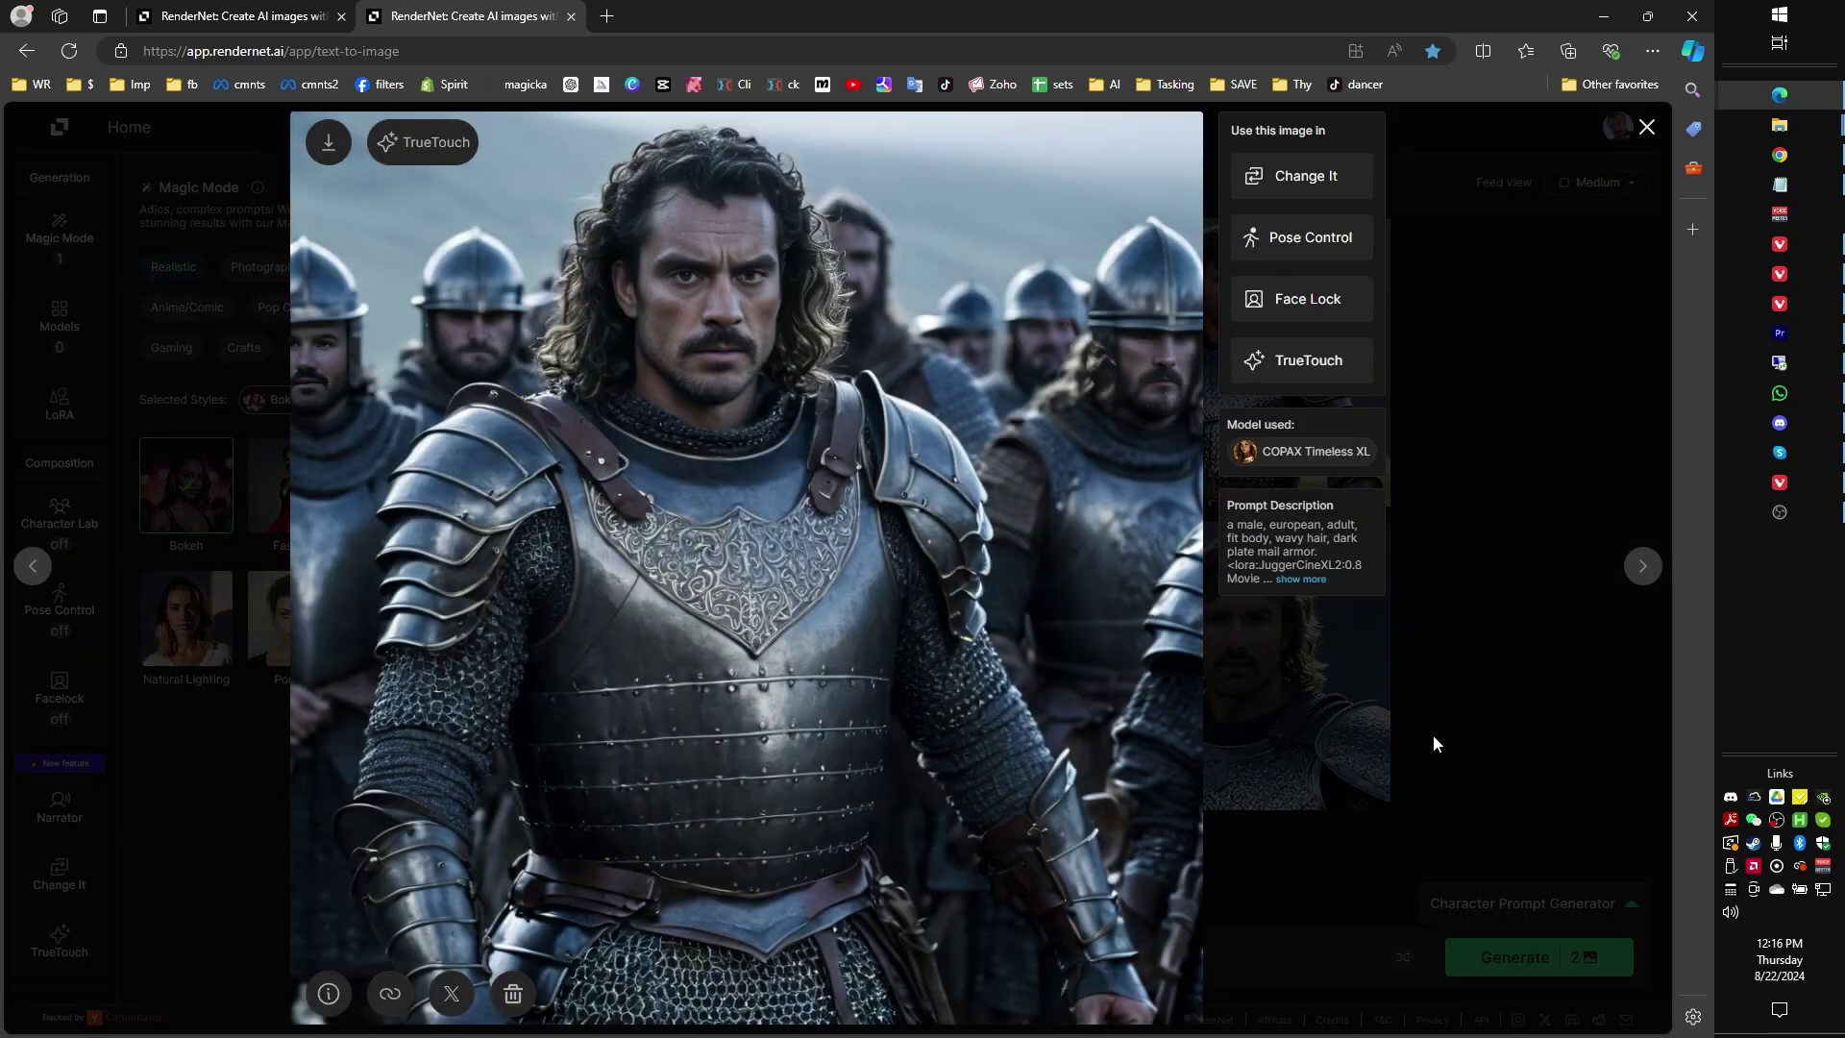
{"action": "left_click", "coordinate": [1544, 642]}
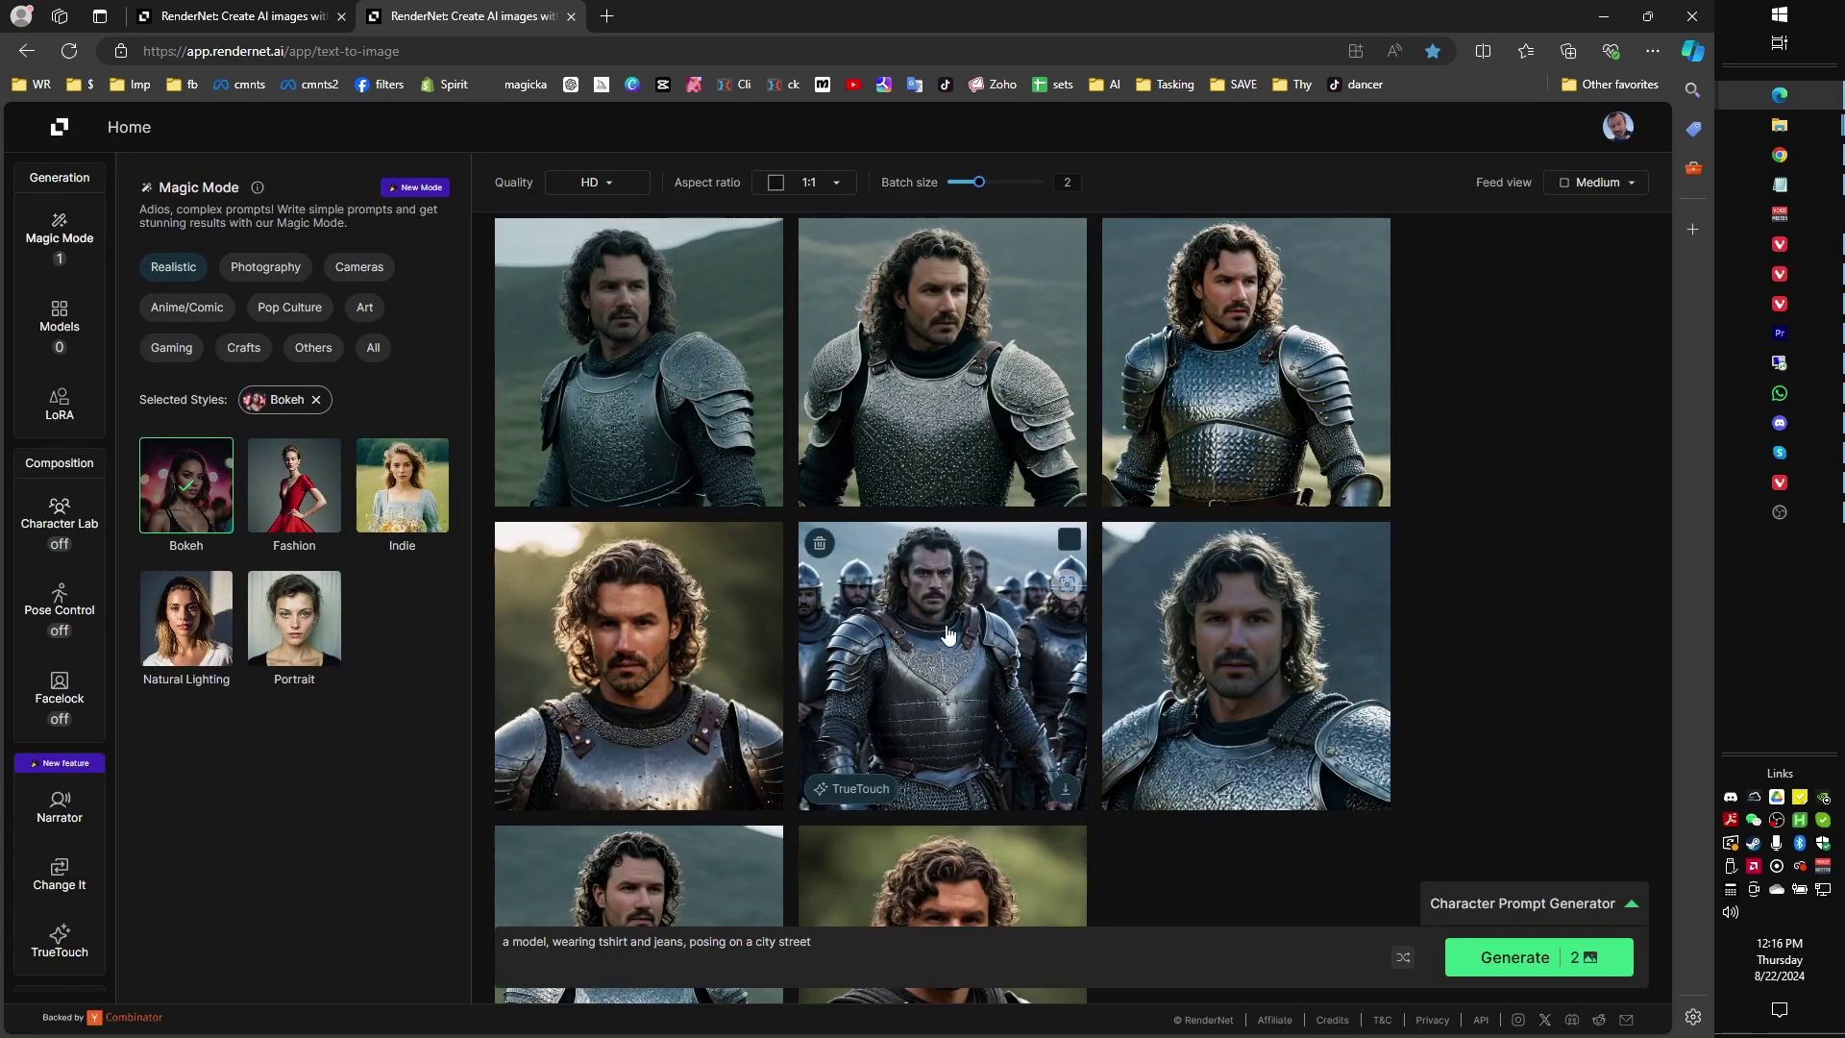
- Scroll to the sorcerer batch and view the first sorcerer image full size
{"action": "scroll", "coordinate": [1190, 617], "scroll_direction": "down", "scroll_amount": 1}
{"action": "scroll", "coordinate": [1190, 617], "scroll_direction": "down", "scroll_amount": 4}
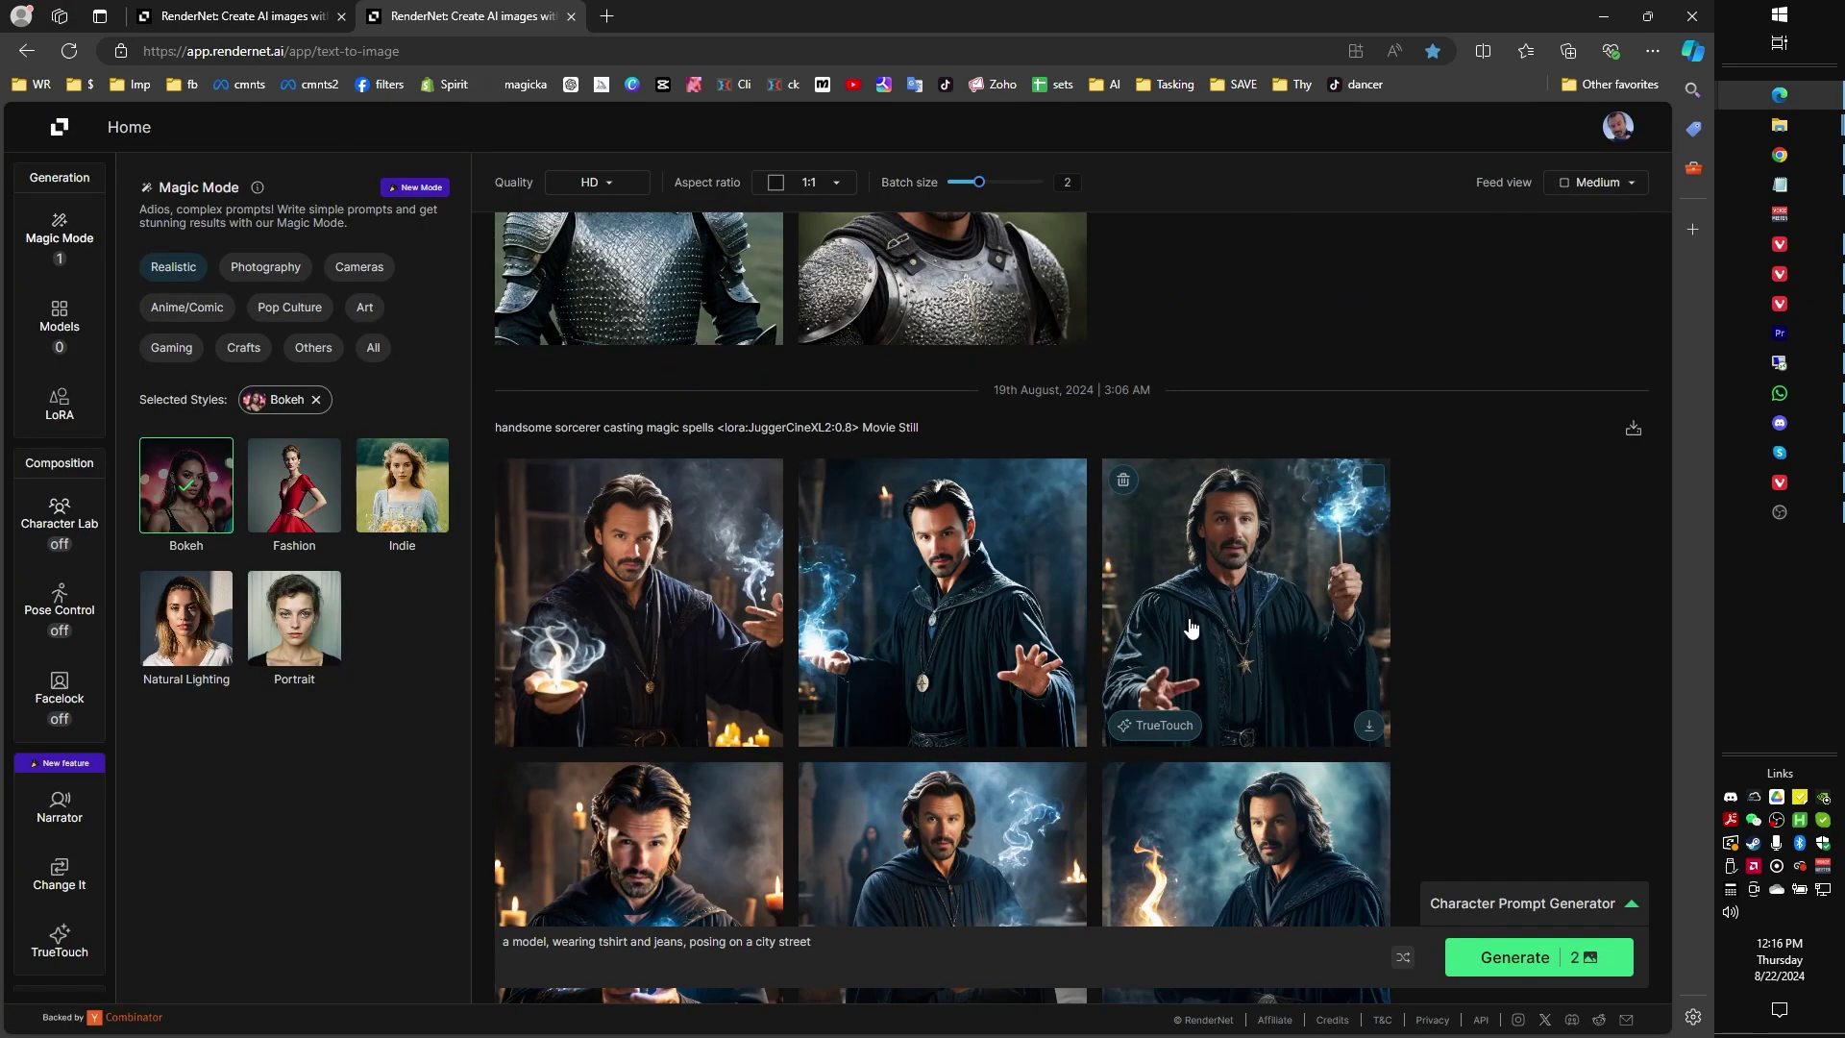
{"action": "scroll", "coordinate": [1190, 628], "scroll_direction": "down", "scroll_amount": 3}
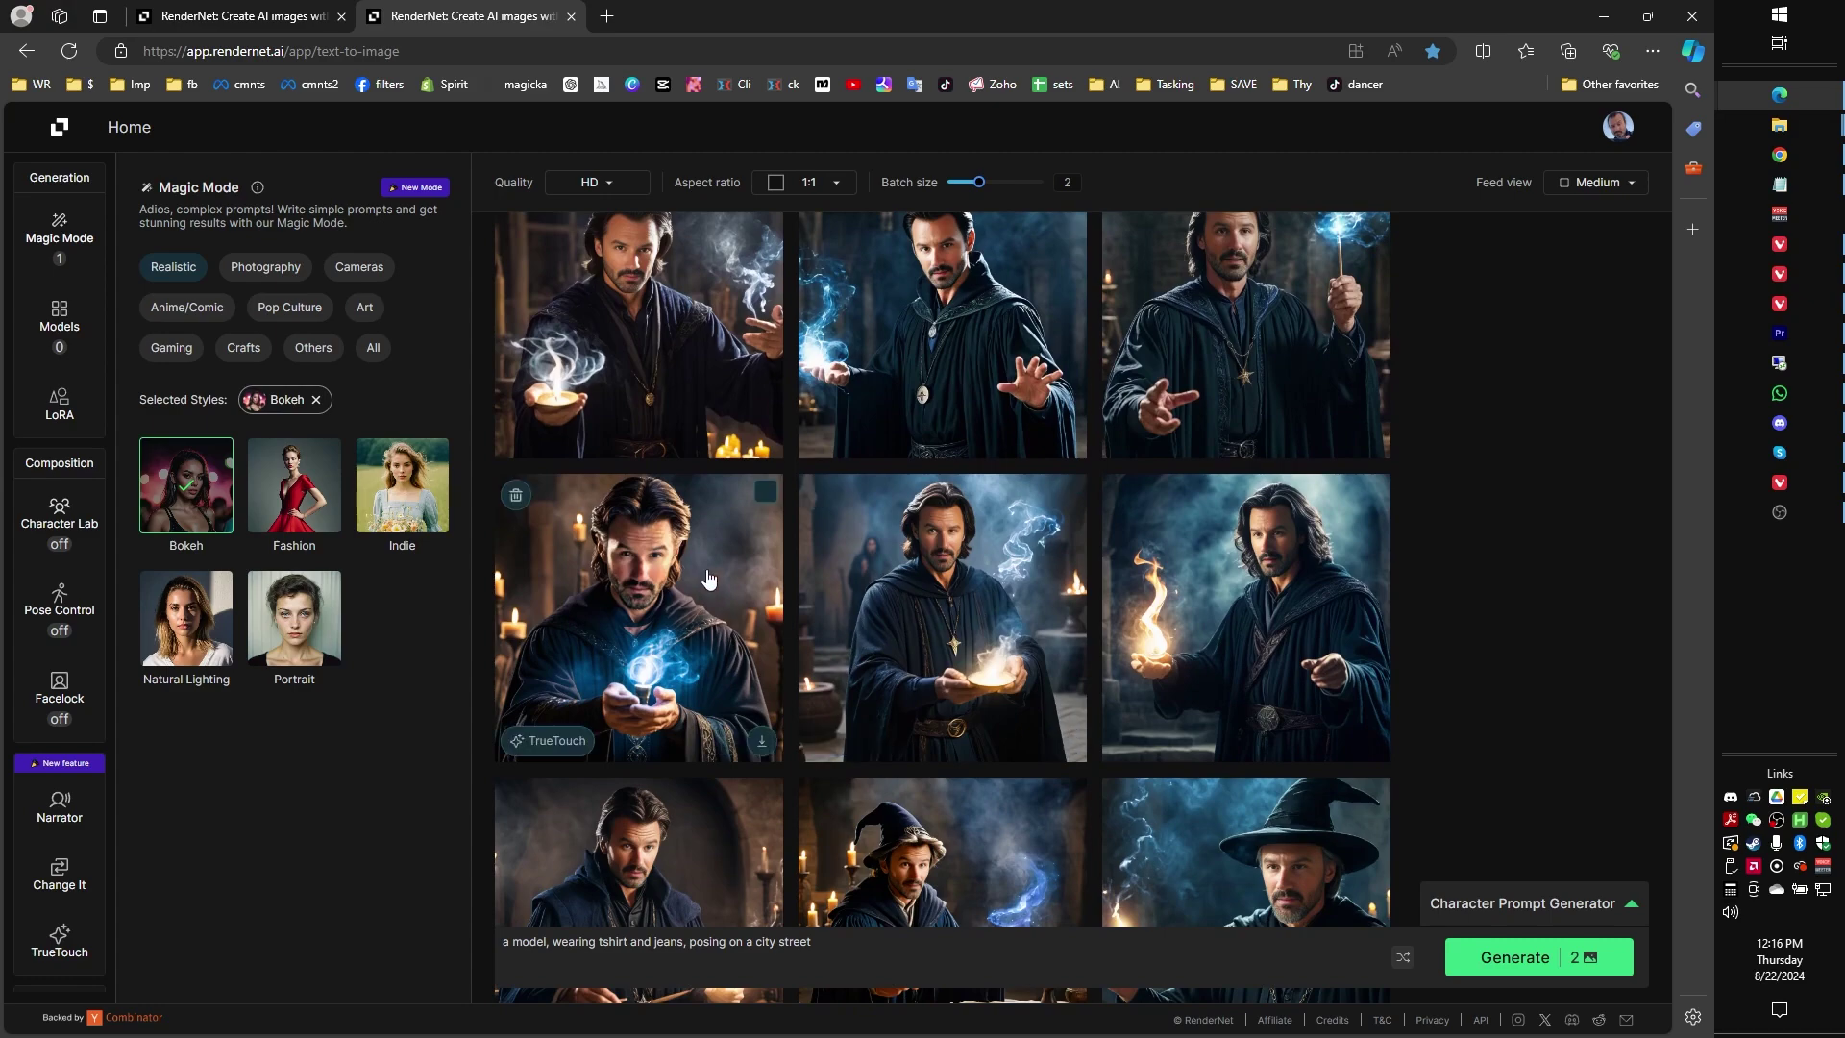
{"action": "left_click", "coordinate": [659, 324]}
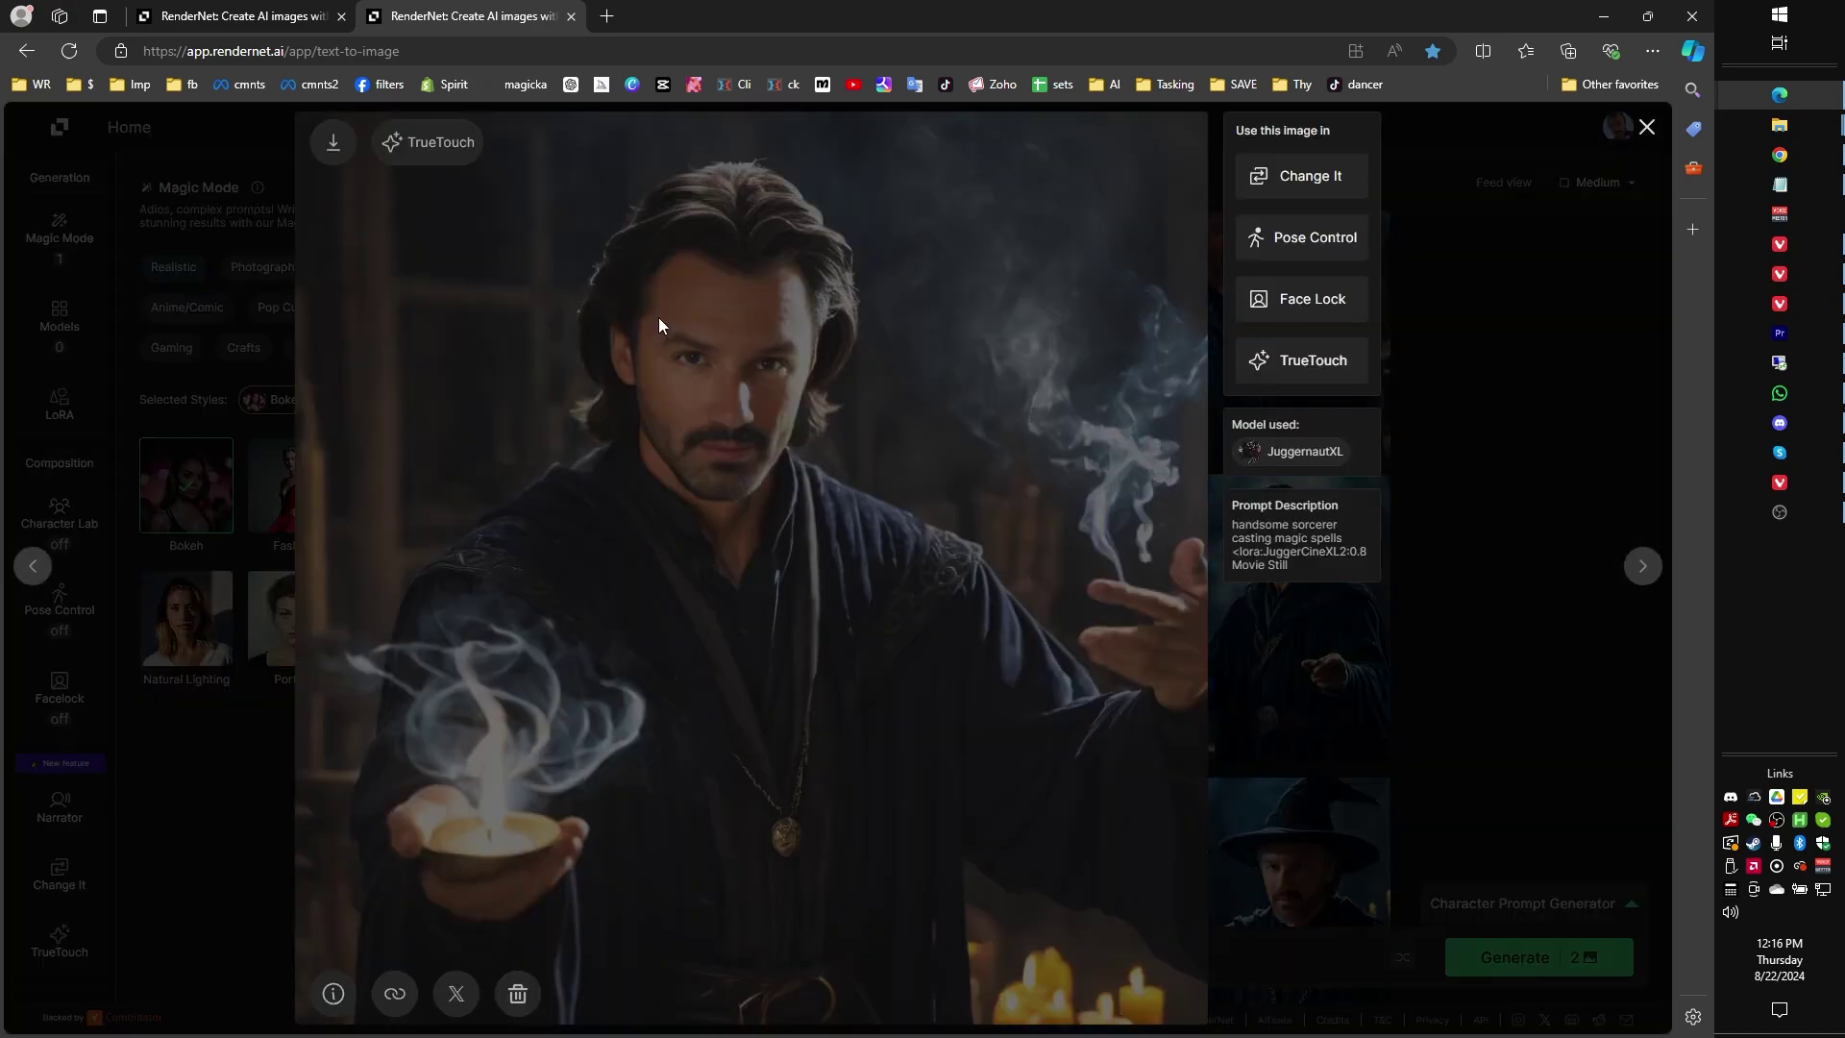
{"action": "left_click", "coordinate": [1470, 623]}
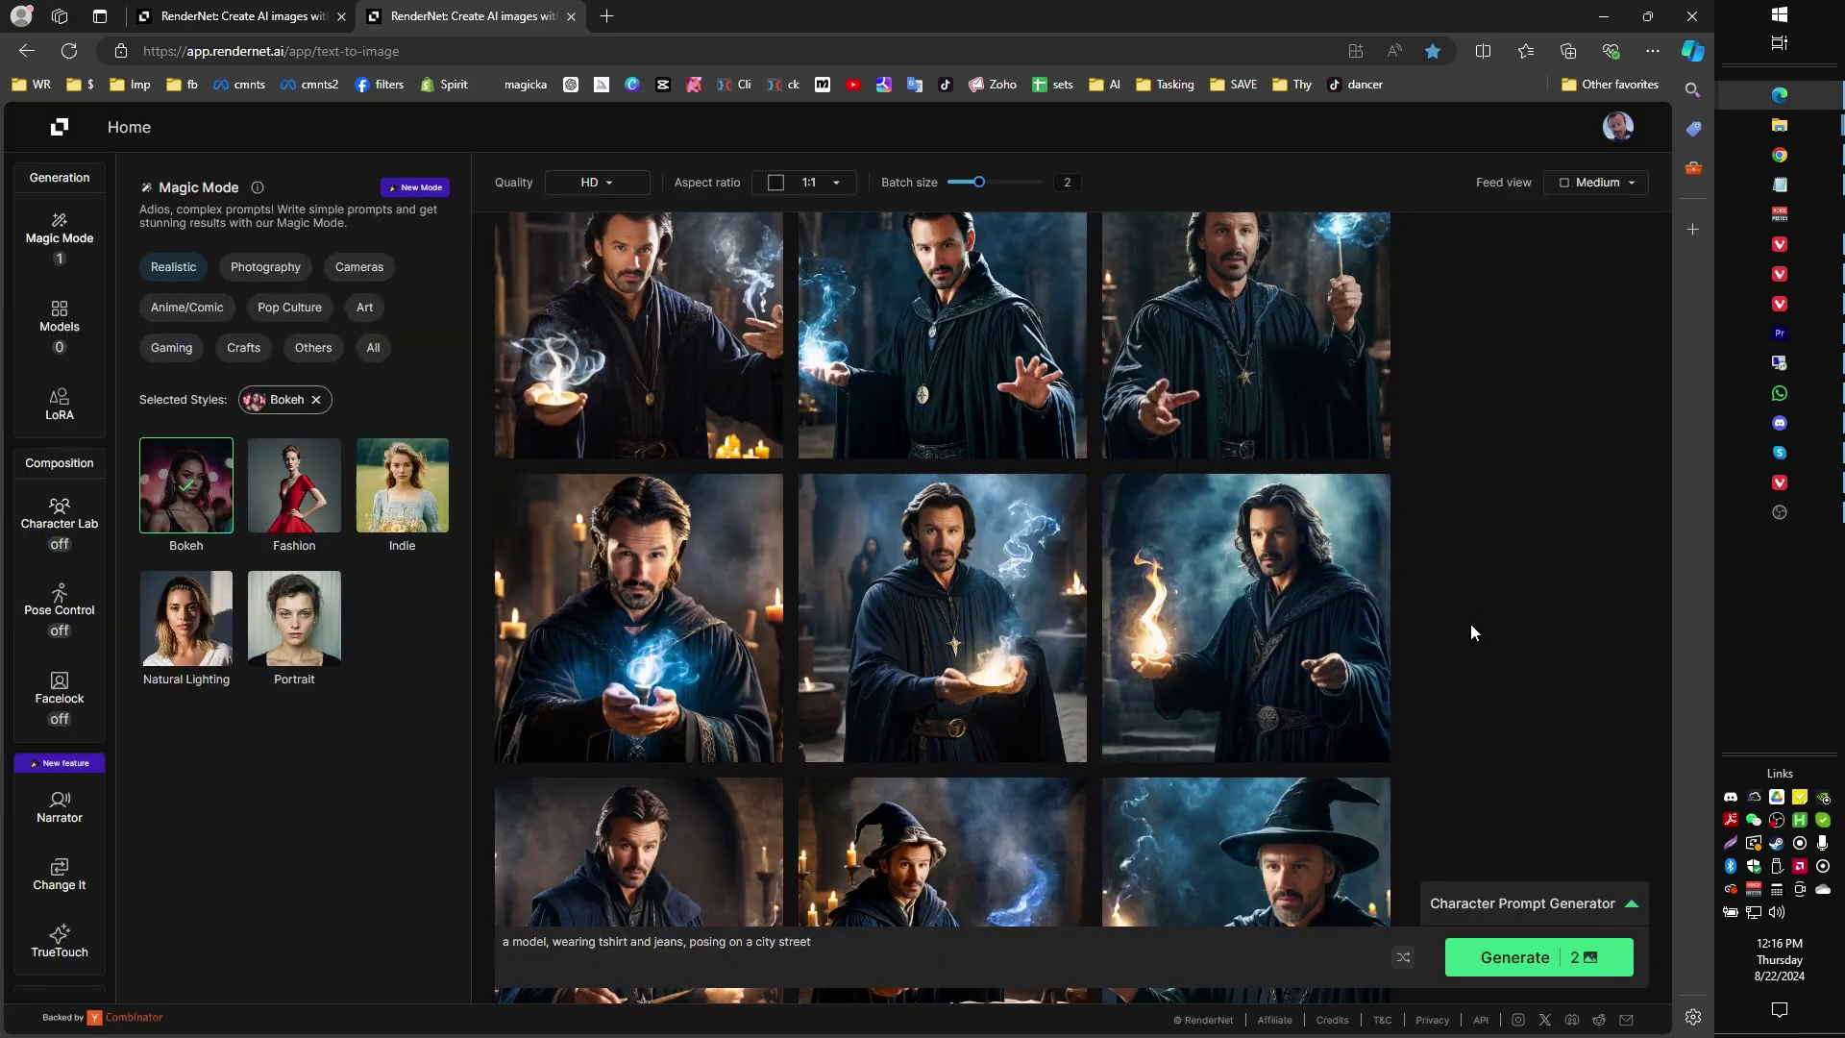
- Inspect the blue-glow and flame-casting sorcerer images full size, then continue down the feed
{"action": "mouse_move", "coordinate": [642, 601]}
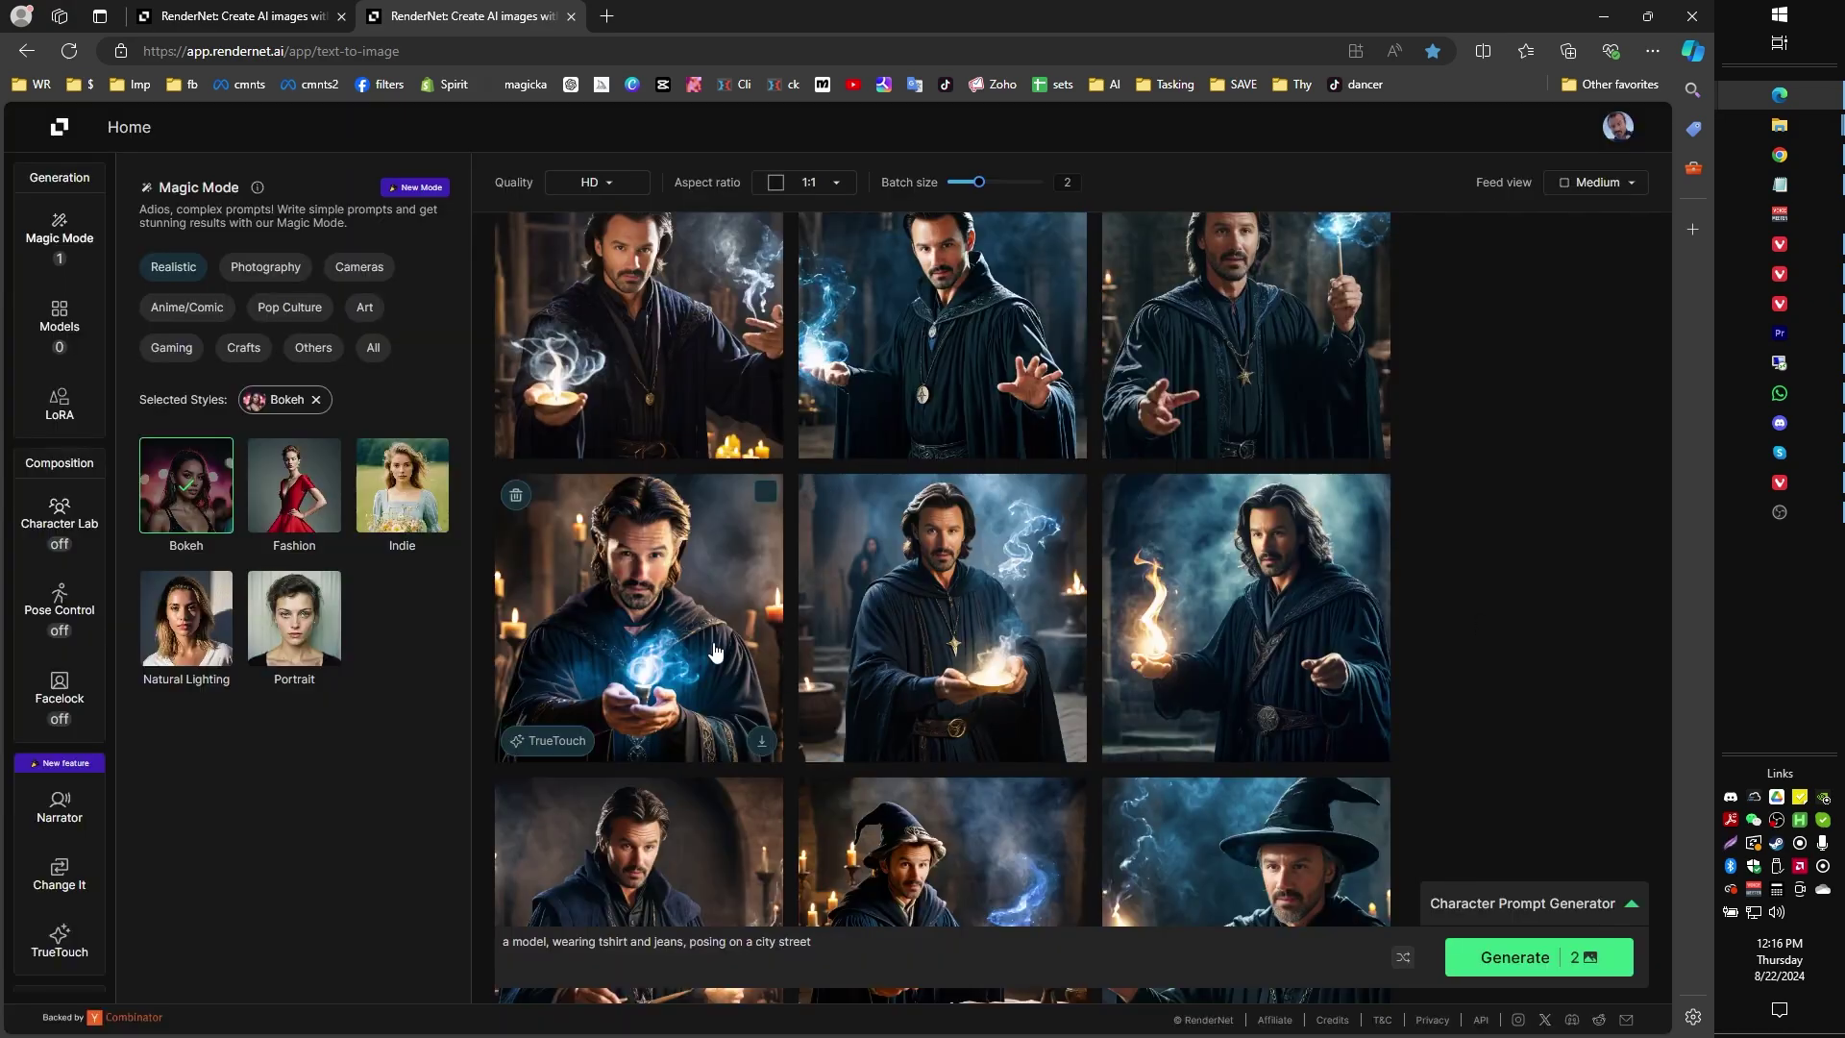
{"action": "left_click", "coordinate": [642, 601]}
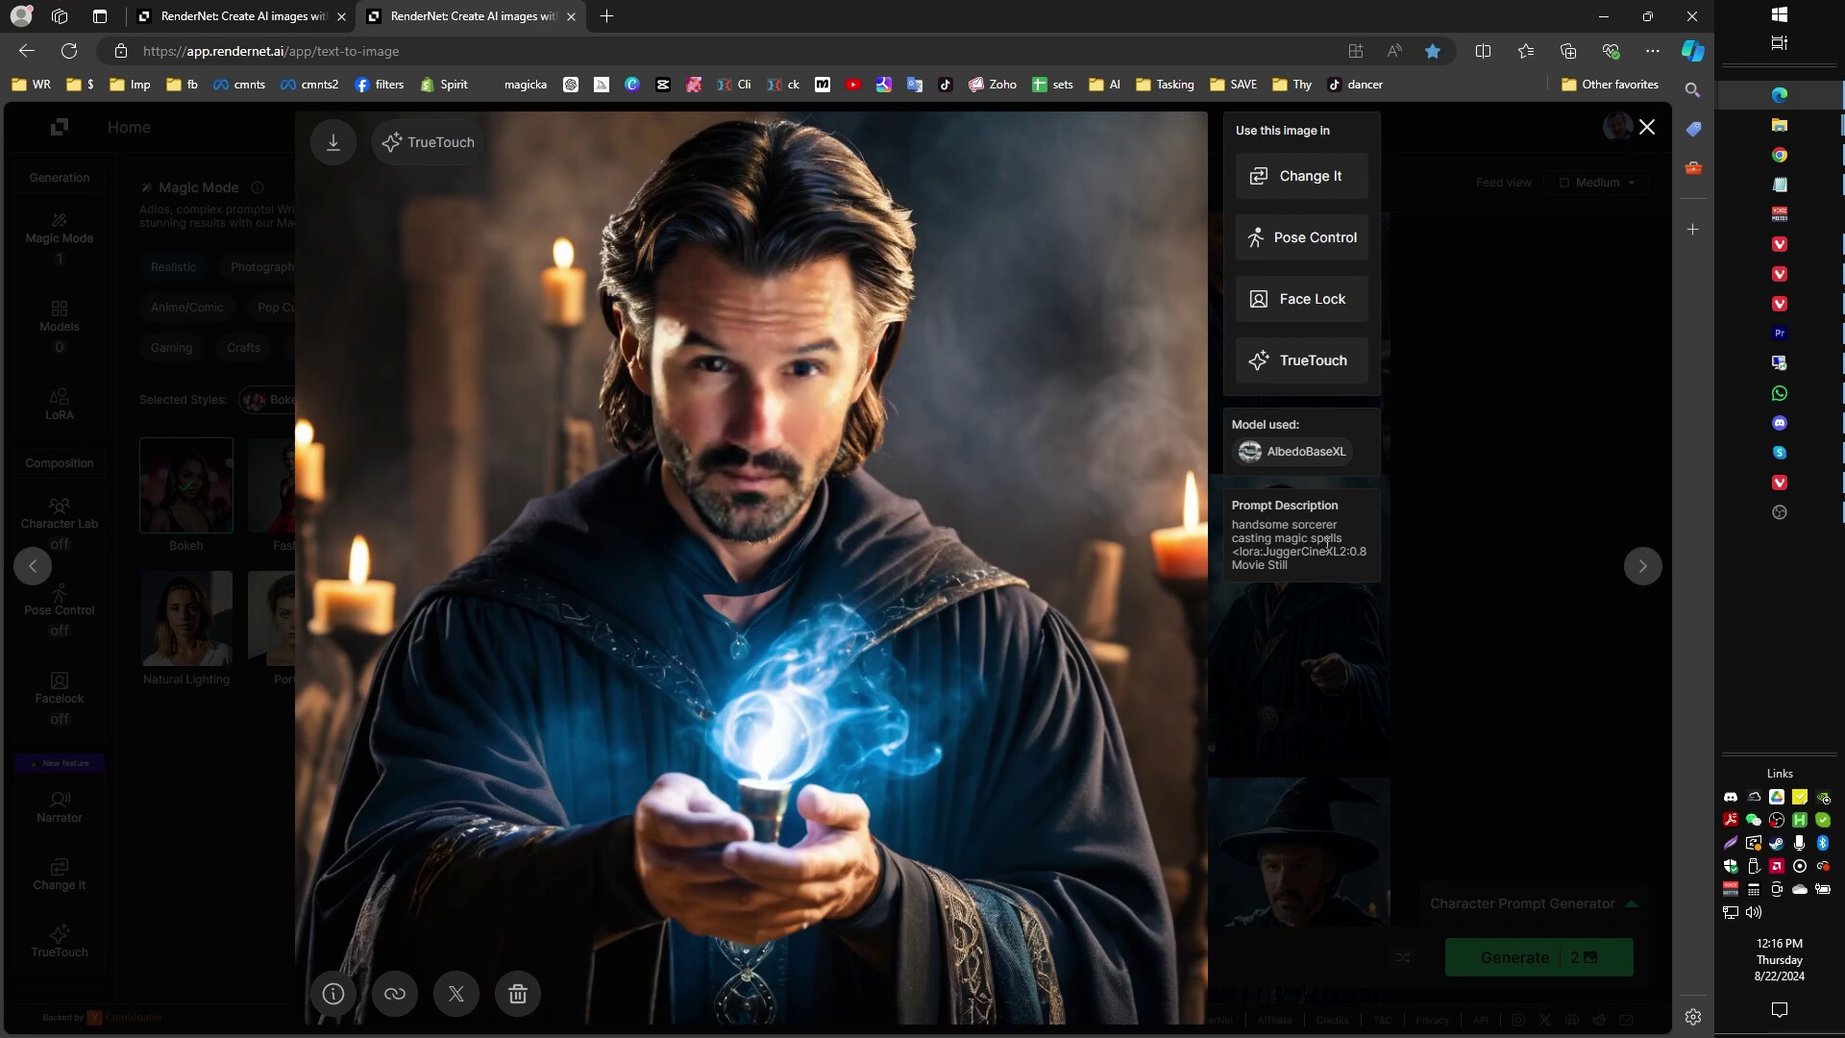
{"action": "left_click", "coordinate": [1473, 656]}
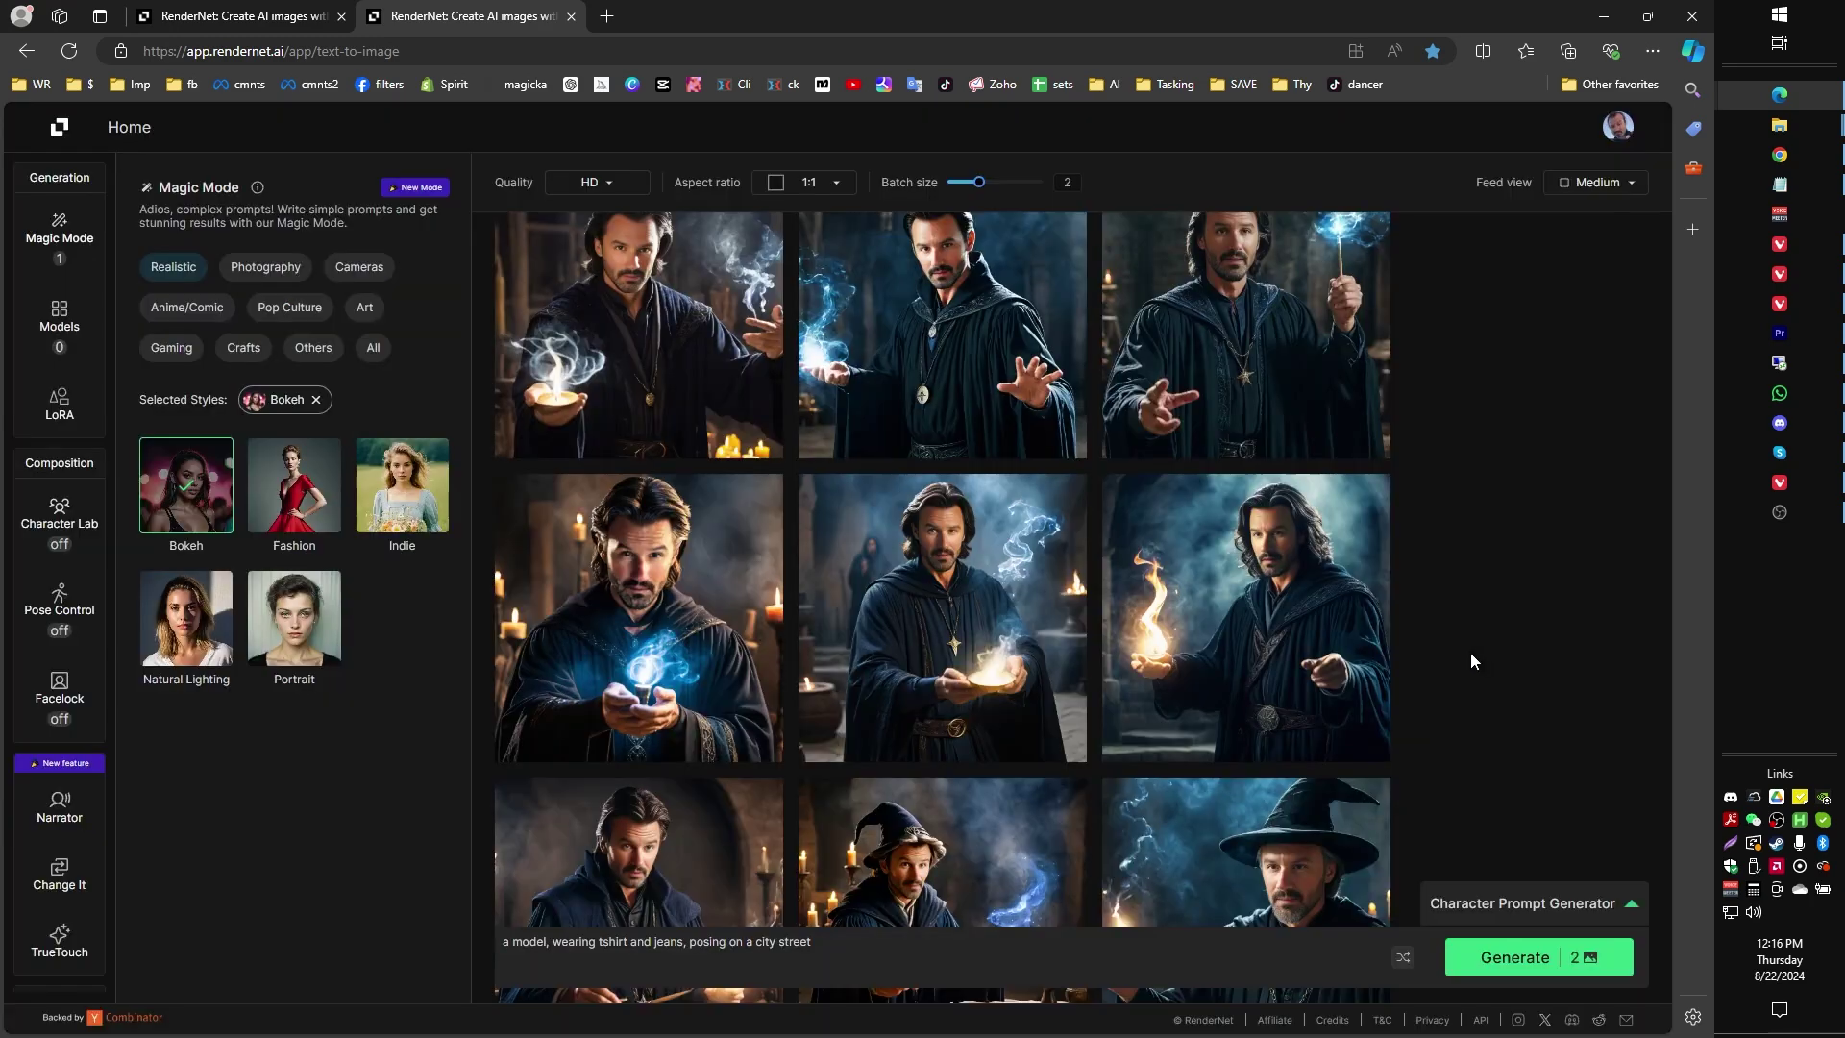
{"action": "scroll", "coordinate": [1226, 475], "scroll_direction": "down", "scroll_amount": 1}
{"action": "left_click", "coordinate": [1226, 474]}
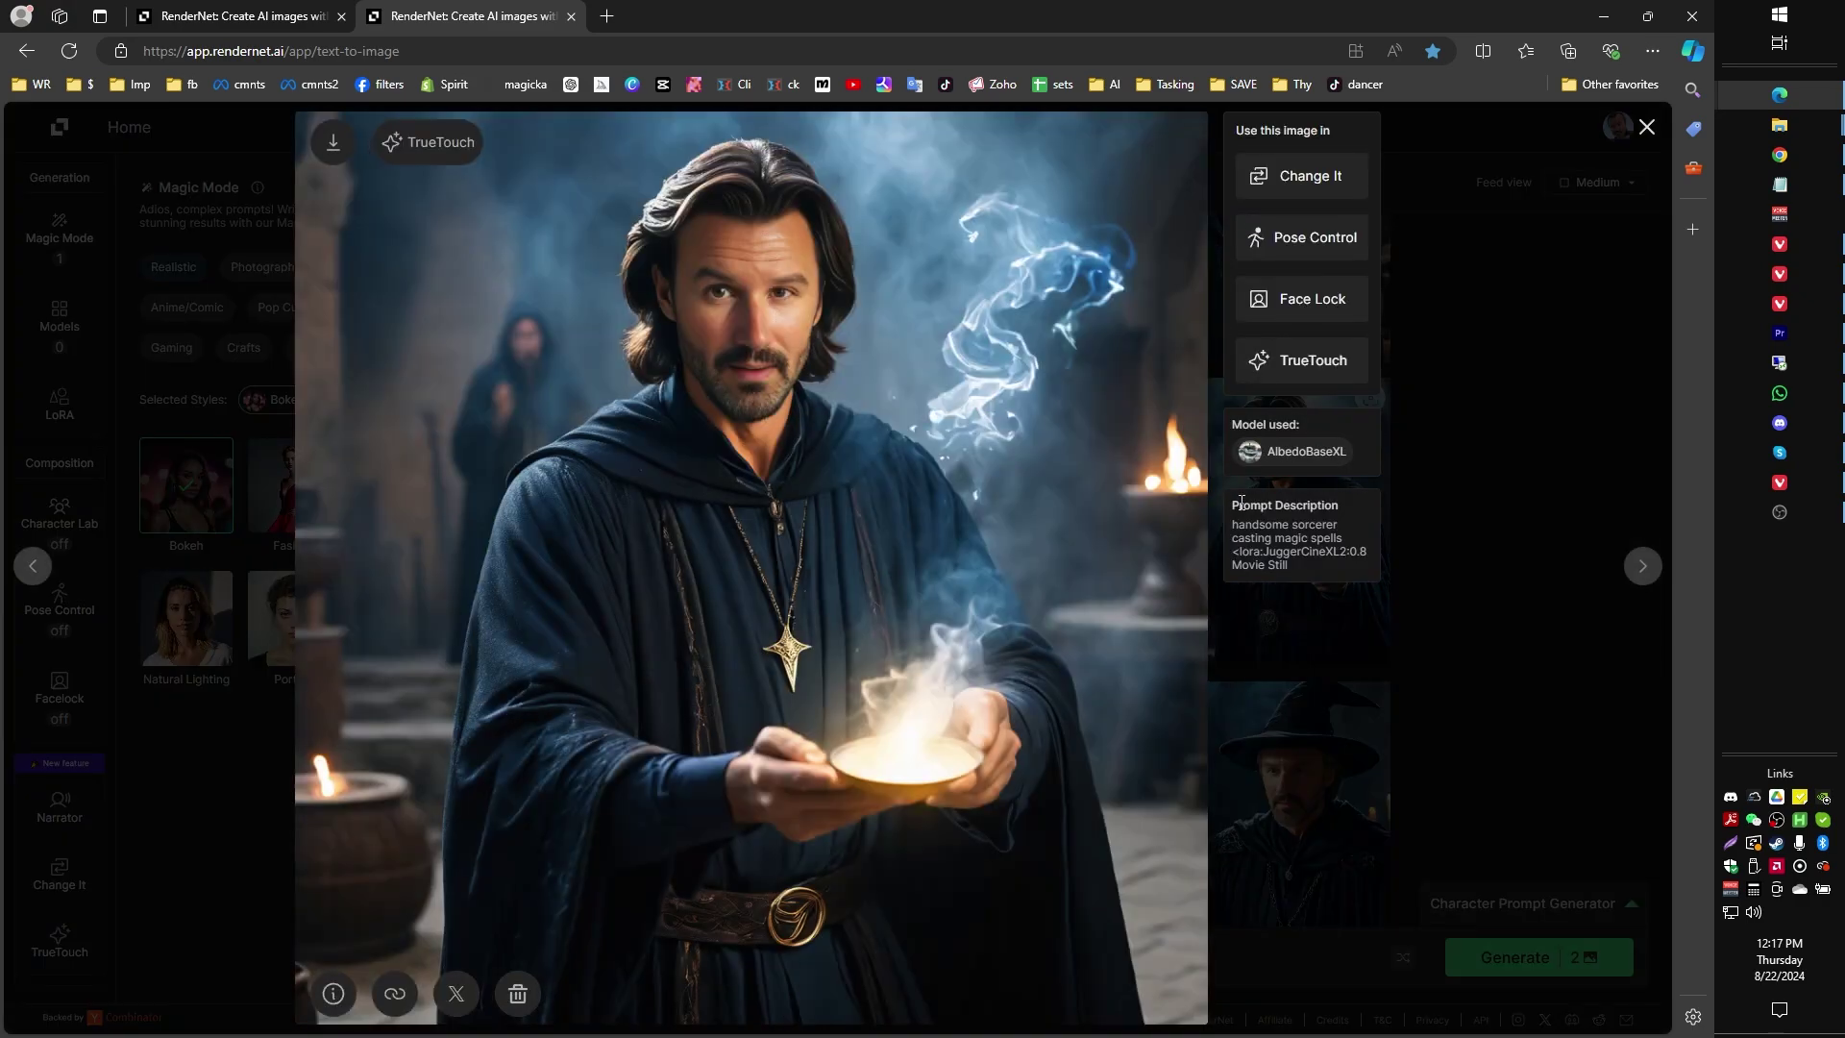
{"action": "left_click", "coordinate": [1462, 626]}
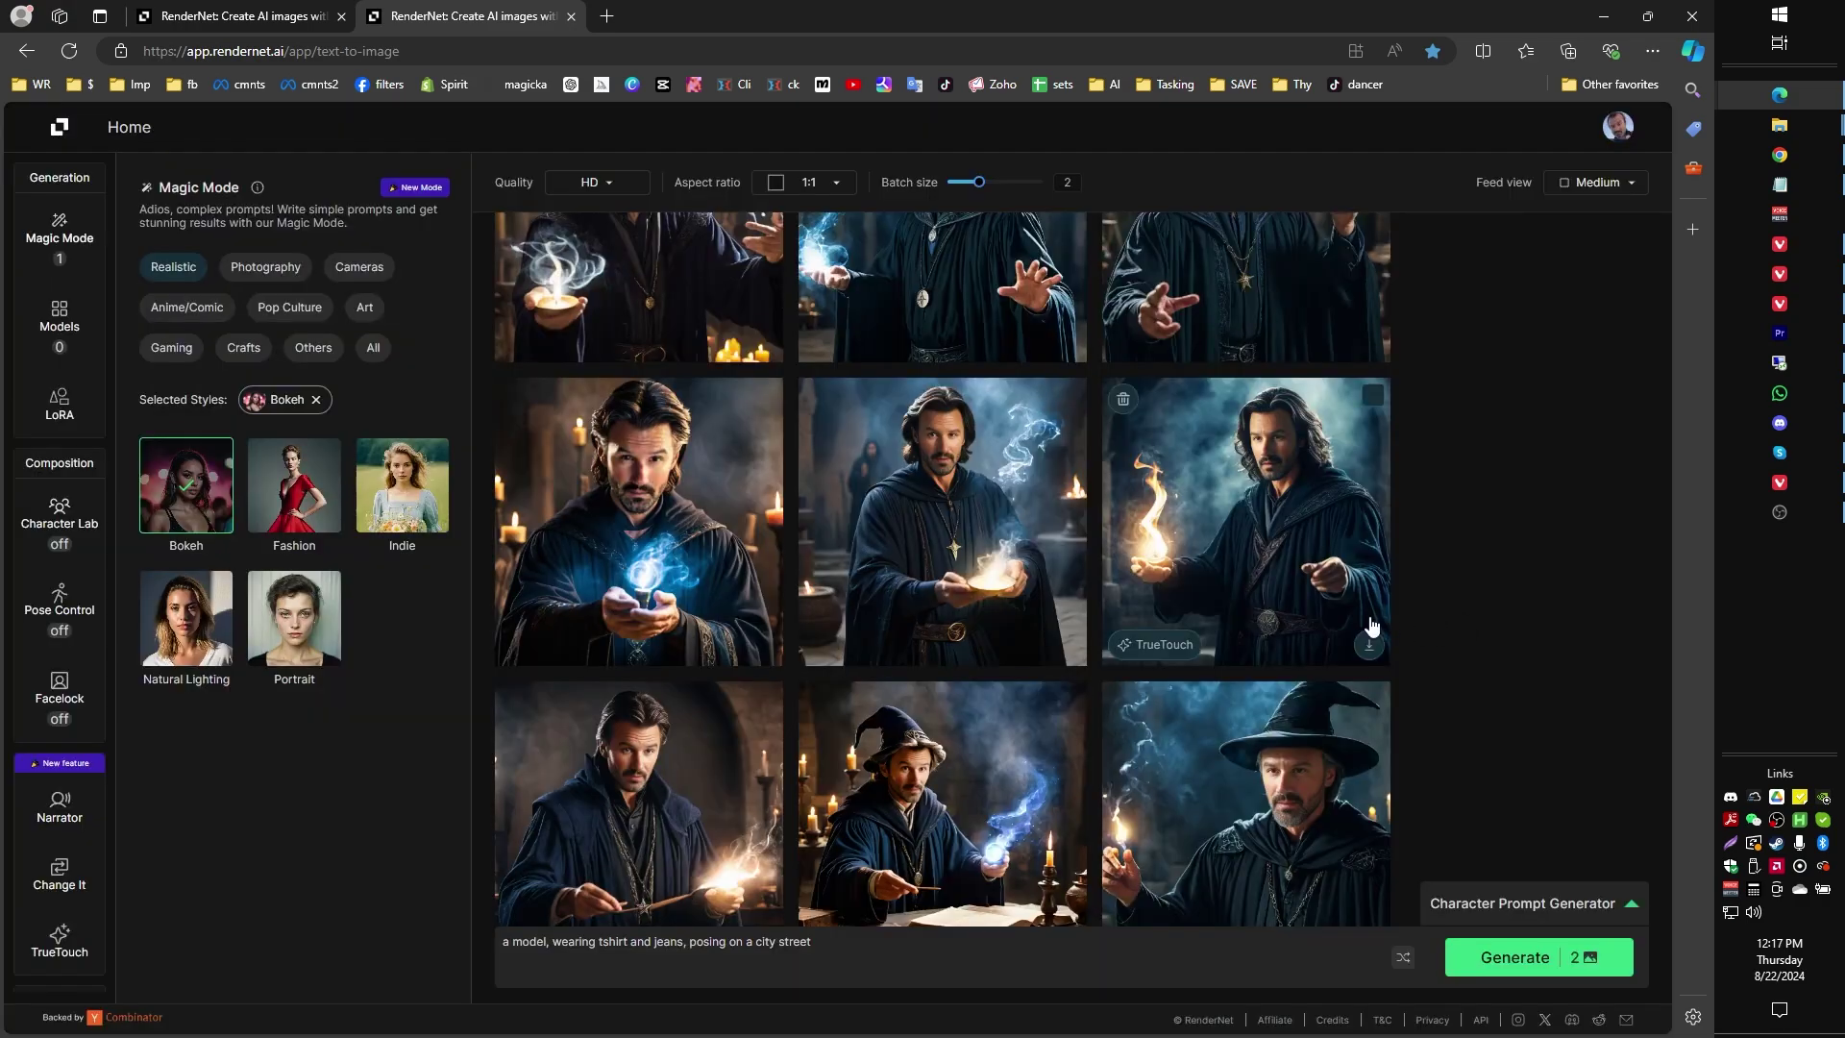
{"action": "scroll", "coordinate": [1312, 636], "scroll_direction": "down", "scroll_amount": 3}
- Open the first wizard image full size and step back and forth through the batch
{"action": "scroll", "coordinate": [1295, 618], "scroll_direction": "down", "scroll_amount": 5}
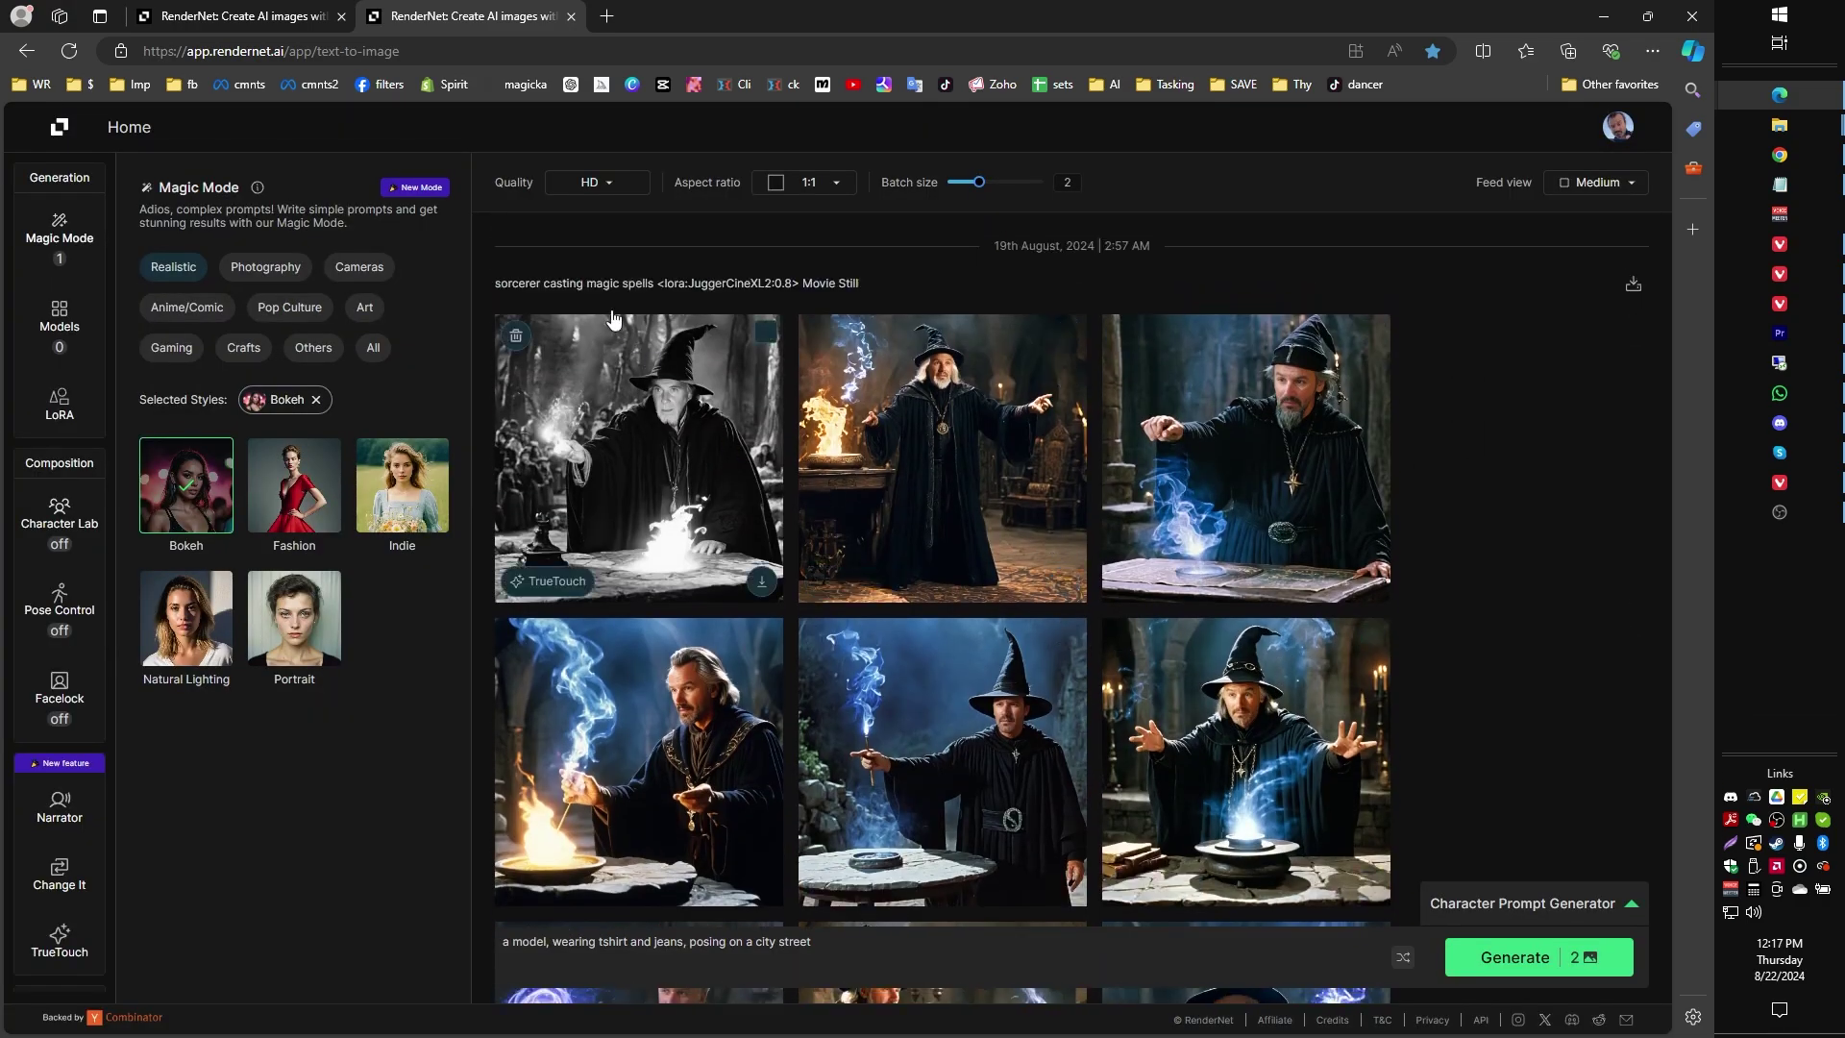
{"action": "mouse_move", "coordinate": [677, 370]}
{"action": "left_click", "coordinate": [643, 410]}
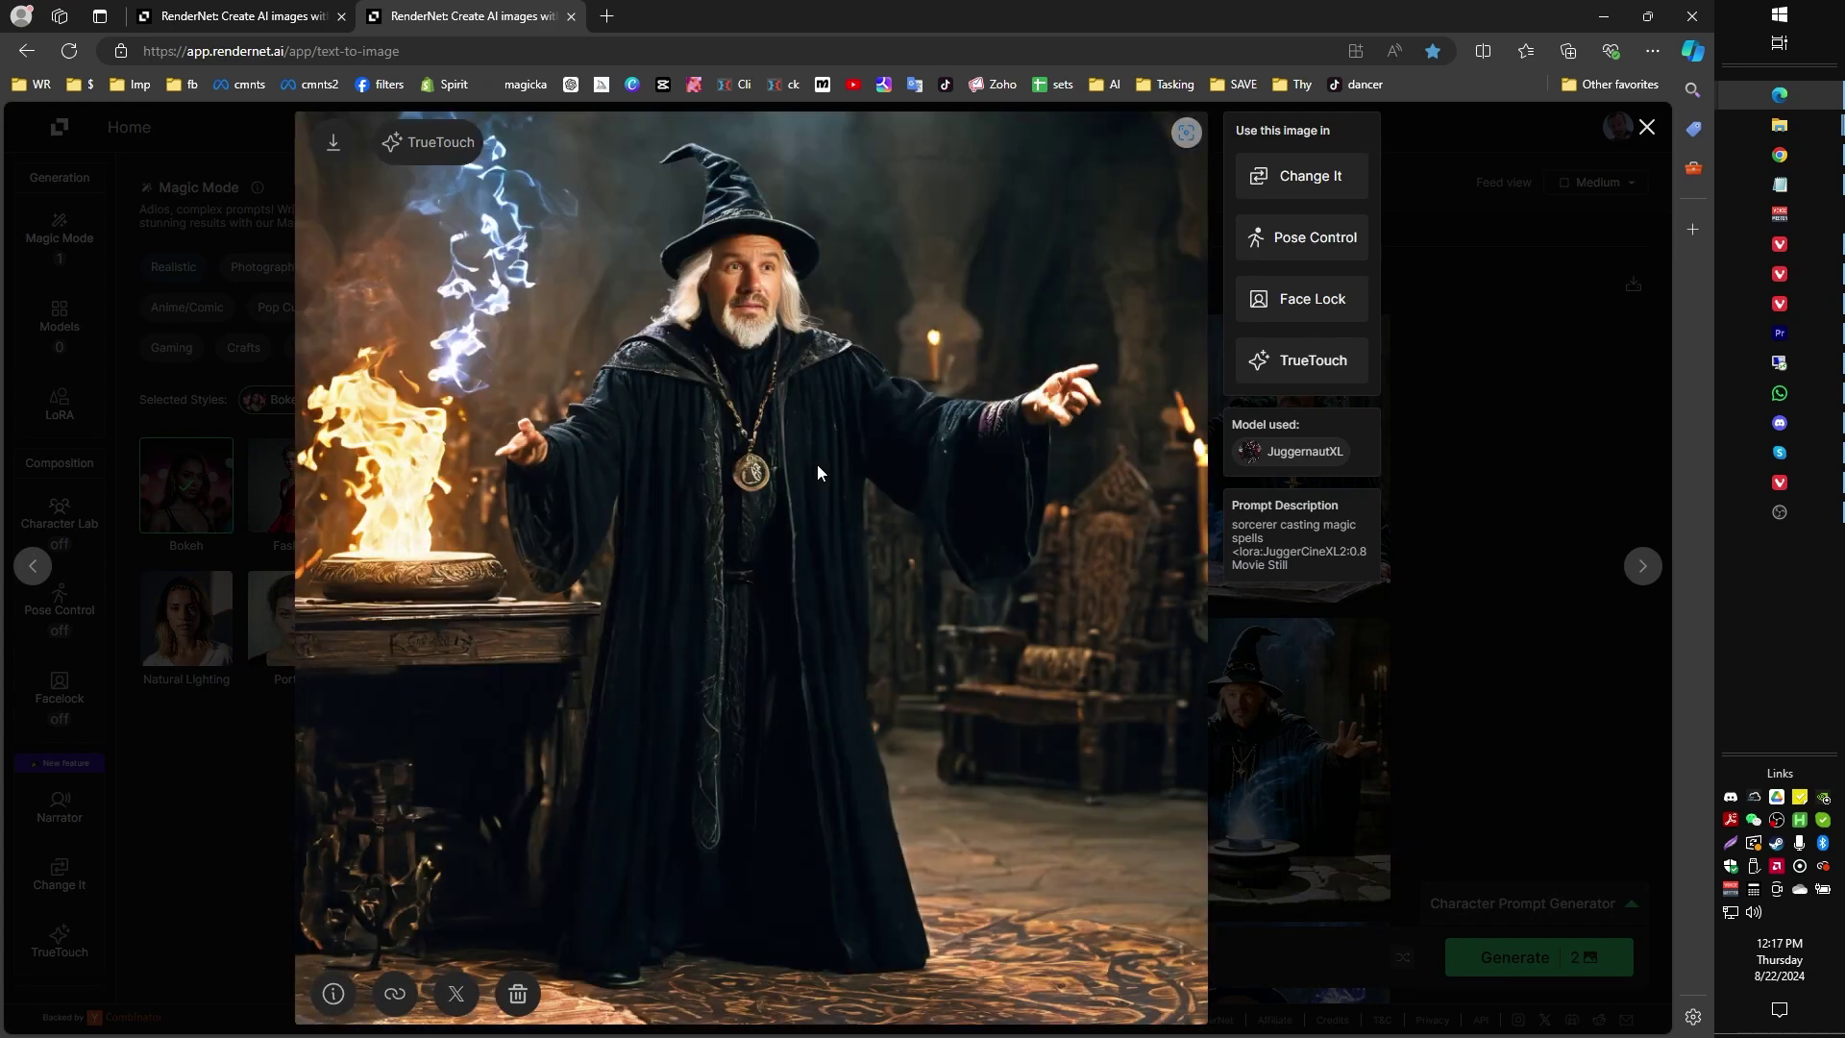
{"action": "key", "text": "Right"}
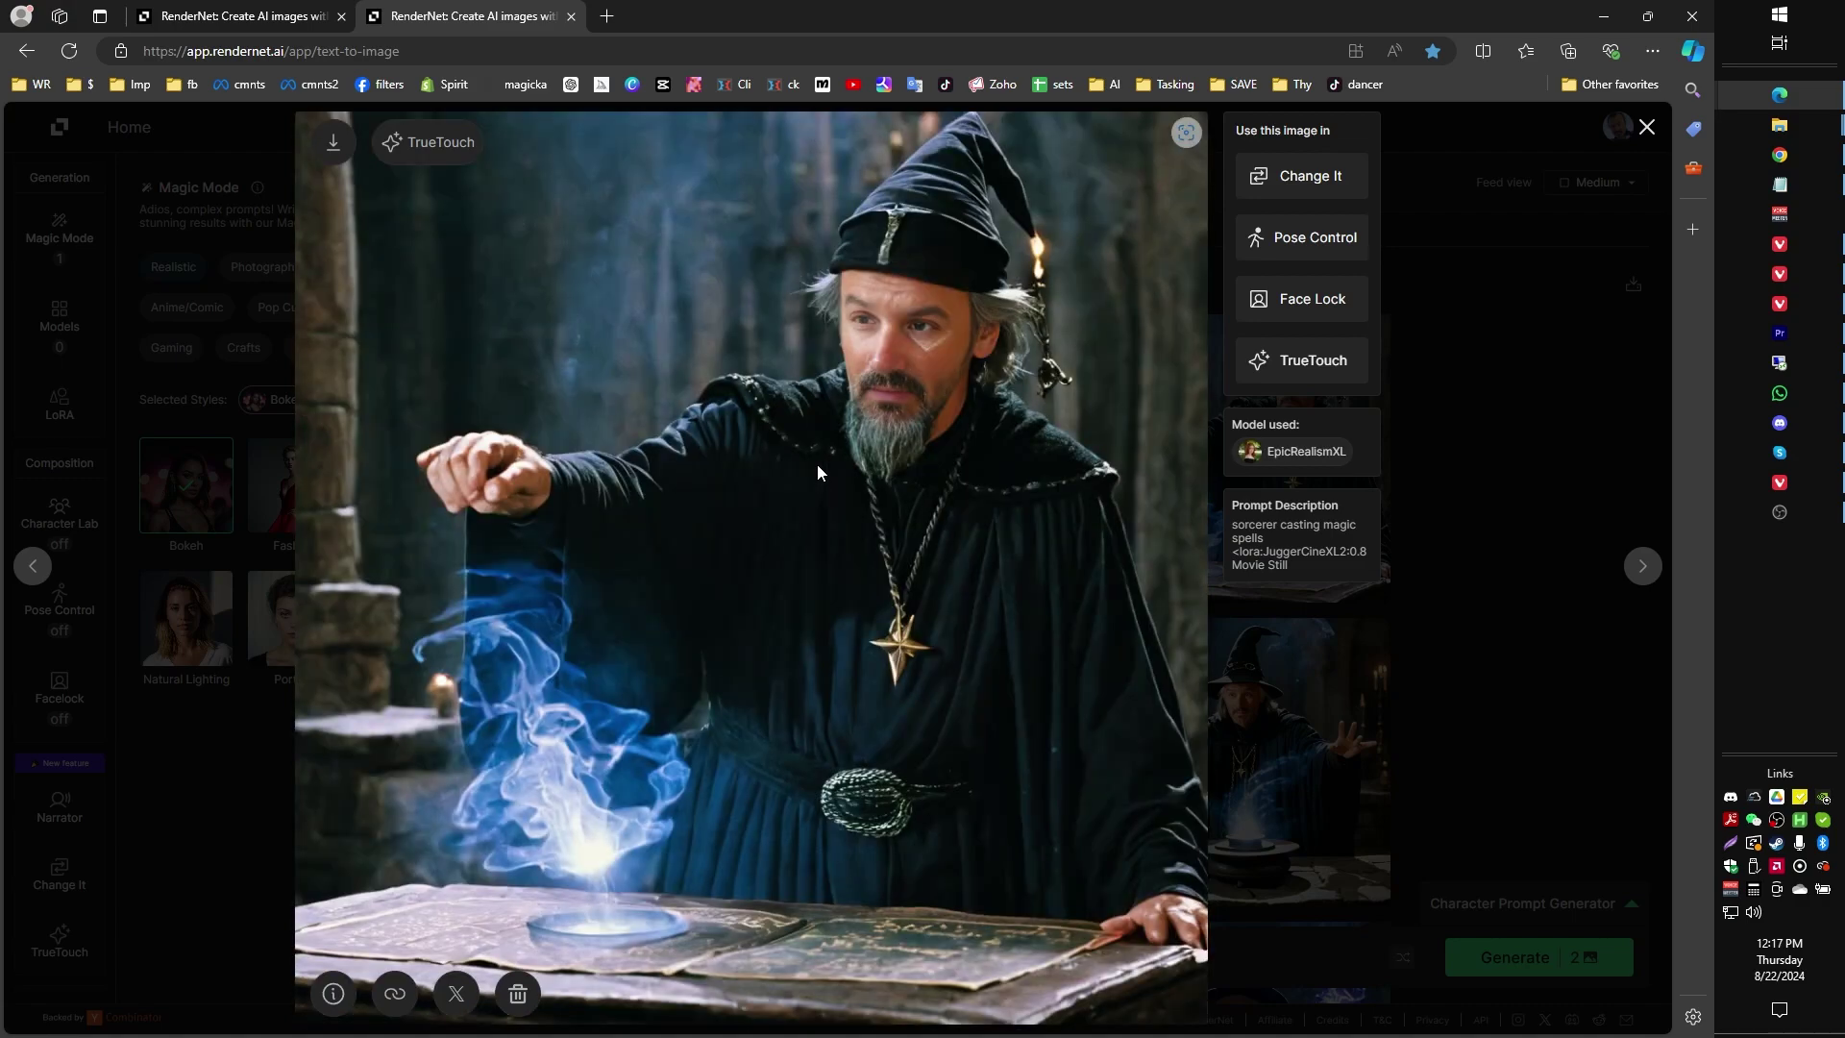
{"action": "key", "text": "Right"}
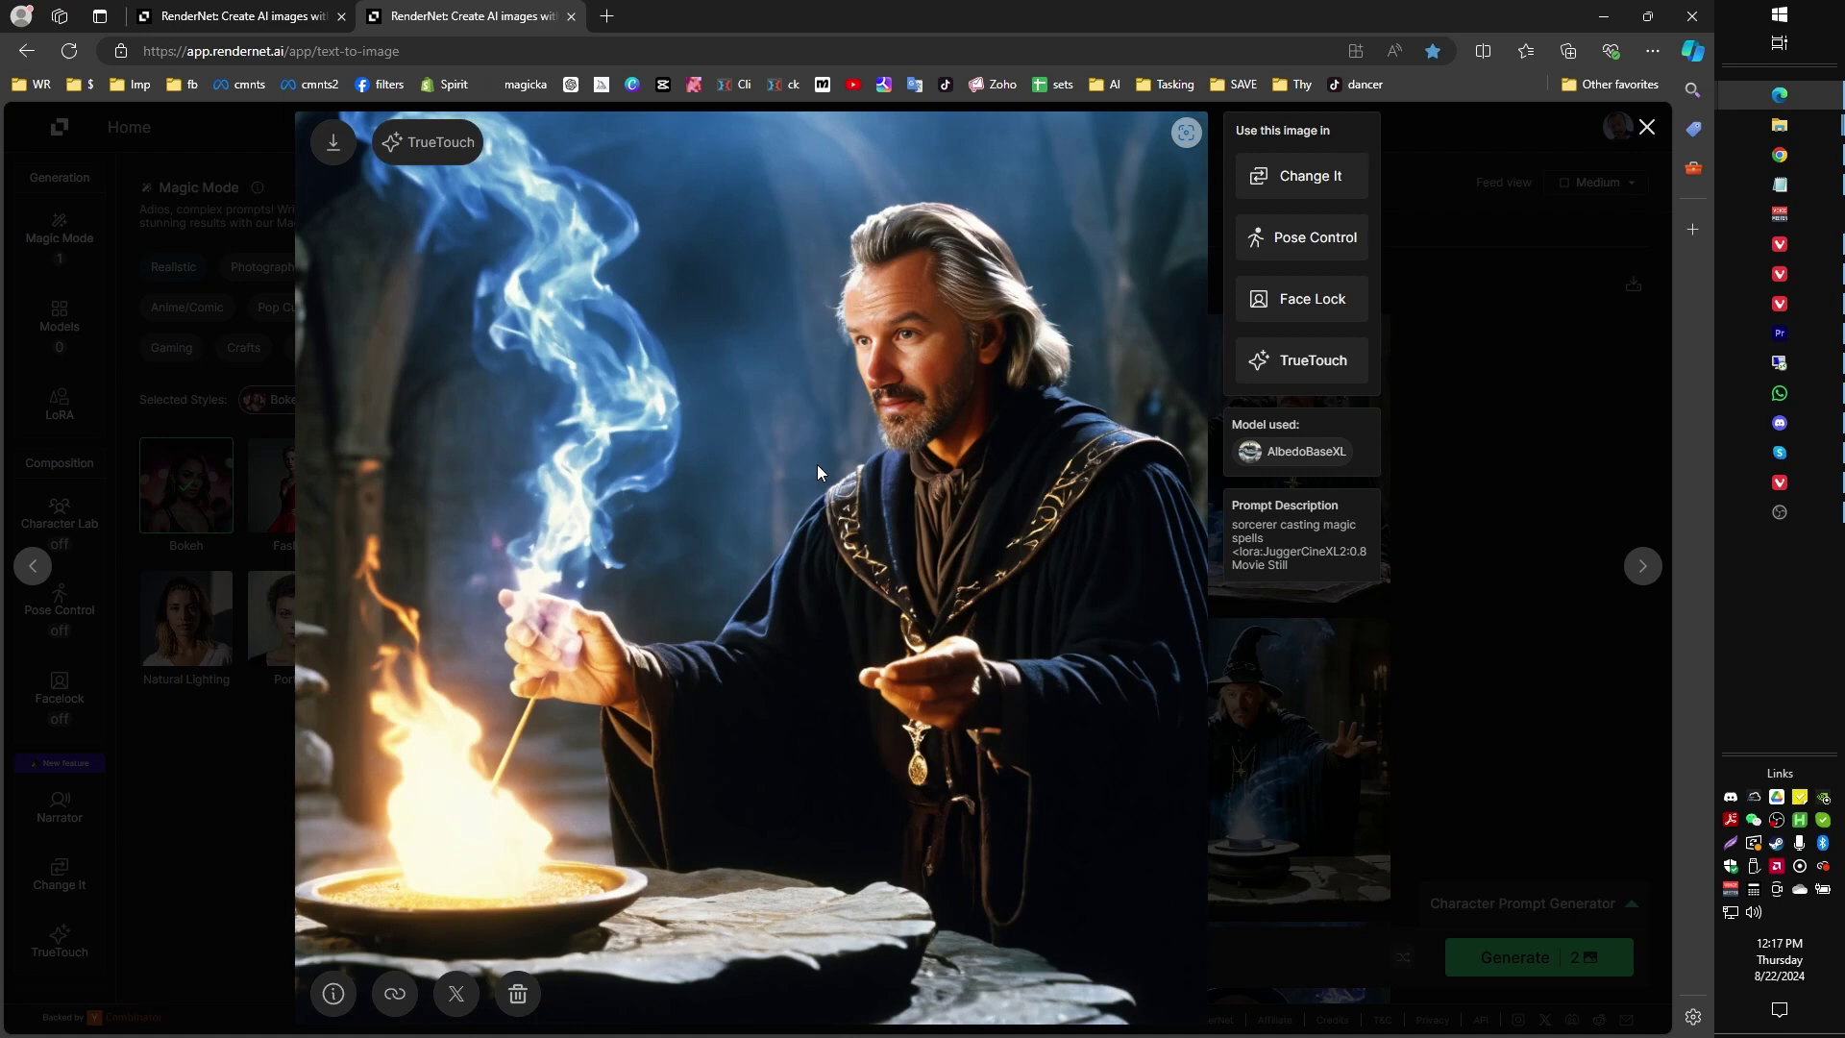
{"action": "key", "text": "Left"}
{"action": "left_click", "coordinate": [1490, 578]}
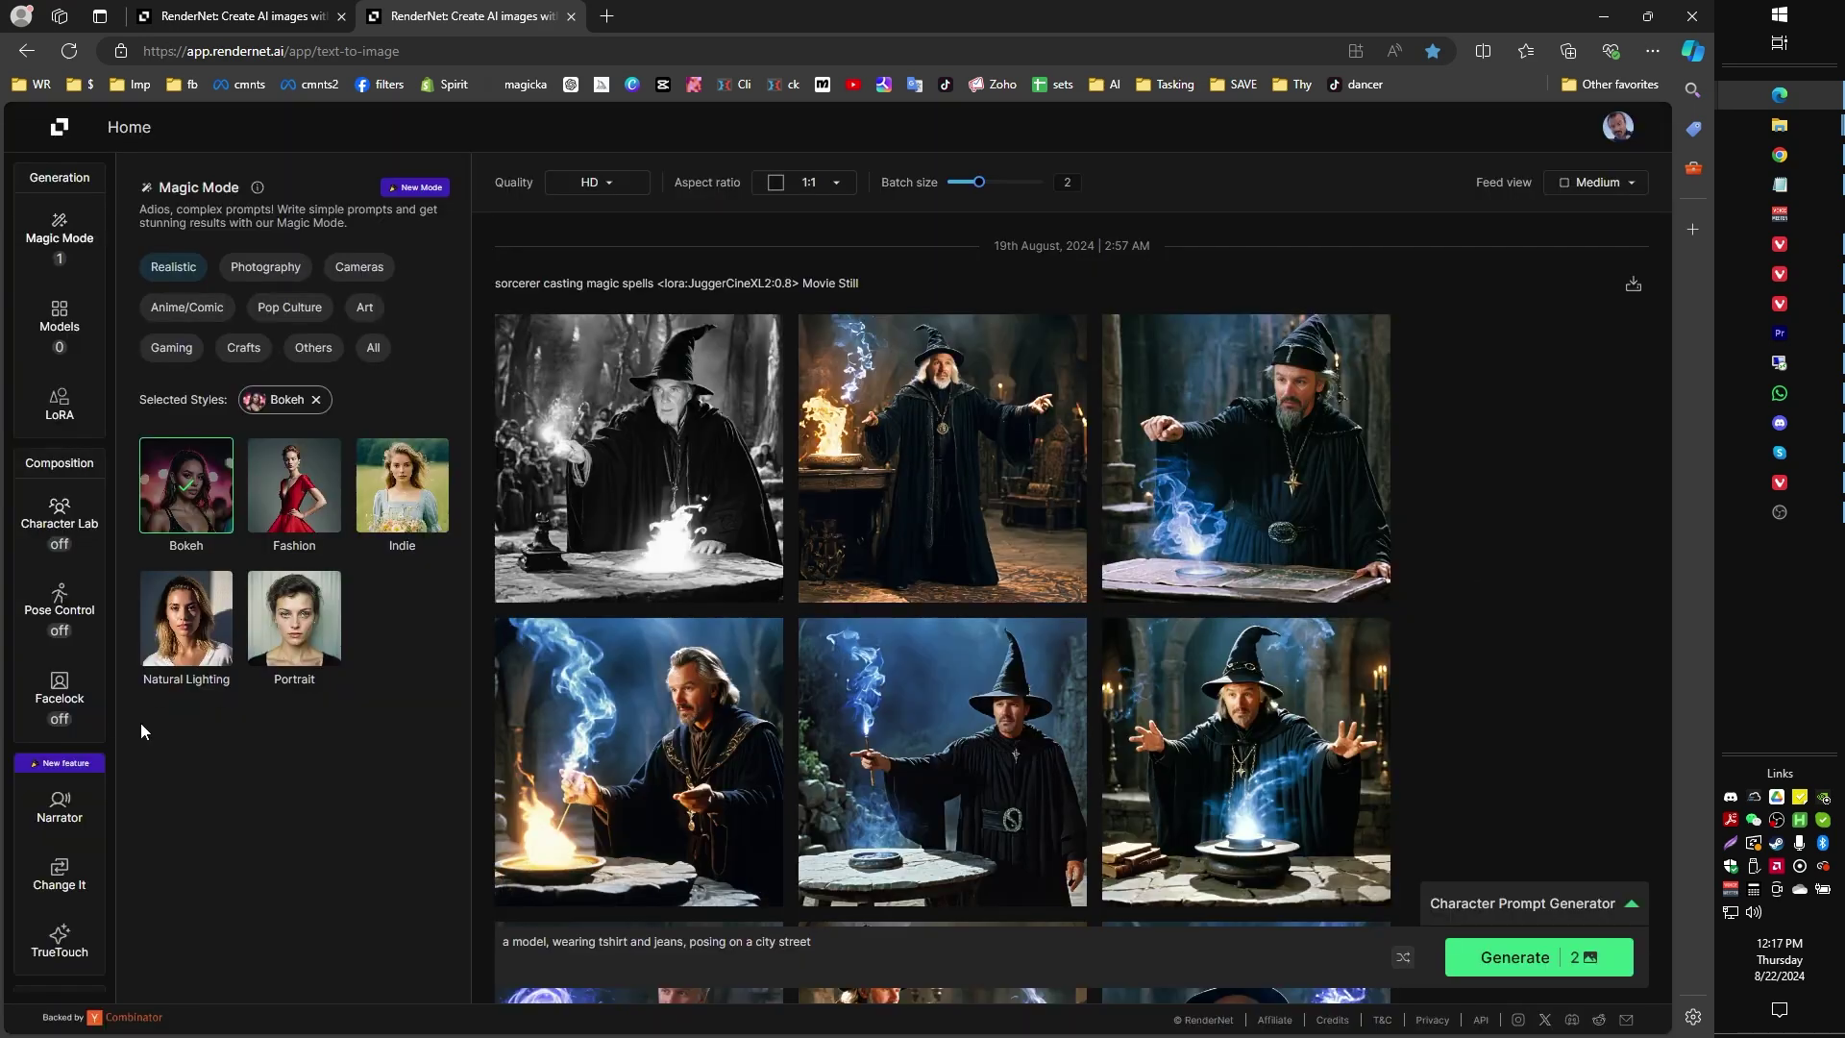
- Open another wizard image full size and advance through the next two images
{"action": "scroll", "coordinate": [1153, 643], "scroll_direction": "up", "scroll_amount": 2}
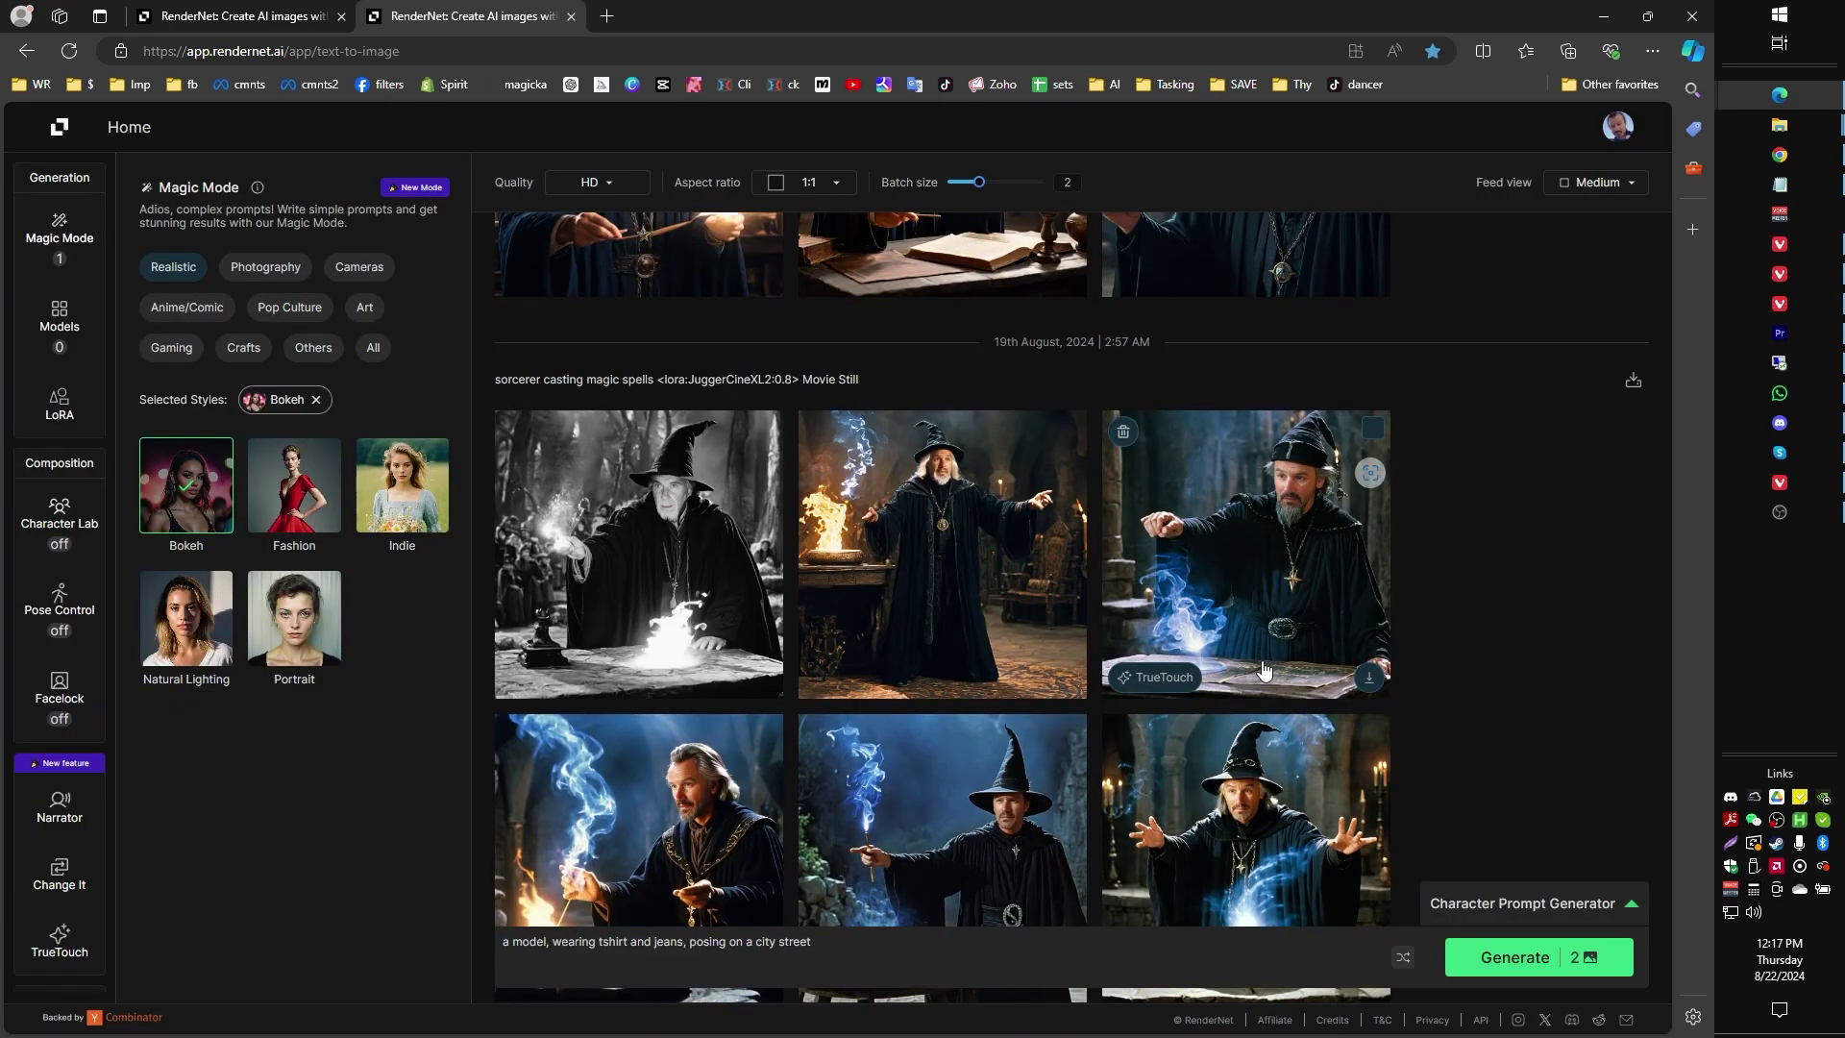
{"action": "scroll", "coordinate": [1268, 609], "scroll_direction": "down", "scroll_amount": 3}
{"action": "left_click", "coordinate": [1225, 588]}
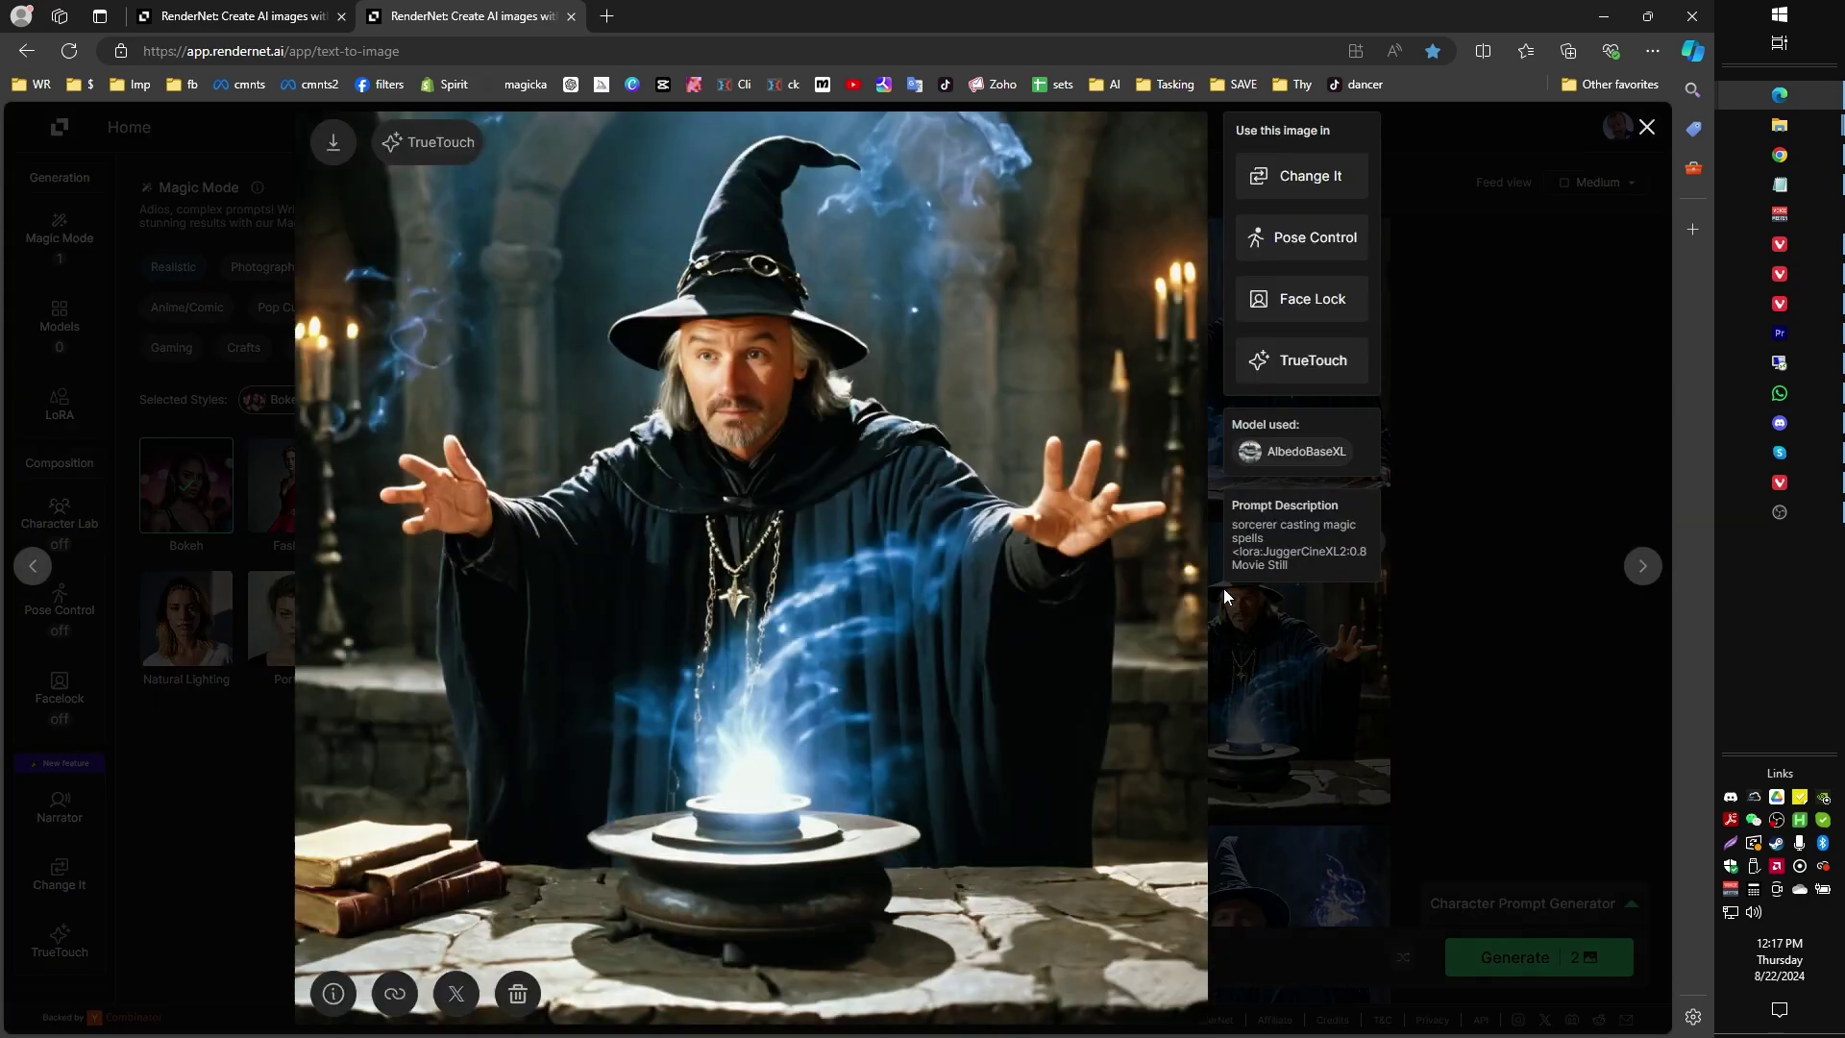
{"action": "key", "text": "Right"}
{"action": "key", "text": "Right"}
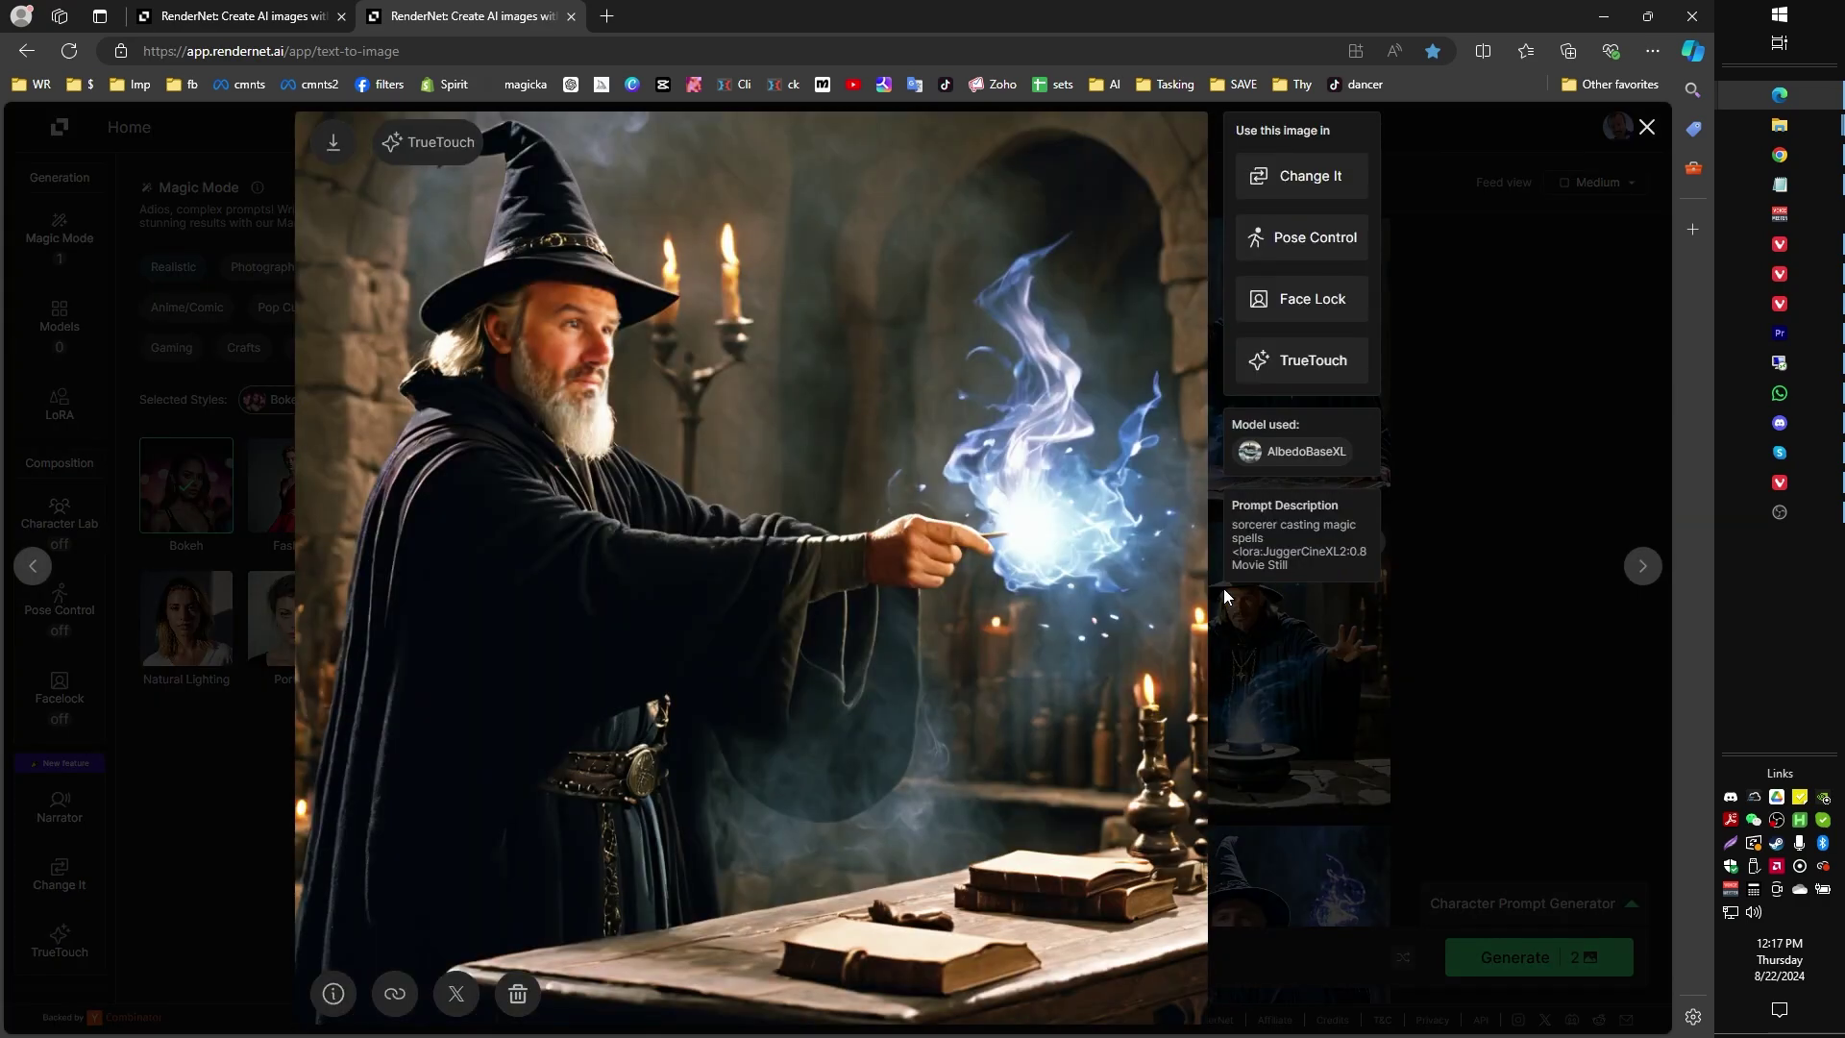
{"action": "key", "text": "Right"}
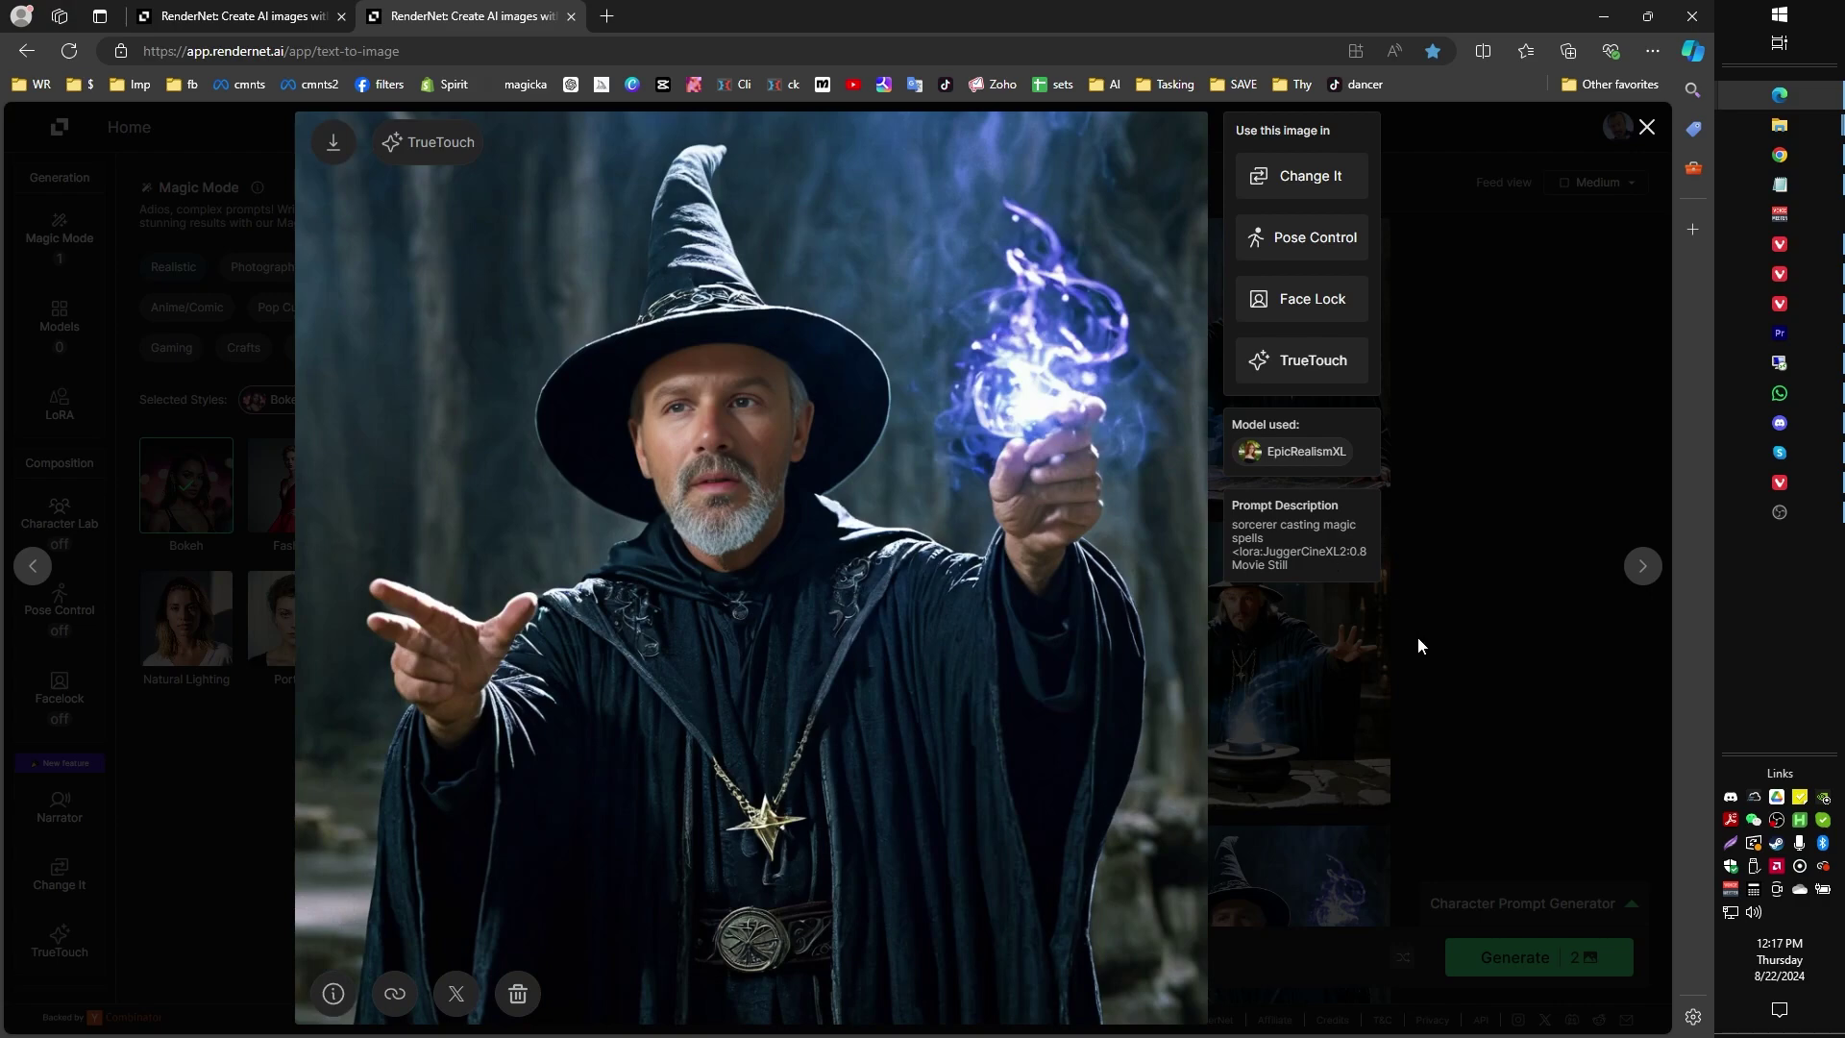
{"action": "left_click", "coordinate": [1417, 636]}
- View the pointing wizard image full size and the one after it
{"action": "scroll", "coordinate": [1307, 653], "scroll_direction": "down", "scroll_amount": 3}
{"action": "left_click", "coordinate": [1204, 671]}
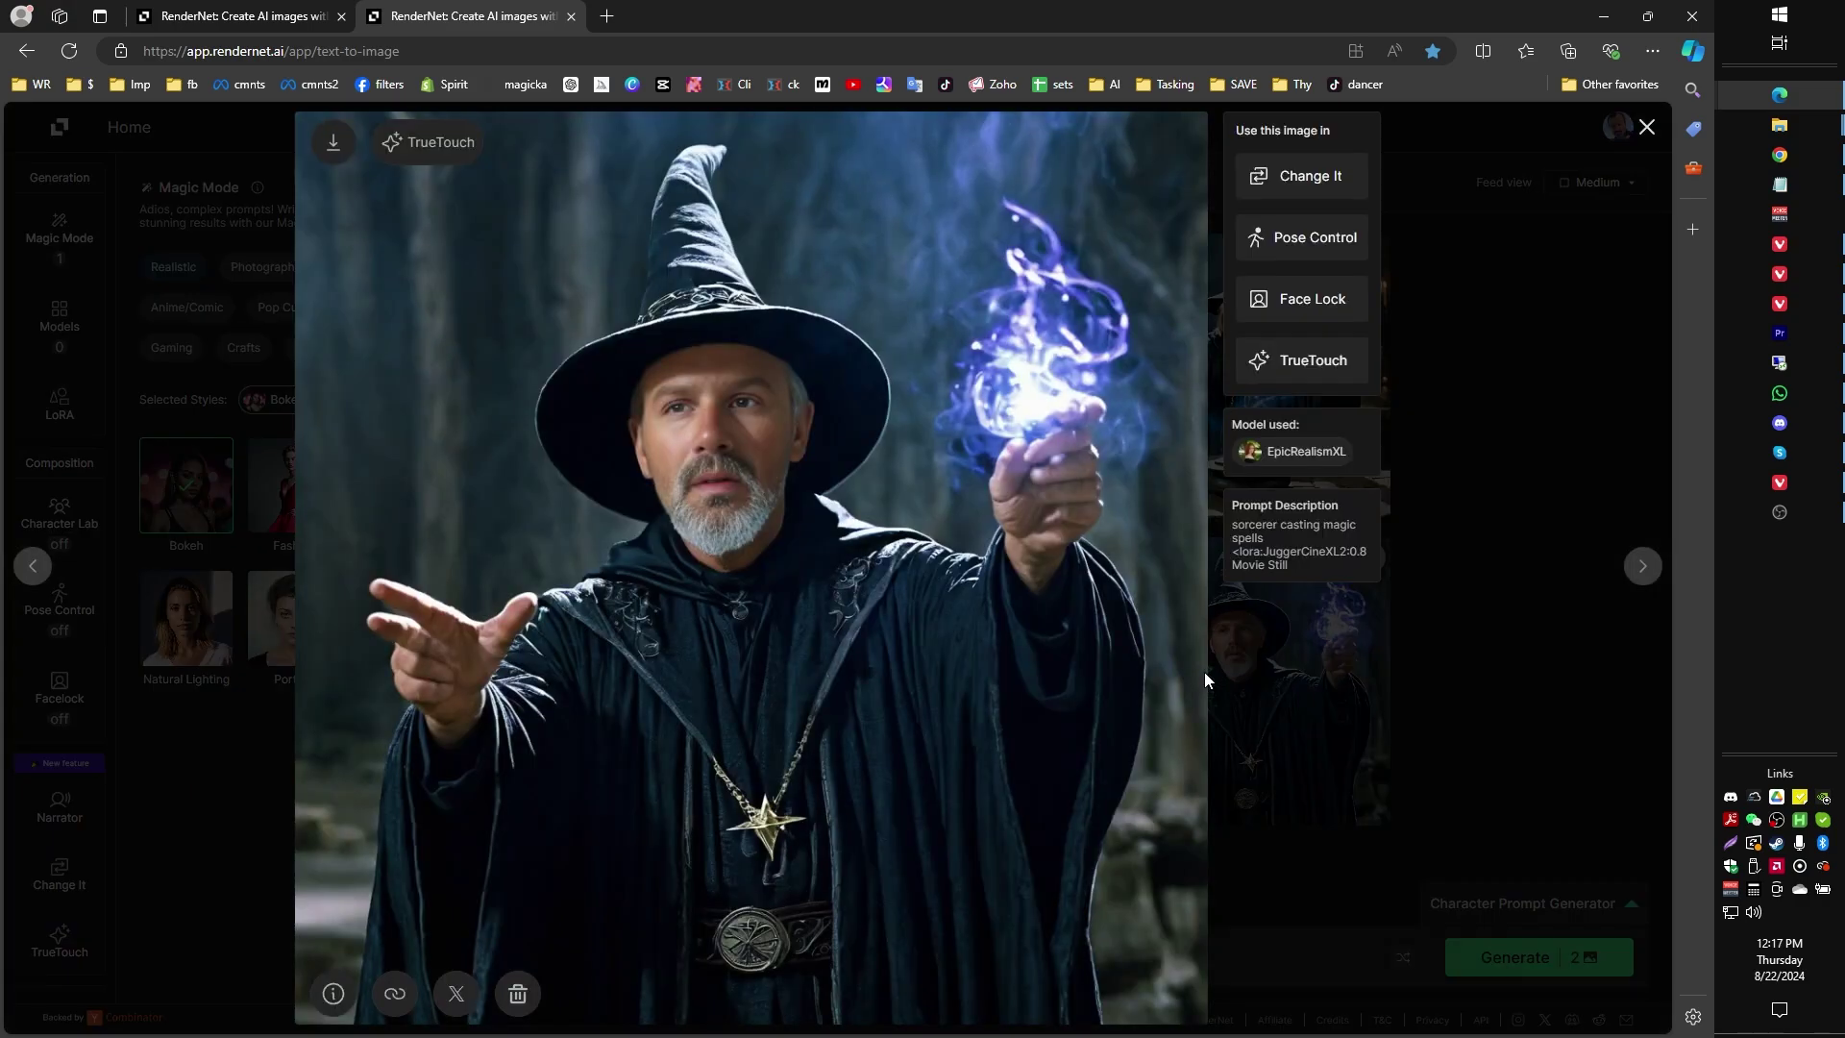
{"action": "key", "text": "Right"}
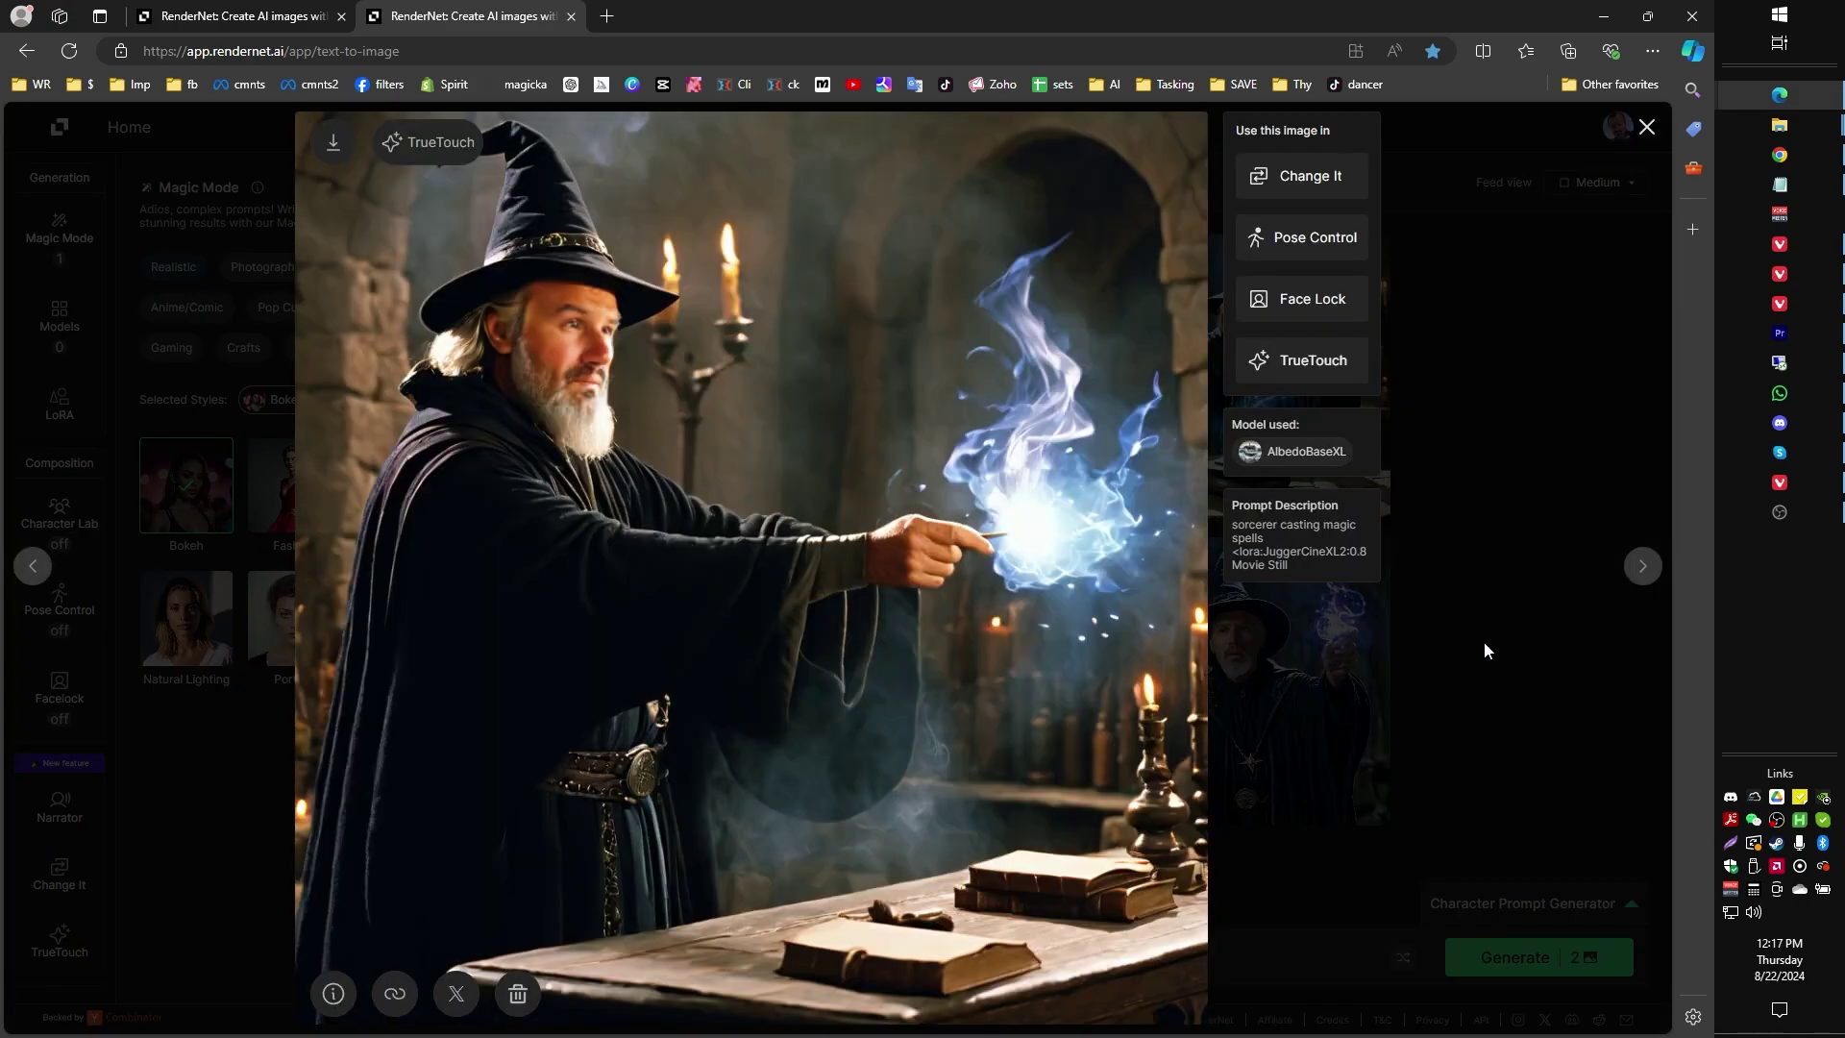
{"action": "left_click", "coordinate": [1485, 643]}
- Recheck the handsome sorcerer image, then scroll down to the armoured warrior batch
{"action": "scroll", "coordinate": [752, 778], "scroll_direction": "down", "scroll_amount": 1}
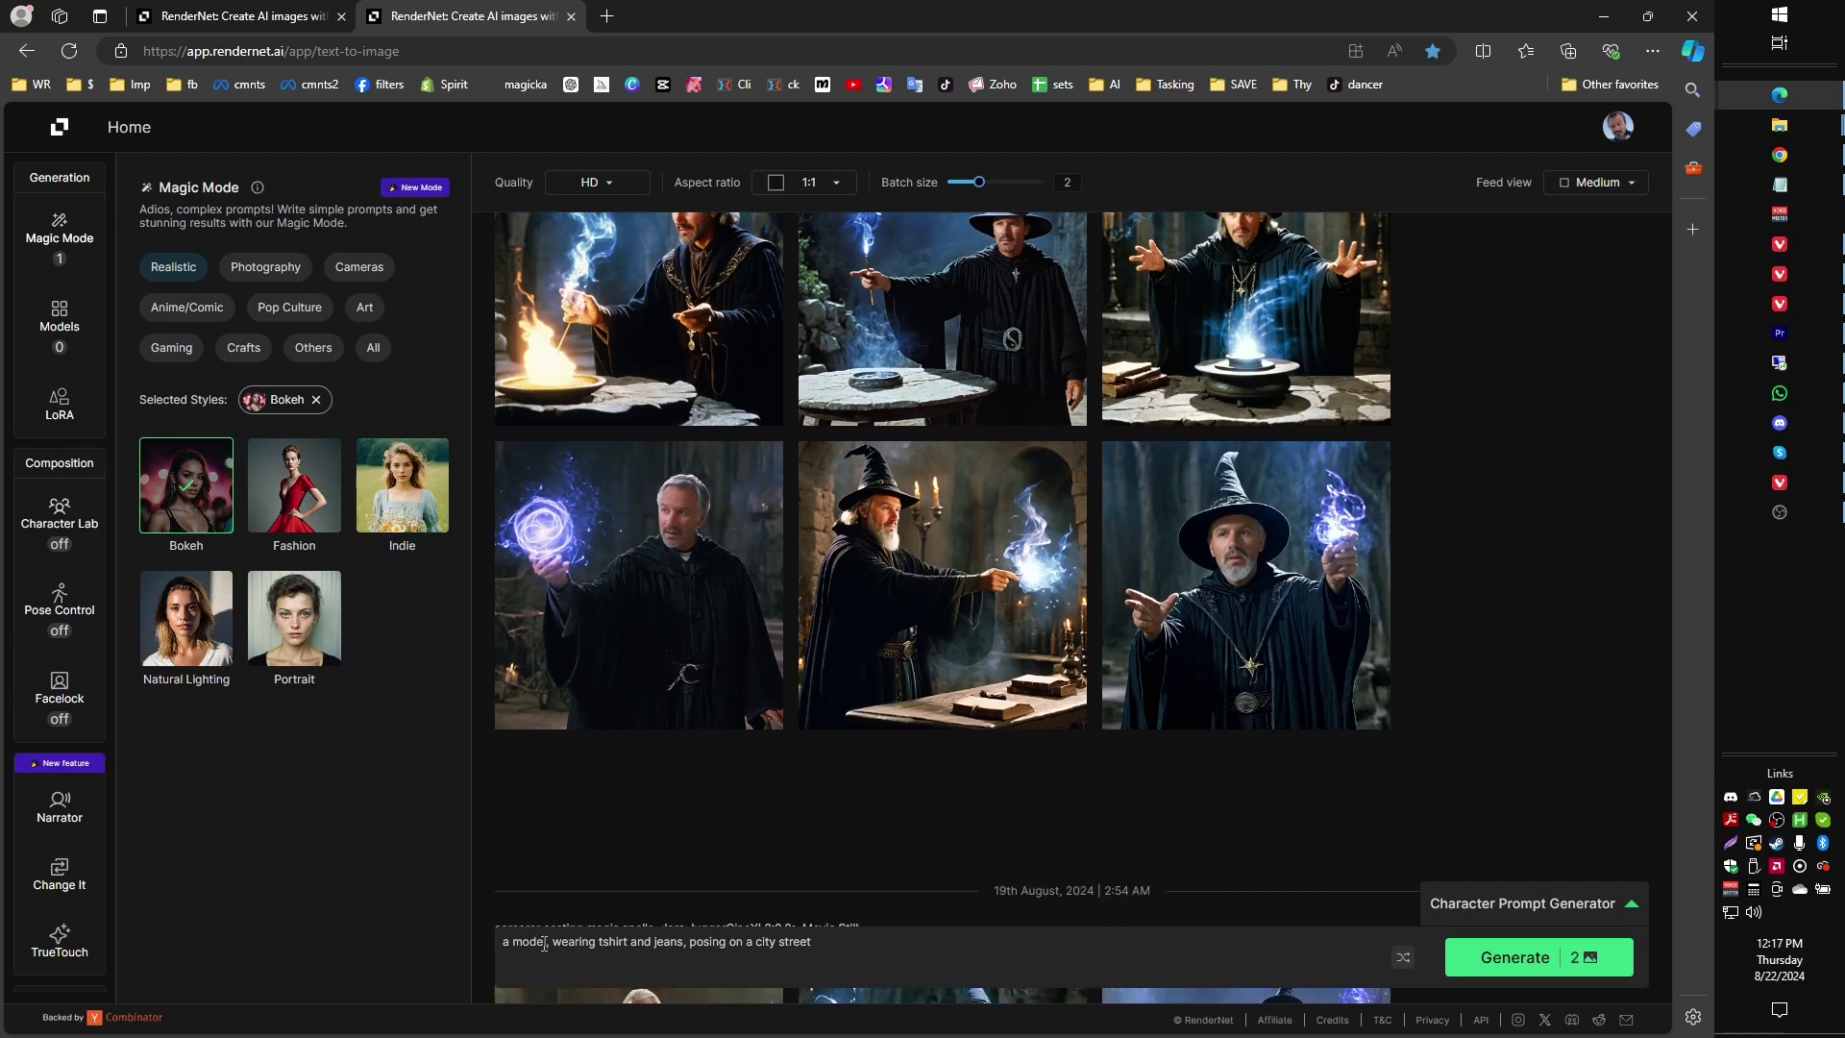
{"action": "scroll", "coordinate": [918, 605], "scroll_direction": "down", "scroll_amount": 1}
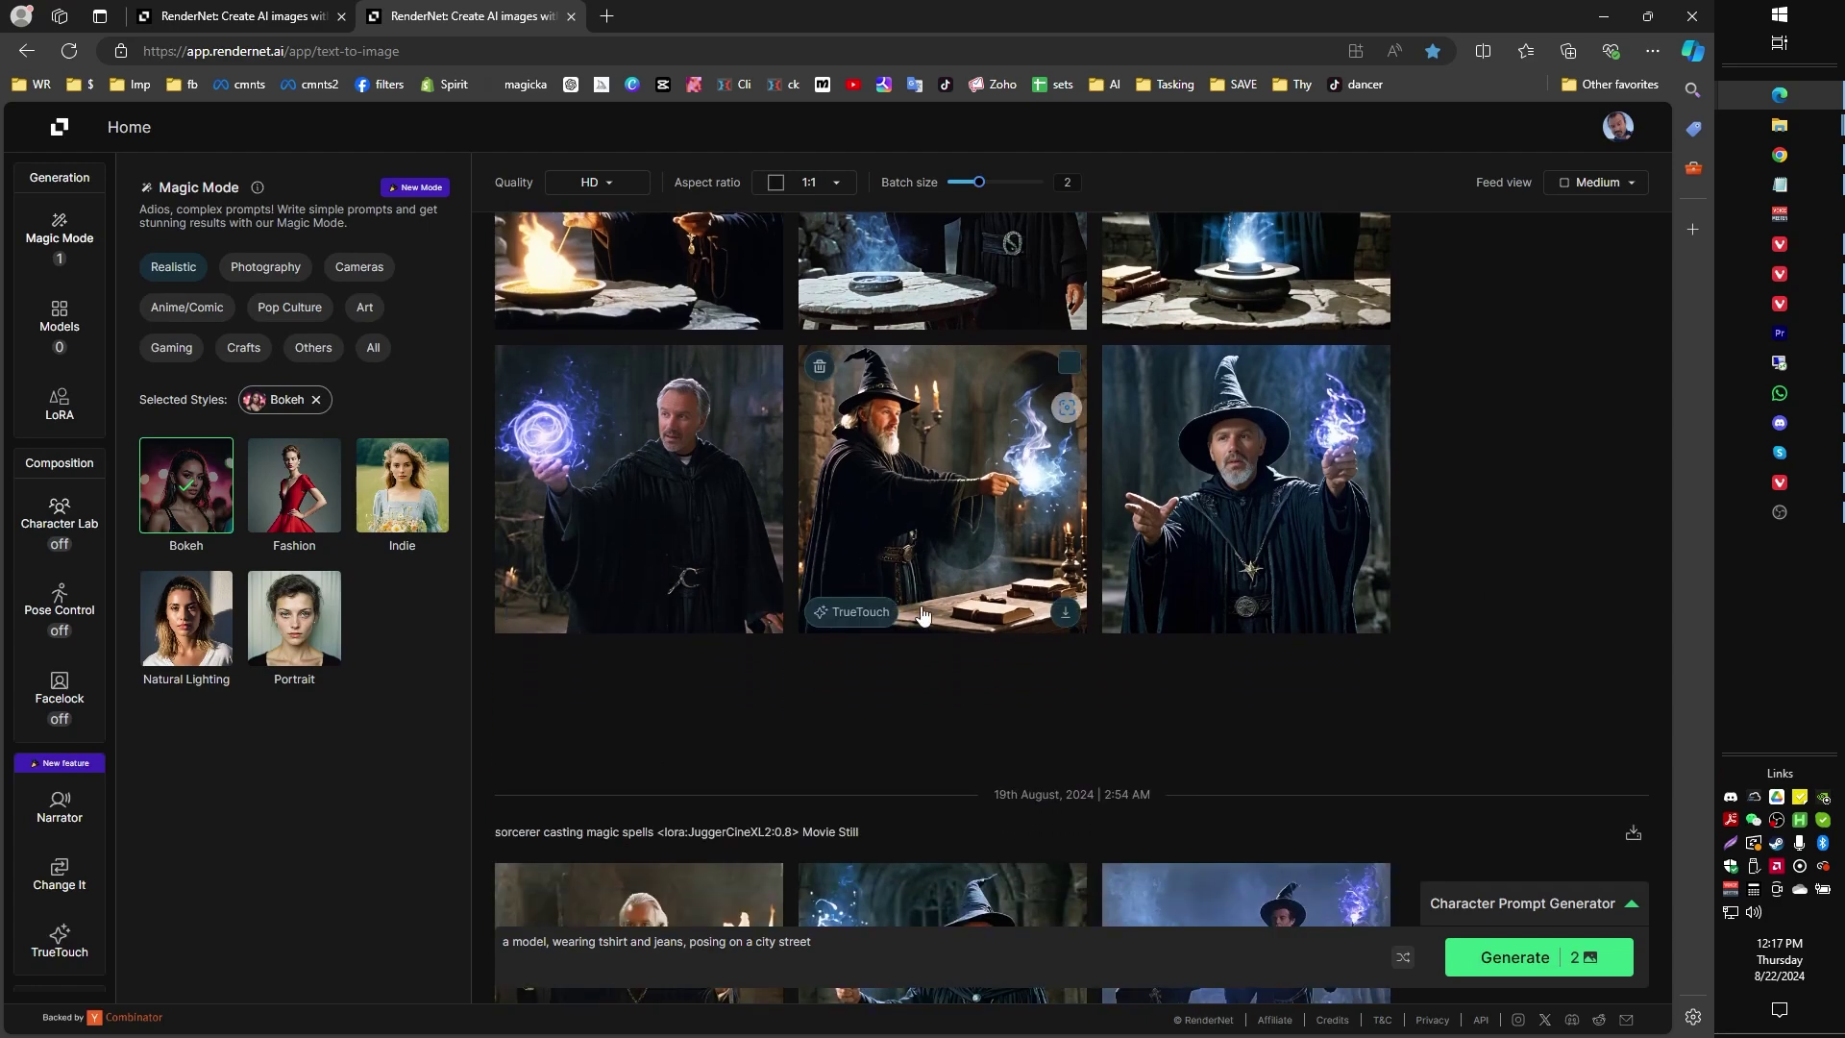
{"action": "scroll", "coordinate": [923, 615], "scroll_direction": "down", "scroll_amount": 1}
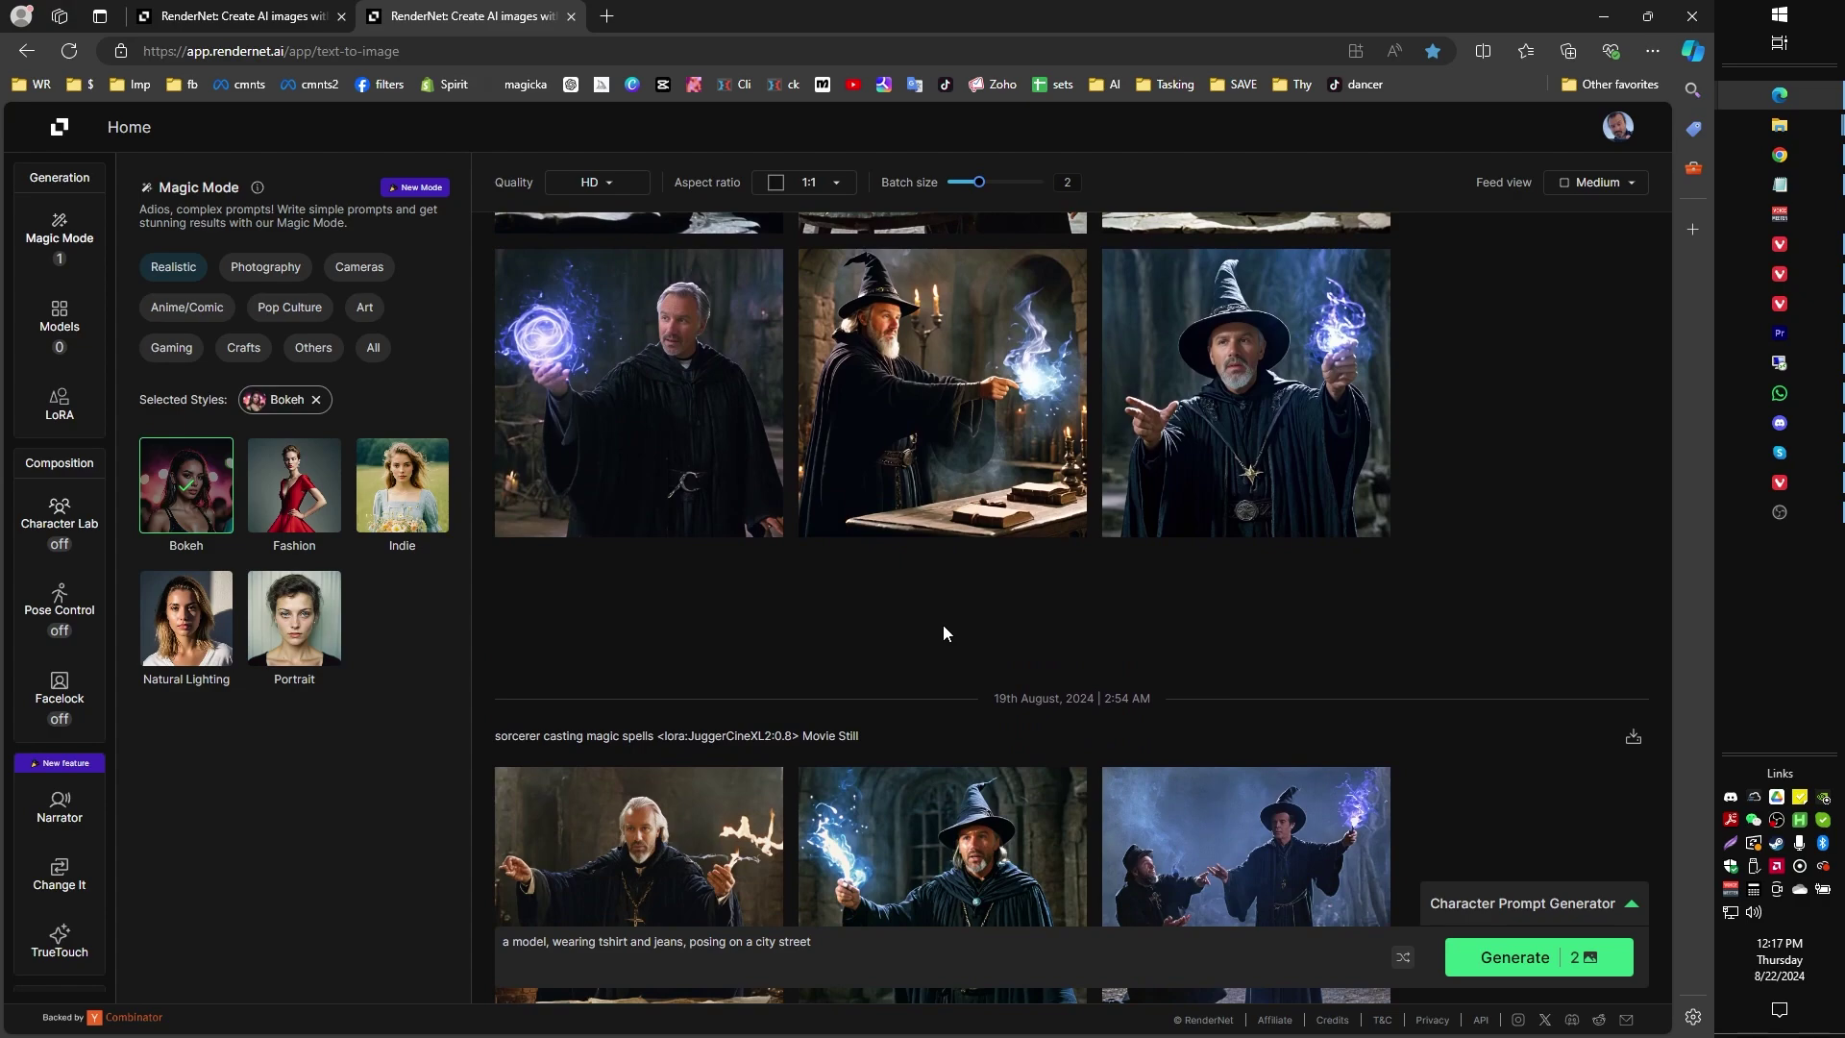
{"action": "scroll", "coordinate": [943, 627], "scroll_direction": "up", "scroll_amount": 10}
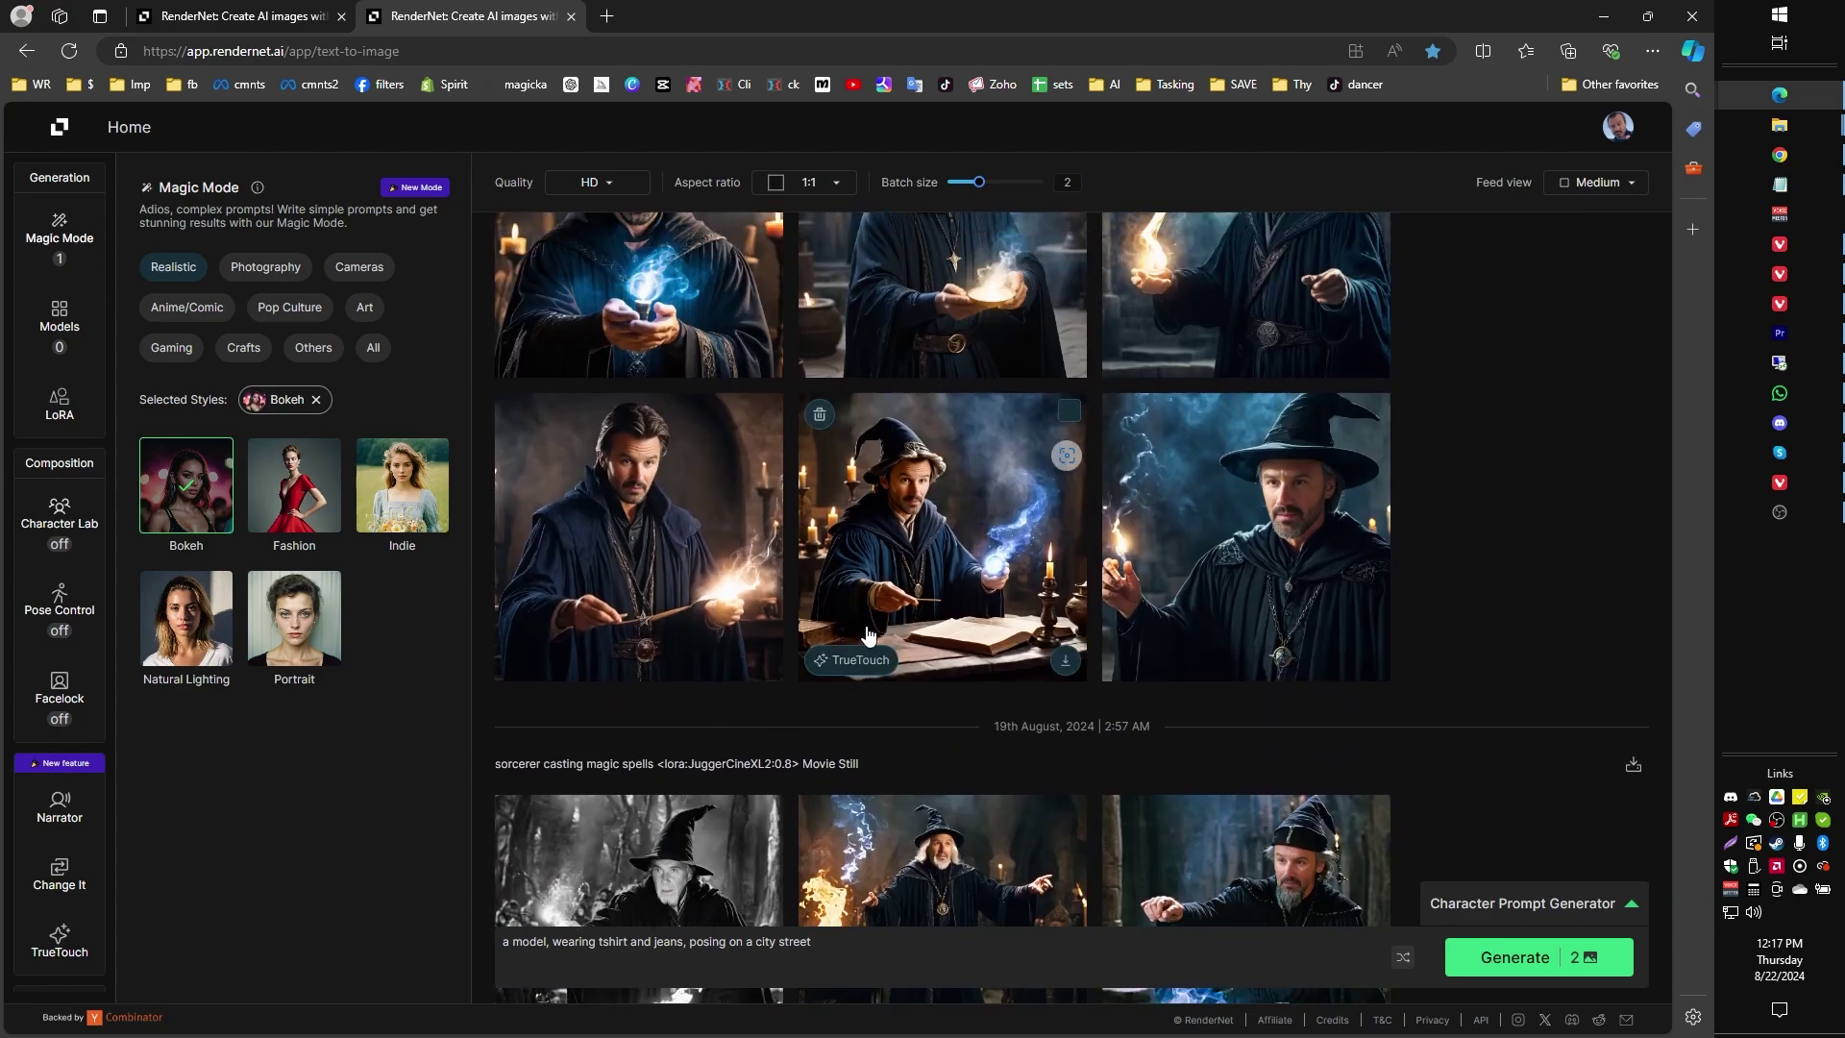
{"action": "scroll", "coordinate": [1095, 567], "scroll_direction": "up", "scroll_amount": 1}
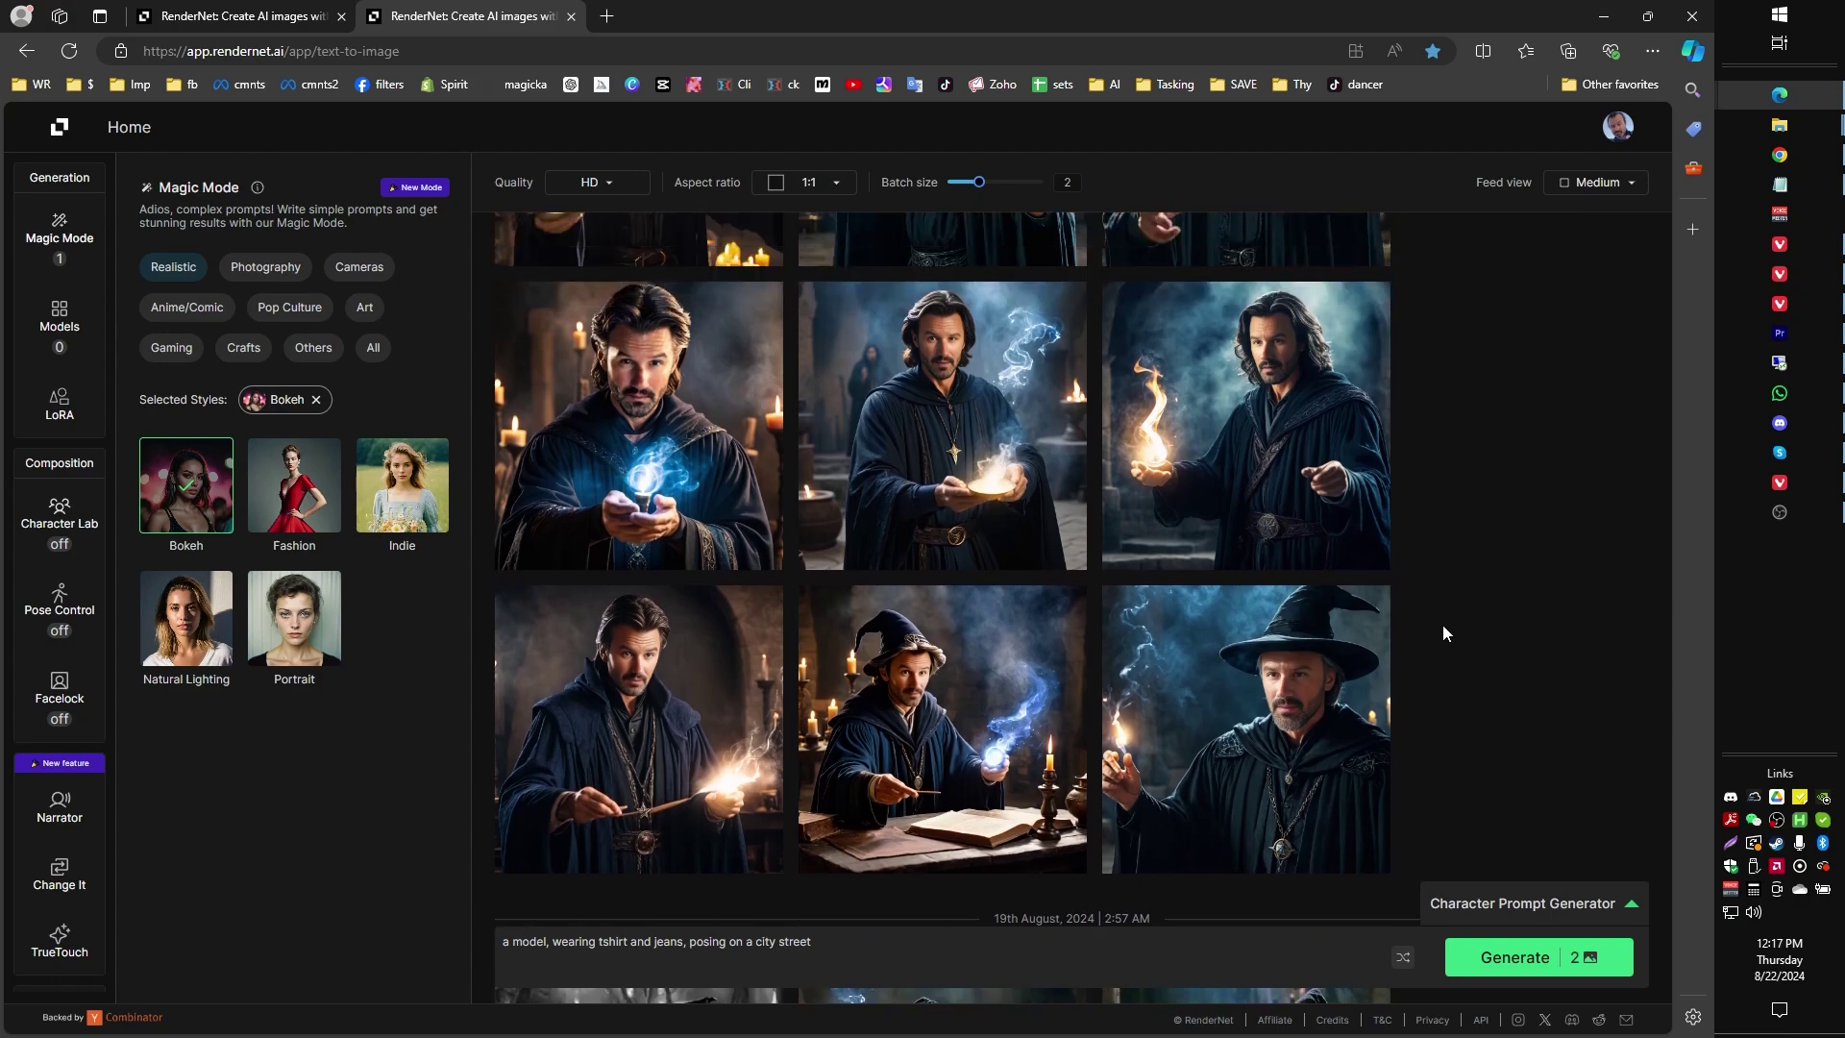
{"action": "left_click", "coordinate": [666, 279]}
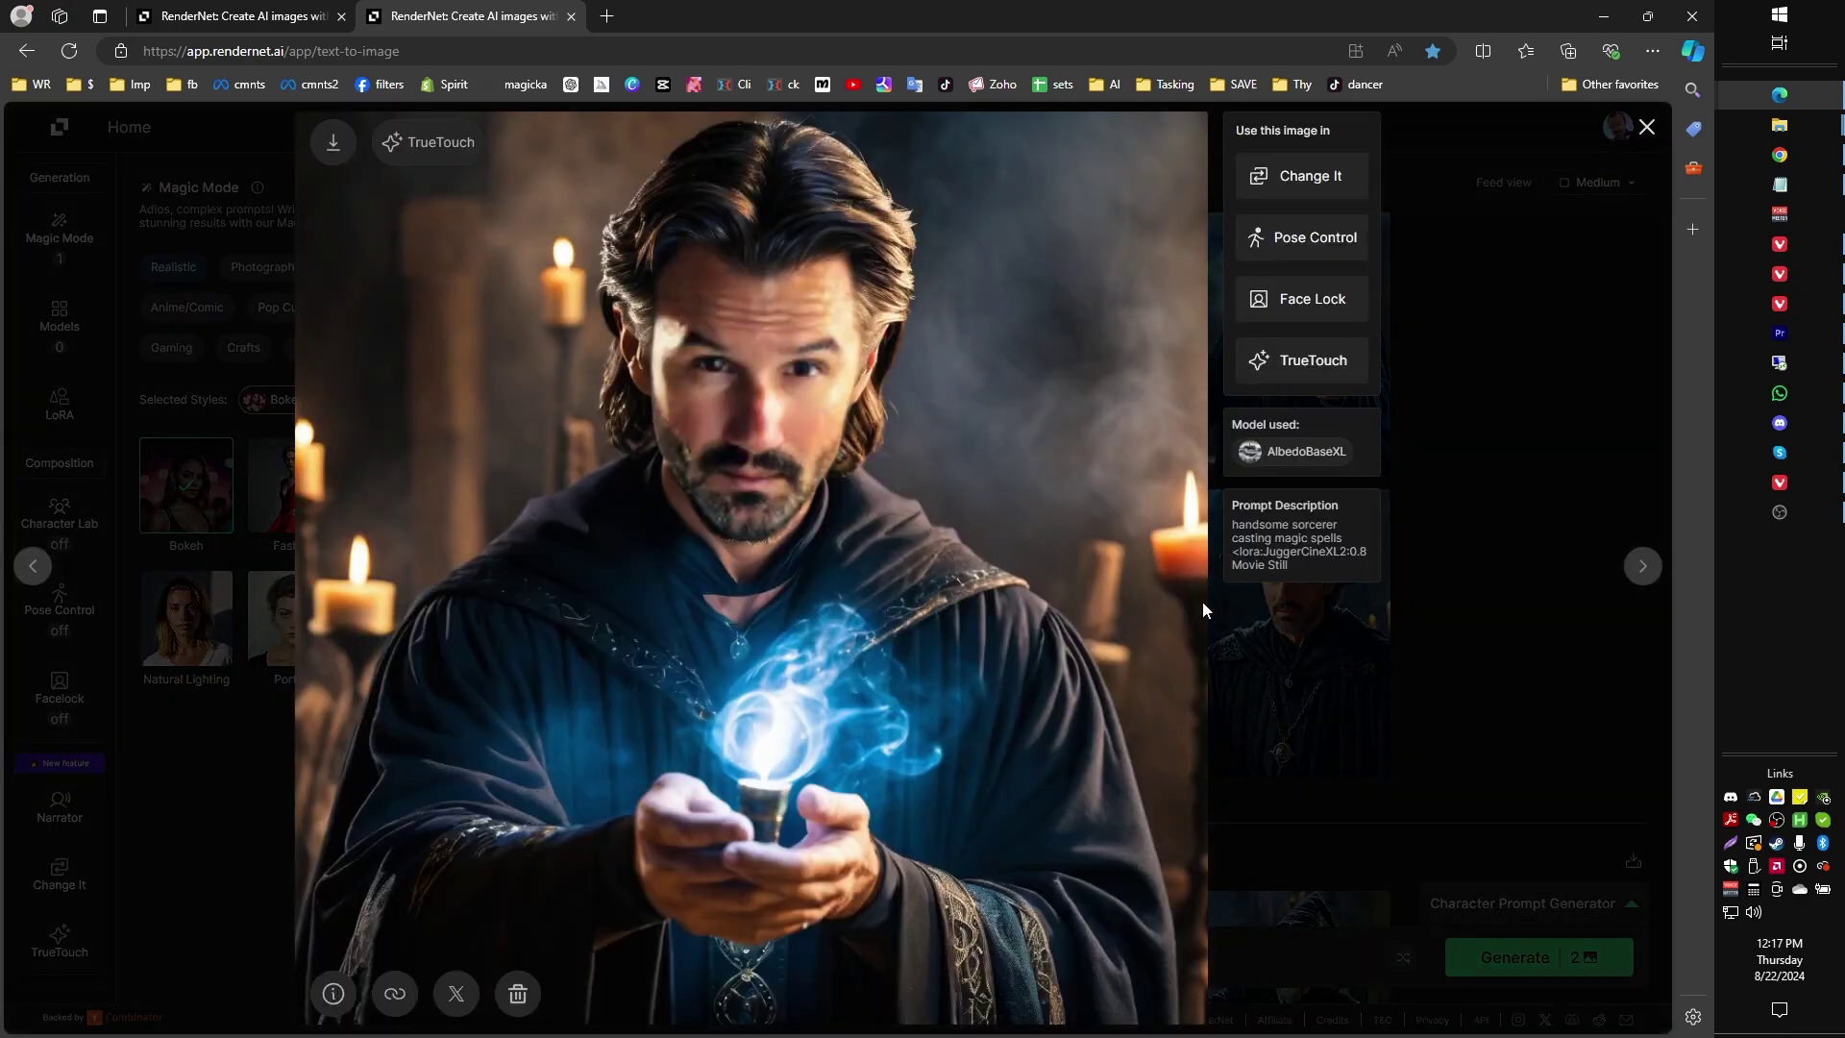
{"action": "left_click", "coordinate": [1530, 678]}
{"action": "scroll", "coordinate": [618, 783], "scroll_direction": "down", "scroll_amount": 2}
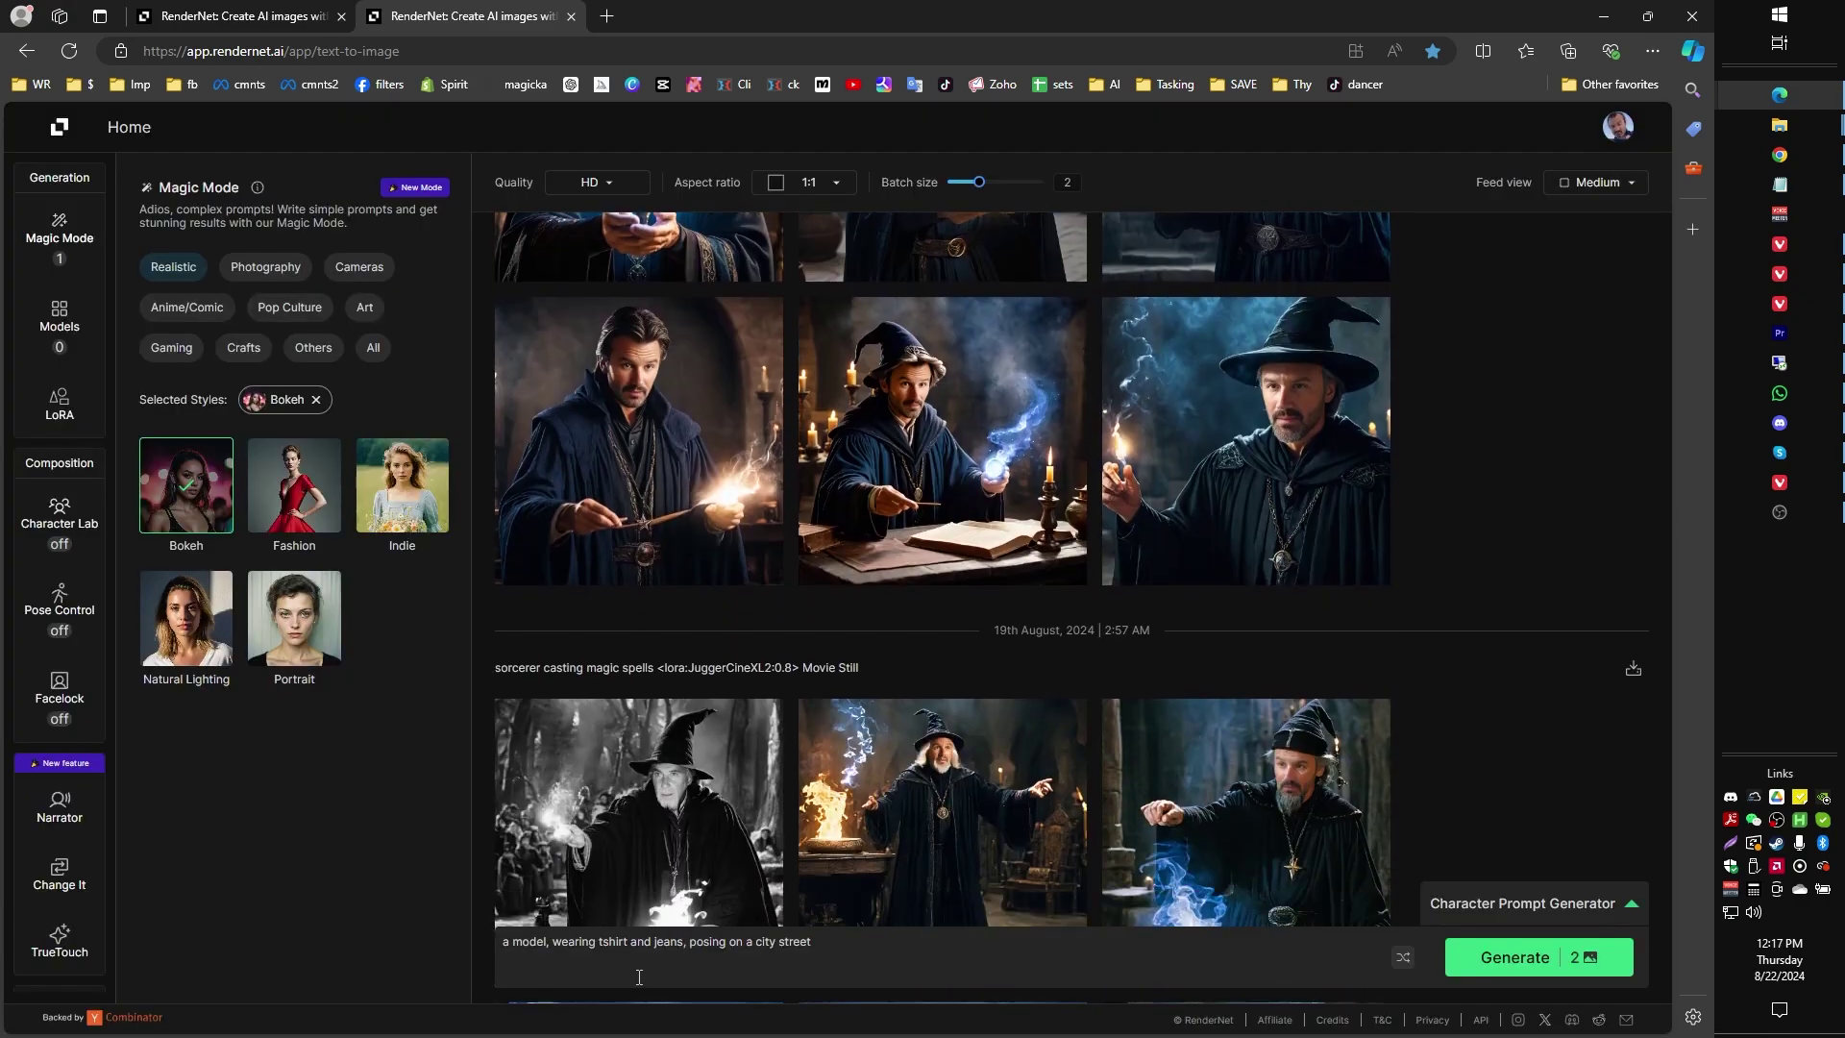
{"action": "scroll", "coordinate": [961, 642], "scroll_direction": "down", "scroll_amount": 8}
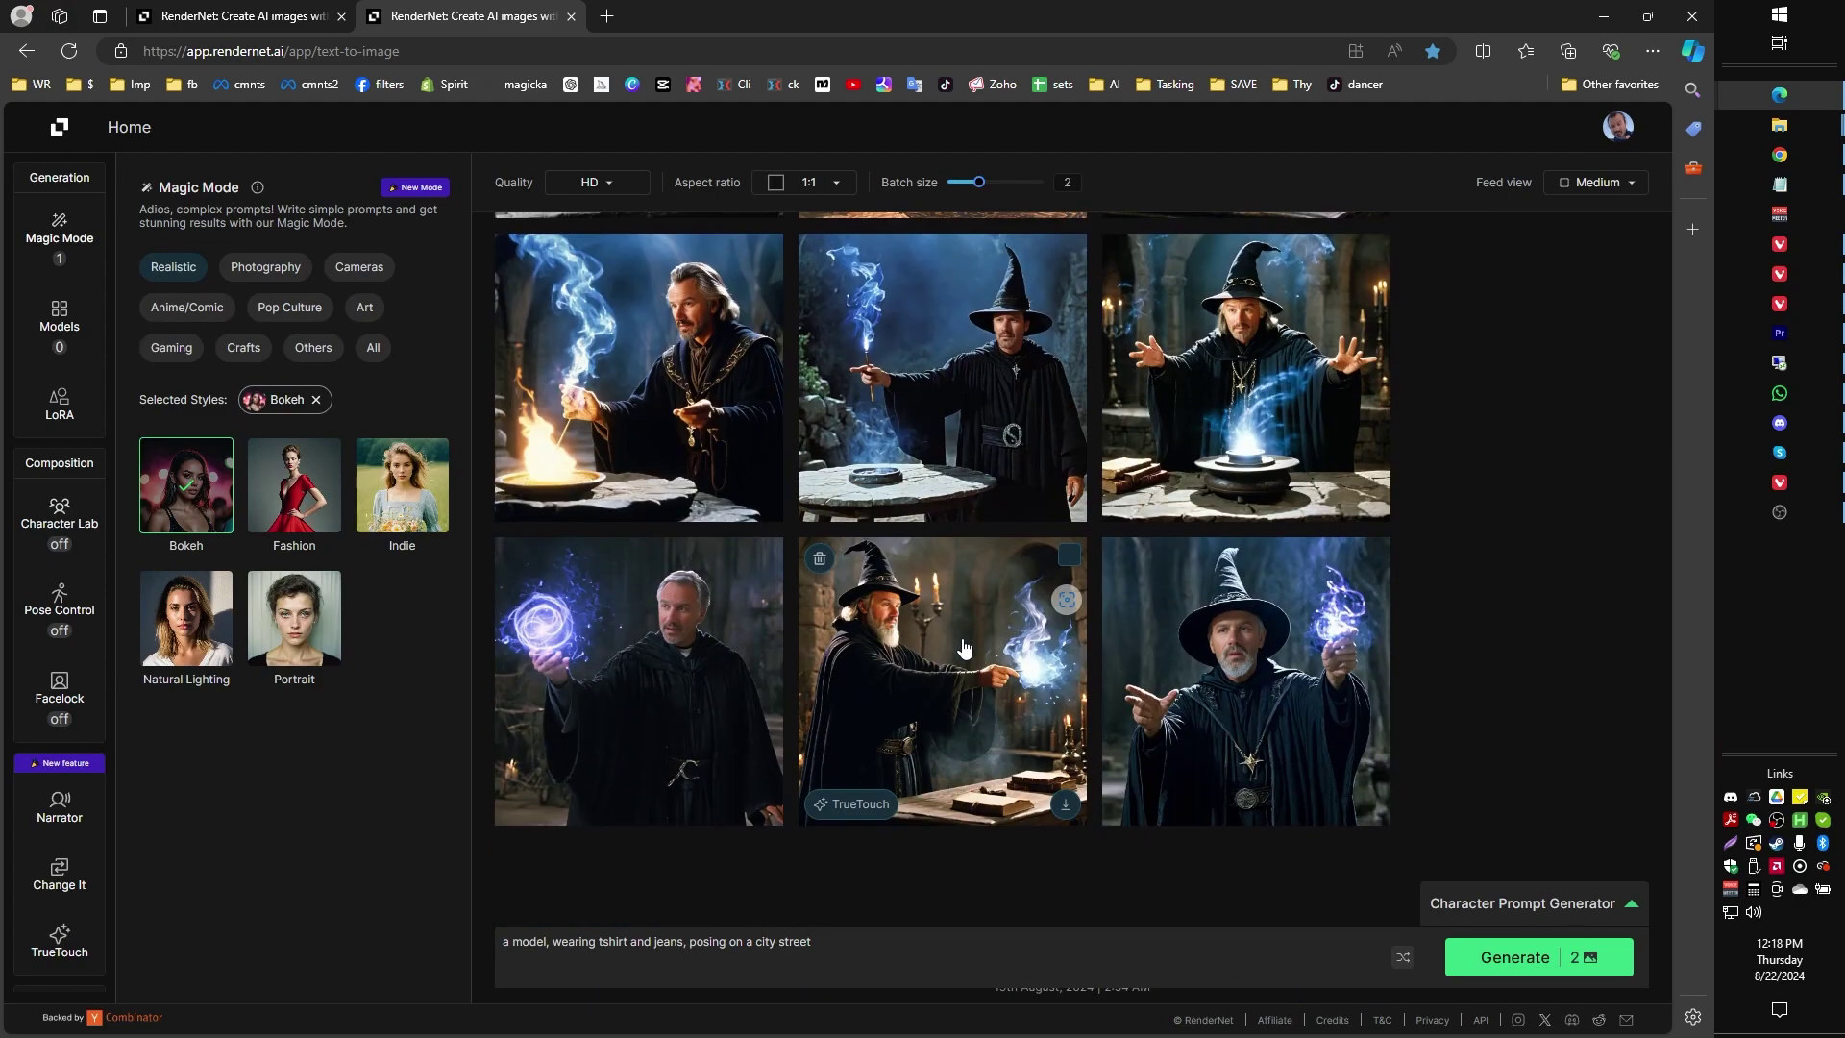
{"action": "scroll", "coordinate": [961, 639], "scroll_direction": "down", "scroll_amount": 5}
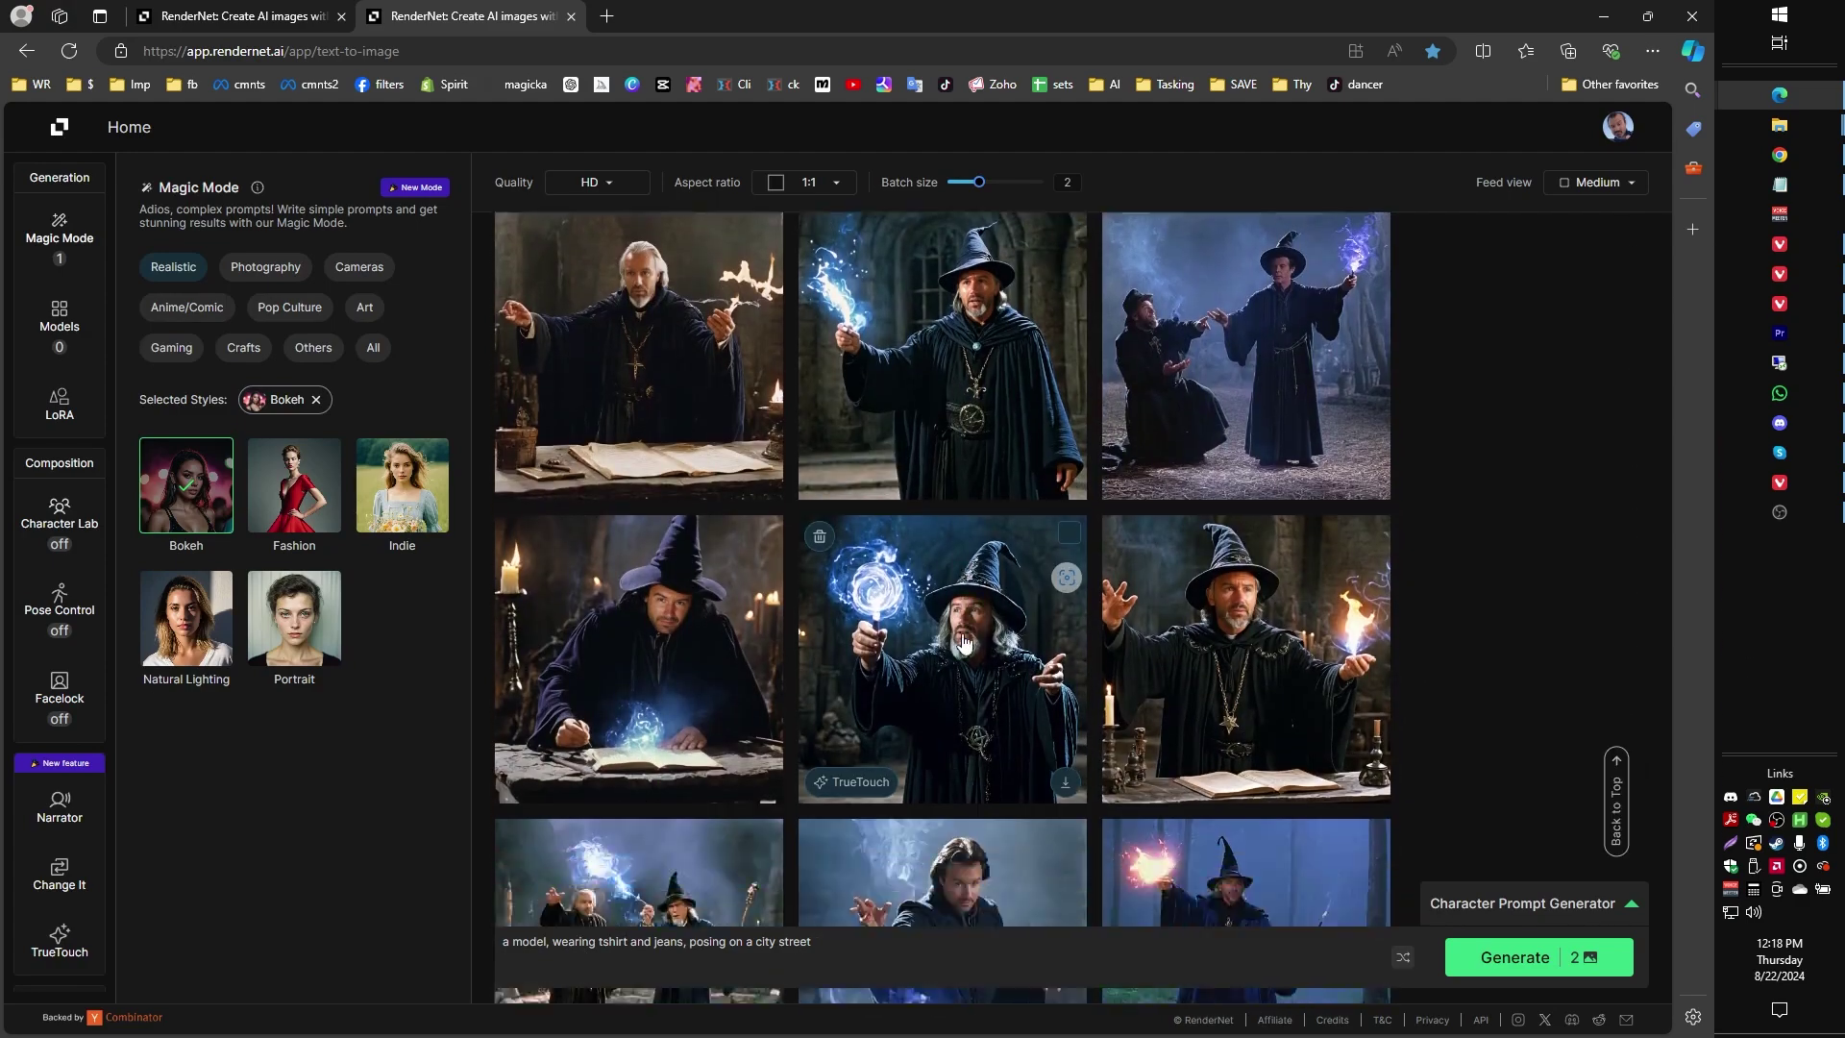
{"action": "scroll", "coordinate": [964, 642], "scroll_direction": "down", "scroll_amount": 8}
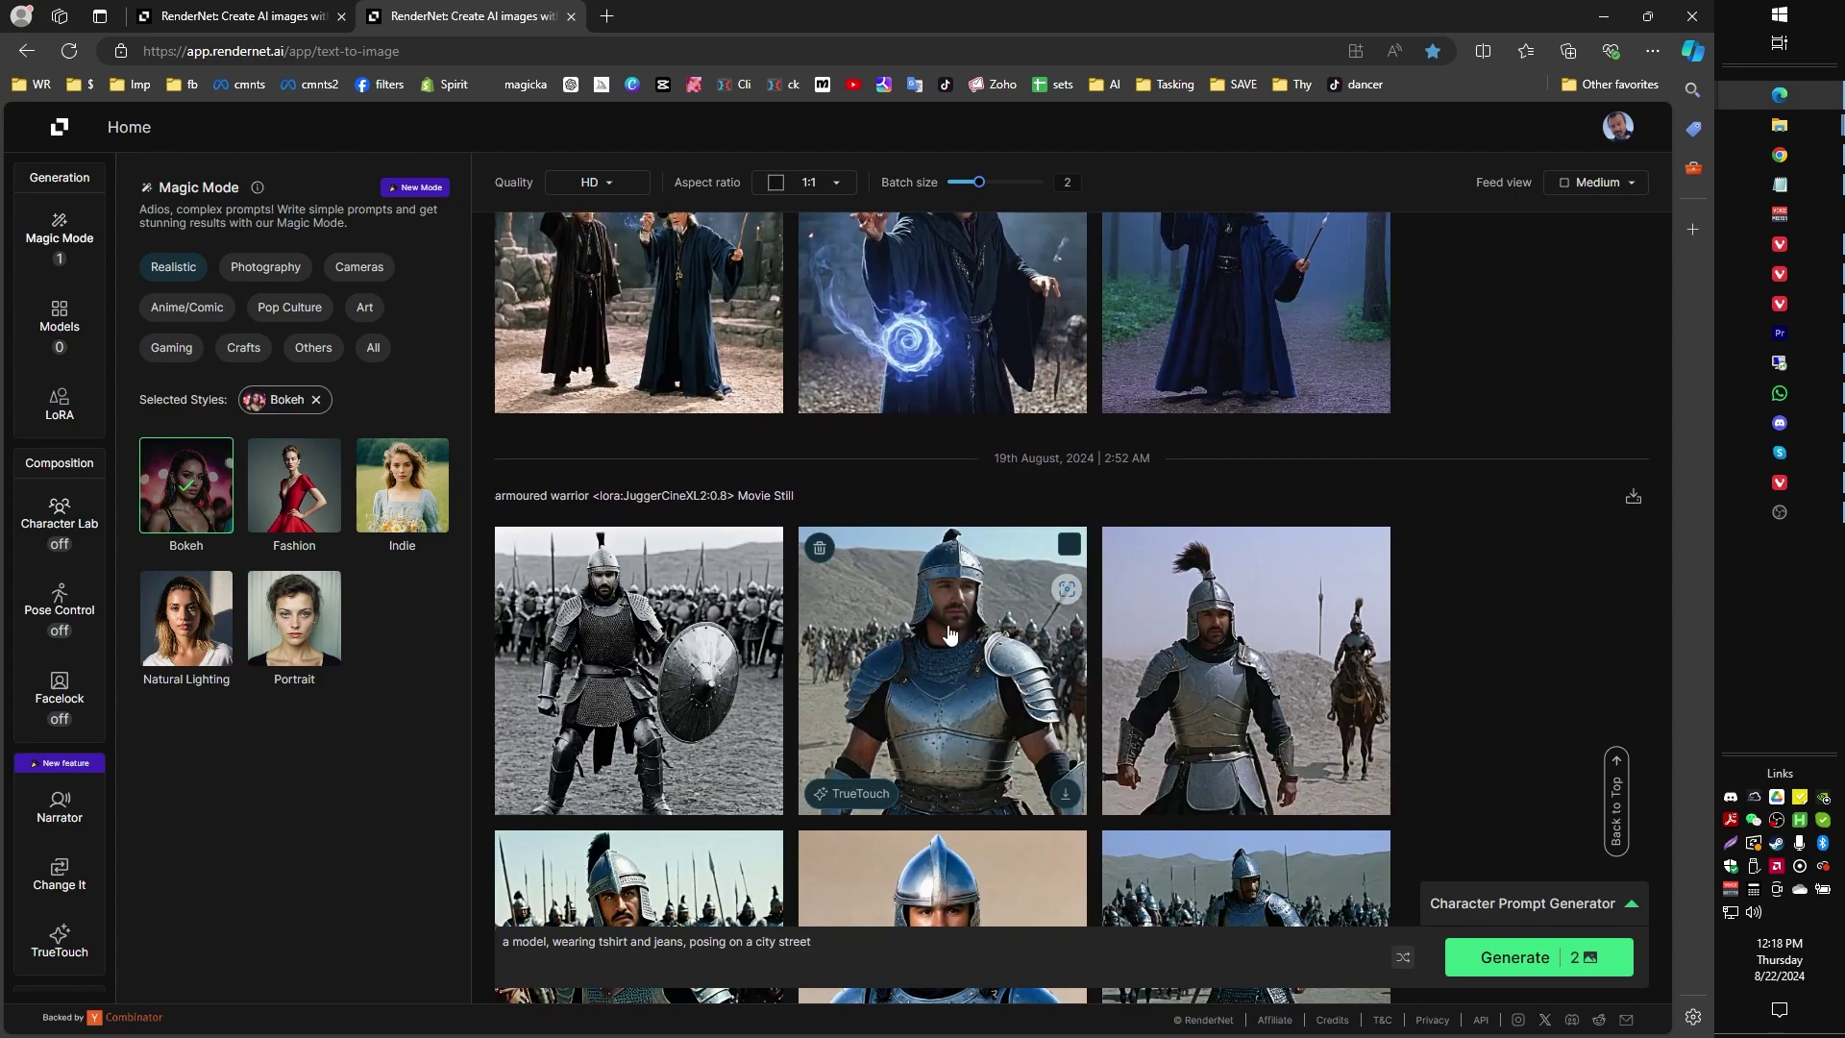
- View the top-left and second knight portraits full size, checking the Epic Realism details
{"action": "scroll", "coordinate": [947, 627], "scroll_direction": "down", "scroll_amount": 2}
{"action": "scroll", "coordinate": [993, 616], "scroll_direction": "down", "scroll_amount": 1}
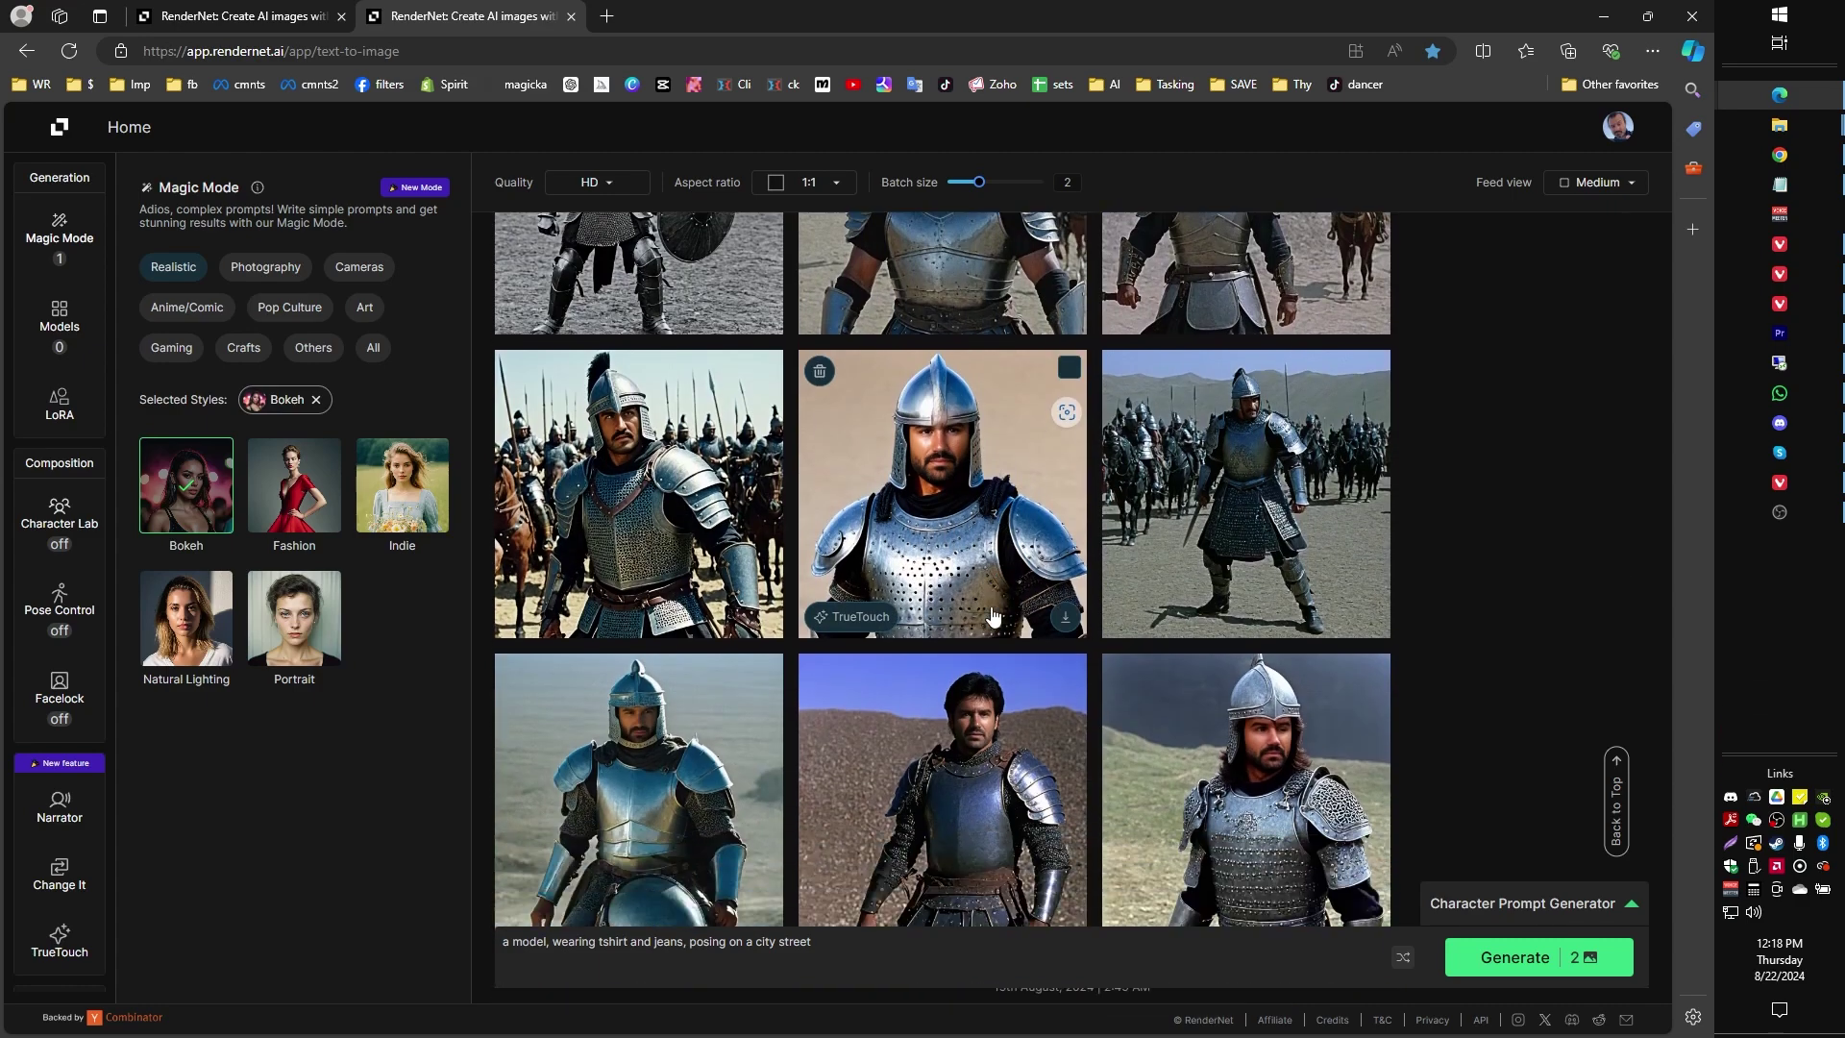
{"action": "scroll", "coordinate": [952, 613], "scroll_direction": "down", "scroll_amount": 3}
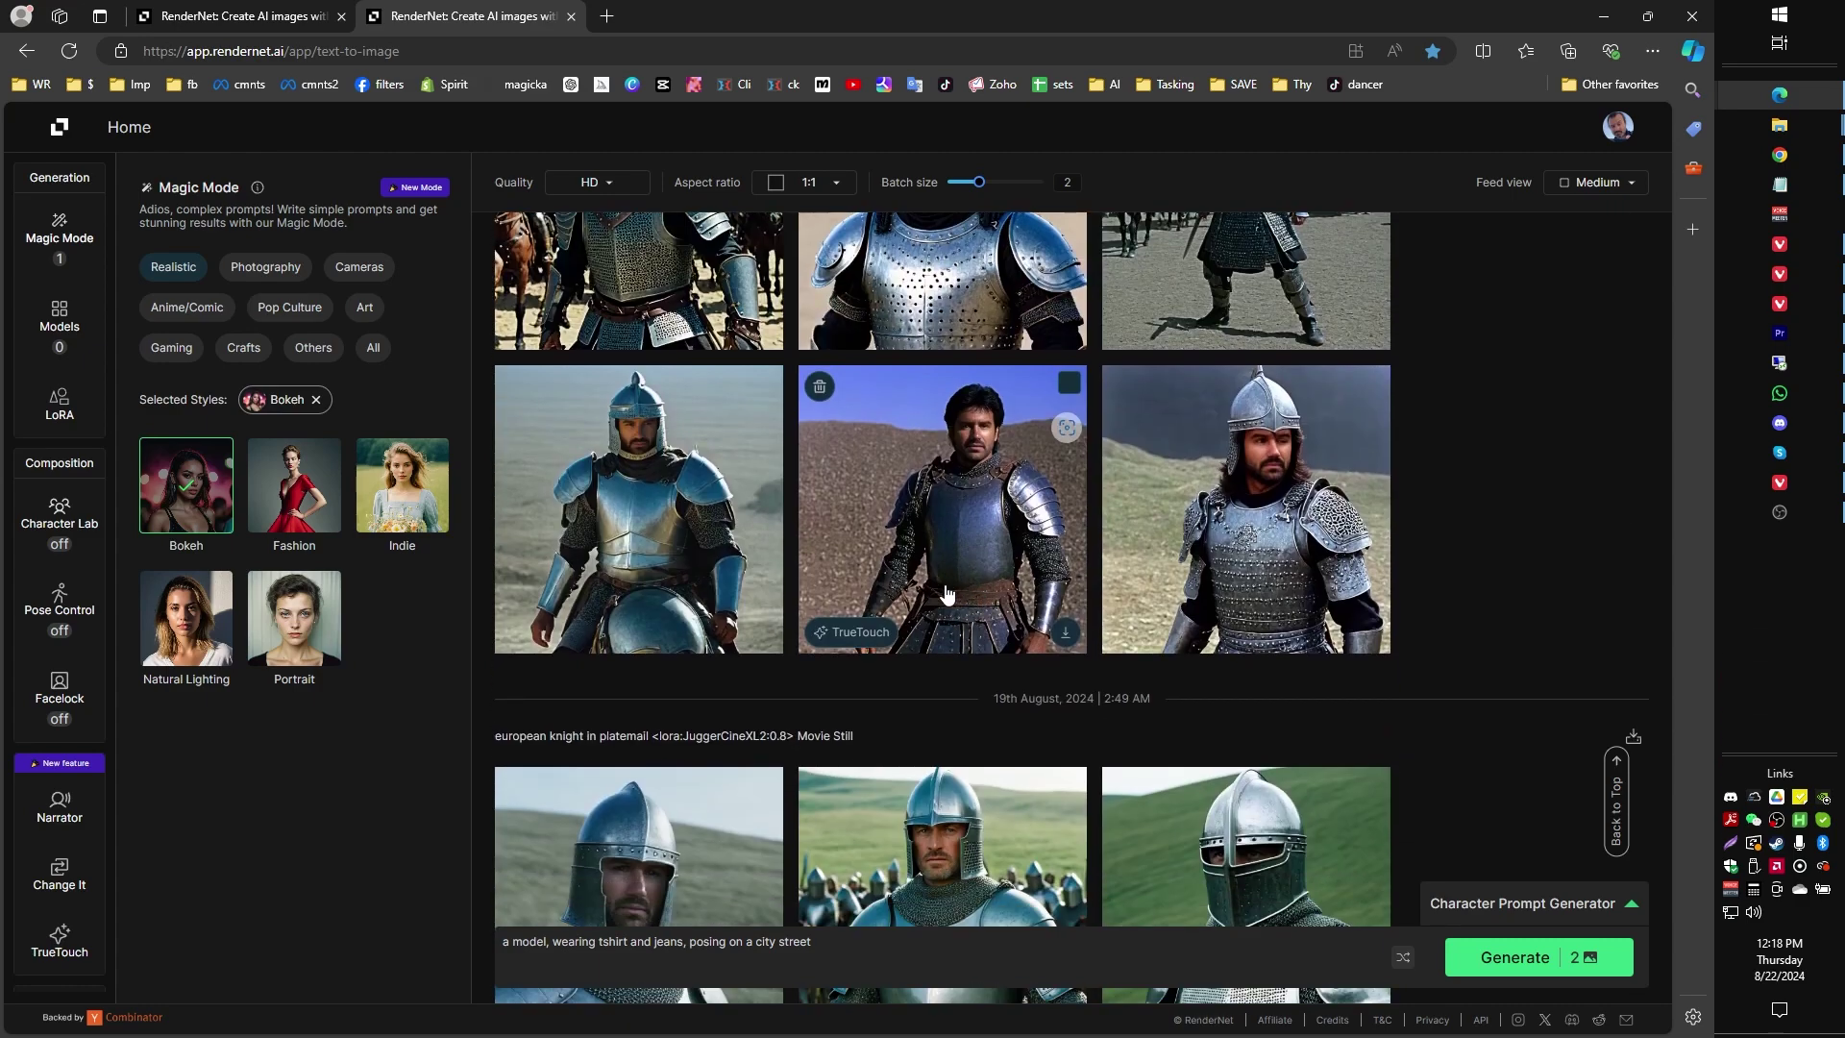
{"action": "scroll", "coordinate": [948, 596], "scroll_direction": "down", "scroll_amount": 12}
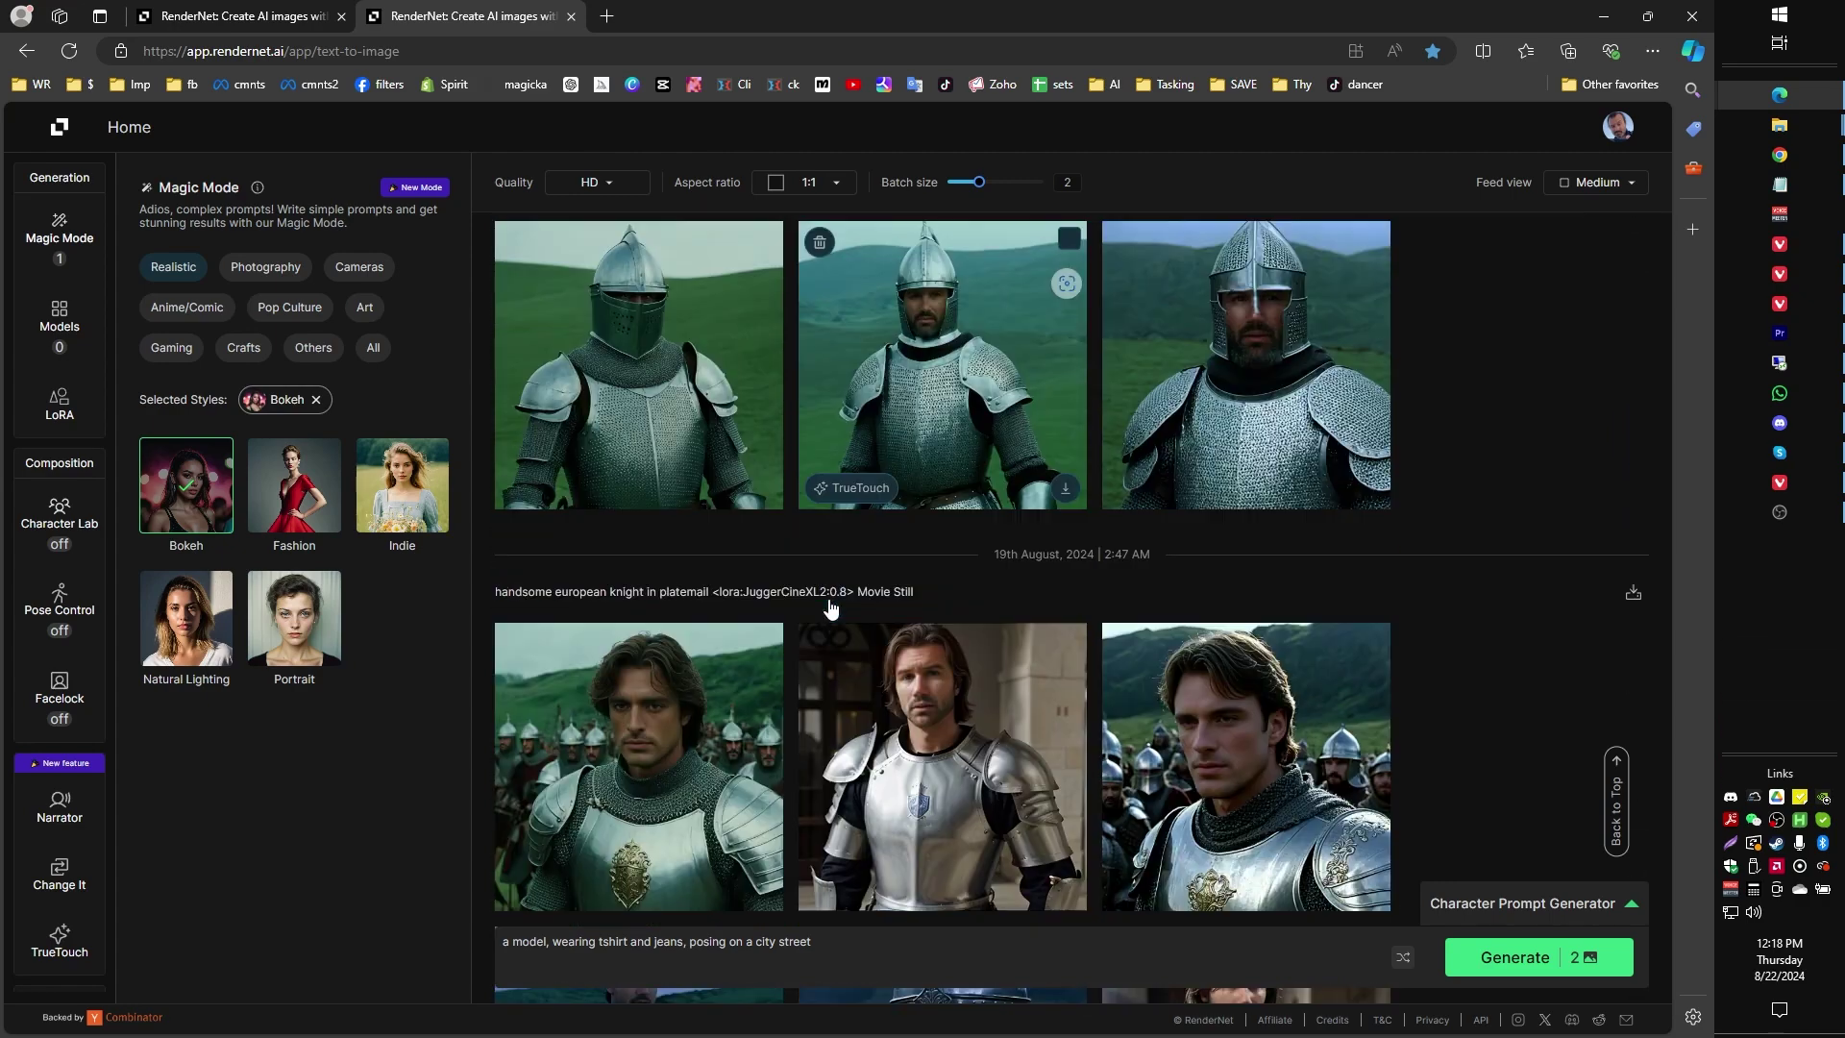
{"action": "scroll", "coordinate": [832, 601], "scroll_direction": "down", "scroll_amount": 4}
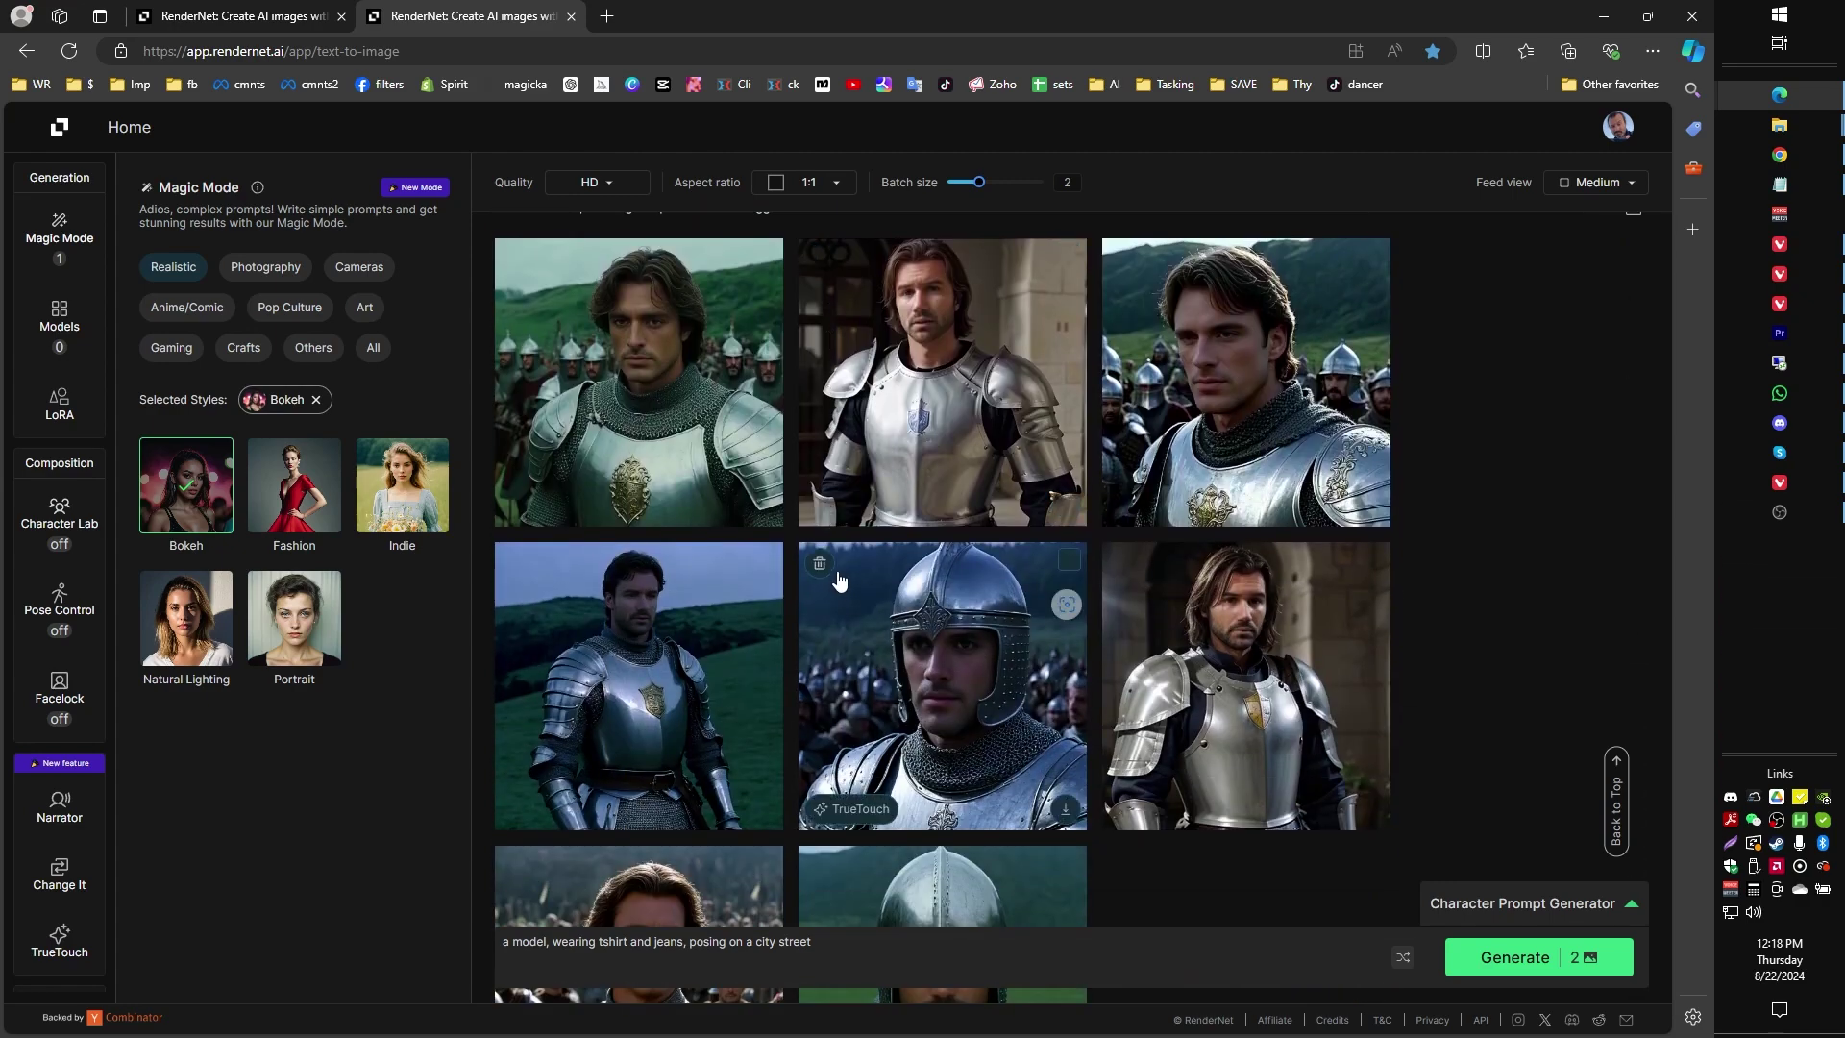
{"action": "left_click", "coordinate": [684, 381]}
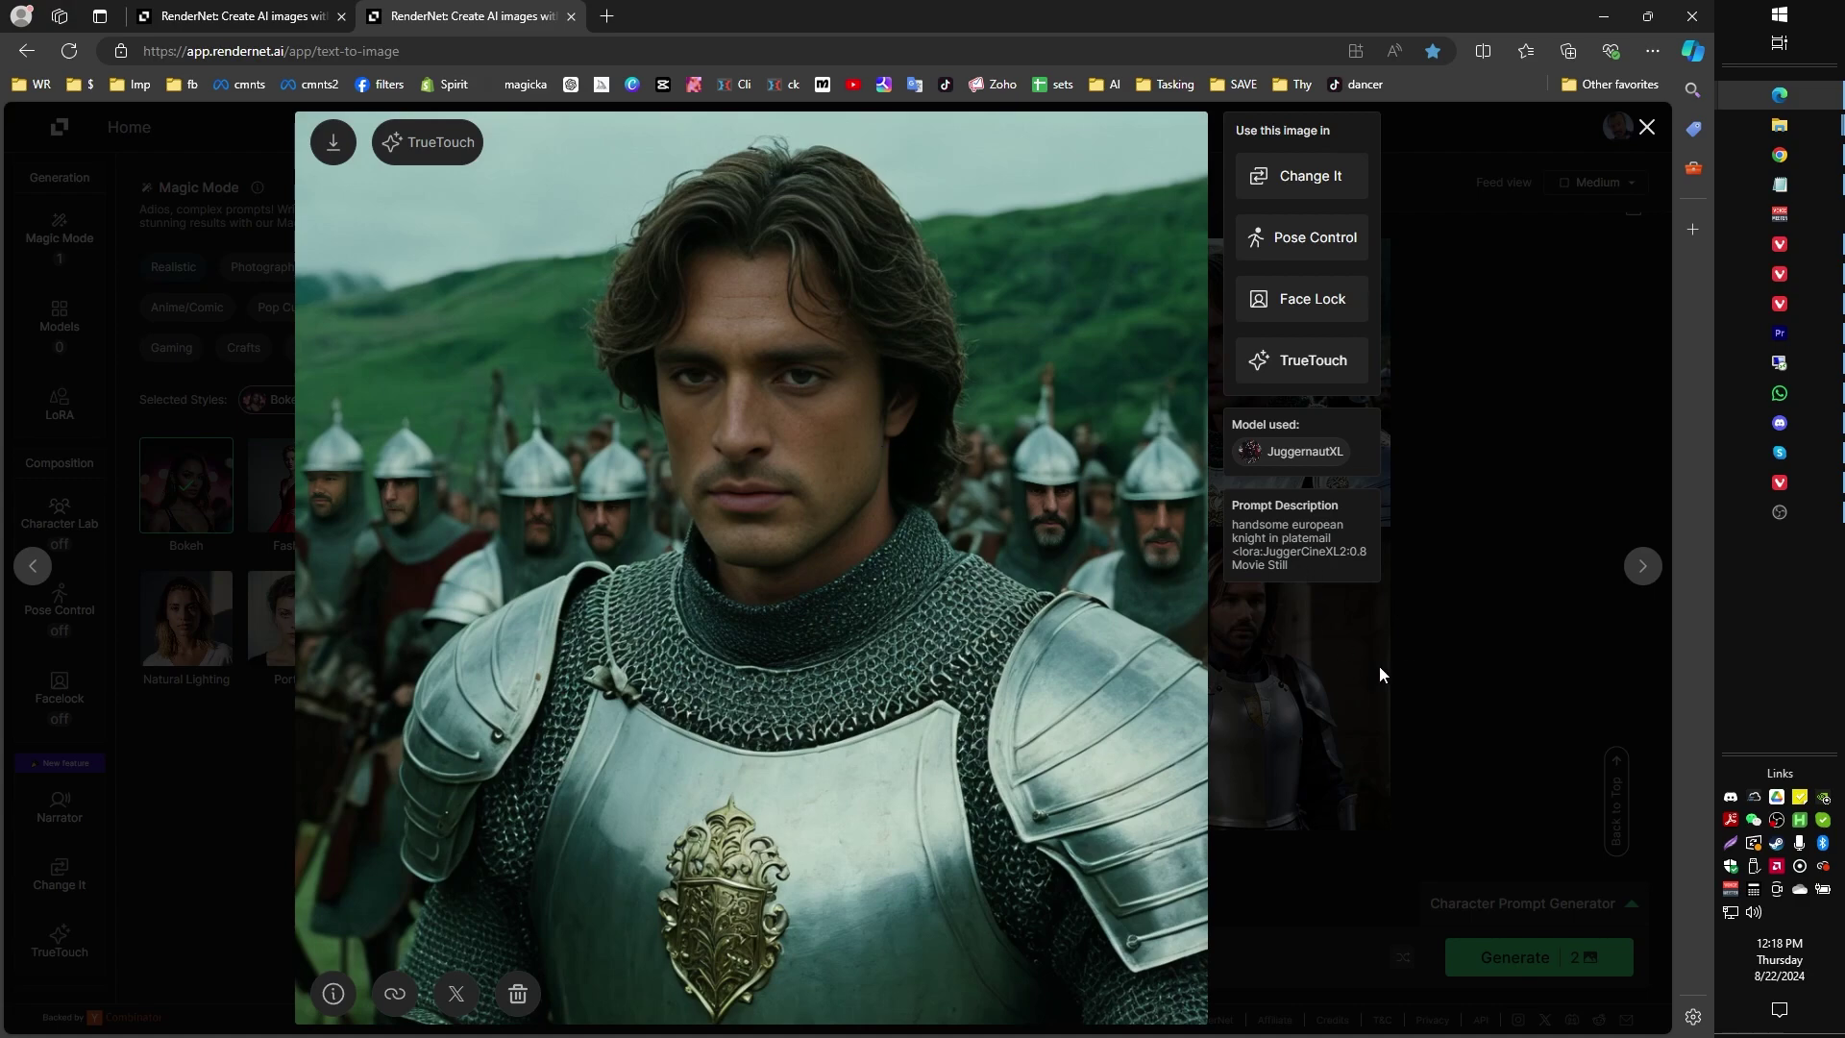
{"action": "left_click", "coordinate": [1445, 671]}
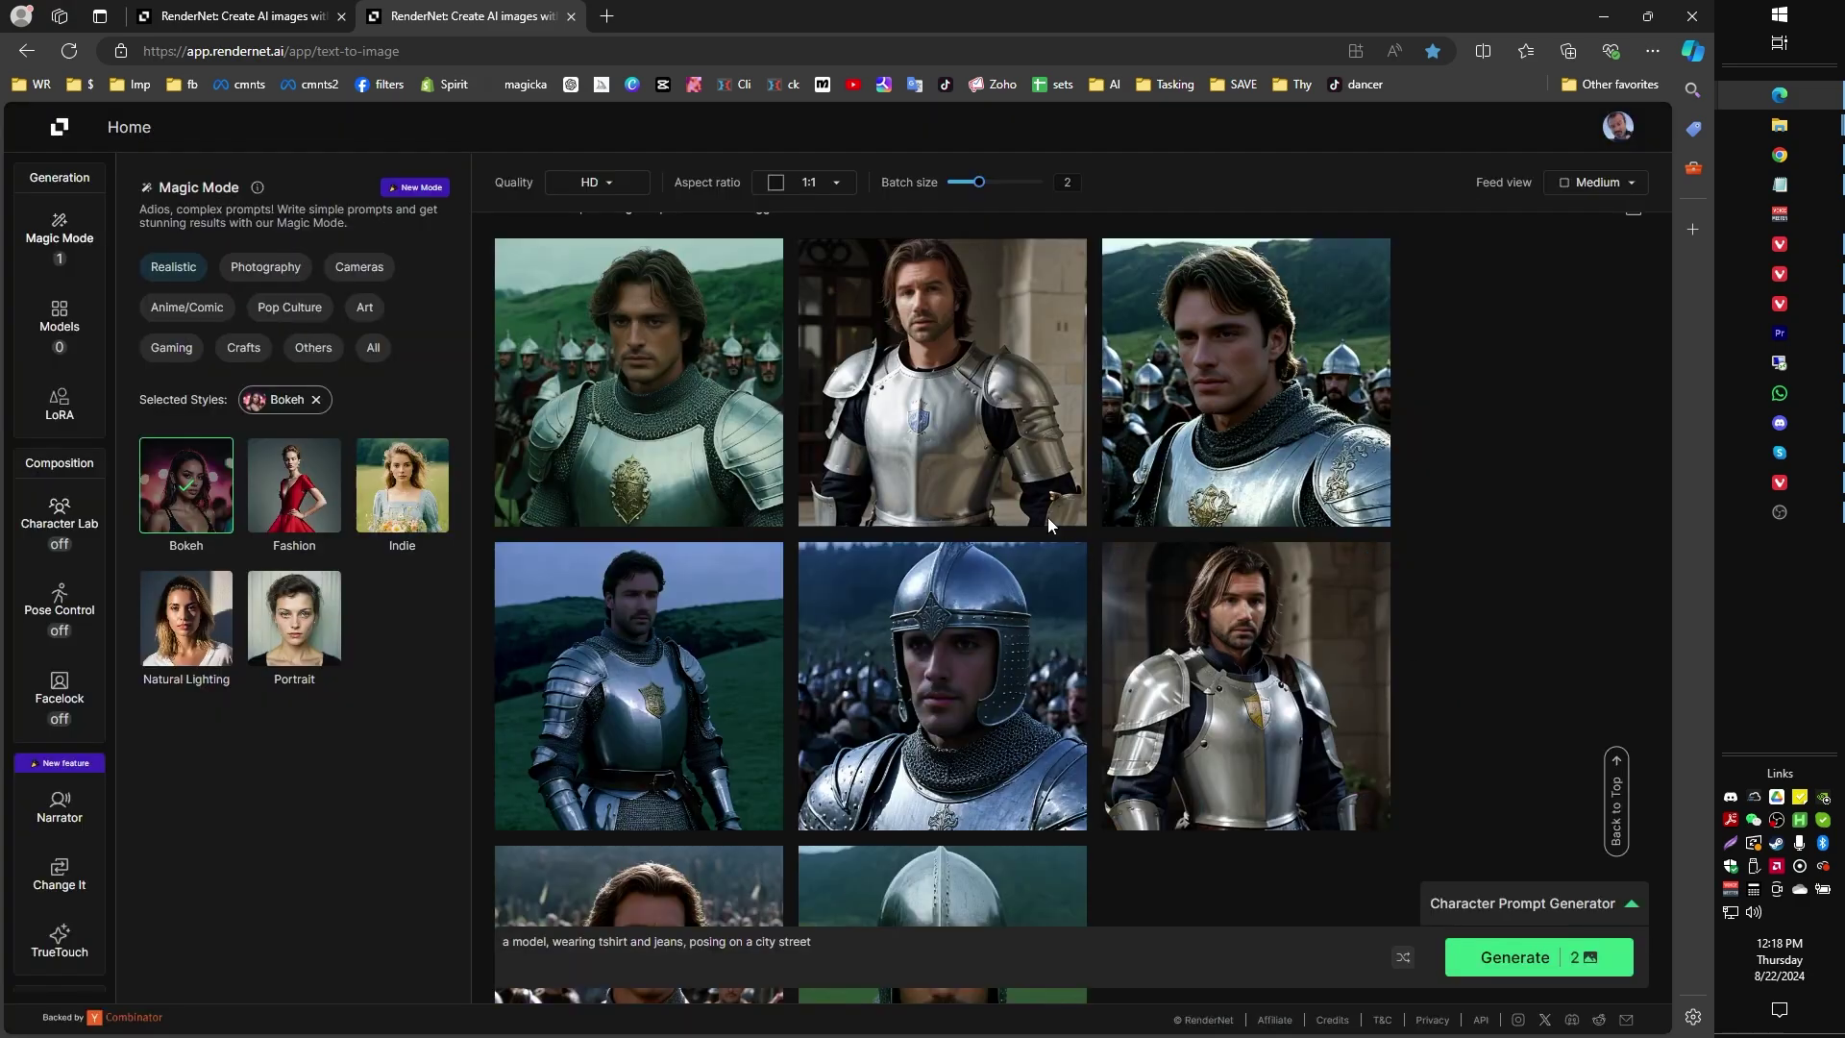
{"action": "left_click", "coordinate": [953, 340]}
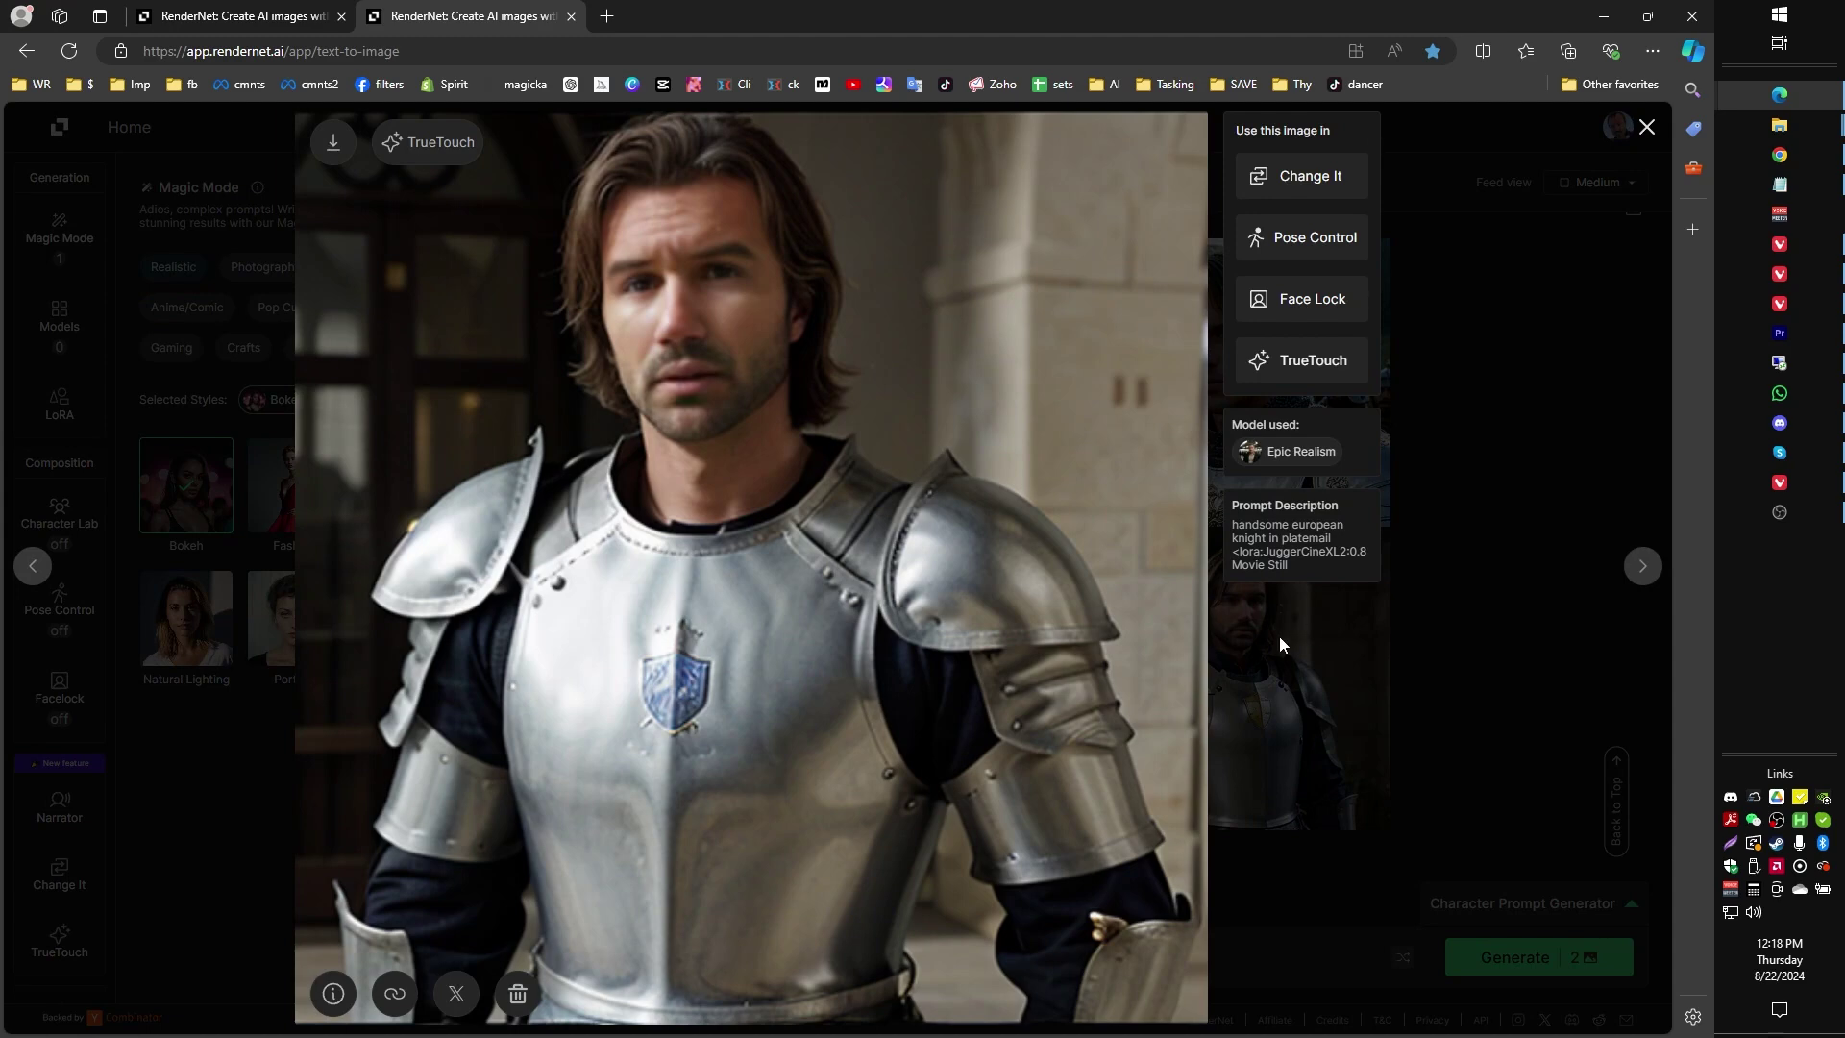
{"action": "left_click", "coordinate": [1467, 686]}
- Scroll down to the long-haired platemail knights and open the first one full size
{"action": "scroll", "coordinate": [1398, 620], "scroll_direction": "down", "scroll_amount": 1}
{"action": "scroll", "coordinate": [1004, 604], "scroll_direction": "down", "scroll_amount": 2}
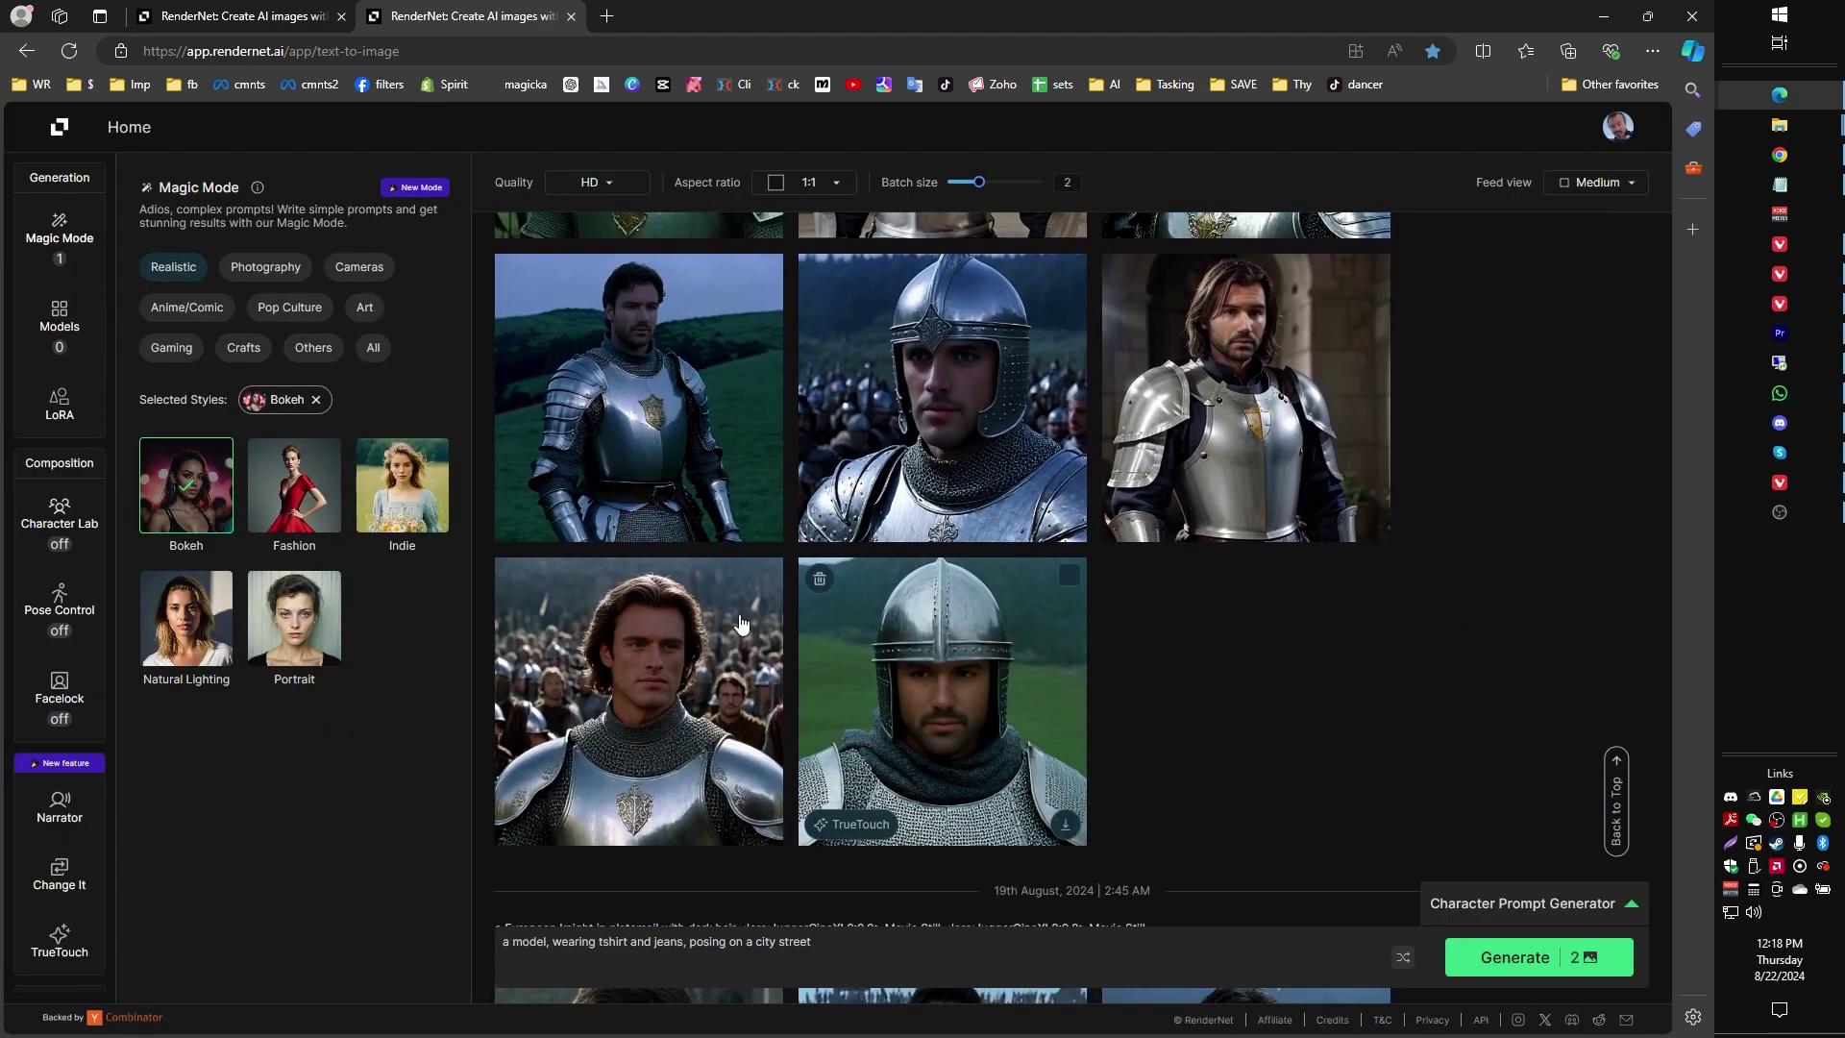
{"action": "scroll", "coordinate": [1038, 643], "scroll_direction": "down", "scroll_amount": 1}
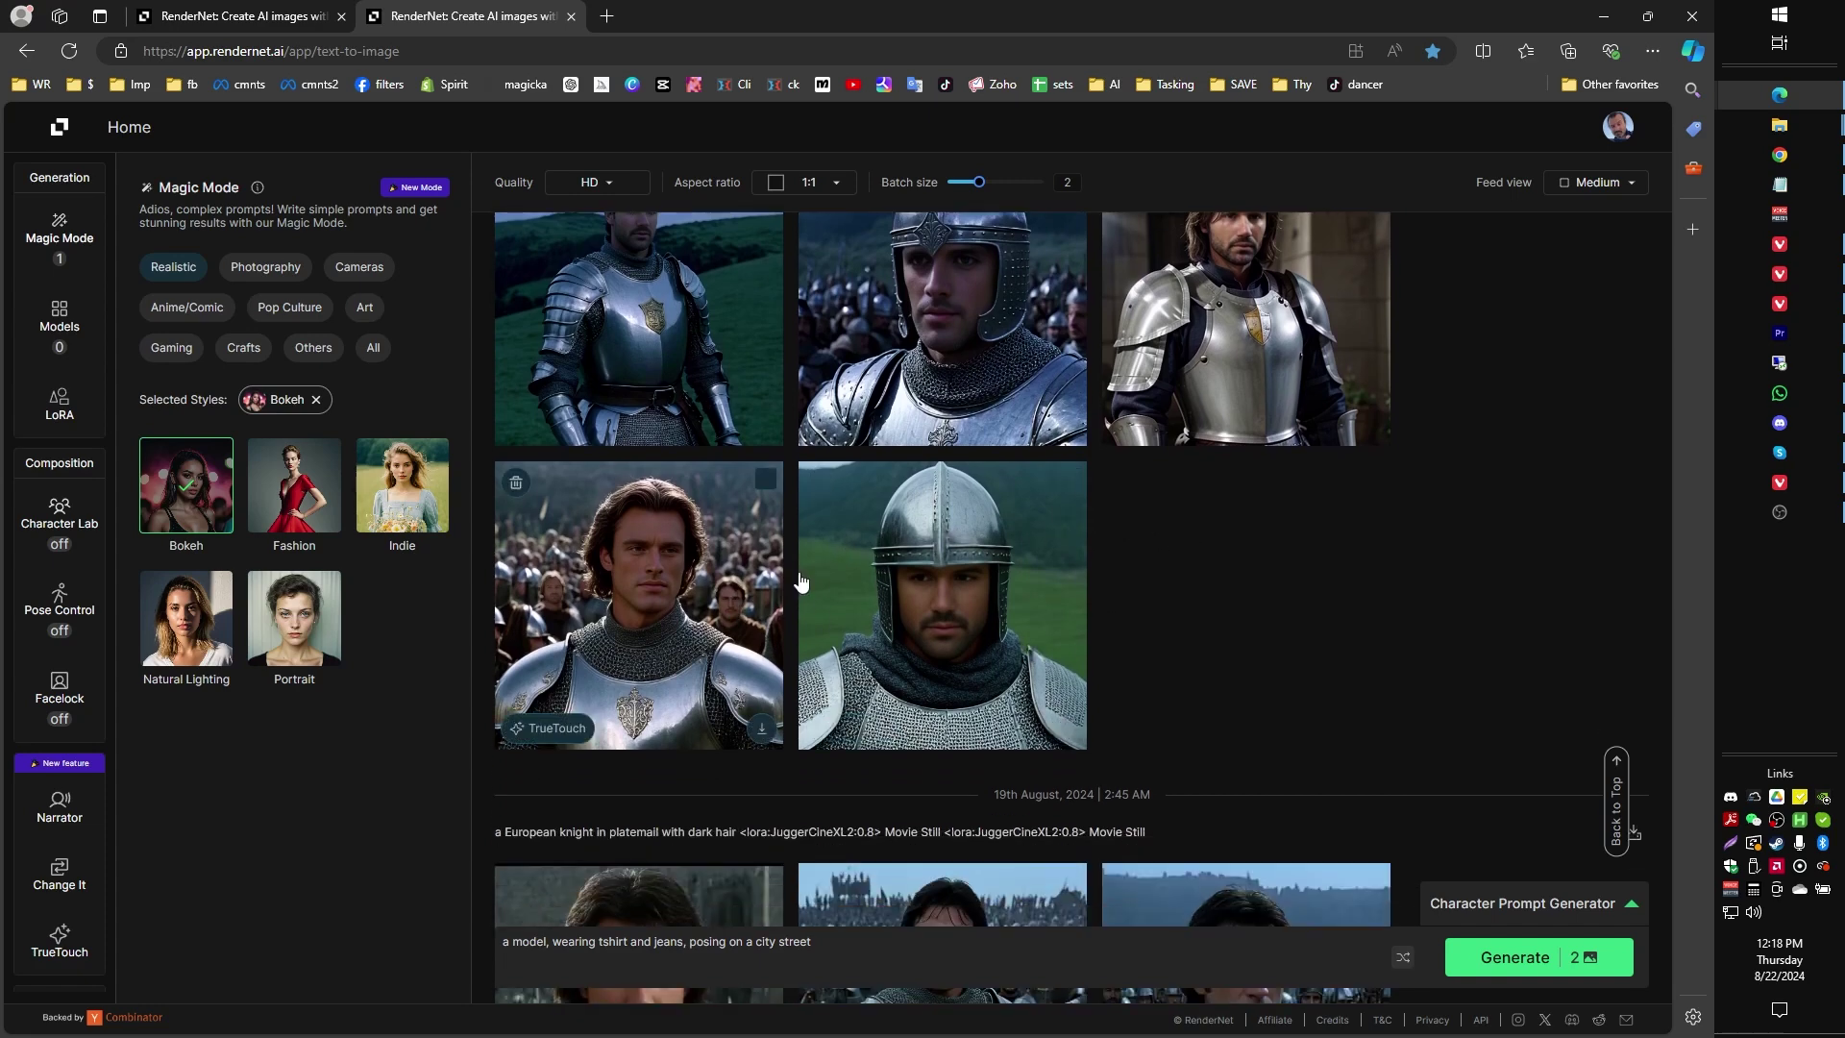
{"action": "scroll", "coordinate": [1042, 588], "scroll_direction": "up", "scroll_amount": 1}
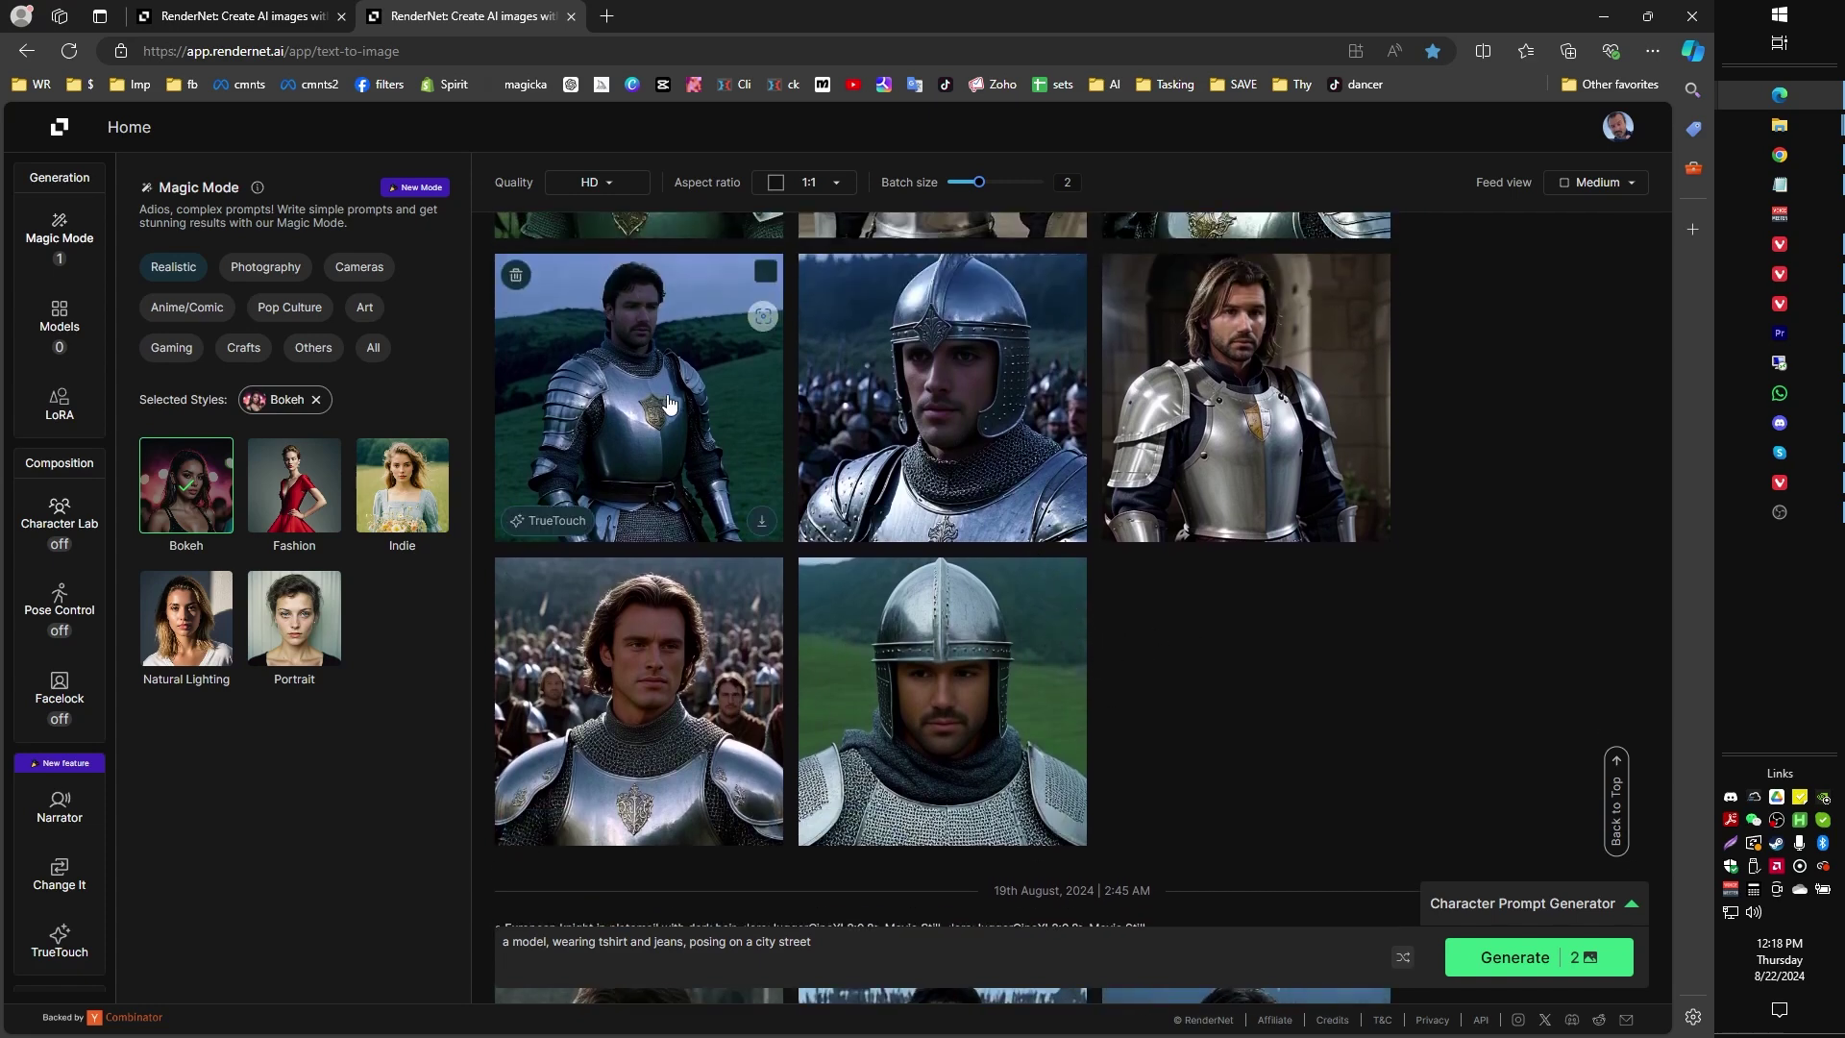
{"action": "mouse_move", "coordinate": [1048, 659]}
{"action": "scroll", "coordinate": [1048, 659], "scroll_direction": "down", "scroll_amount": 3}
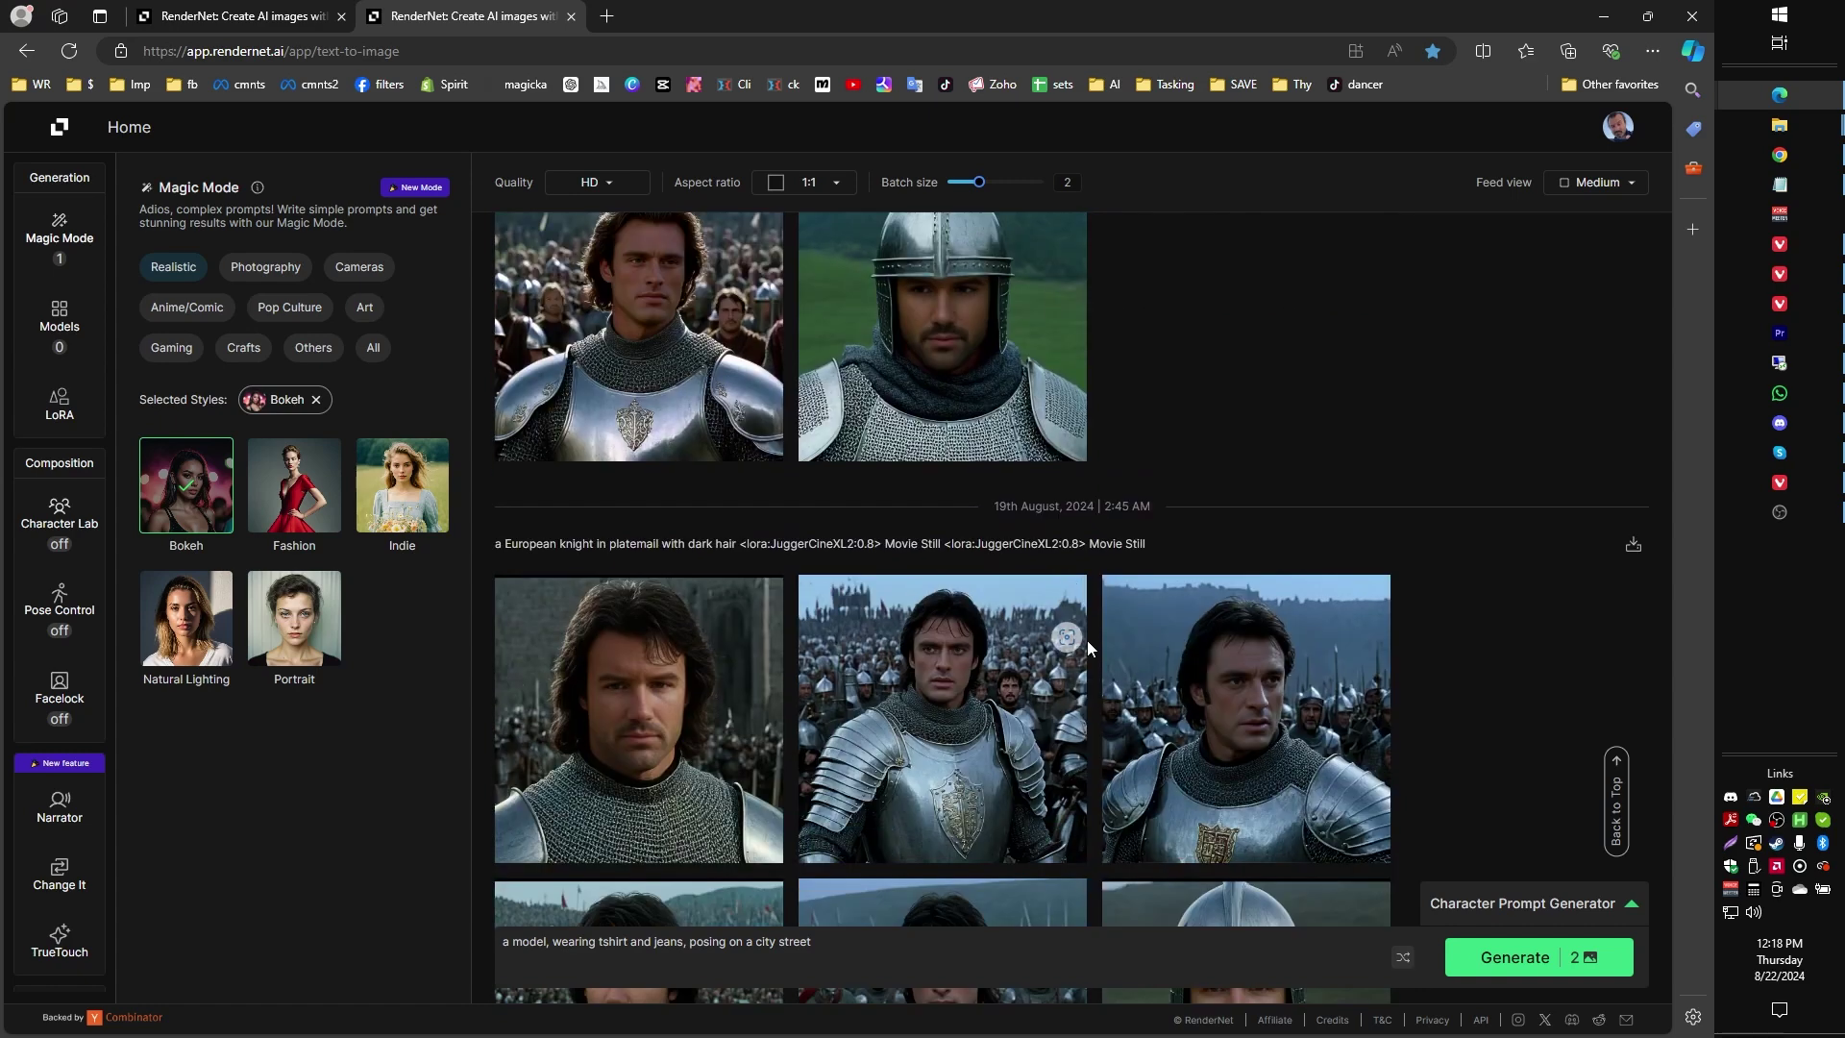
{"action": "scroll", "coordinate": [1072, 625], "scroll_direction": "down", "scroll_amount": 4}
{"action": "scroll", "coordinate": [1080, 603], "scroll_direction": "down", "scroll_amount": 1}
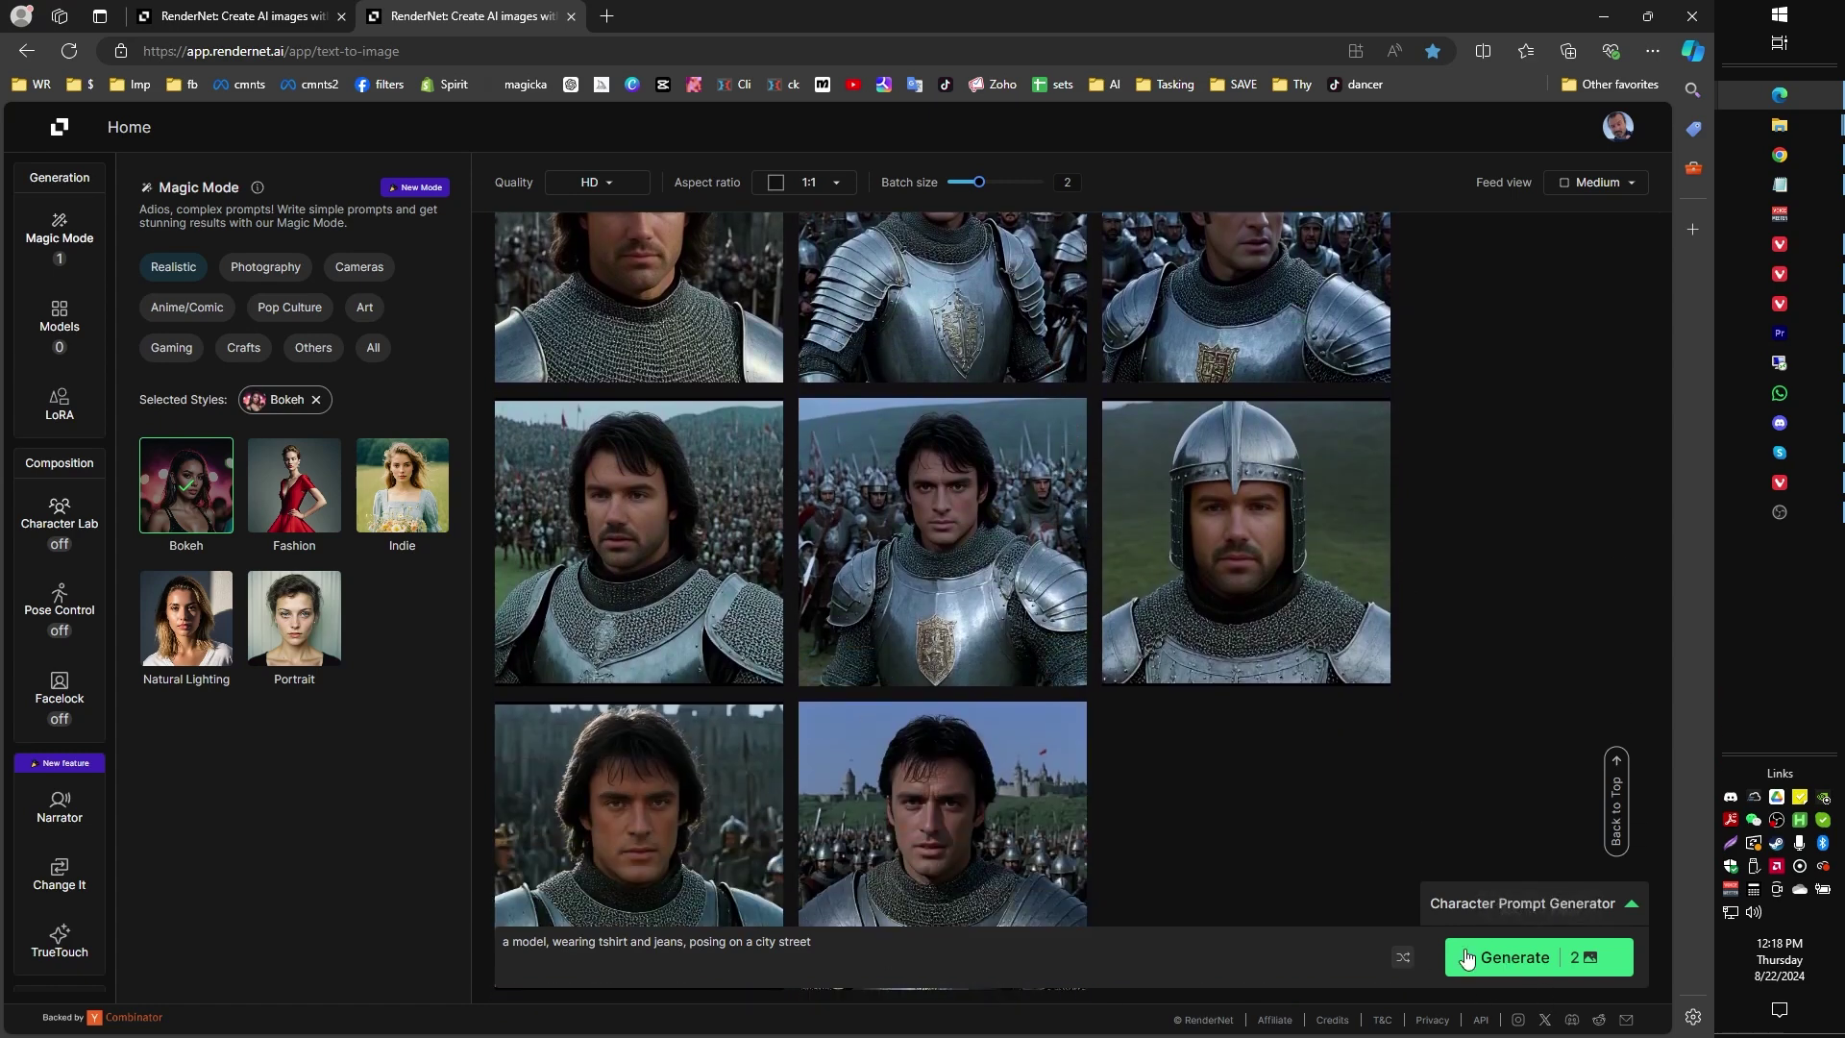
{"action": "scroll", "coordinate": [1166, 729], "scroll_direction": "down", "scroll_amount": 1}
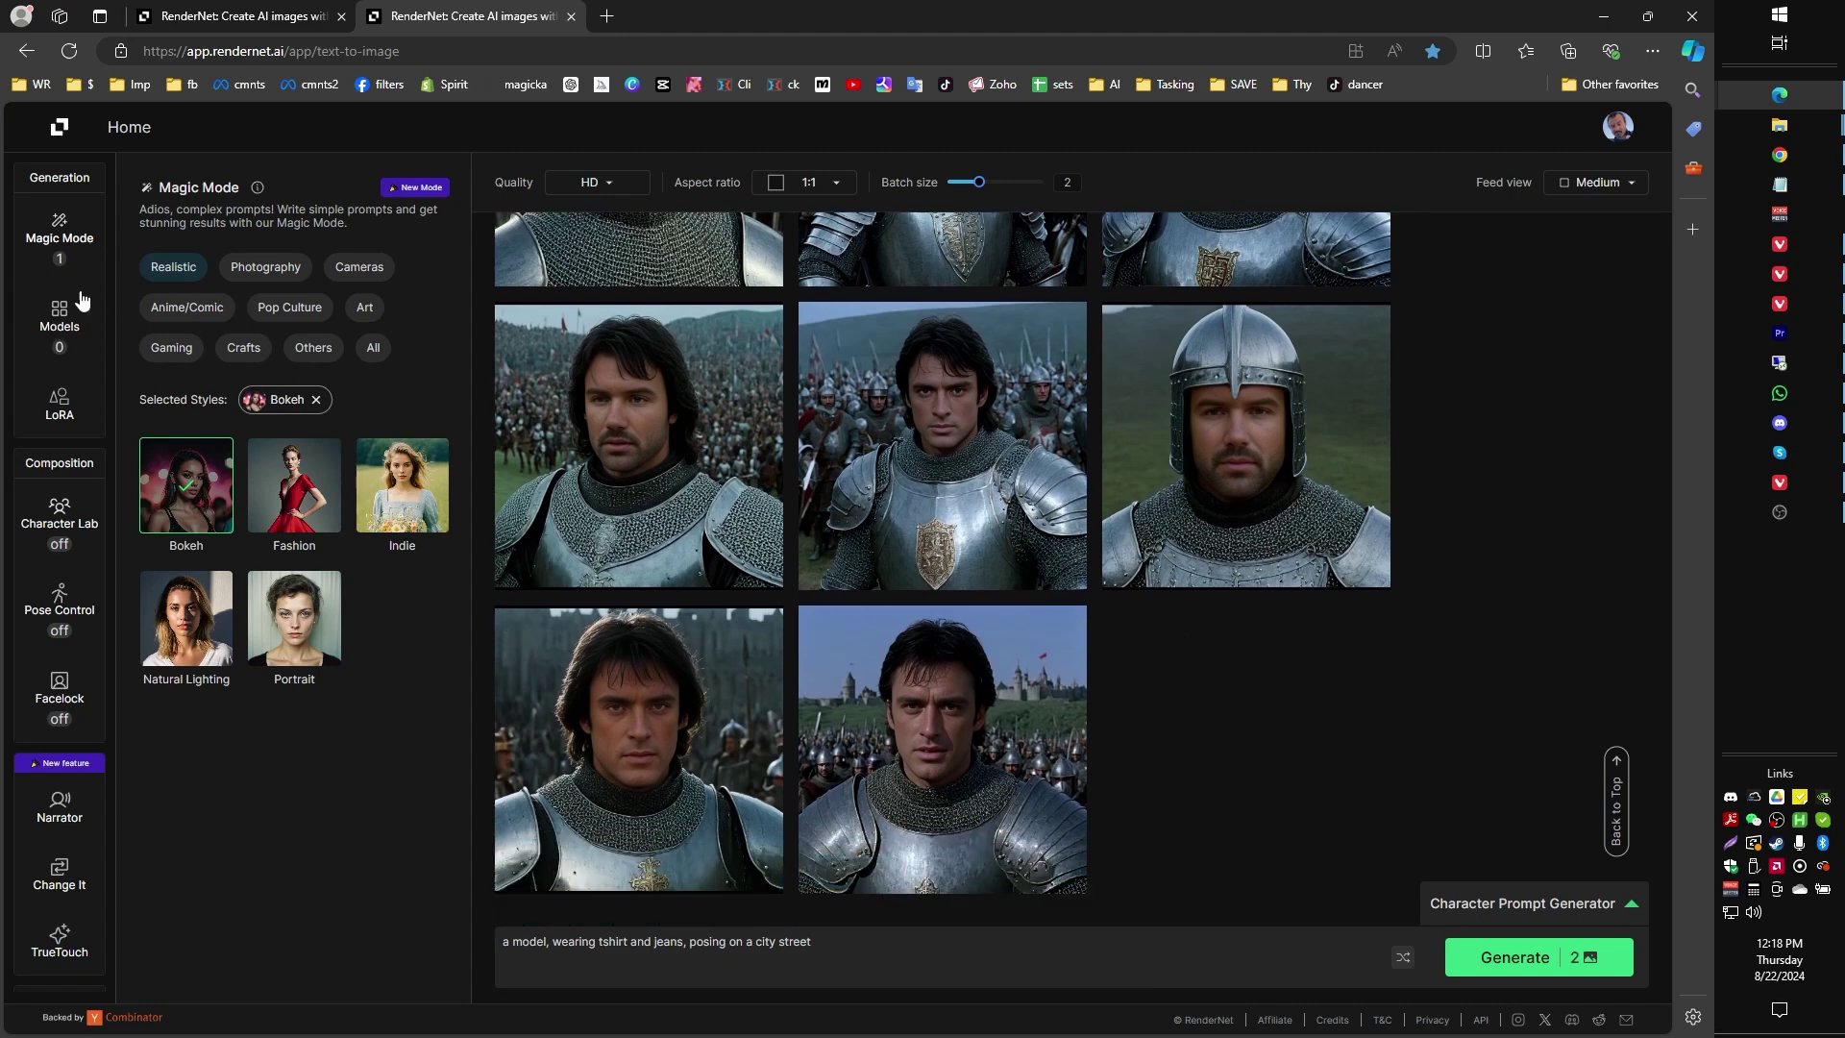
{"action": "scroll", "coordinate": [1161, 633], "scroll_direction": "down", "scroll_amount": 4}
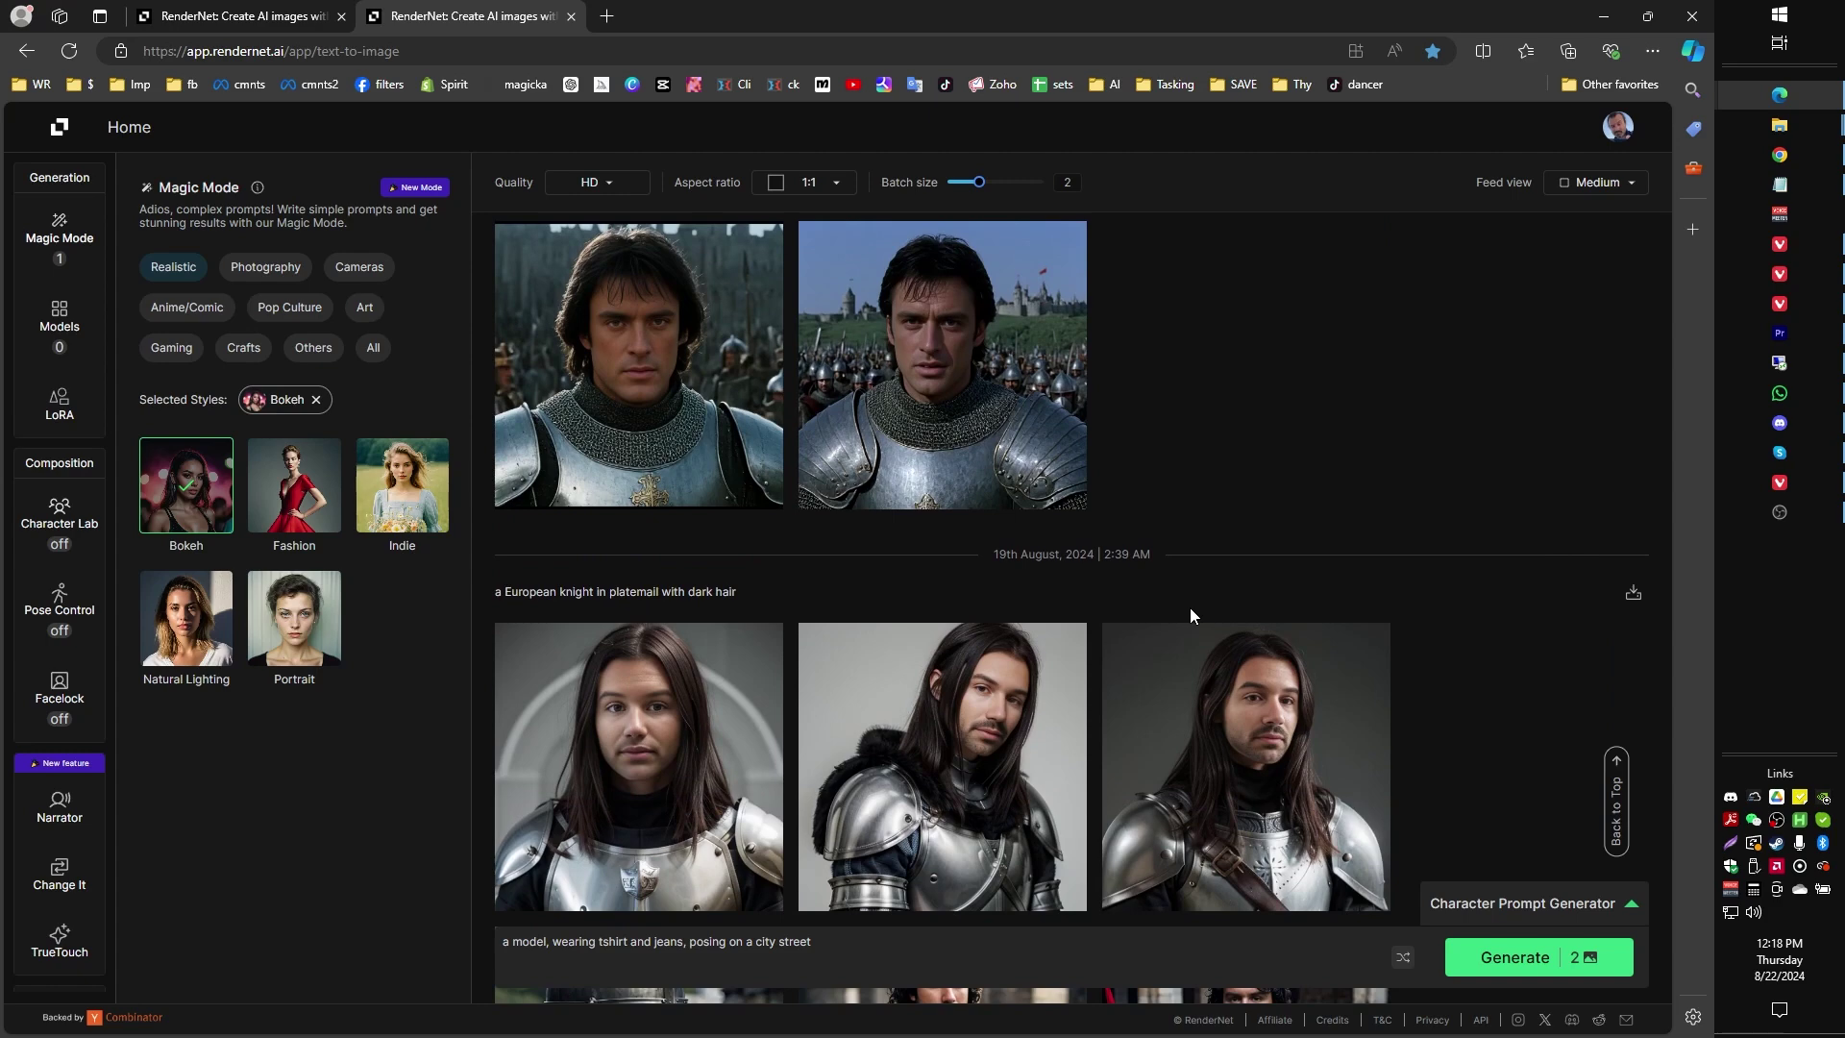
{"action": "scroll", "coordinate": [1189, 607], "scroll_direction": "down", "scroll_amount": 2}
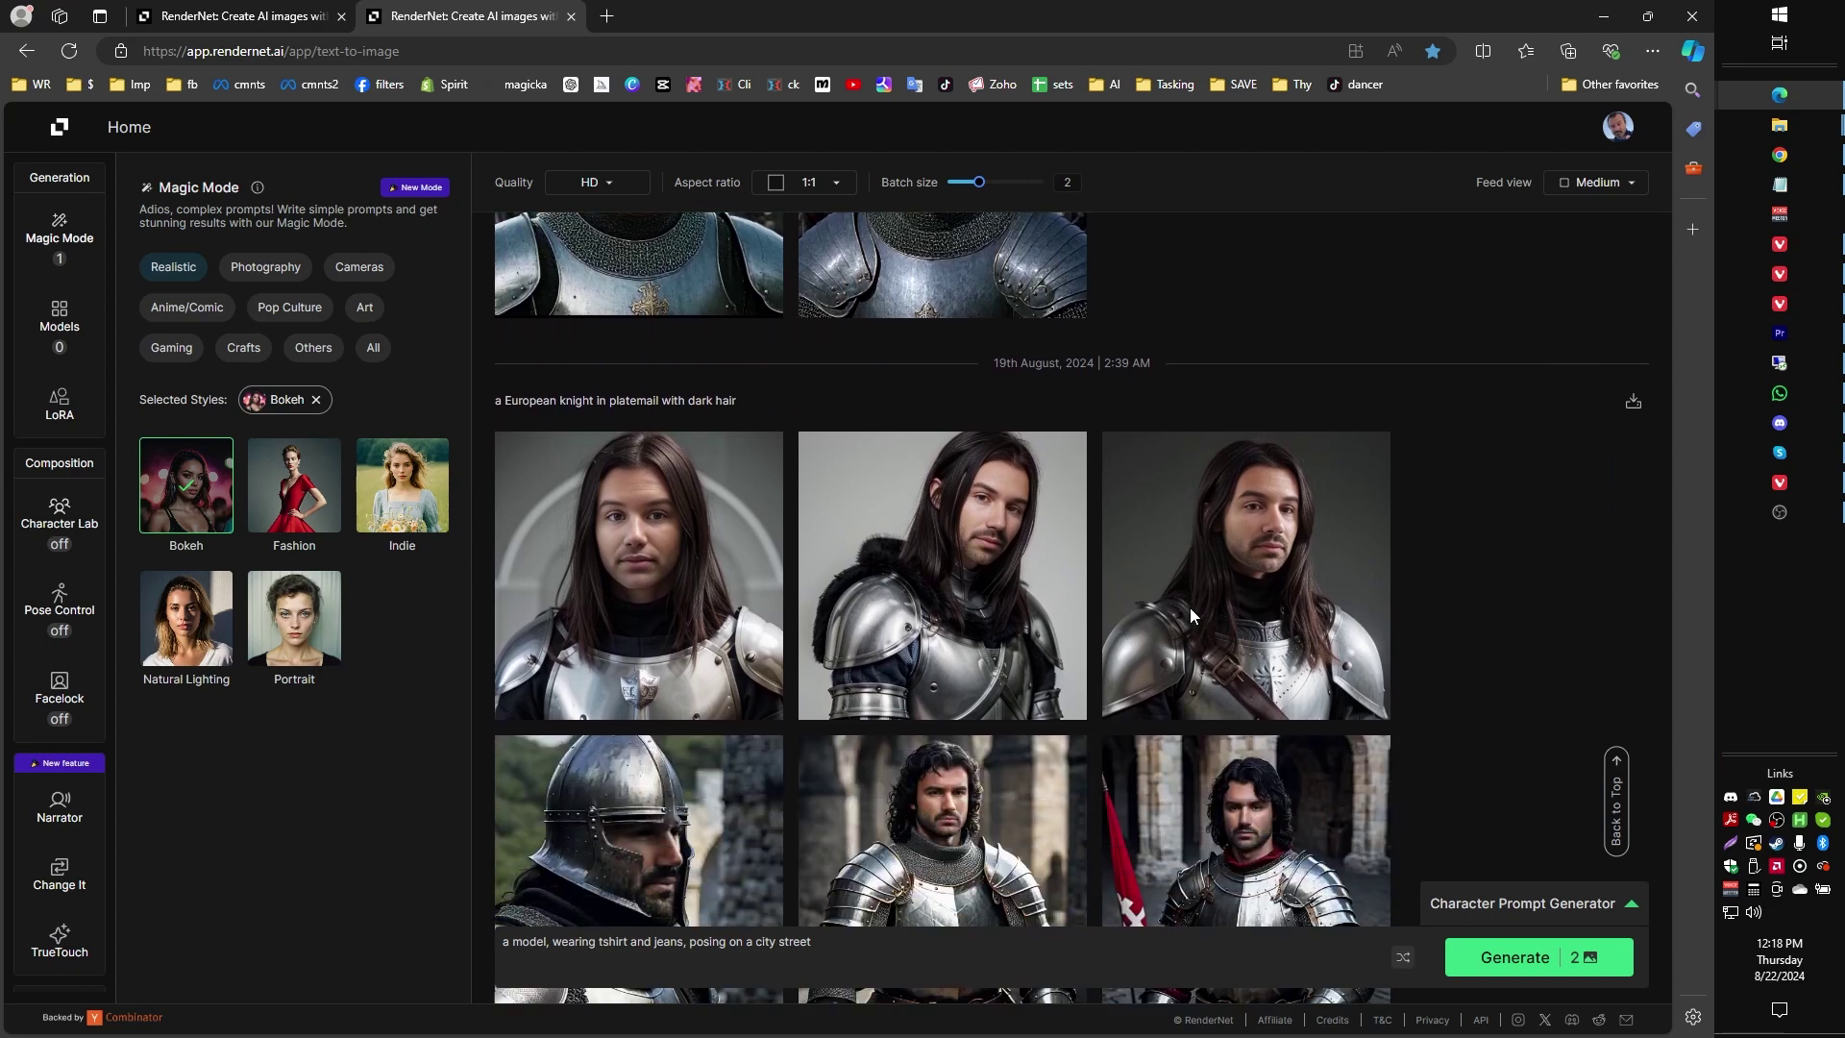
{"action": "left_click", "coordinate": [639, 577]}
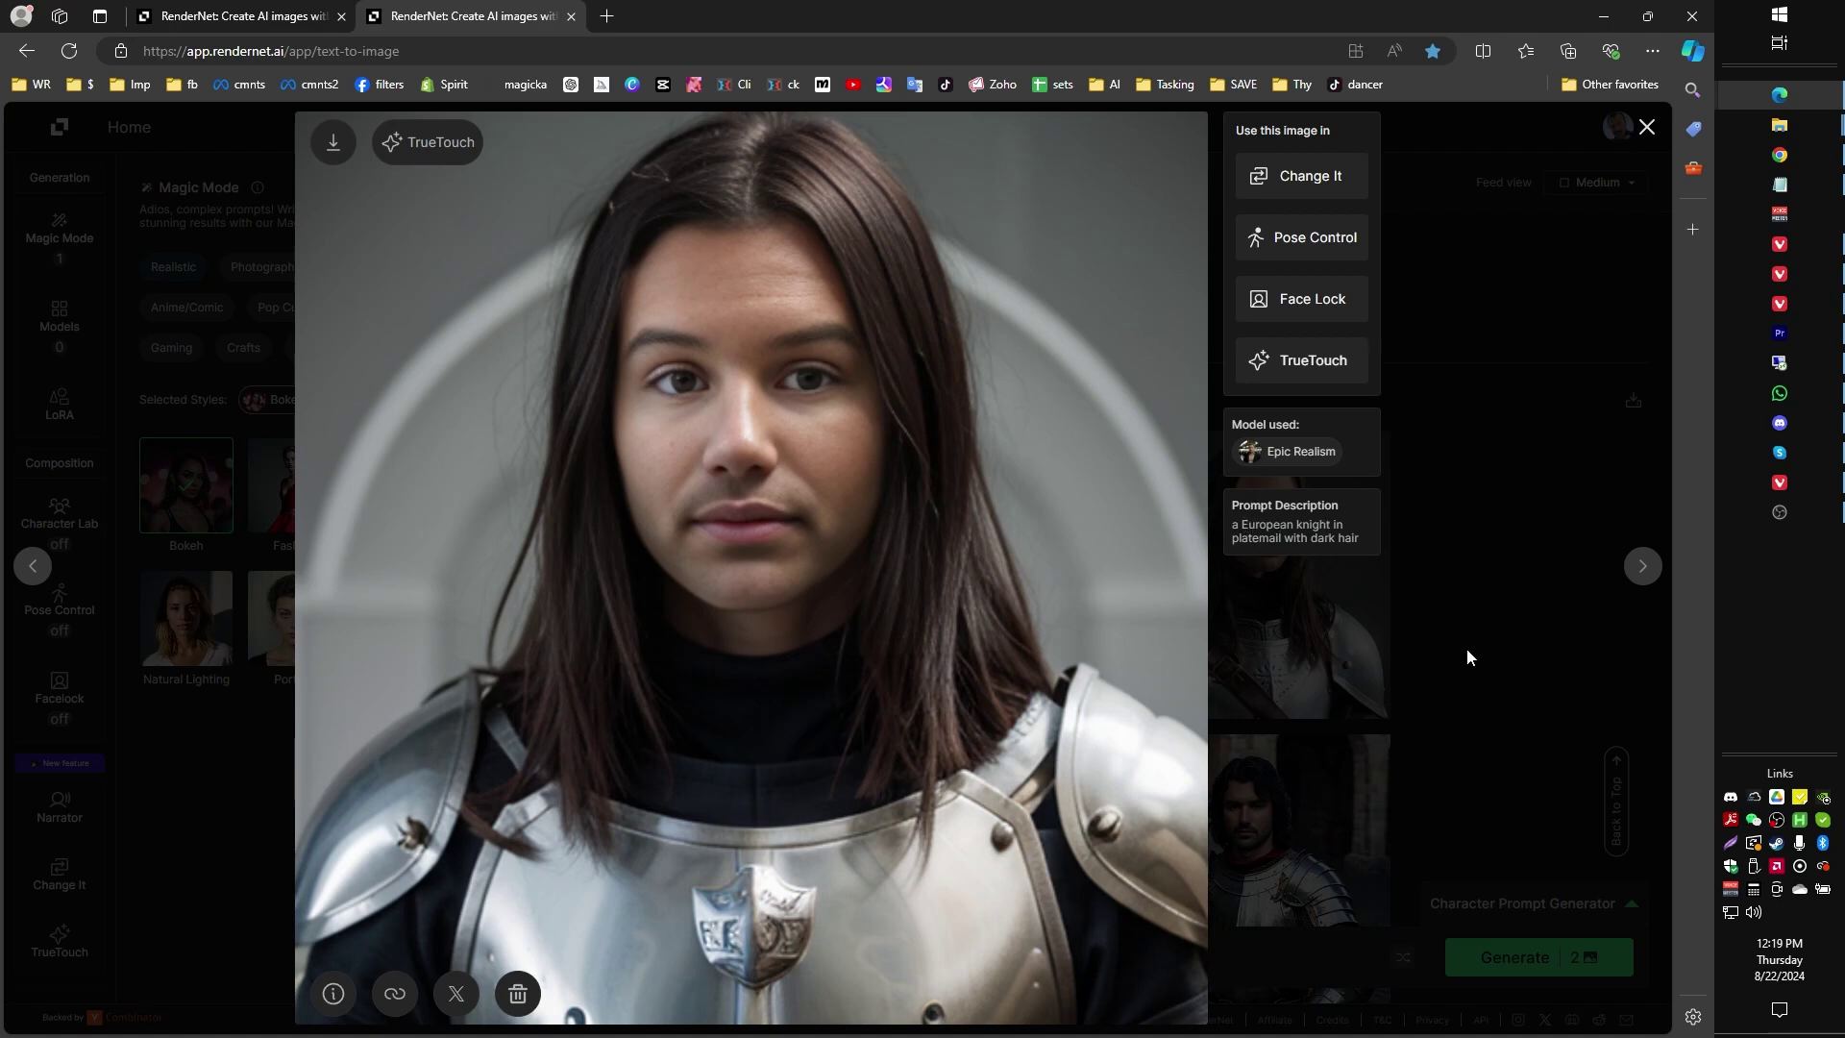
{"action": "left_click", "coordinate": [1426, 596]}
{"action": "scroll", "coordinate": [1286, 675], "scroll_direction": "down", "scroll_amount": 3}
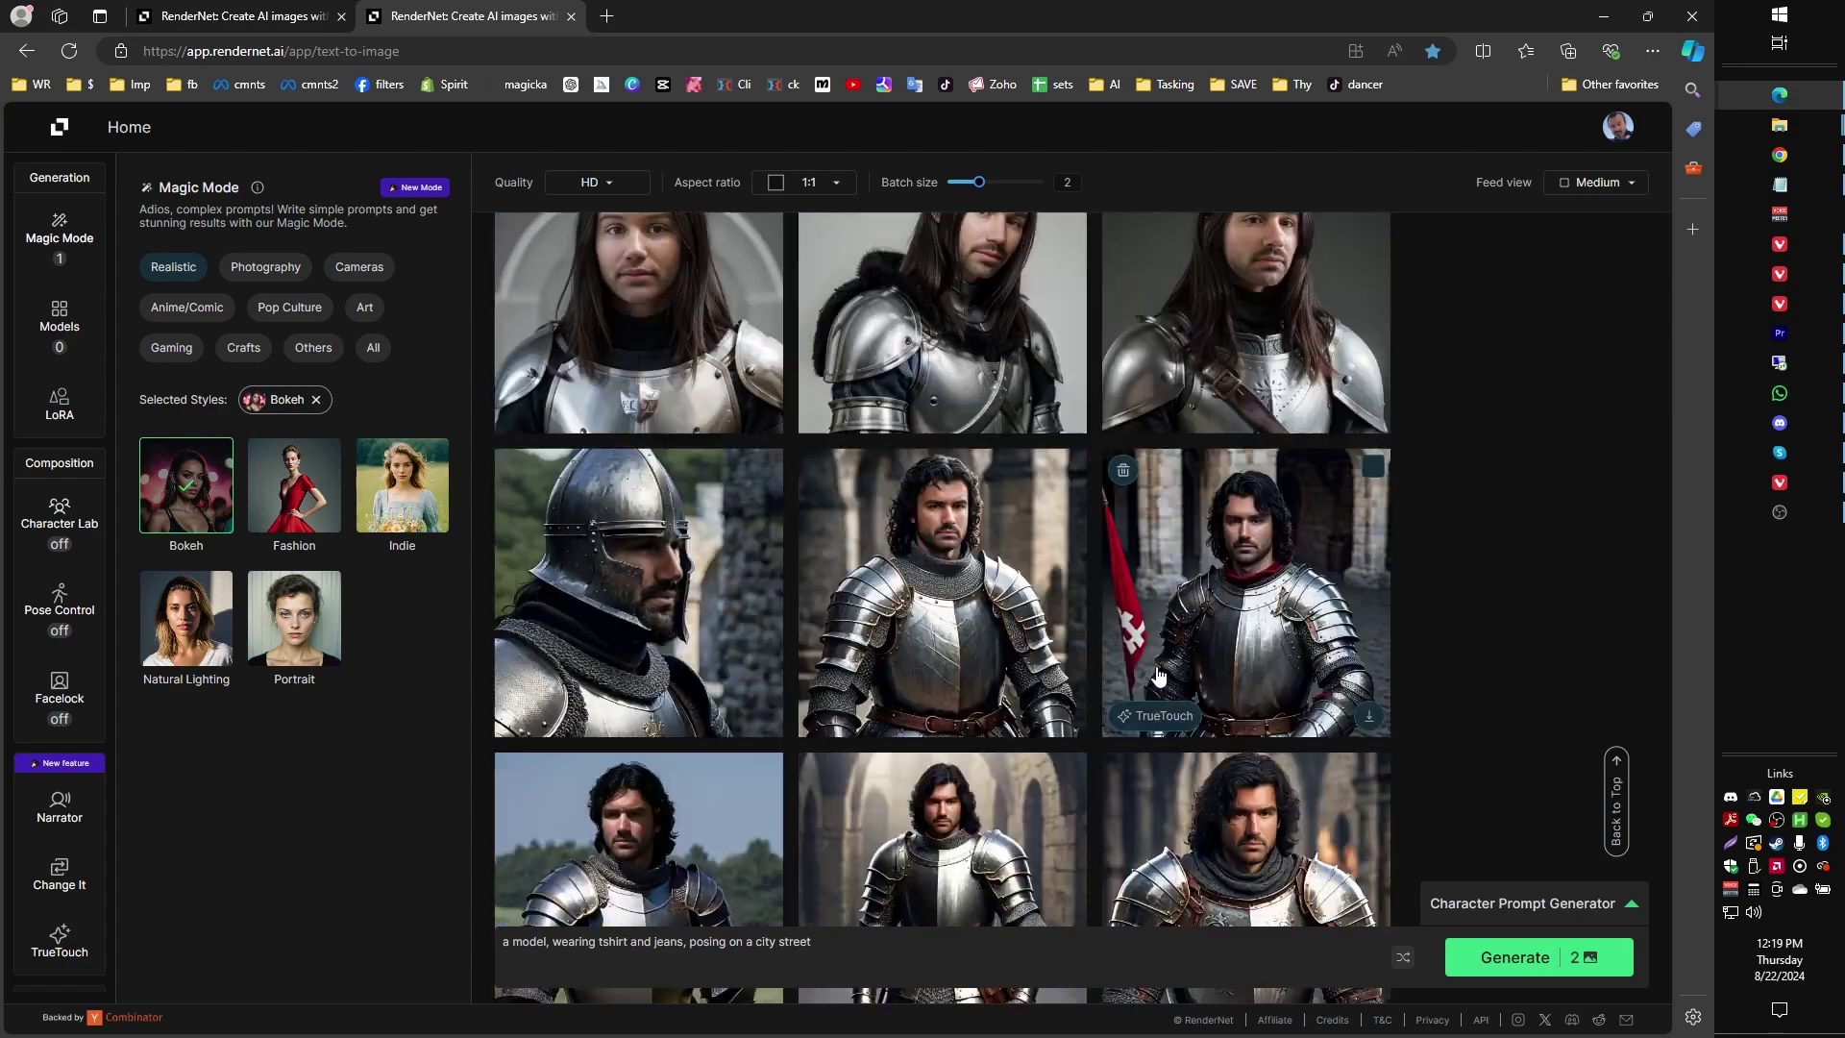
{"action": "scroll", "coordinate": [1286, 675], "scroll_direction": "up", "scroll_amount": 6}
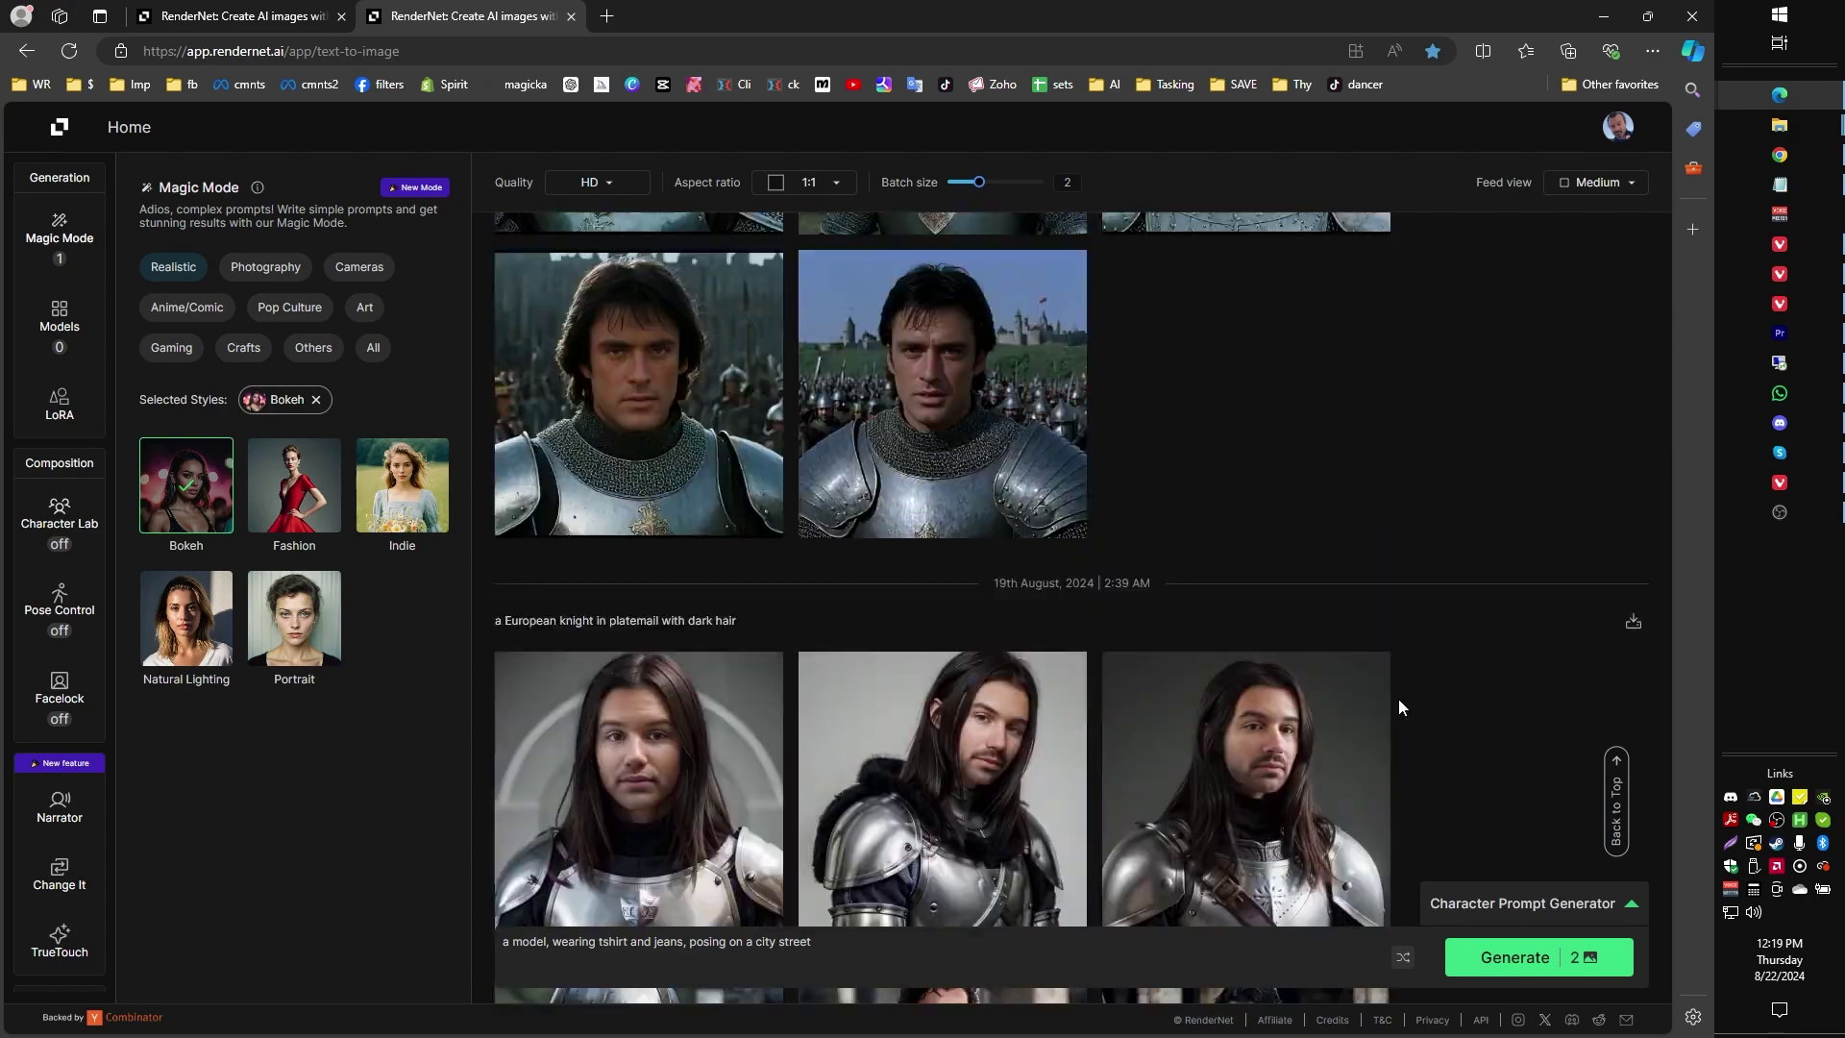
{"action": "scroll", "coordinate": [1465, 693], "scroll_direction": "up", "scroll_amount": 15}
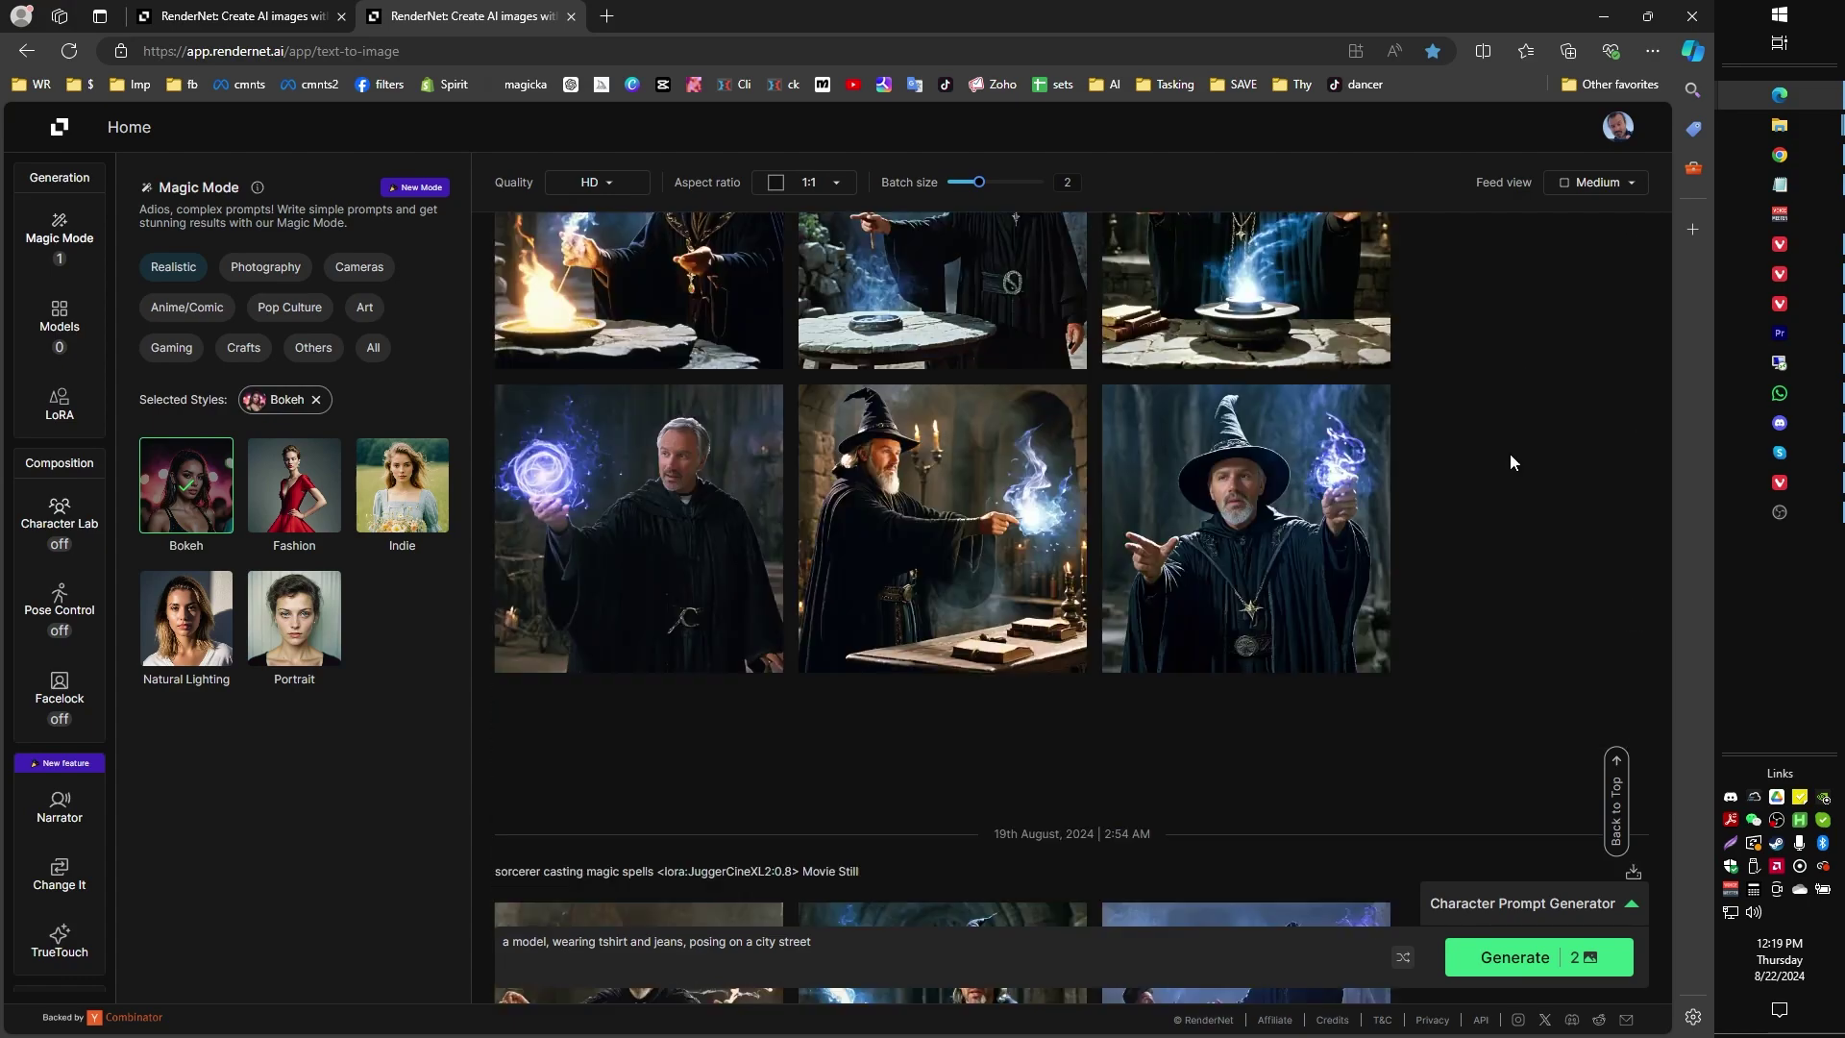
{"action": "scroll", "coordinate": [961, 750], "scroll_direction": "down", "scroll_amount": 4}
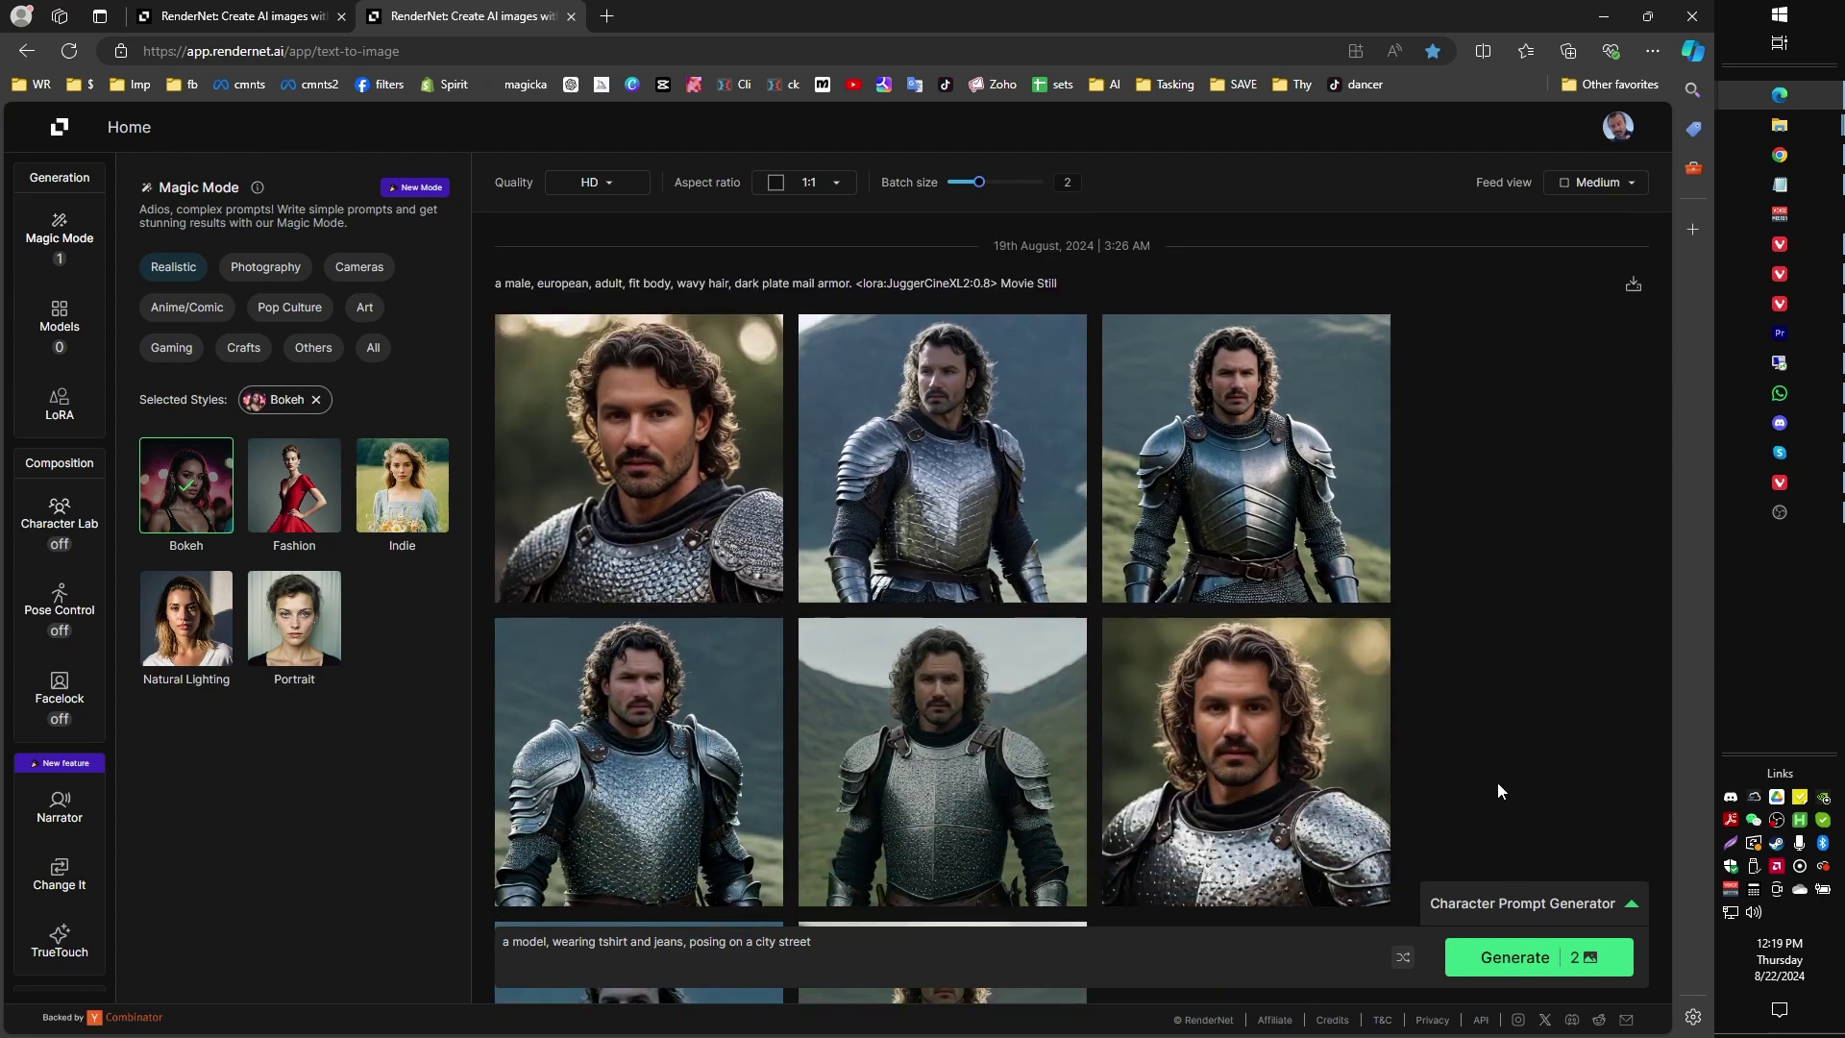
{"action": "scroll", "coordinate": [1497, 783], "scroll_direction": "down", "scroll_amount": 1}
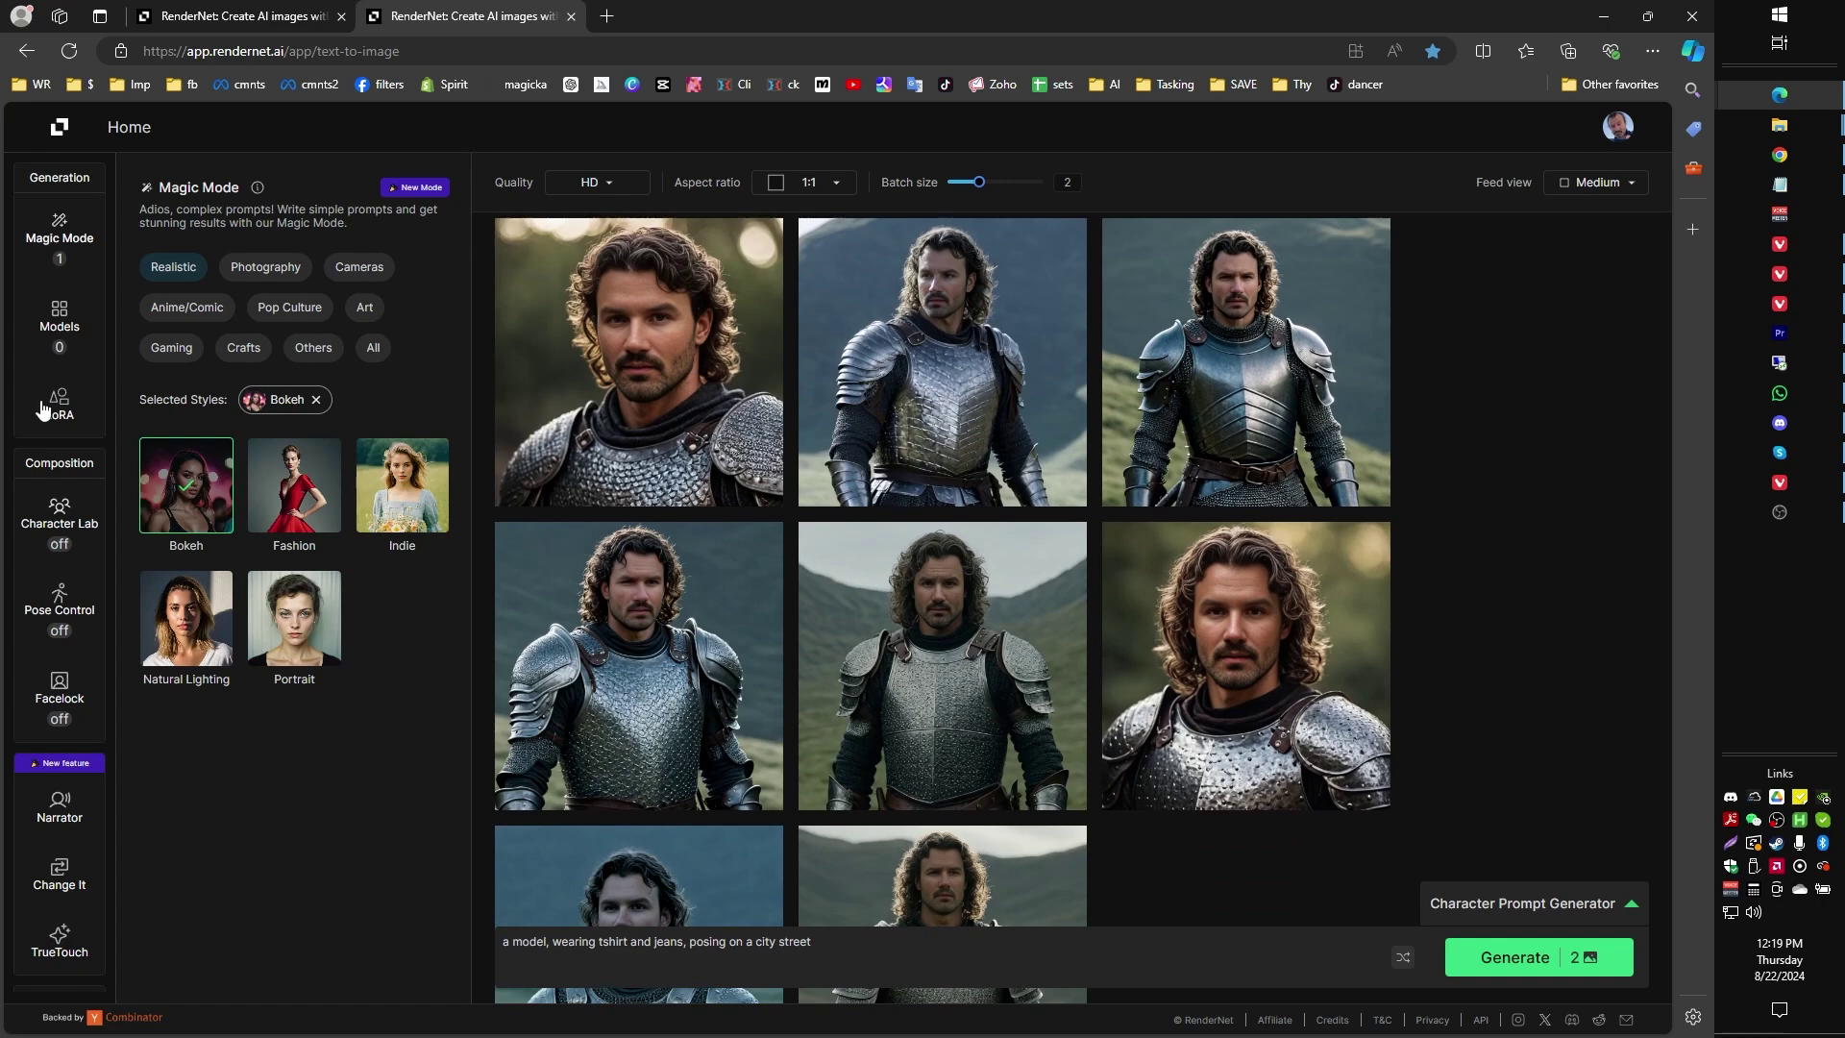
{"action": "left_click", "coordinate": [56, 329]}
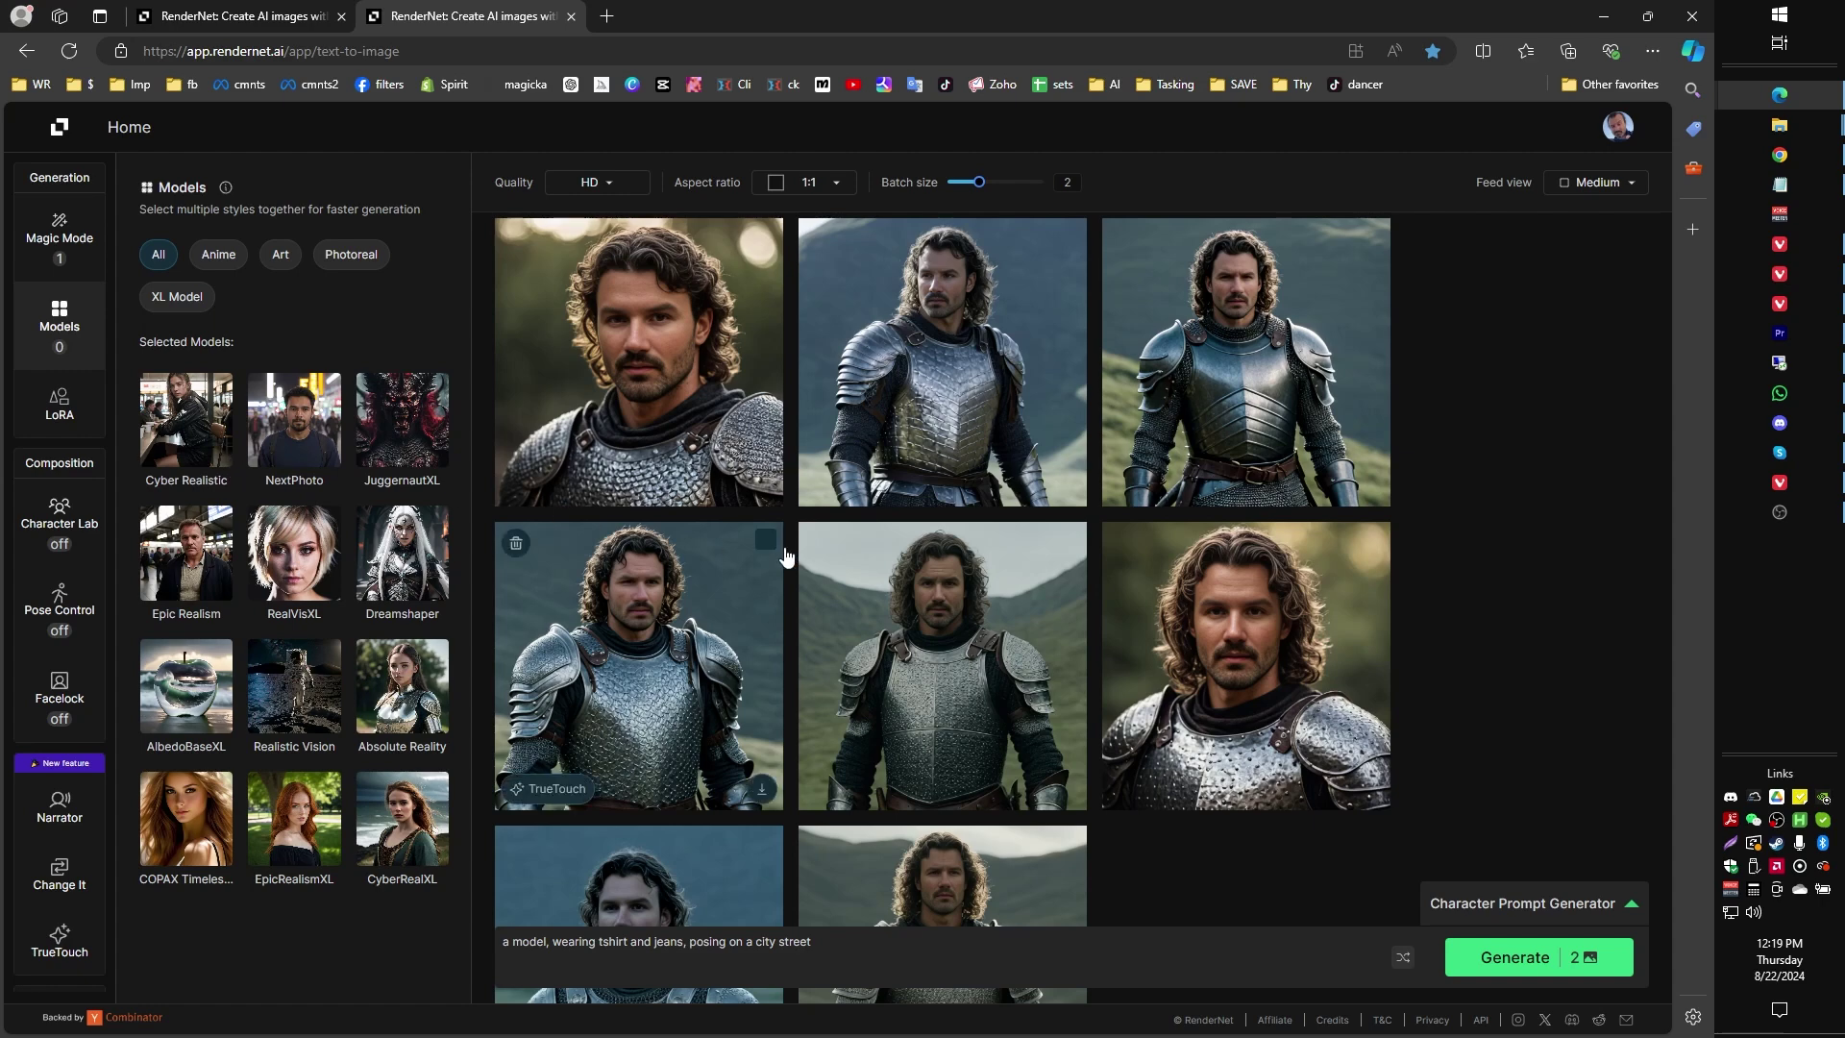
- Scroll the feed and show the LoRA list with Cinema XL, Detail Slider and Better Hands
{"action": "scroll", "coordinate": [982, 589], "scroll_direction": "down", "scroll_amount": 2}
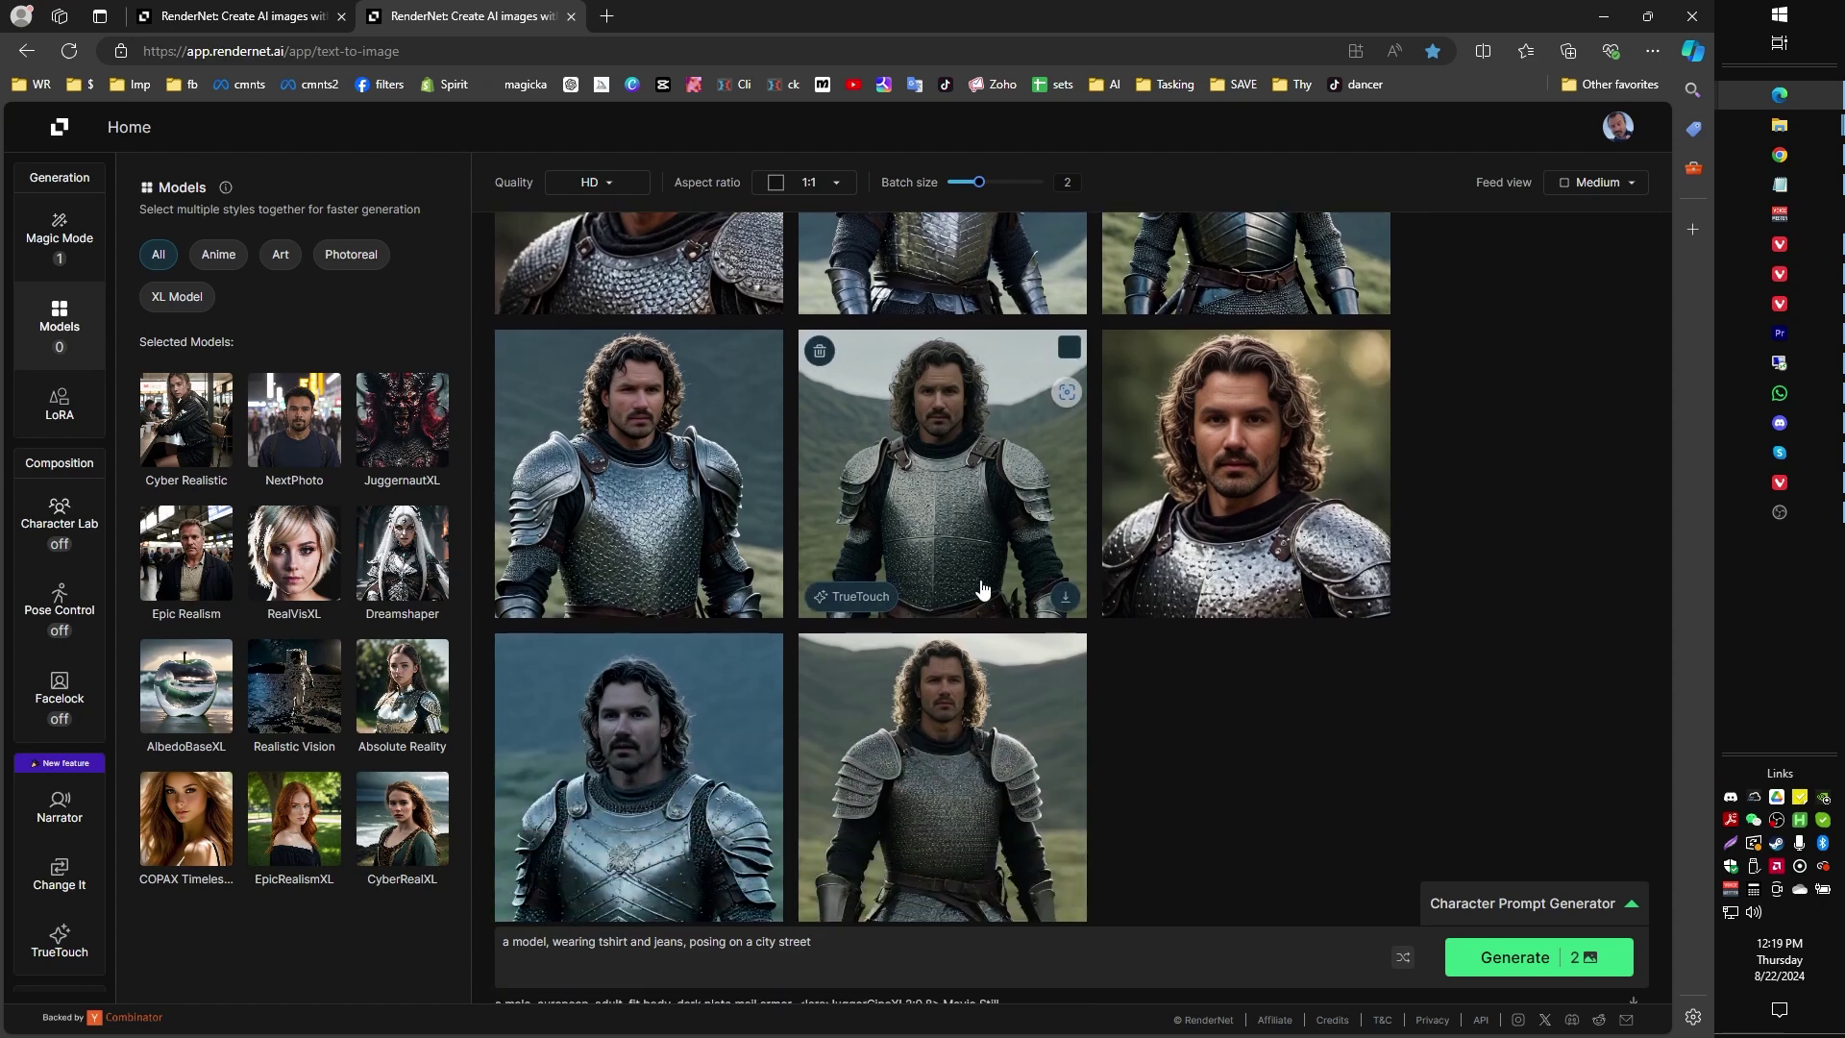
{"action": "scroll", "coordinate": [982, 590], "scroll_direction": "down", "scroll_amount": 2}
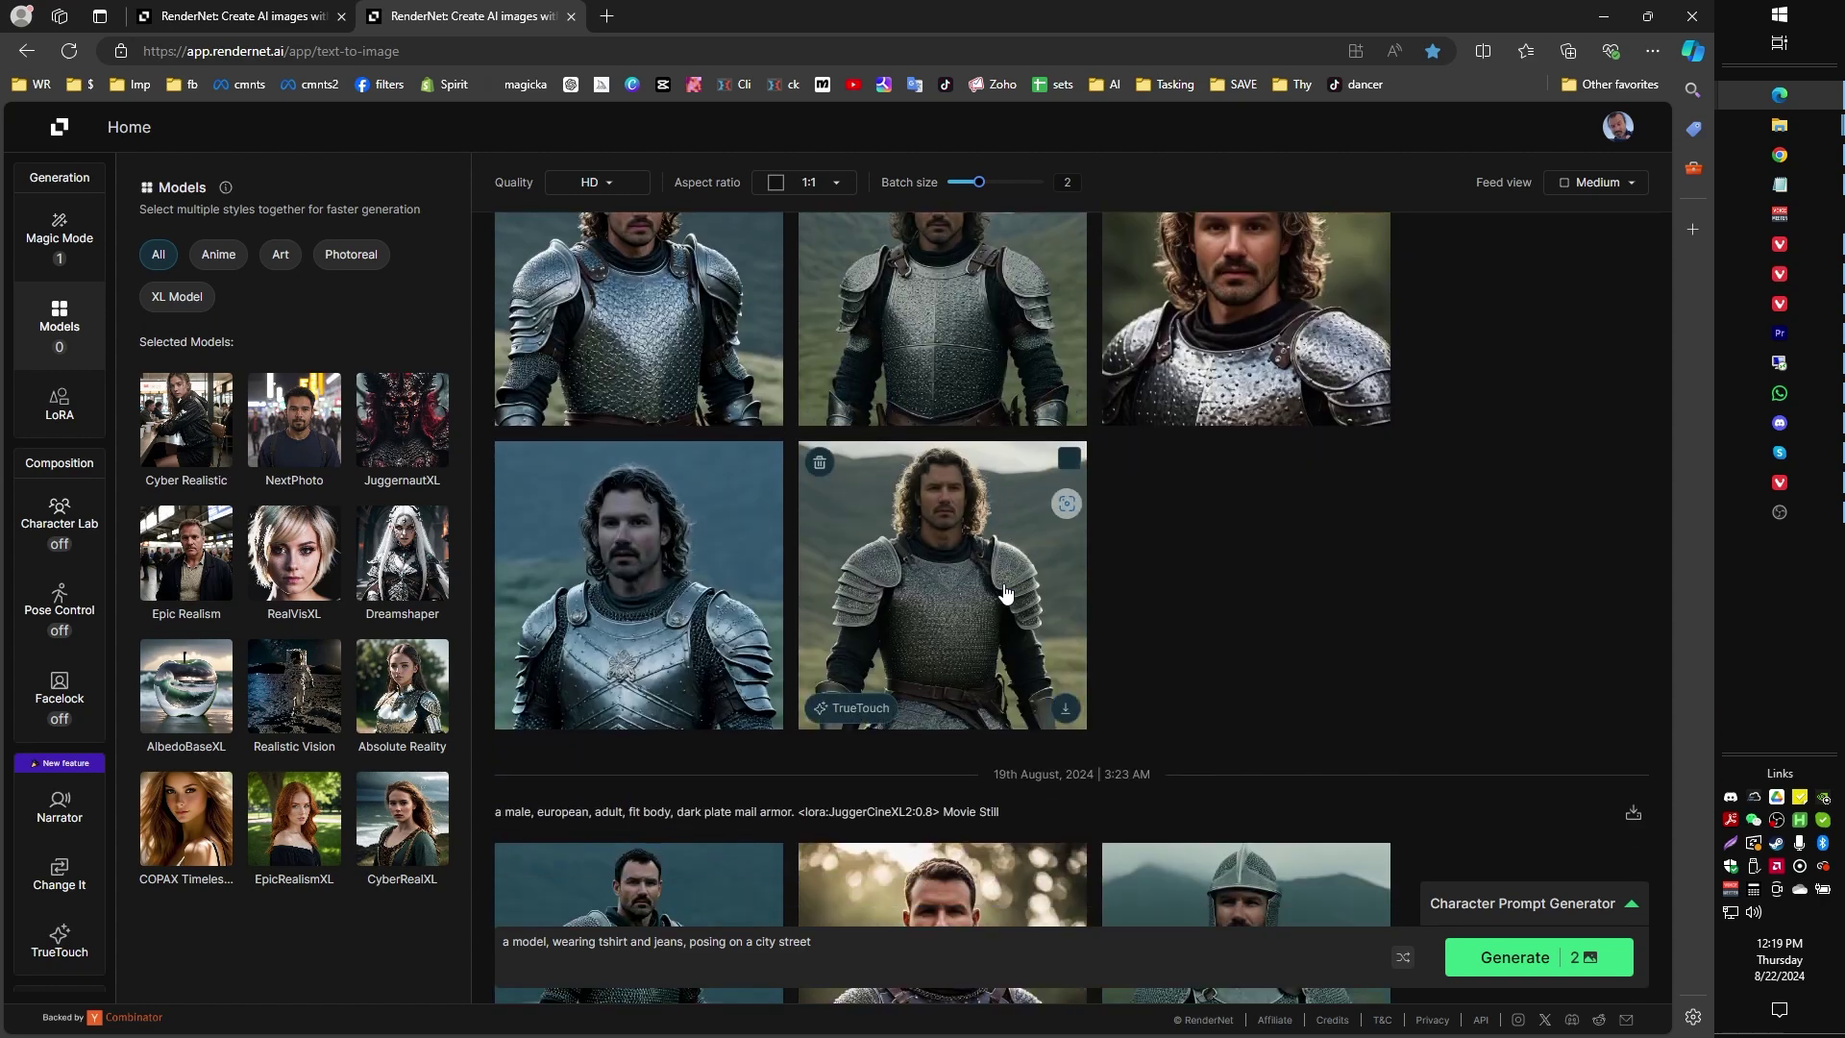
{"action": "left_click", "coordinate": [46, 416]}
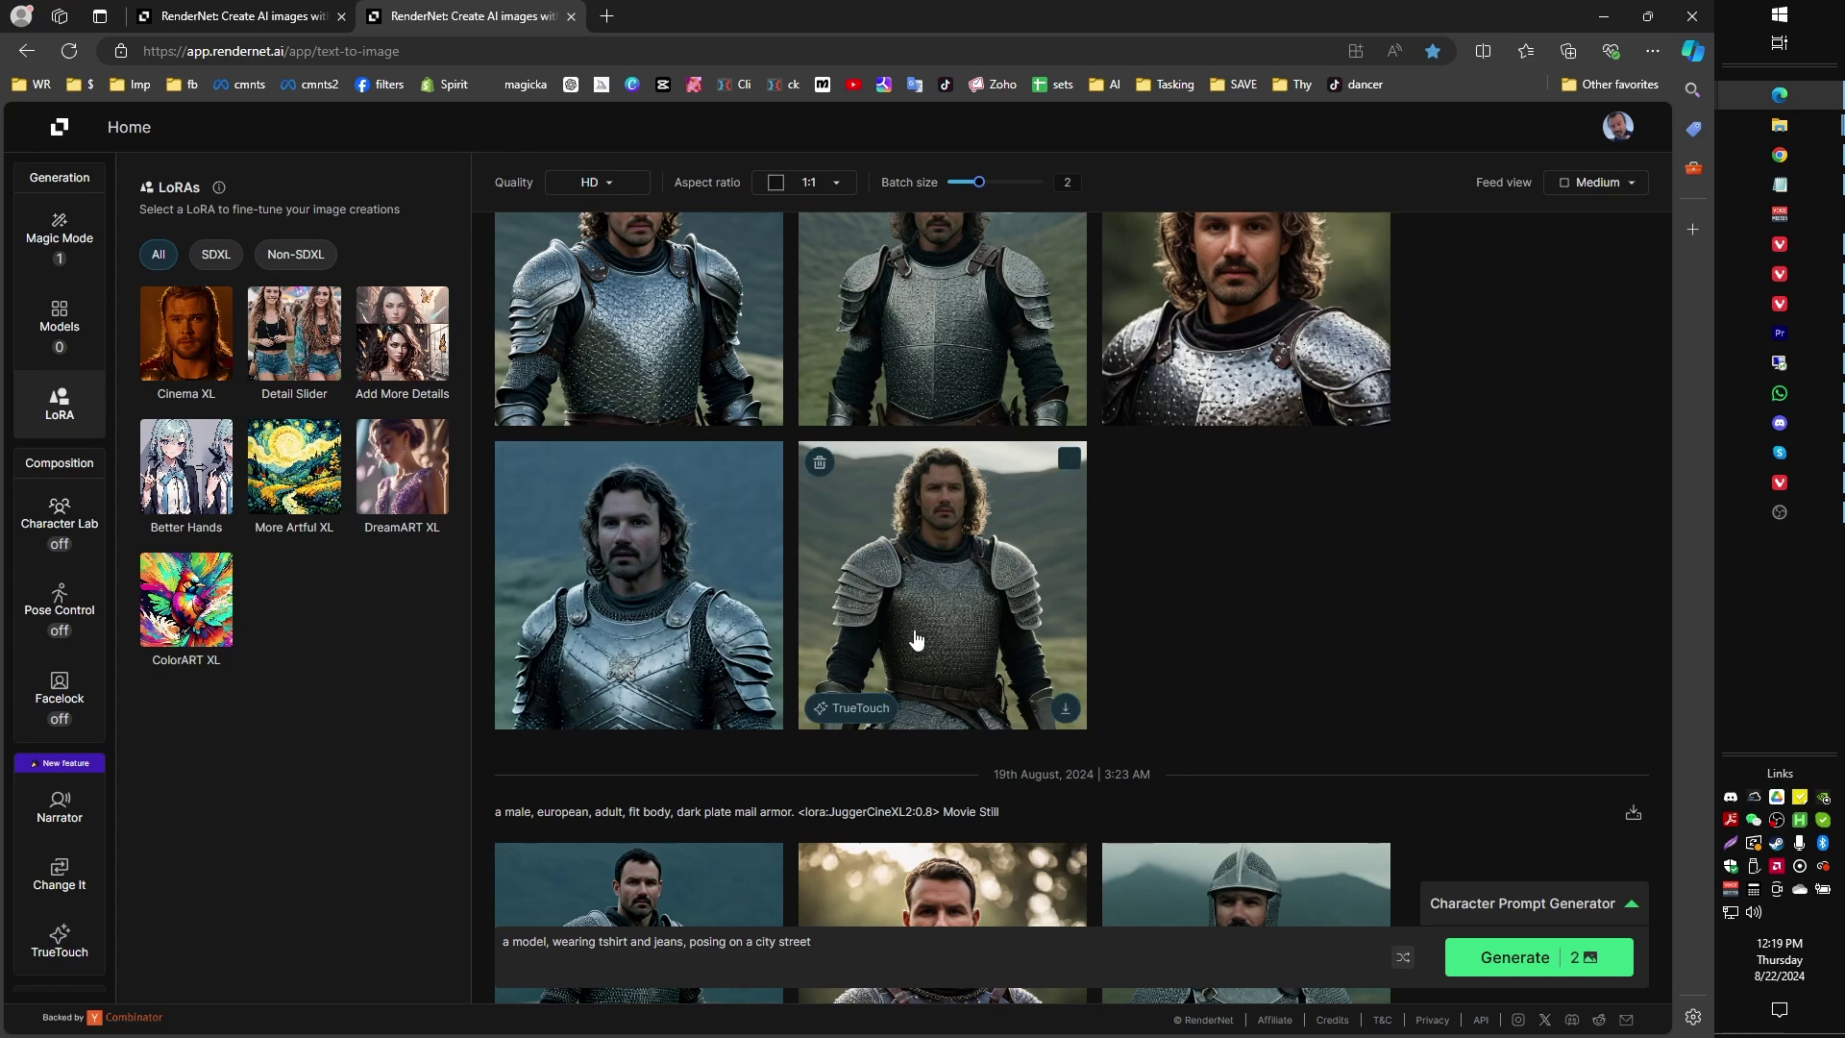
- Confirm the curly-haired knight portrait used JuggernautXL, then scroll down the knight feed
{"action": "left_click", "coordinate": [958, 585]}
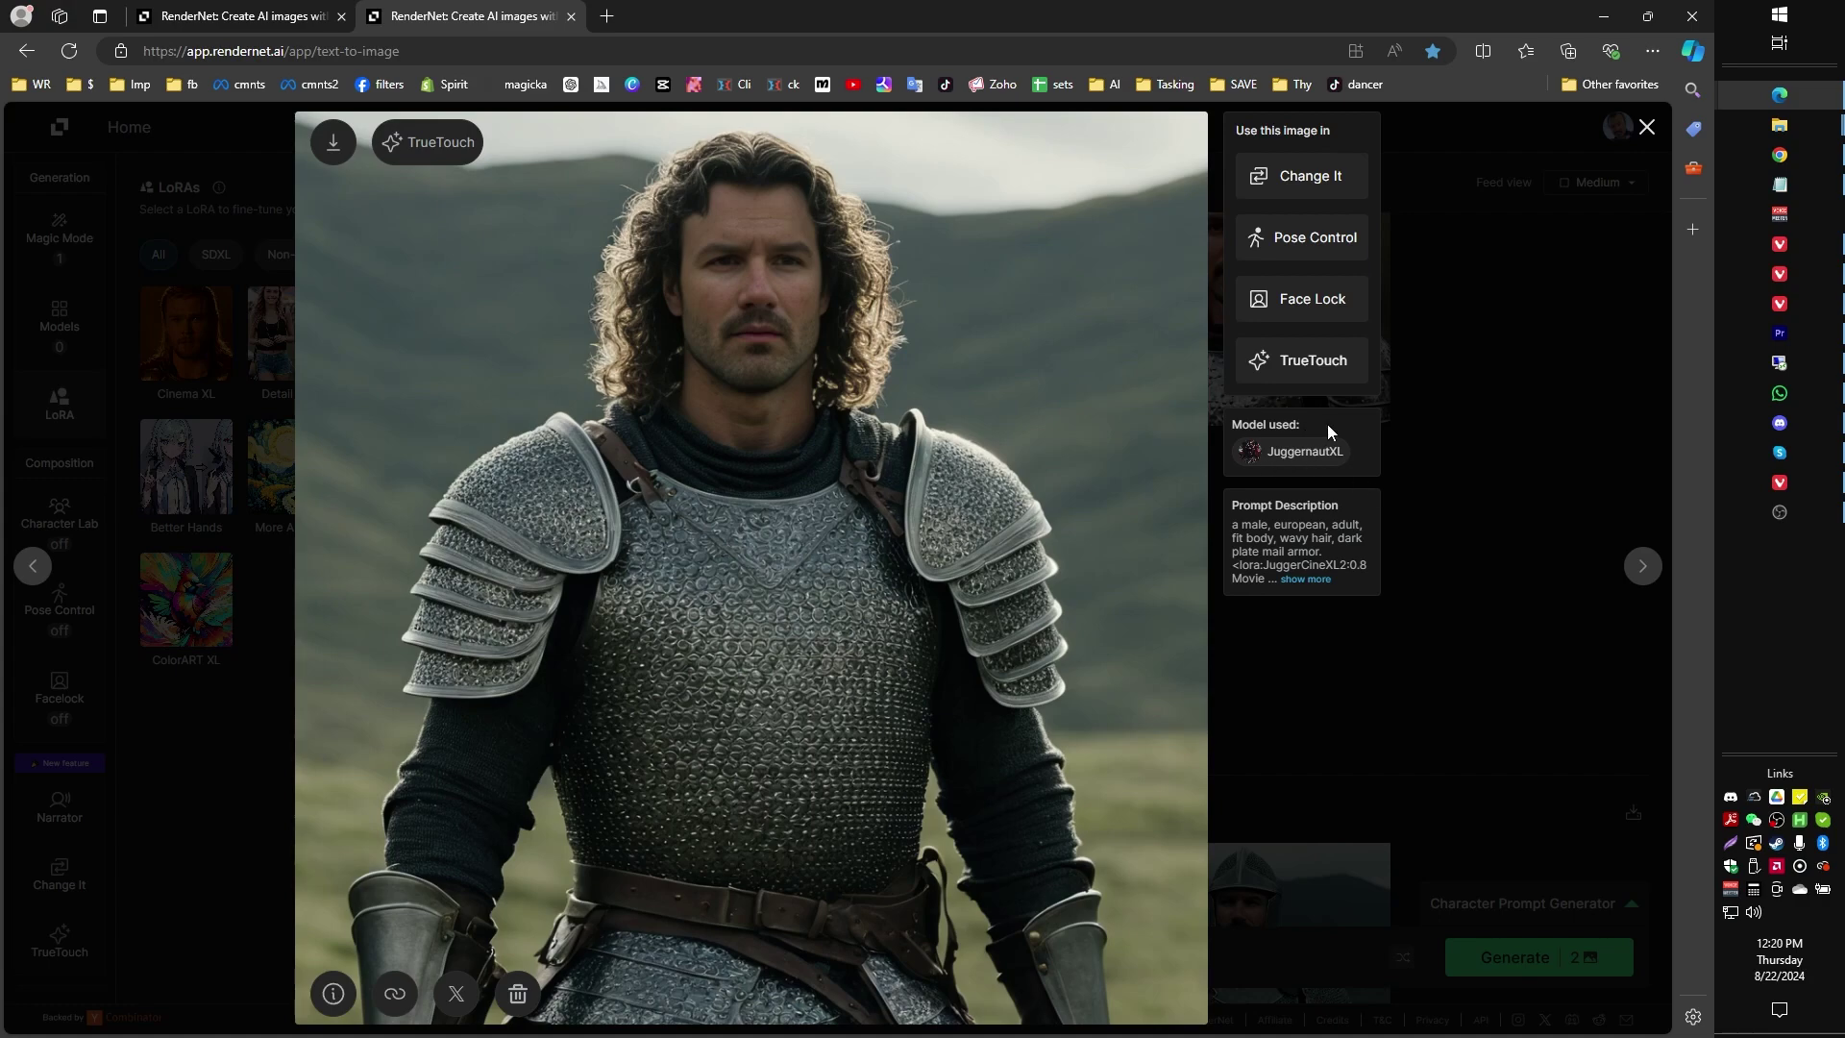
{"action": "left_click", "coordinate": [1474, 496]}
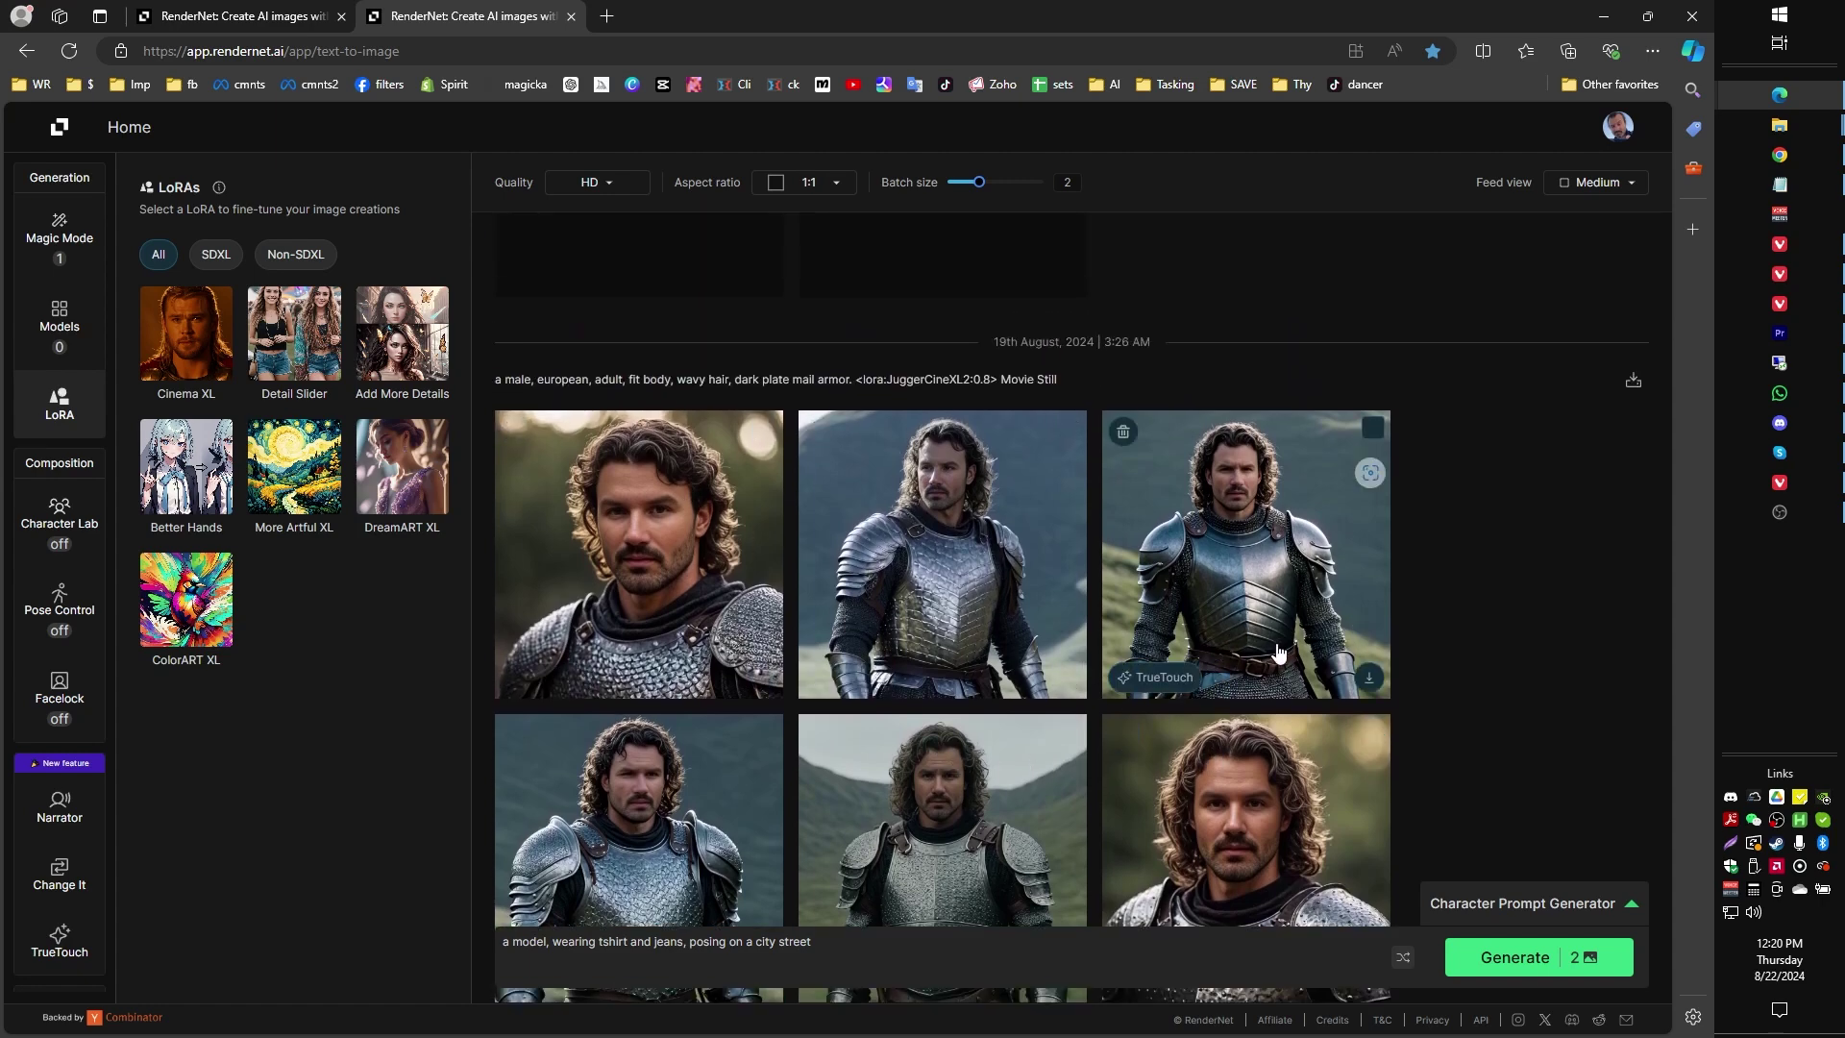
{"action": "scroll", "coordinate": [929, 743], "scroll_direction": "down", "scroll_amount": 4}
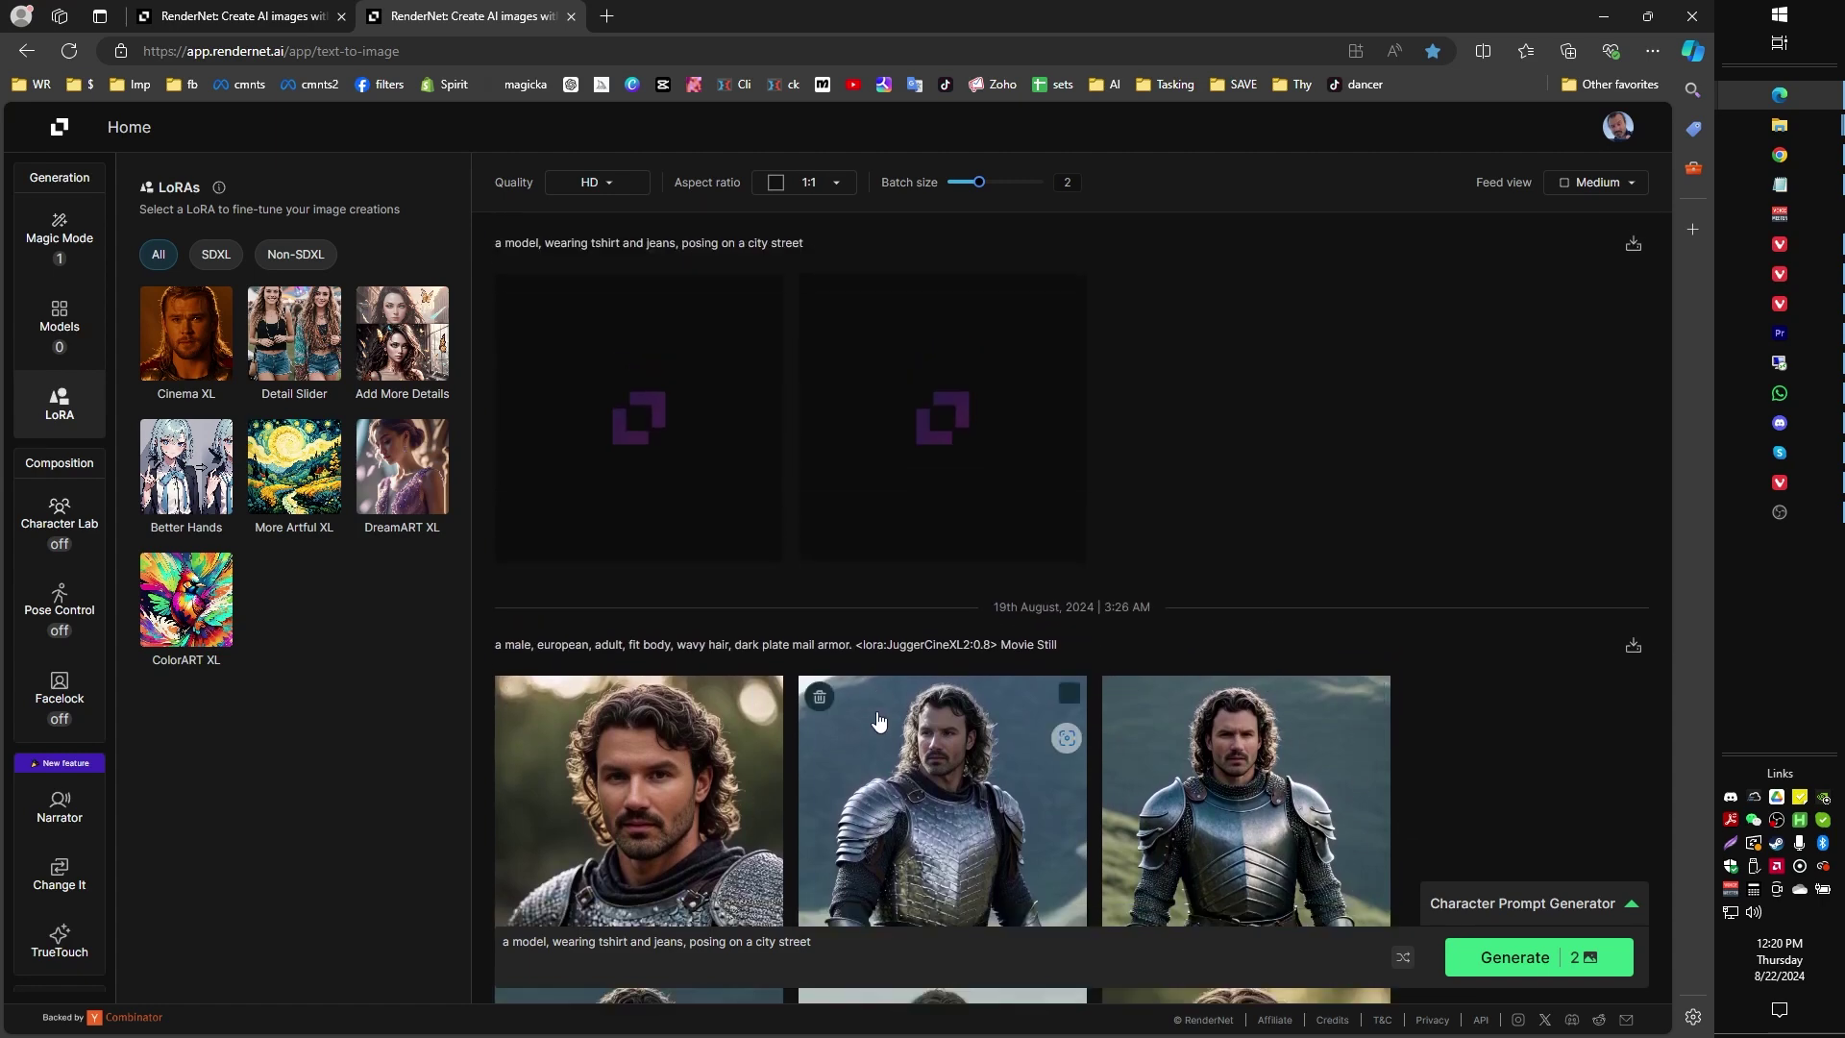
{"action": "scroll", "coordinate": [961, 749], "scroll_direction": "down", "scroll_amount": 1}
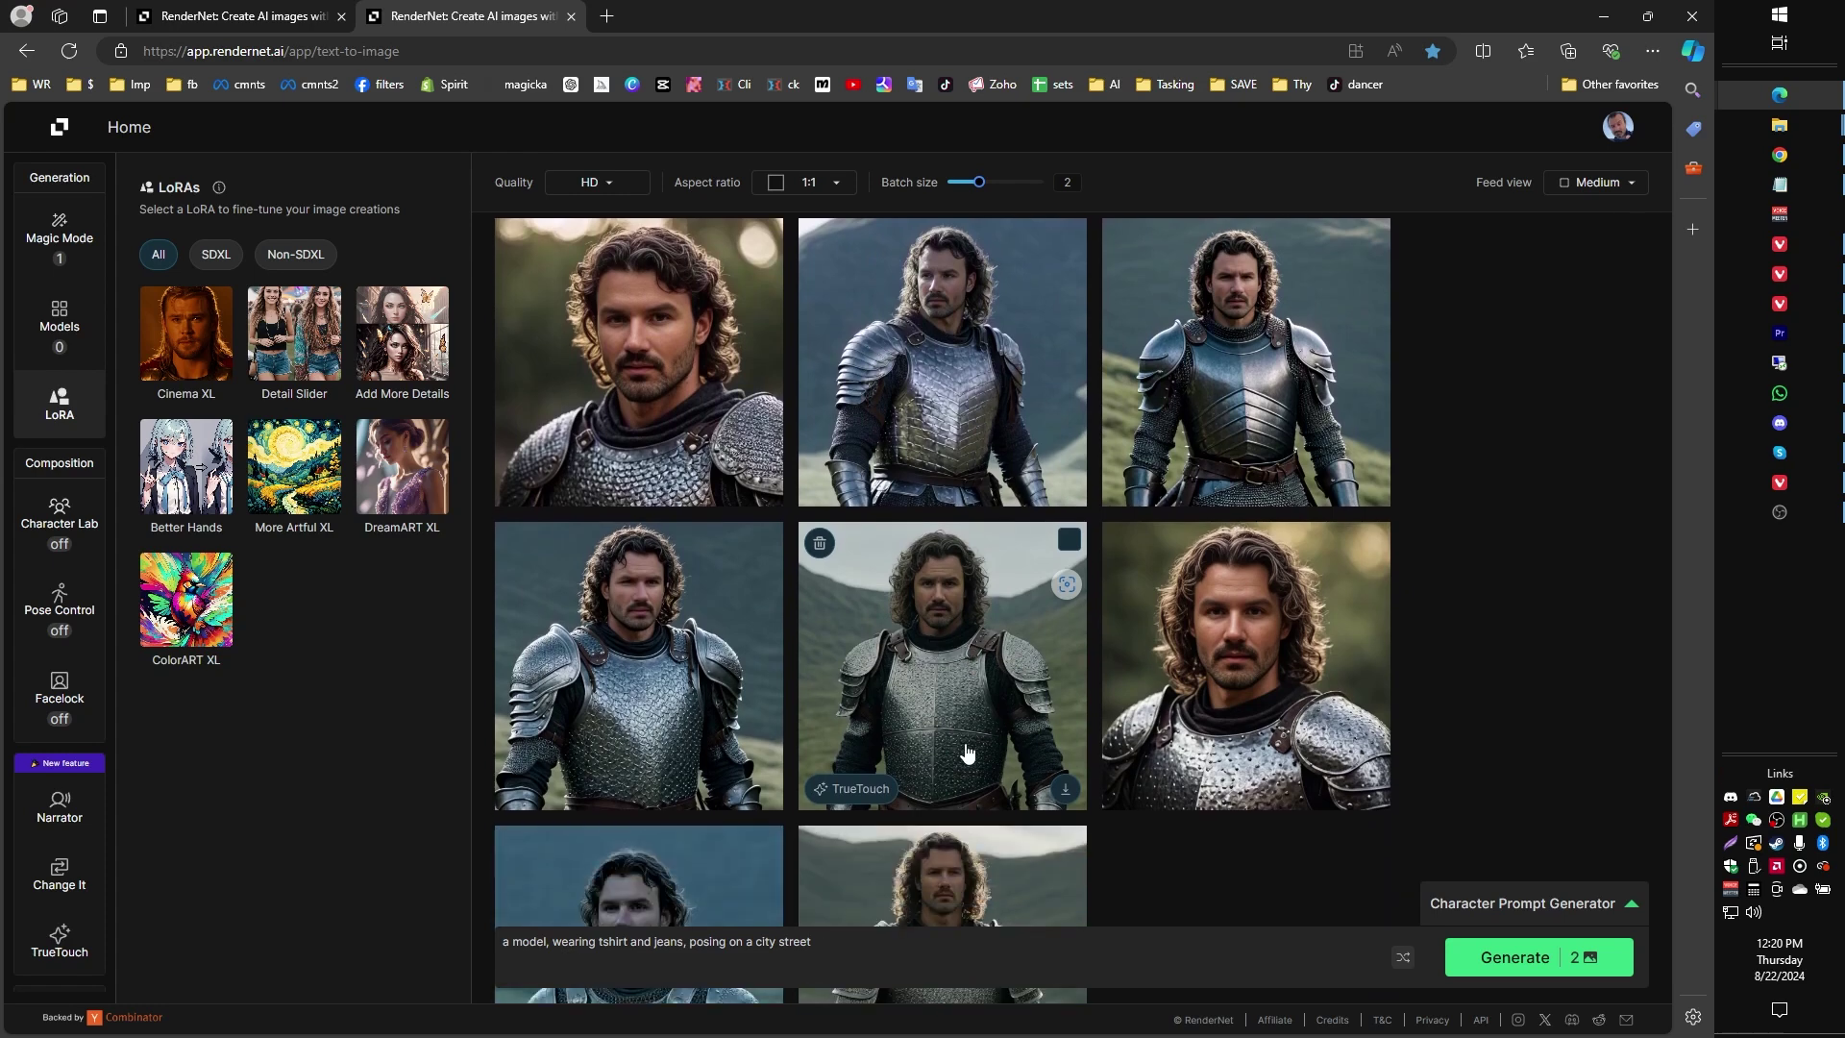
{"action": "scroll", "coordinate": [967, 751], "scroll_direction": "down", "scroll_amount": 1}
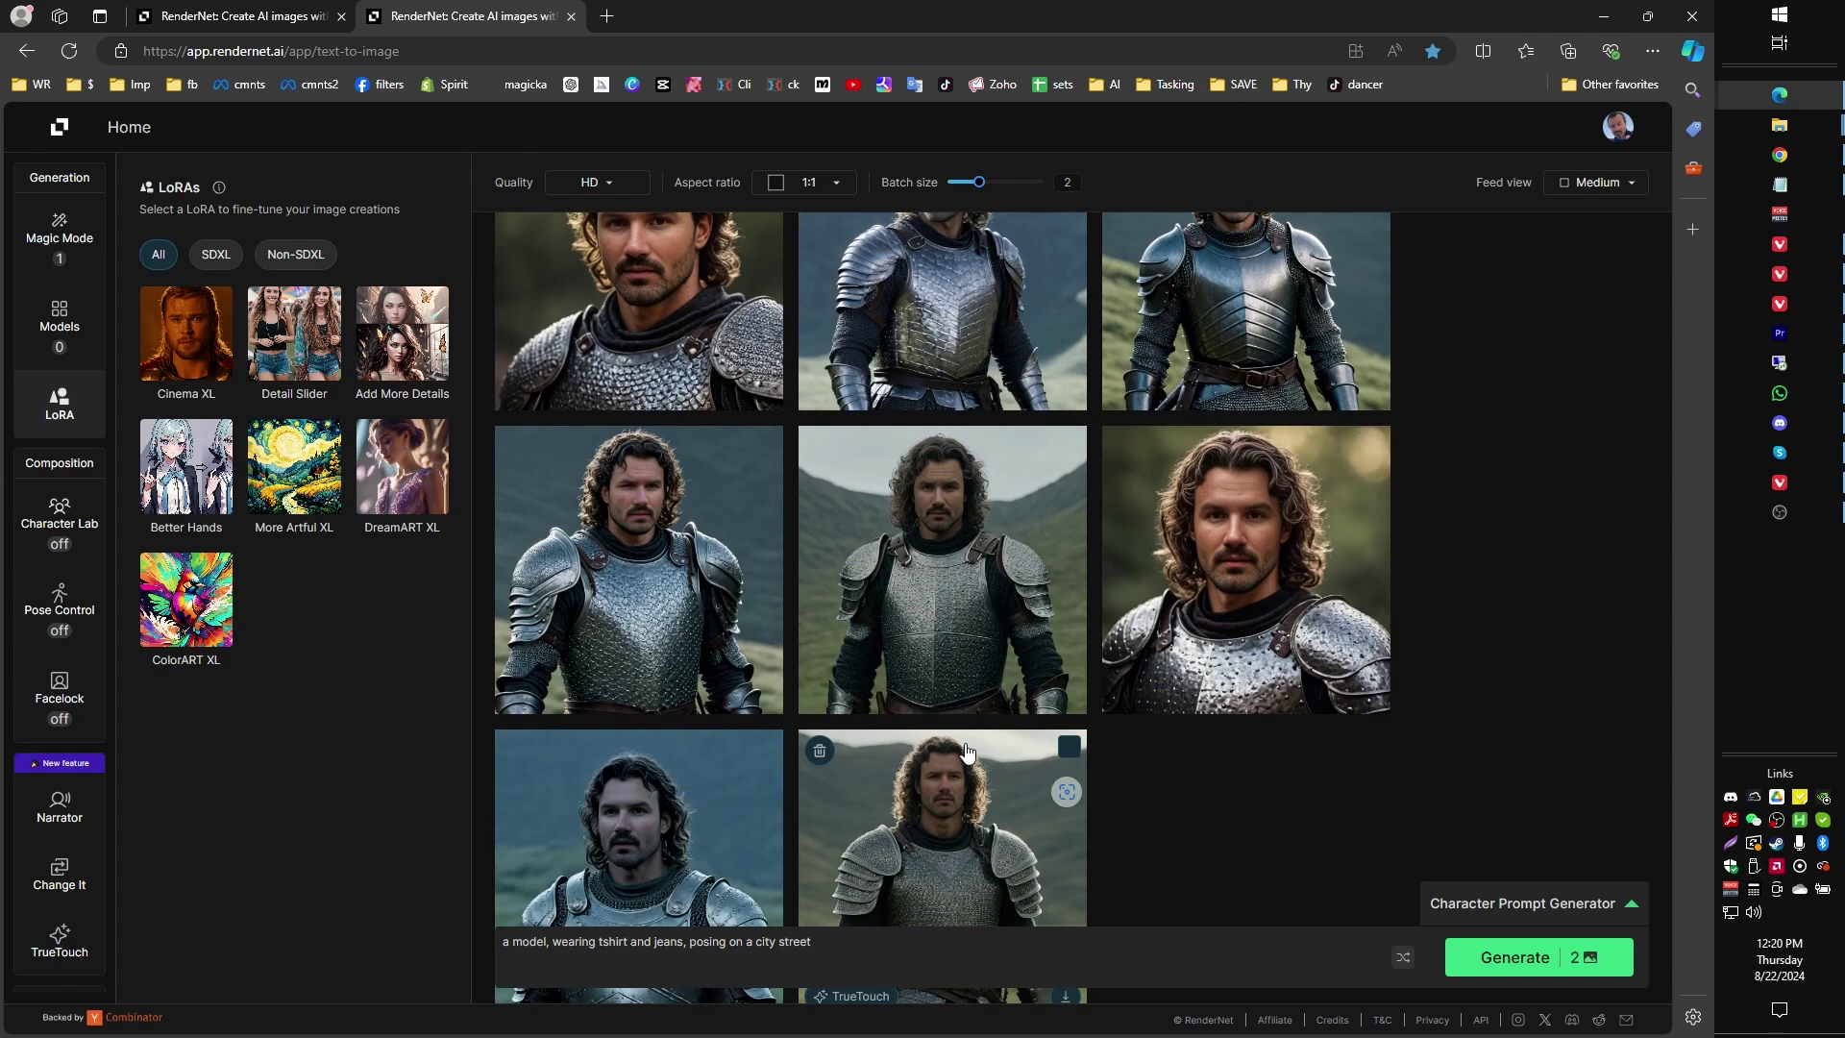
{"action": "scroll", "coordinate": [1173, 765], "scroll_direction": "down", "scroll_amount": 6}
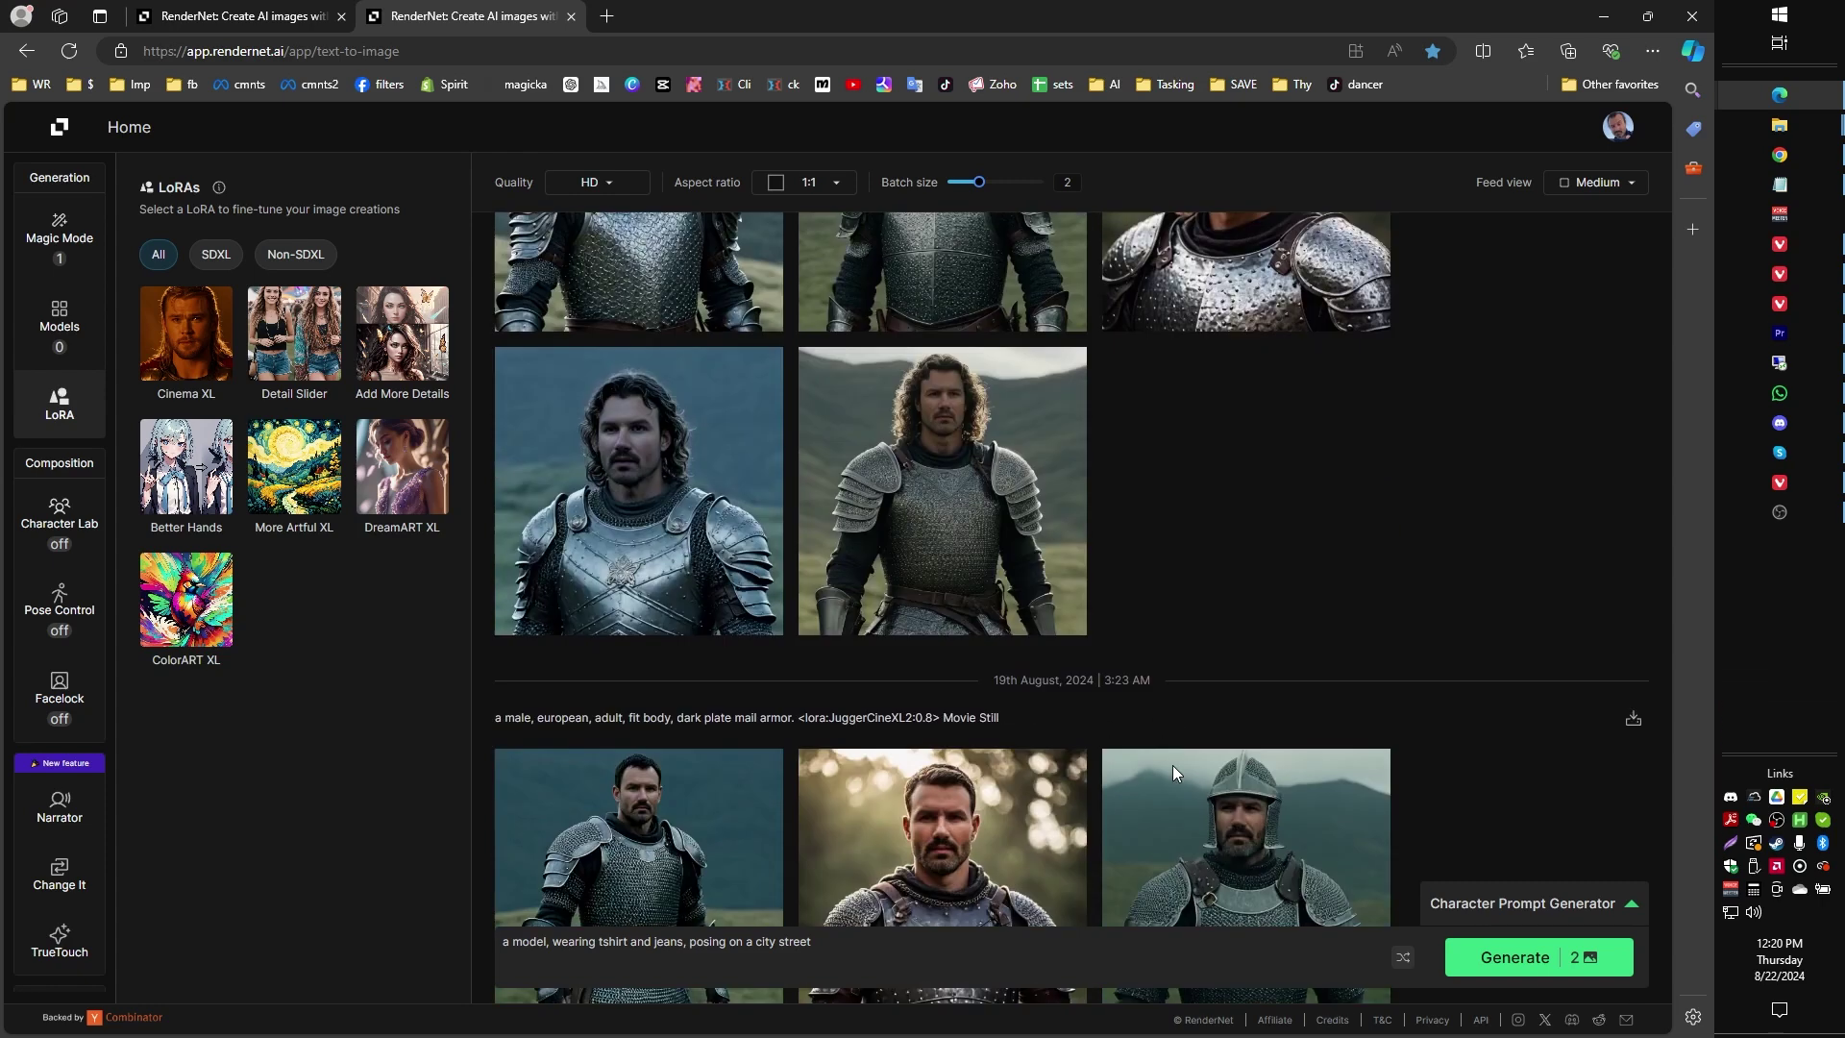
{"action": "scroll", "coordinate": [1177, 769], "scroll_direction": "down", "scroll_amount": 3}
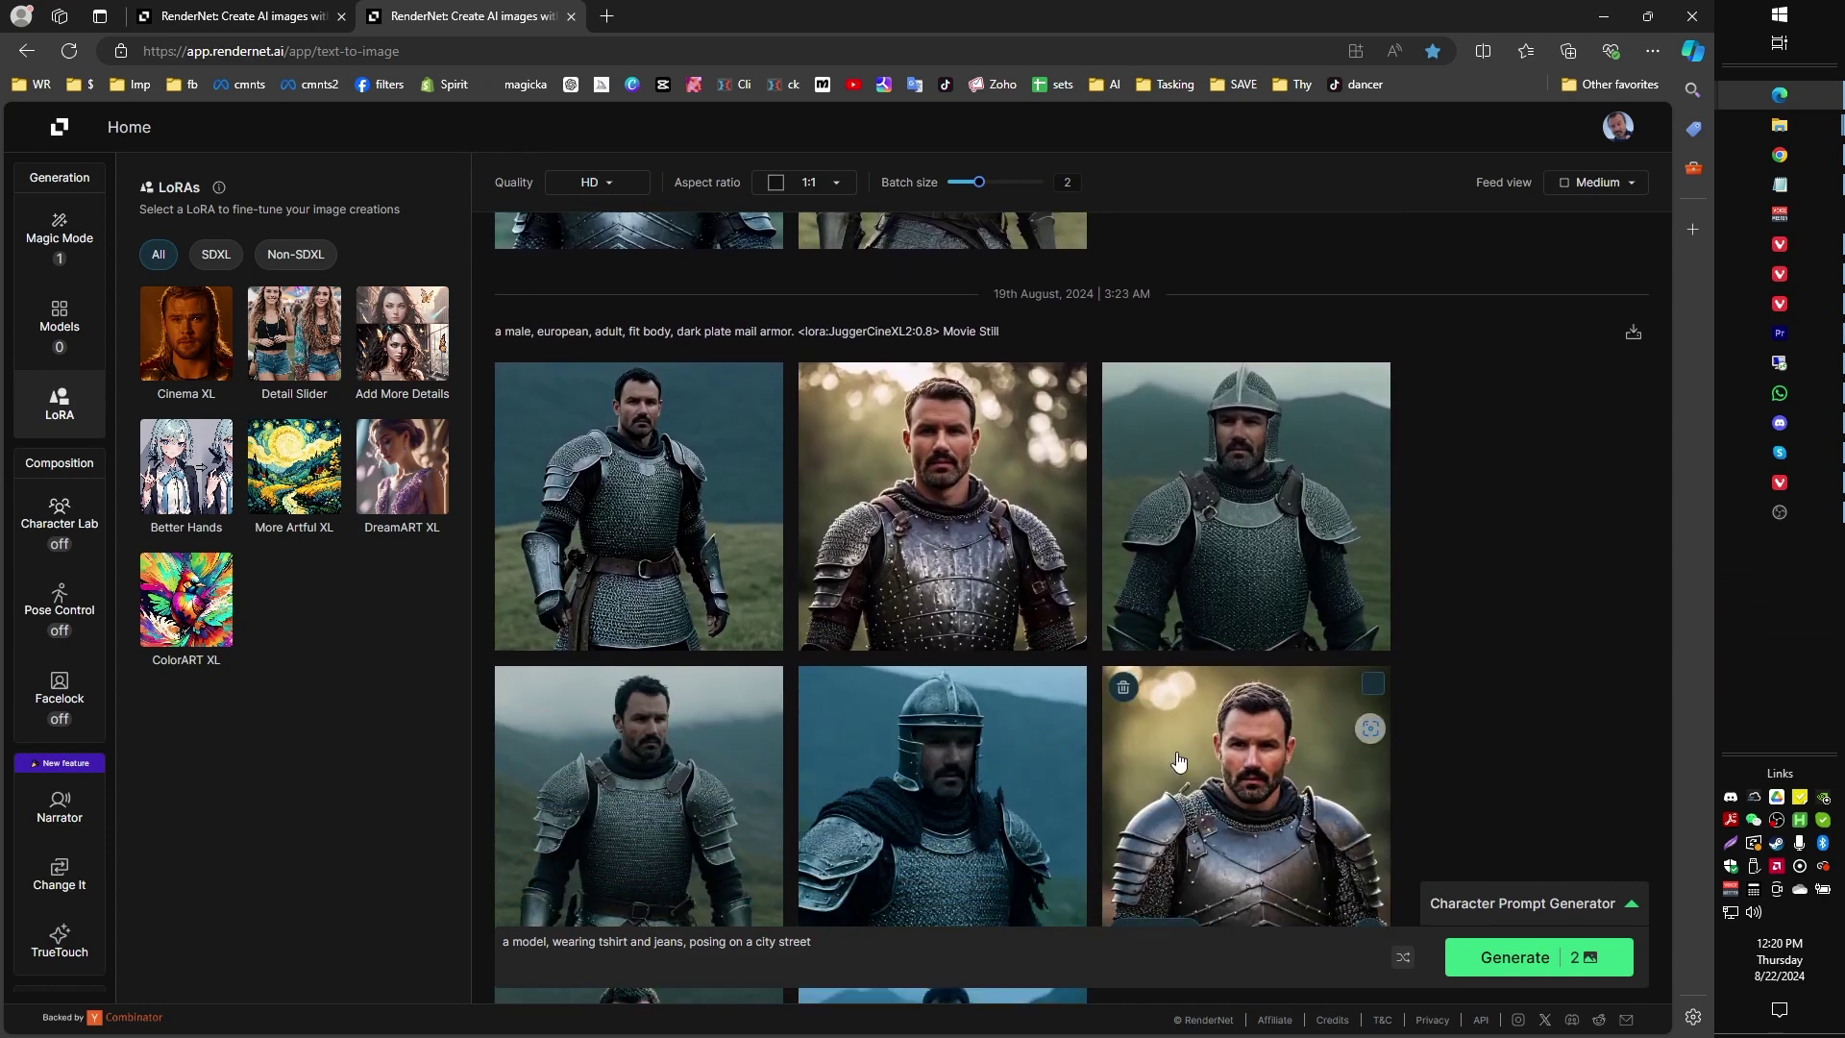